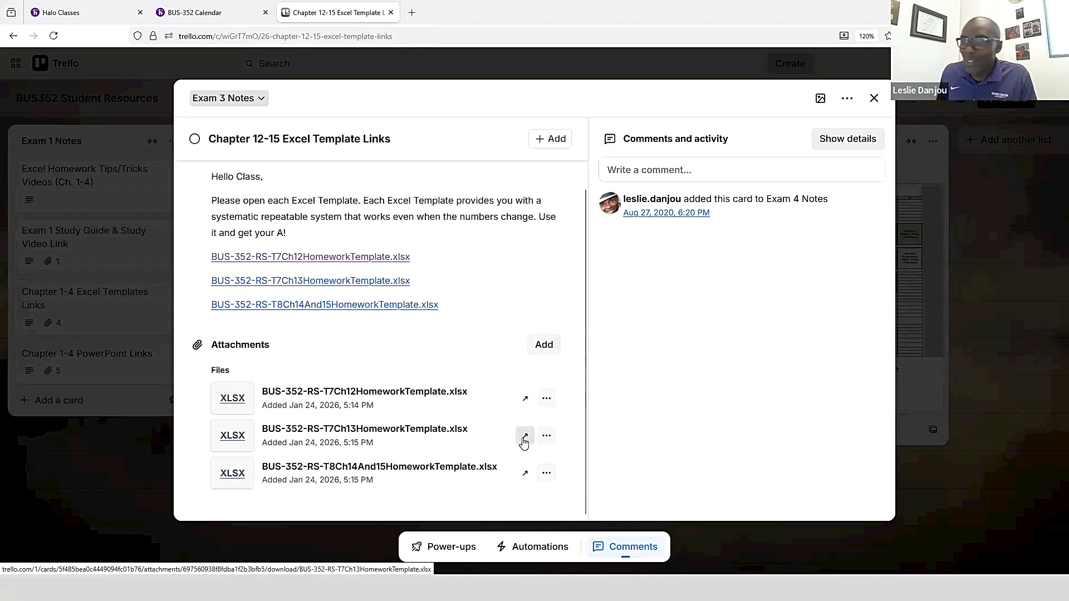
Download the BUS-352-RS-T7Ch13HomeworkTemplate.xlsx attachment, open it in Excel and enable editing
left_click(524, 437)
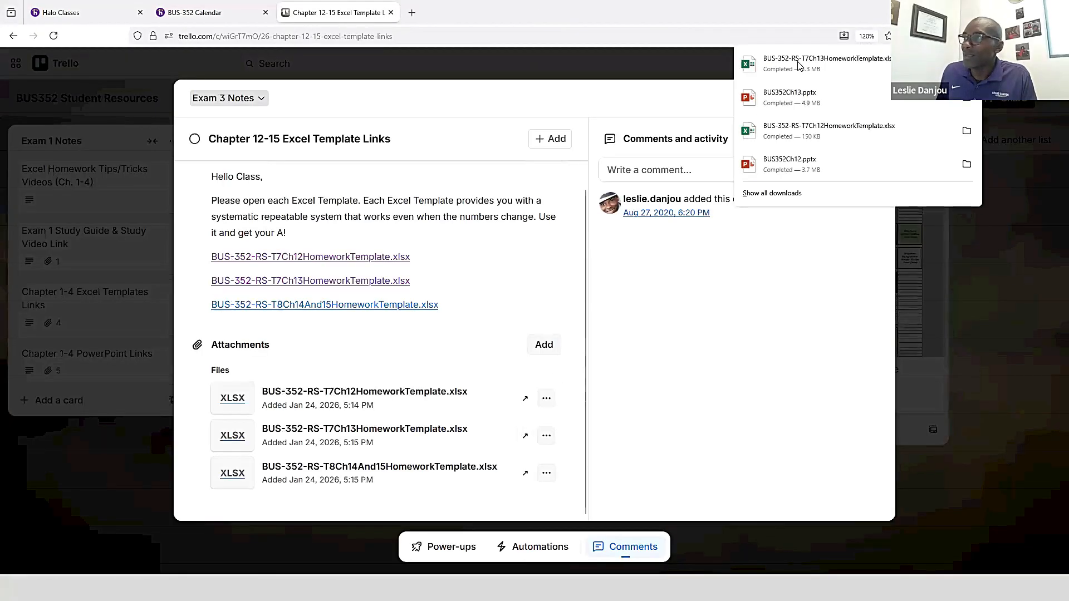
left_click(799, 65)
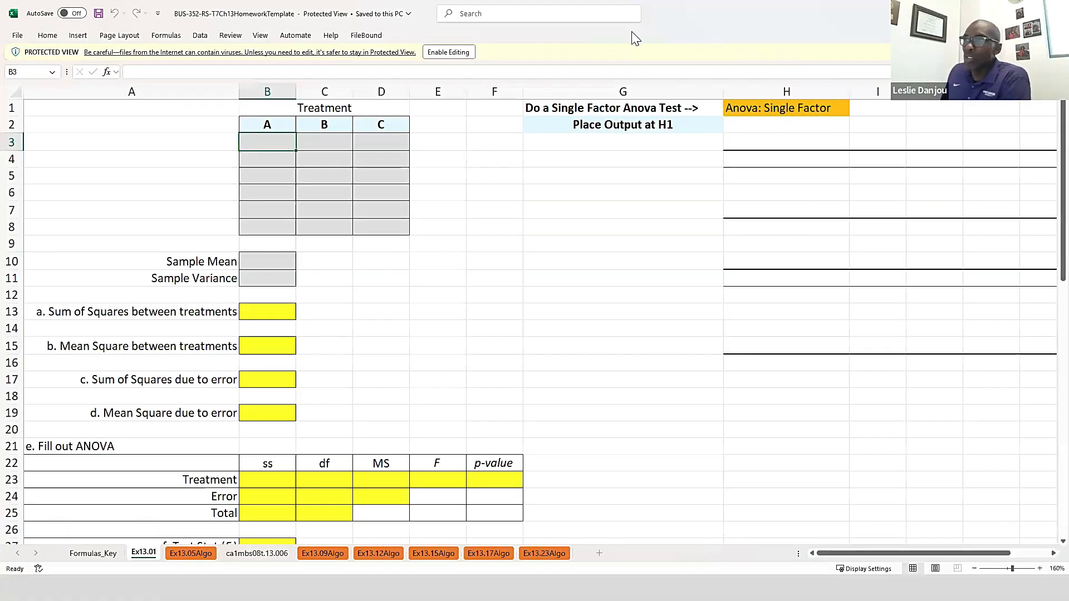
left_click(452, 54)
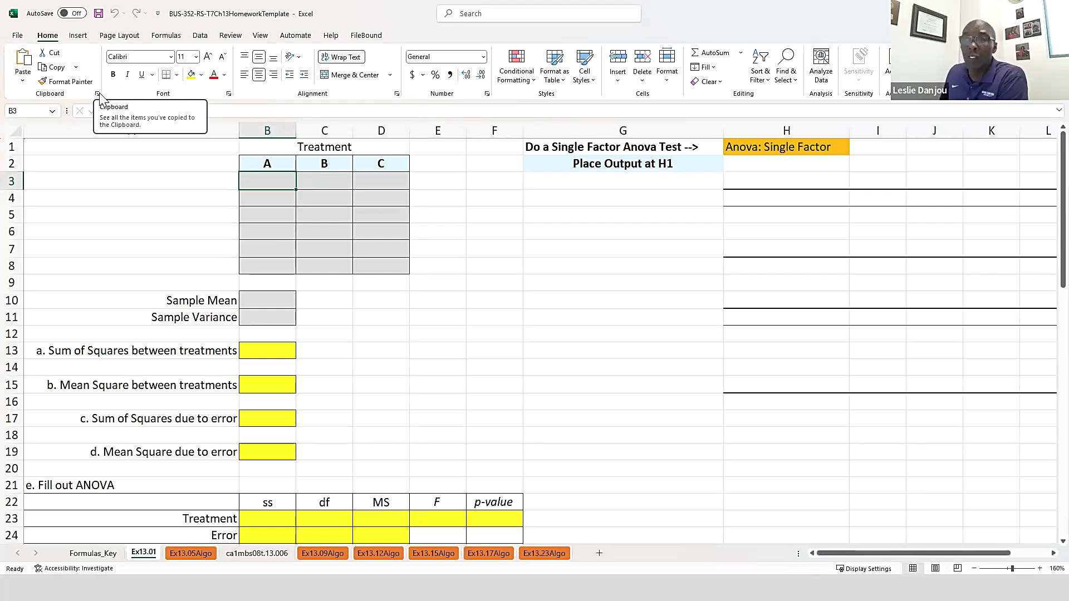
Save a copy of the workbook under the same name in the BUS352 folder on the Desktop
left_click(17, 36)
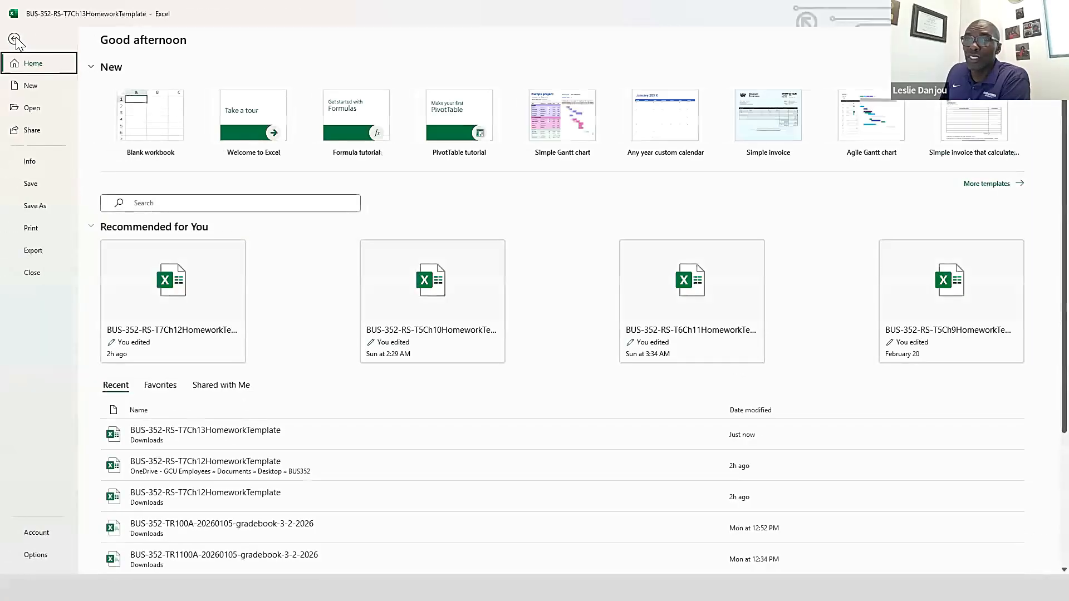
left_click(35, 208)
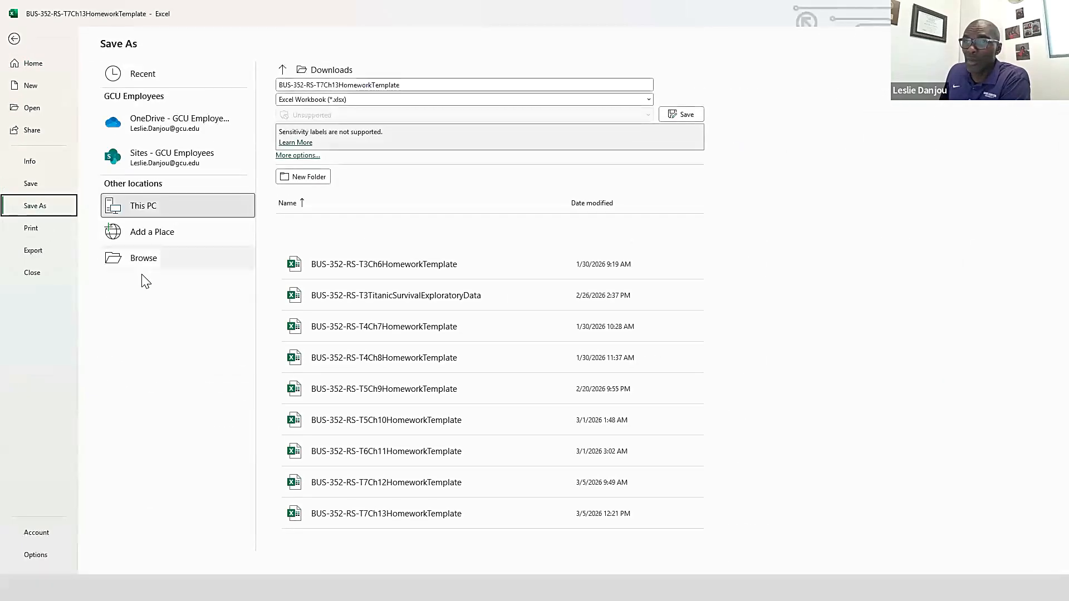
left_click(157, 260)
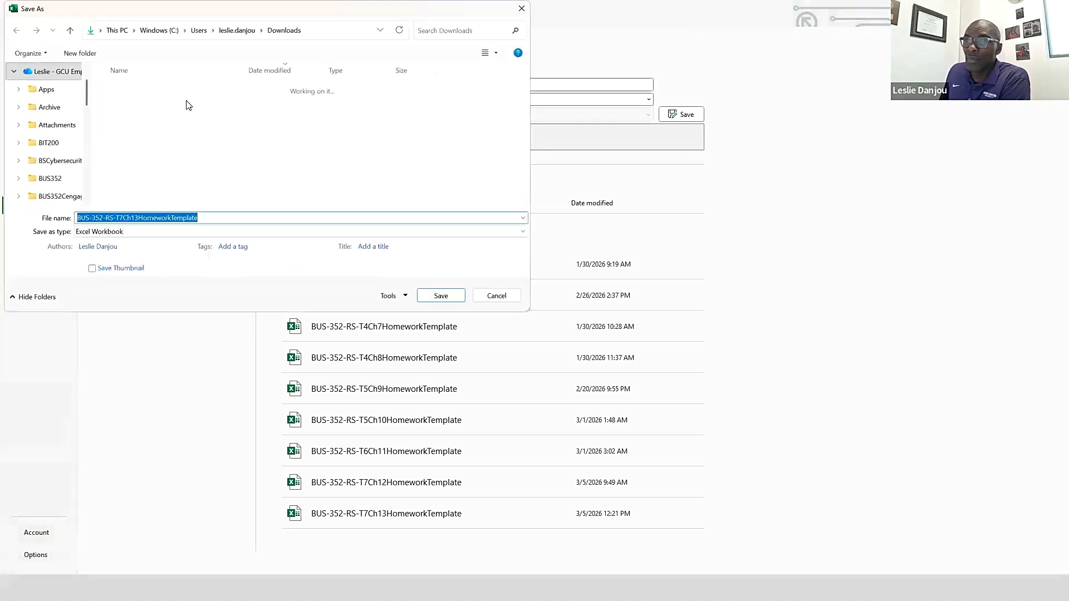
scroll(56, 128, "down", 10)
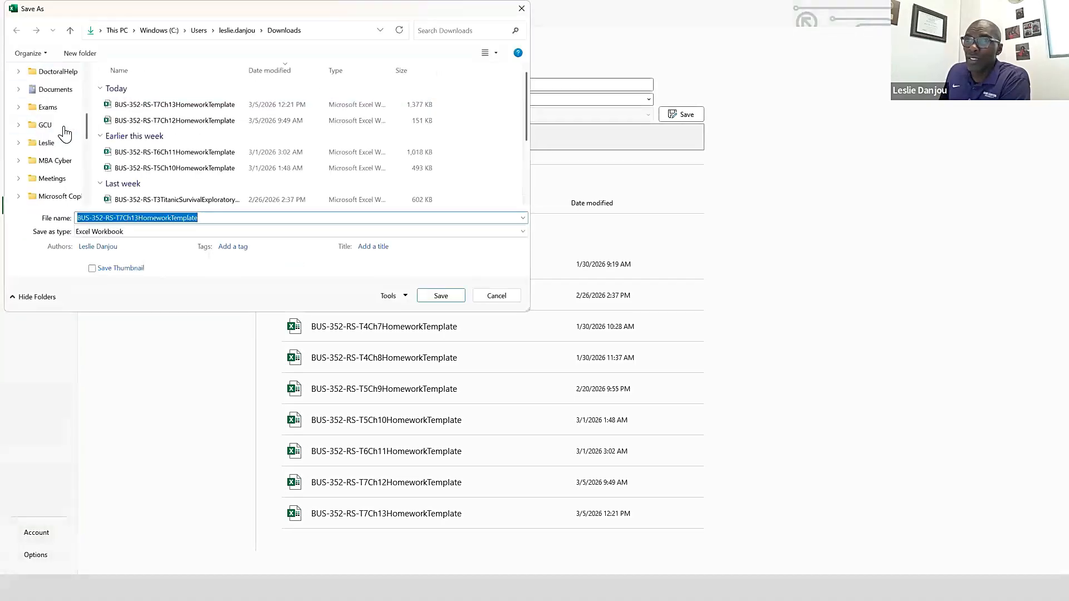
left_click(49, 109)
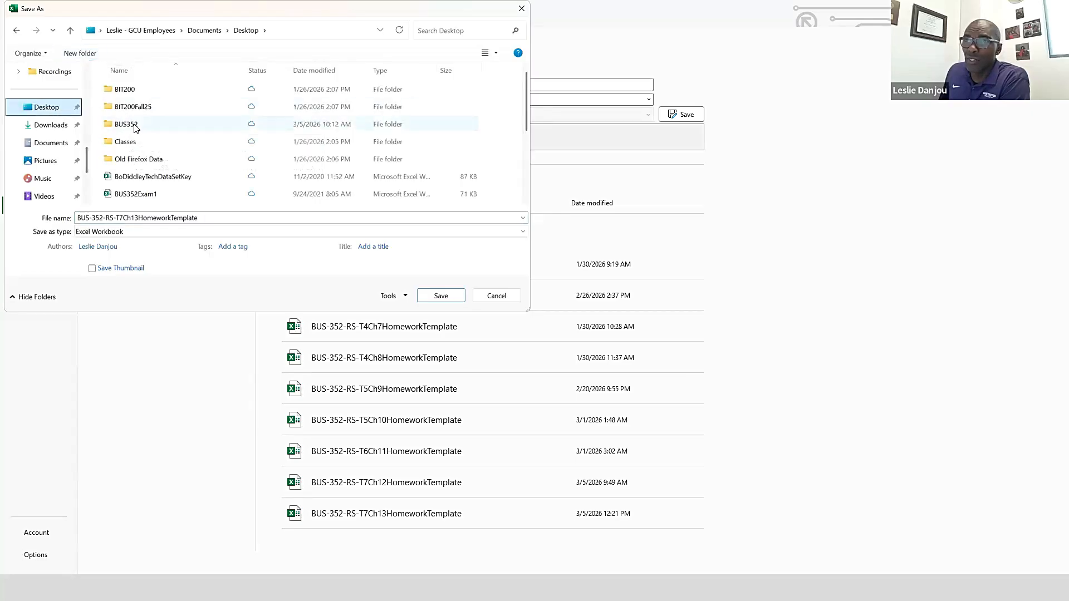
left_click(135, 128)
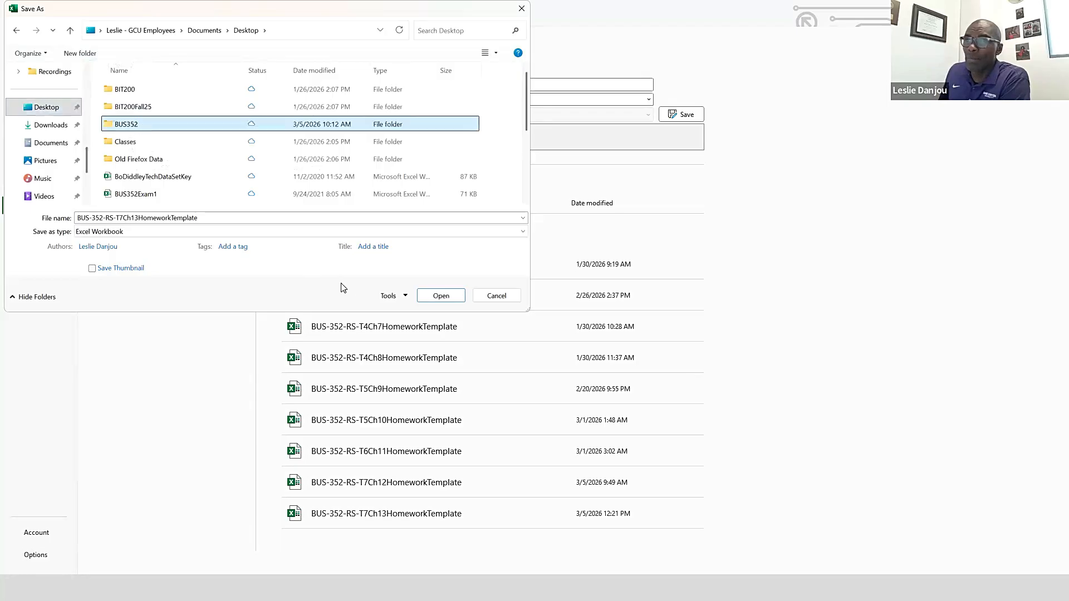
double_click(198, 127)
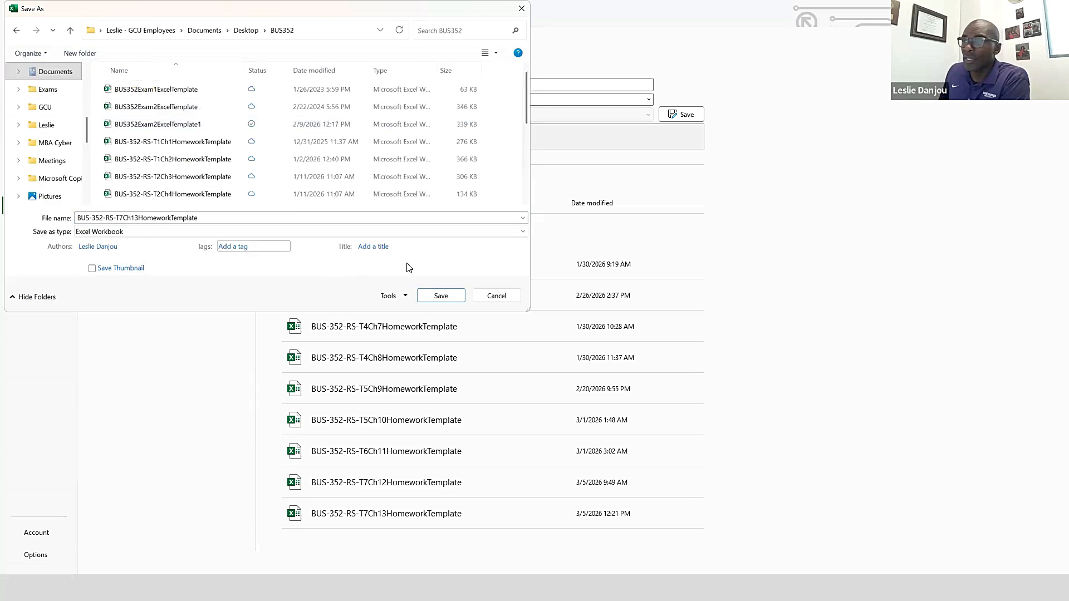
left_click(439, 296)
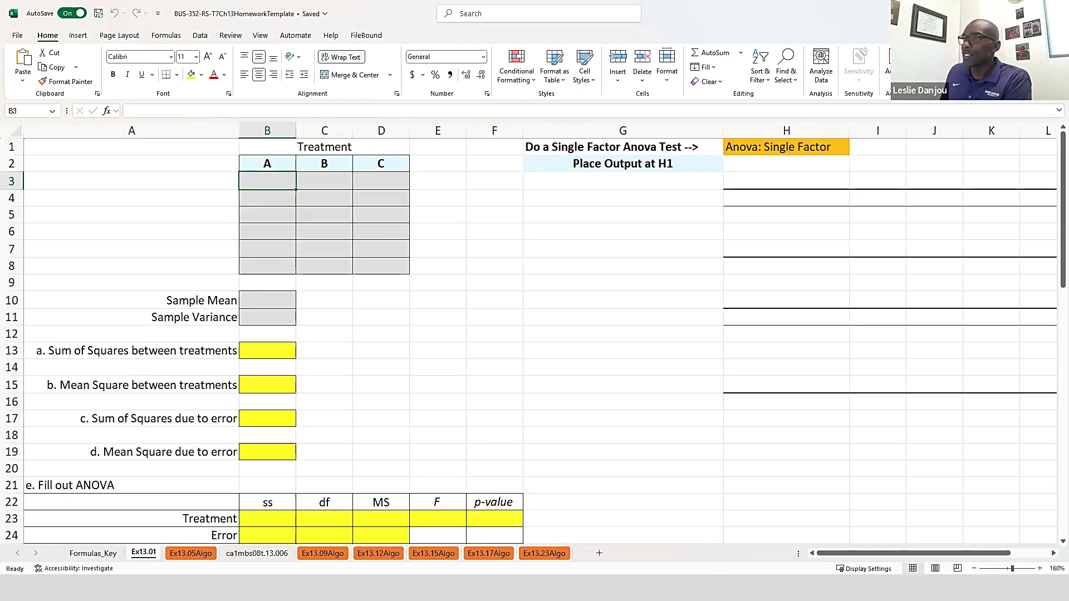
Switch to the browser, close the Trello card and open the Chapter 13 Homework Assignment from the BUS-352 course calendar
key("alt+Tab")
left_click(144, 119)
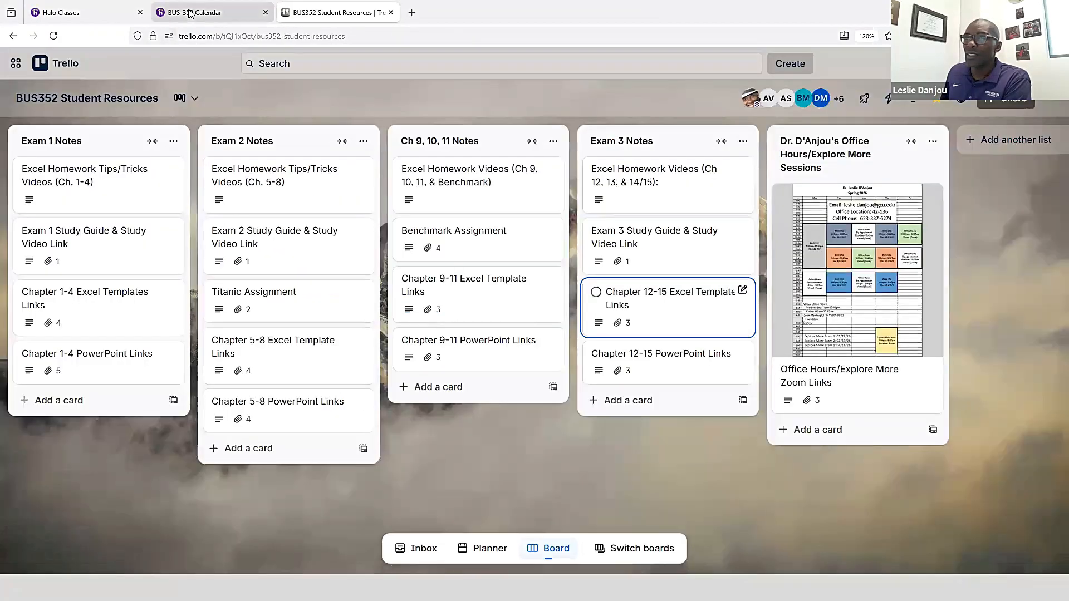
left_click(195, 13)
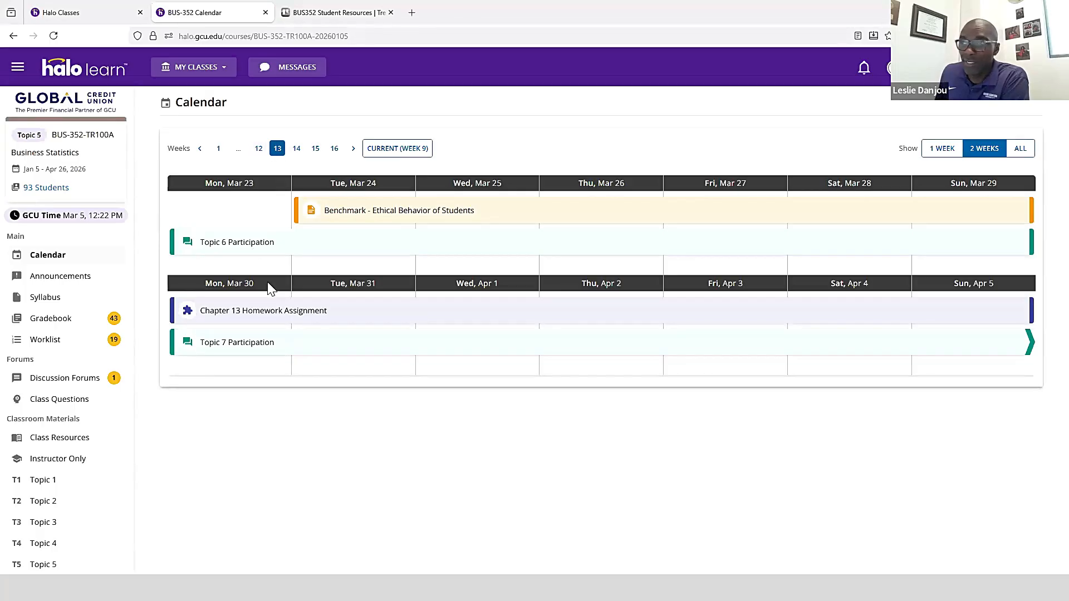
left_click(266, 323)
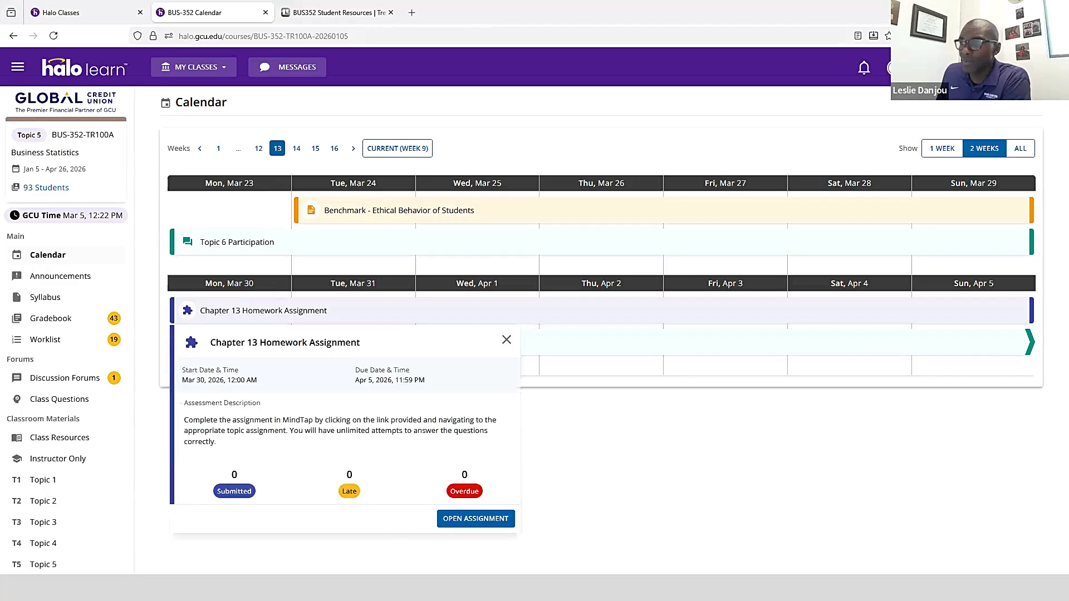
left_click(460, 519)
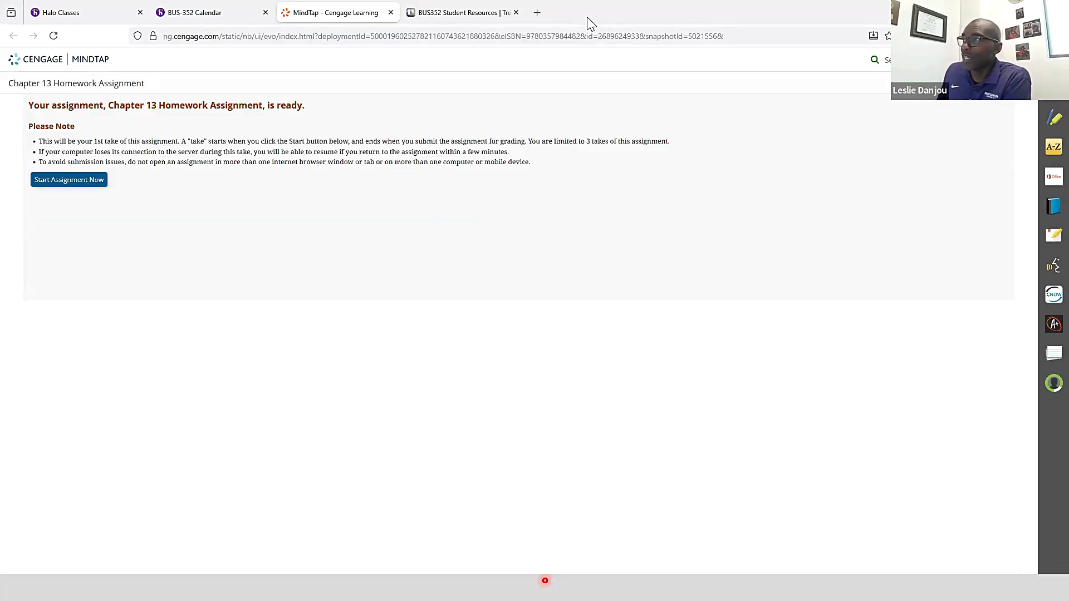
Arrange the browser side by side with the Chapter 13 template workbook and start the homework assignment
key("super+Right")
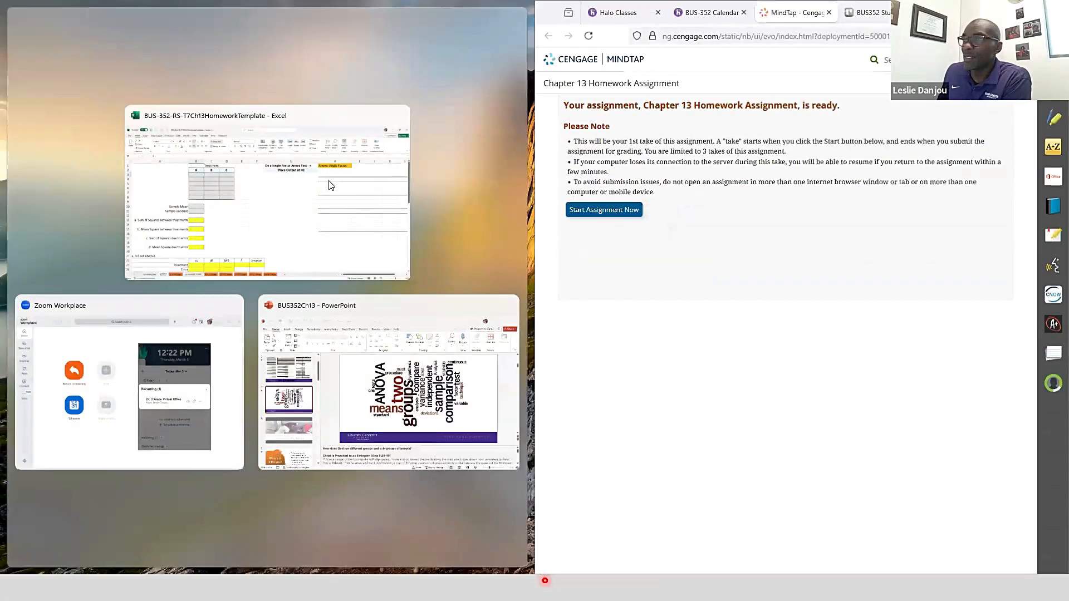
left_click(505, 259)
left_click(624, 210)
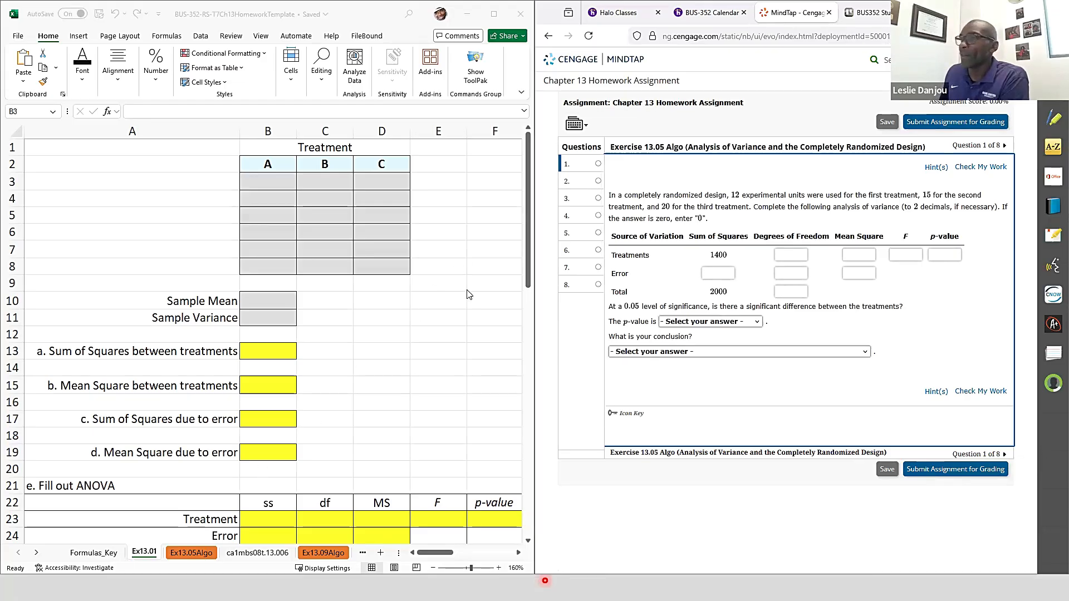
Go to question 2, Exercise 13.01, in the assignment and return to the workbook's Ex13.01 sheet
left_click(579, 180)
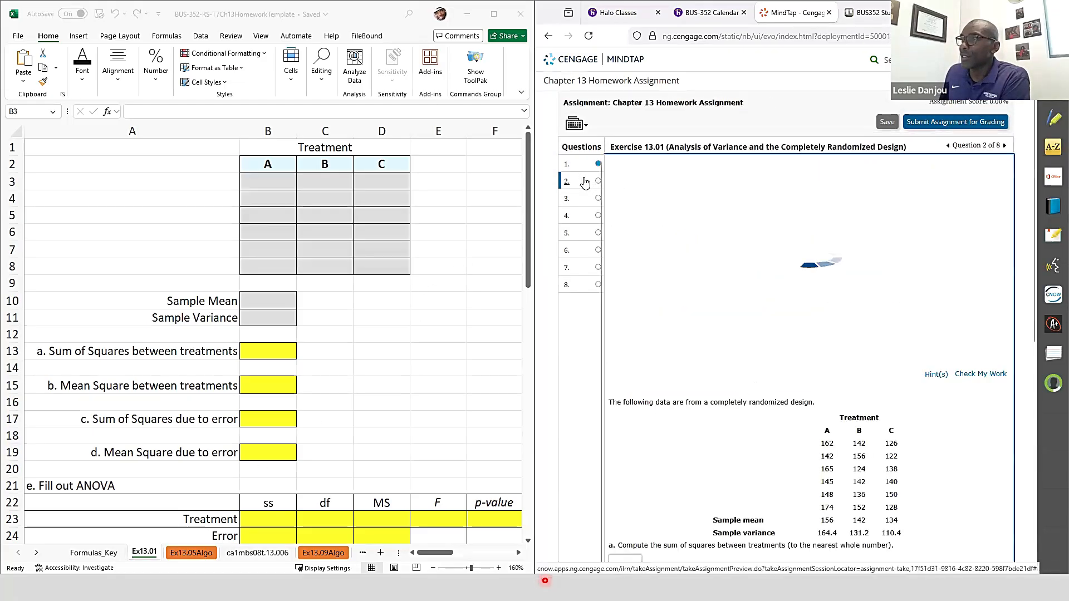
left_click_drag(611, 146, 673, 146)
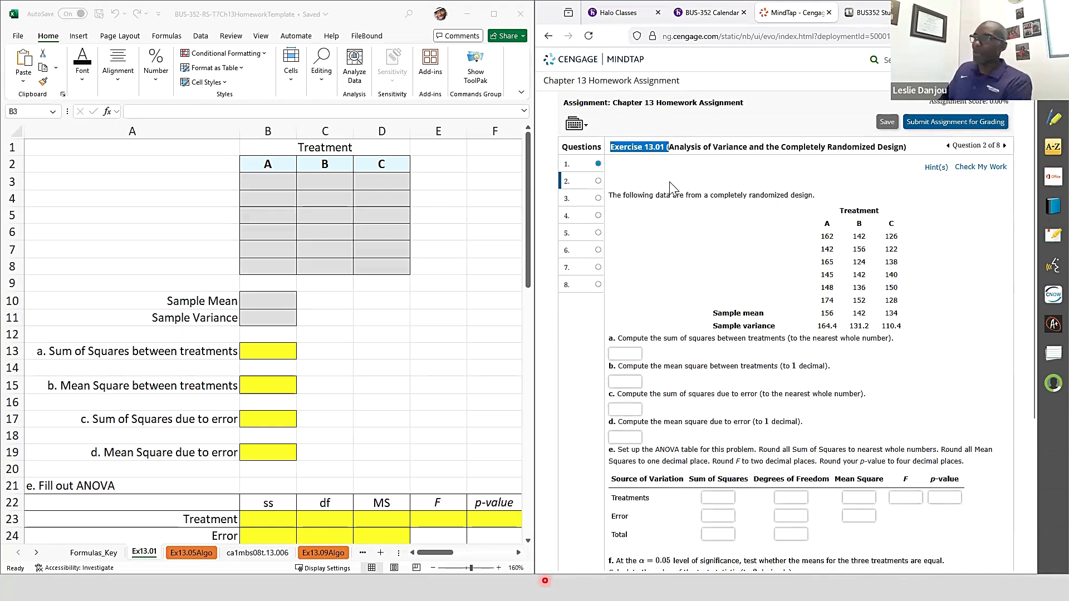
left_click(434, 387)
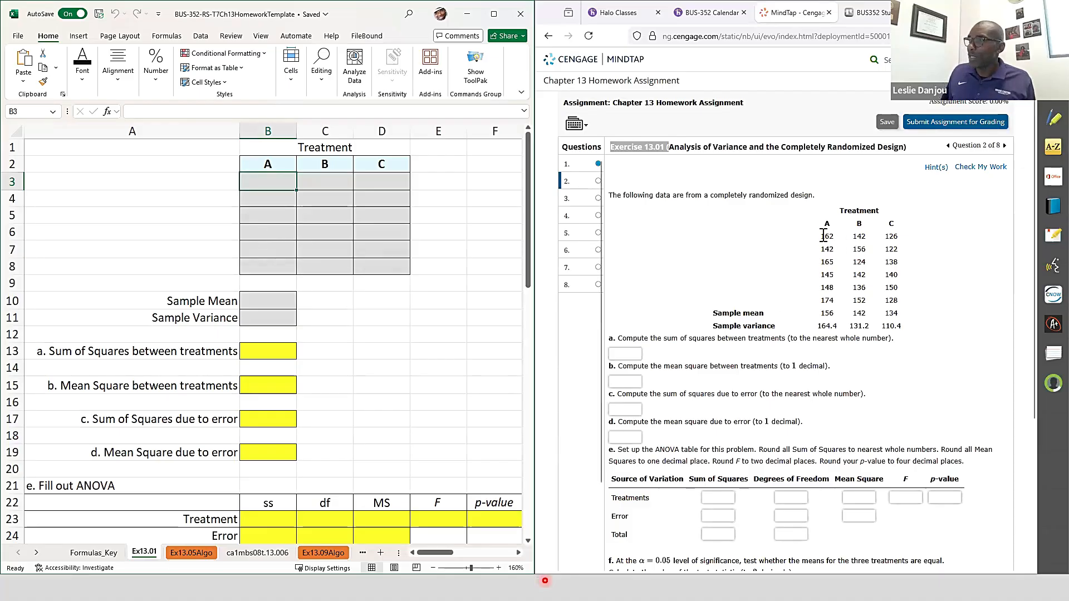
Copy the treatment A, B and C data from the question into B3 and realign the shifted rows to fill B3:D8
left_click_drag(821, 236, 907, 301)
key("ctrl+c")
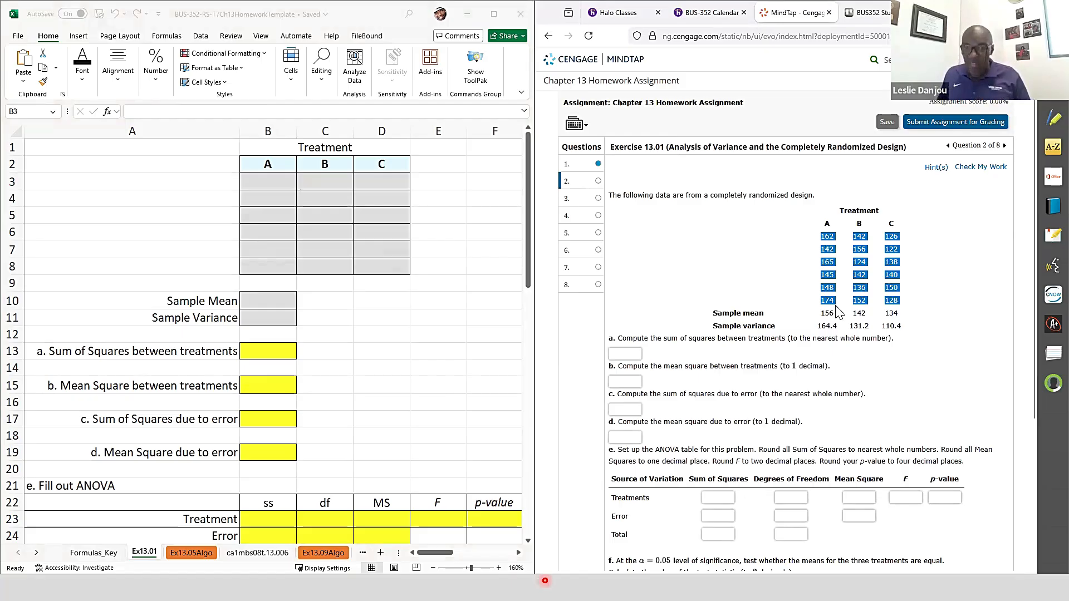
left_click(264, 183)
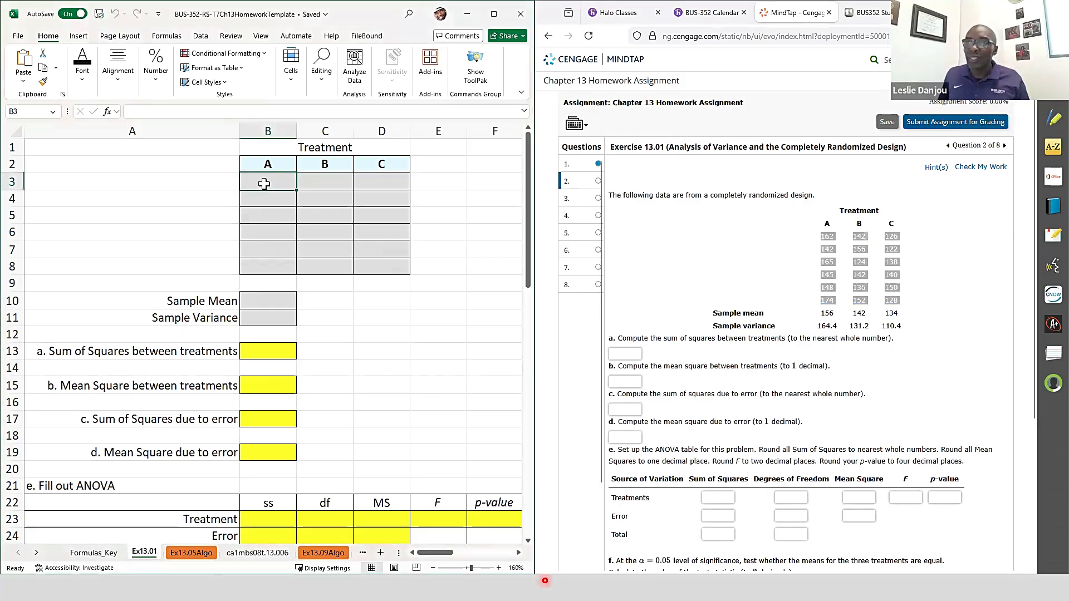
key("ctrl+v")
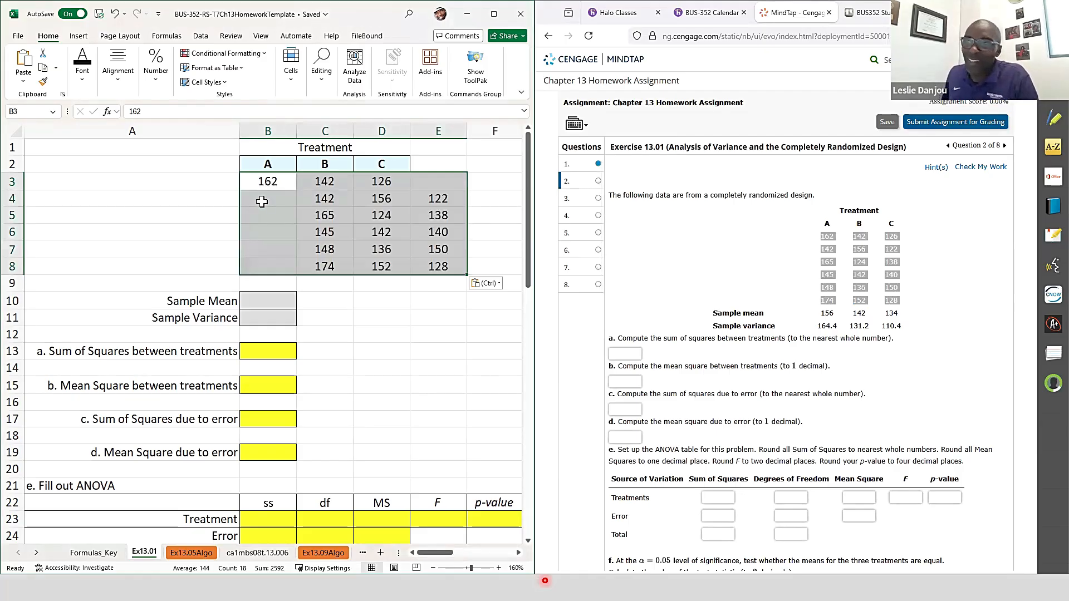
left_click_drag(316, 196, 437, 262)
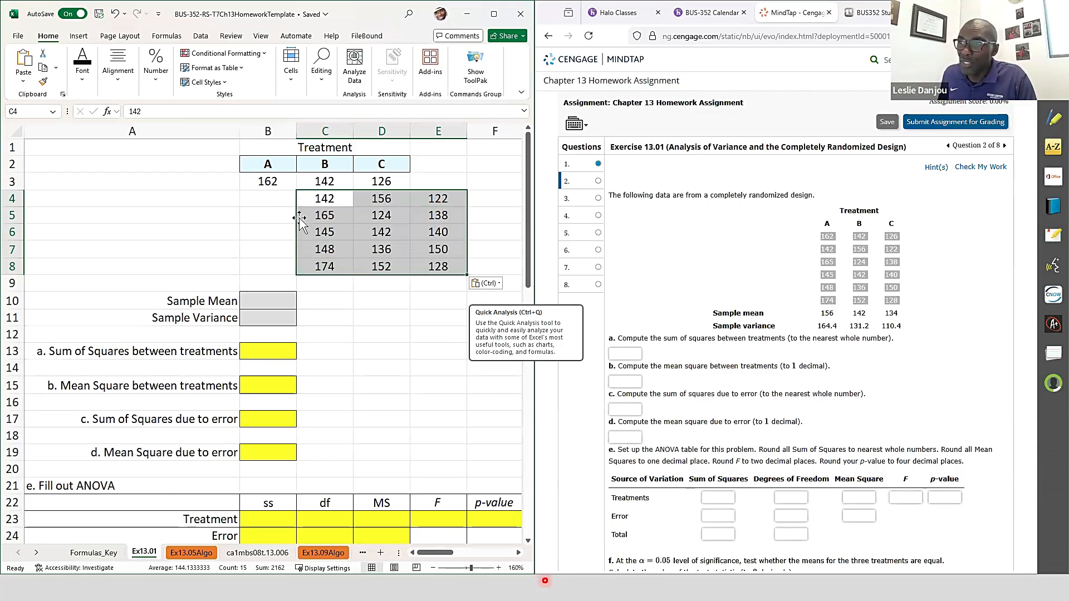
mouse_move(296, 231)
left_mouse_down()
mouse_move(227, 231)
mouse_move(281, 231)
left_mouse_up()
left_click(352, 215)
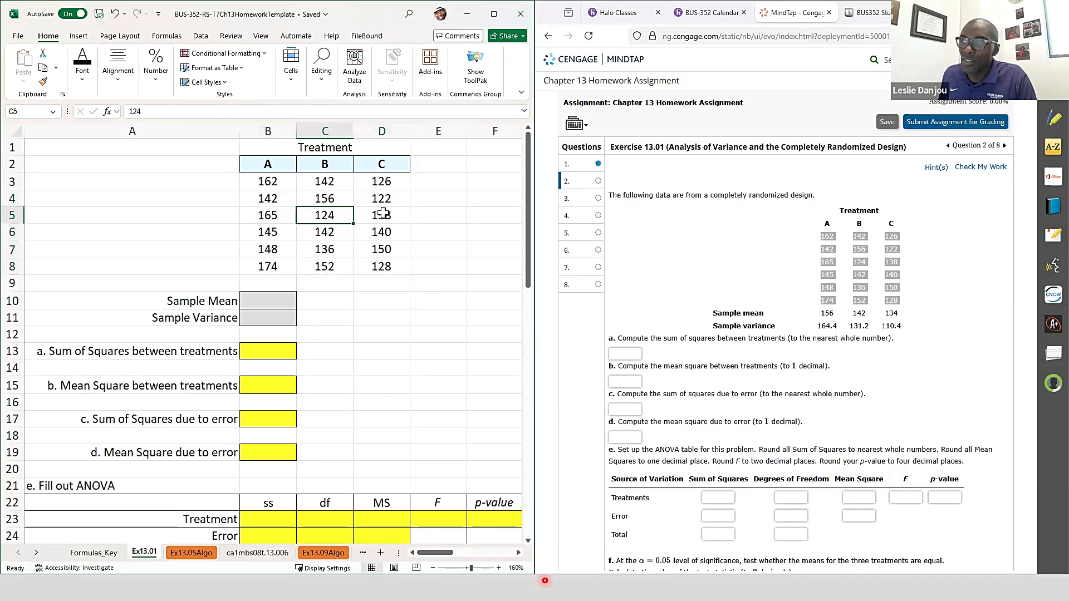
Extend the Sample Mean and Sample Variance cells to column D and enter the means 156, 142 and 134 in B10:D10
left_click(265, 189)
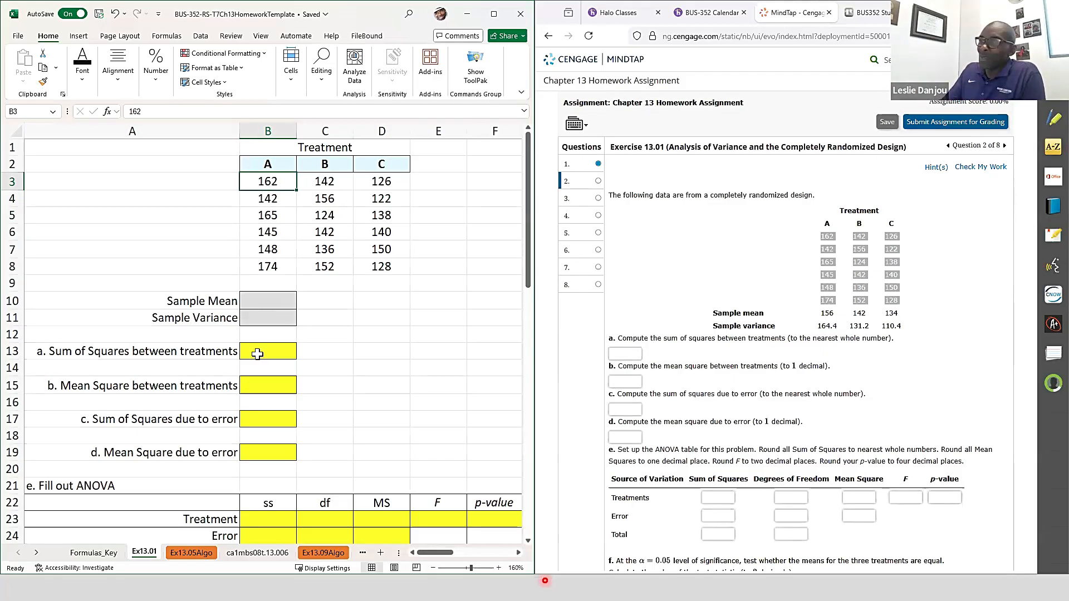
left_click_drag(268, 297, 395, 325)
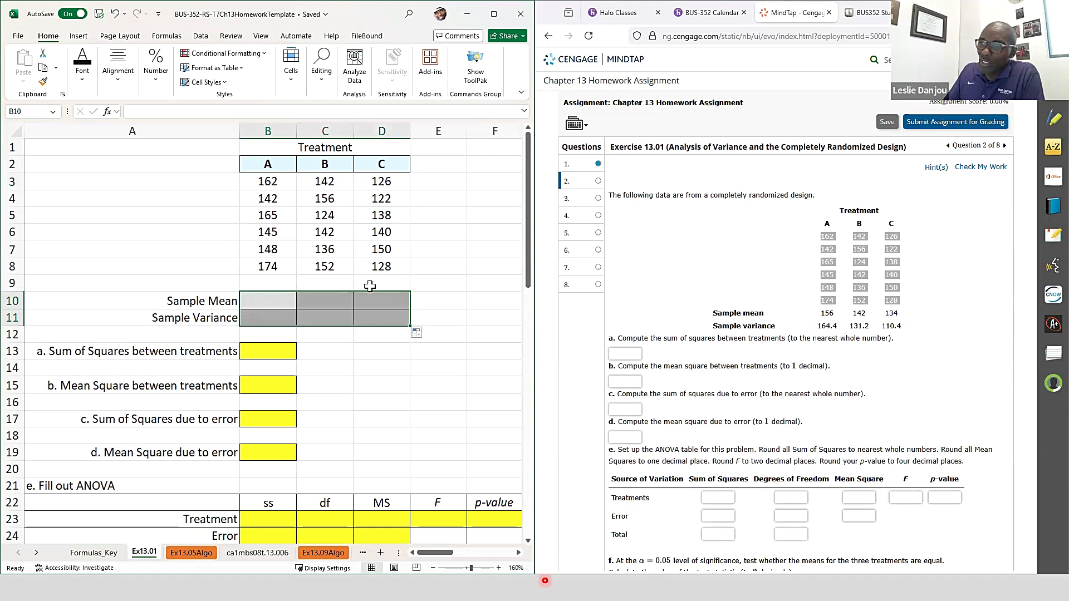
left_click(286, 299)
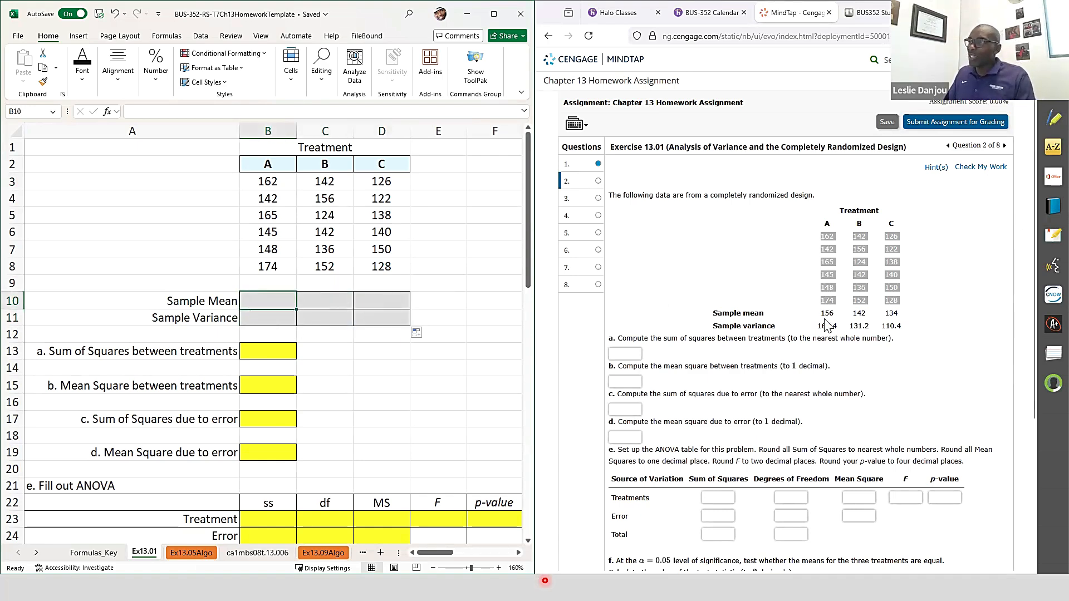
left_click_drag(820, 313, 898, 310)
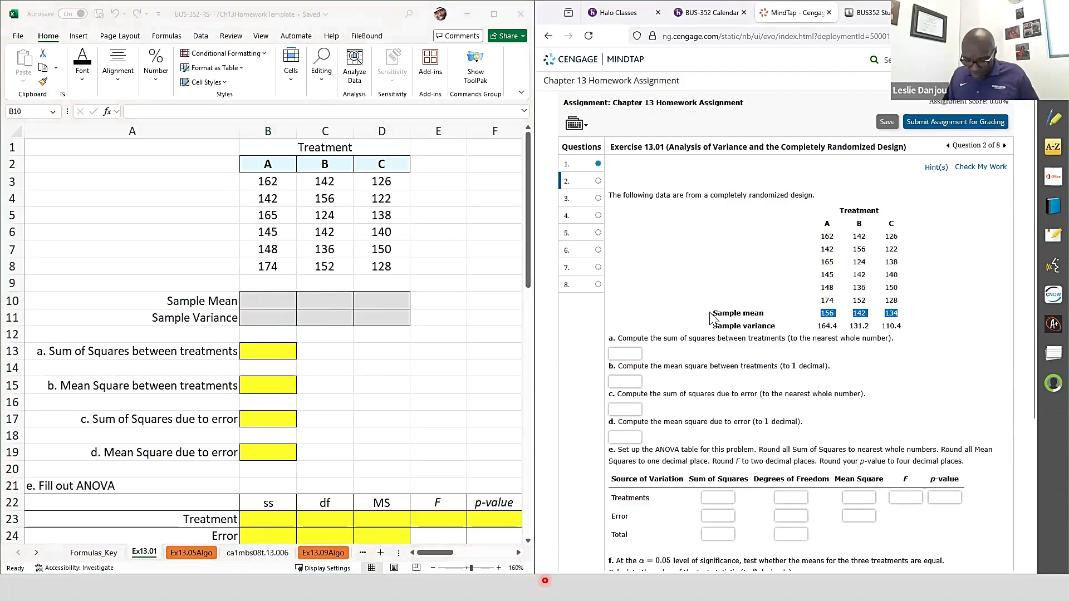
left_click(270, 302)
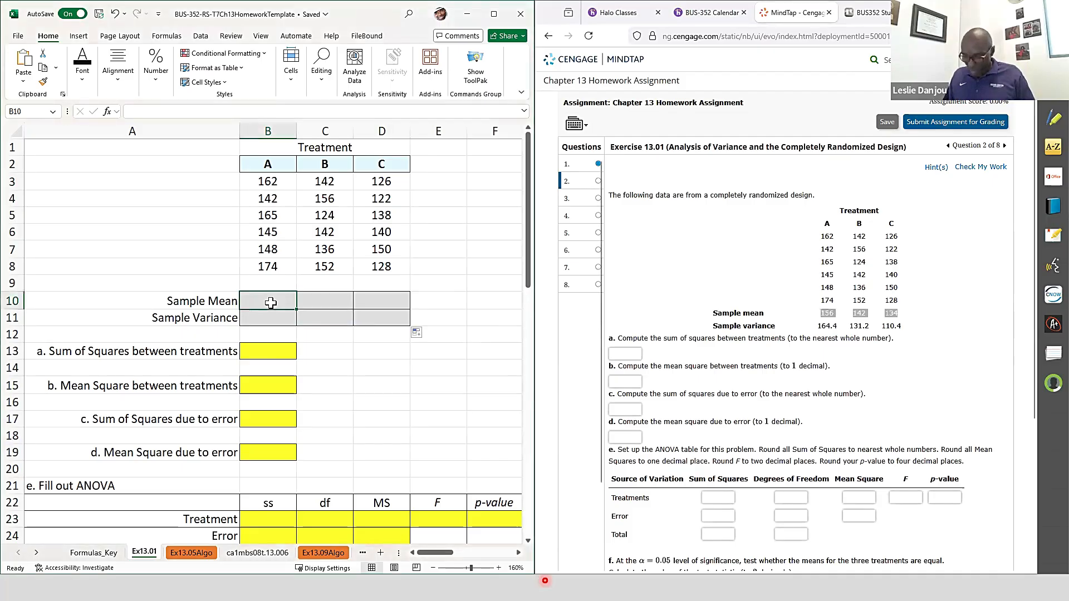
type("156\t142\t134")
Copy the sample variances 164.4, 131.2 and 110.4 from the question into B11:D11
left_click(821, 330)
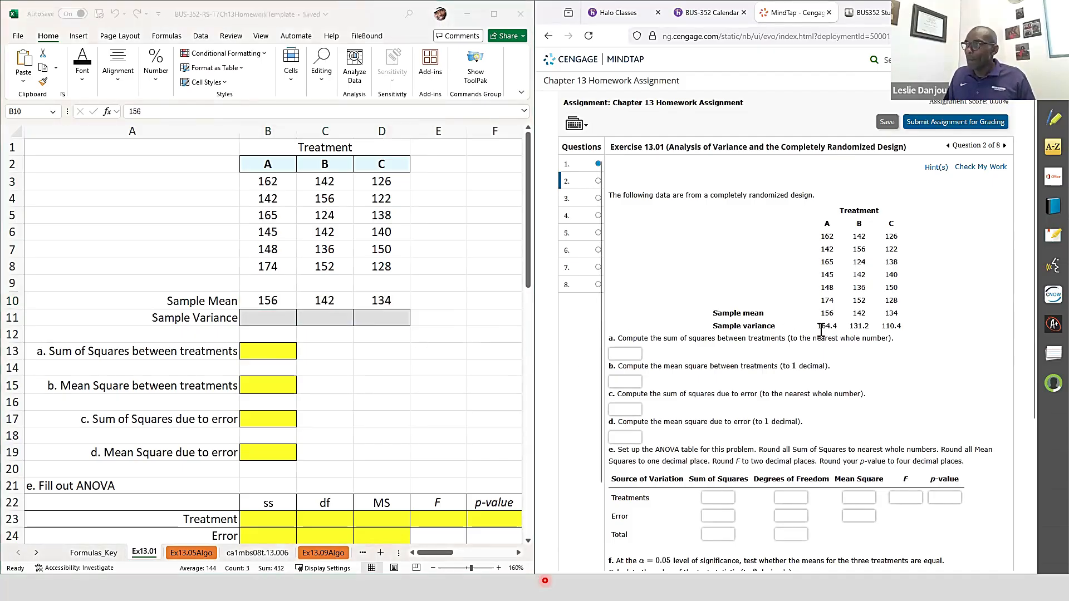
left_click_drag(820, 327, 903, 327)
key("ctrl+c")
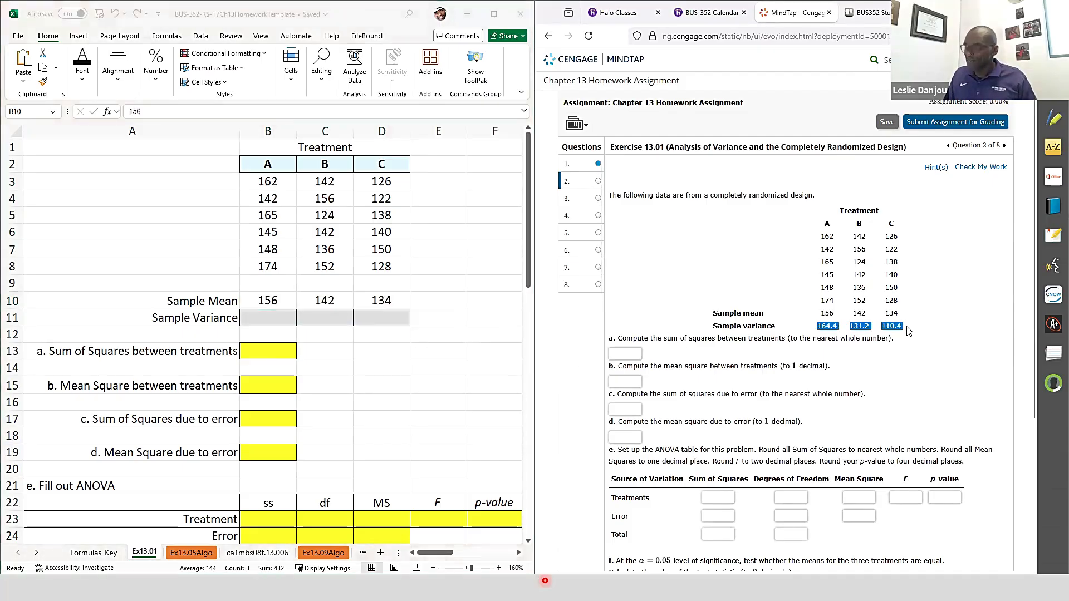
left_click(263, 319)
key("ctrl+v")
left_click(387, 350)
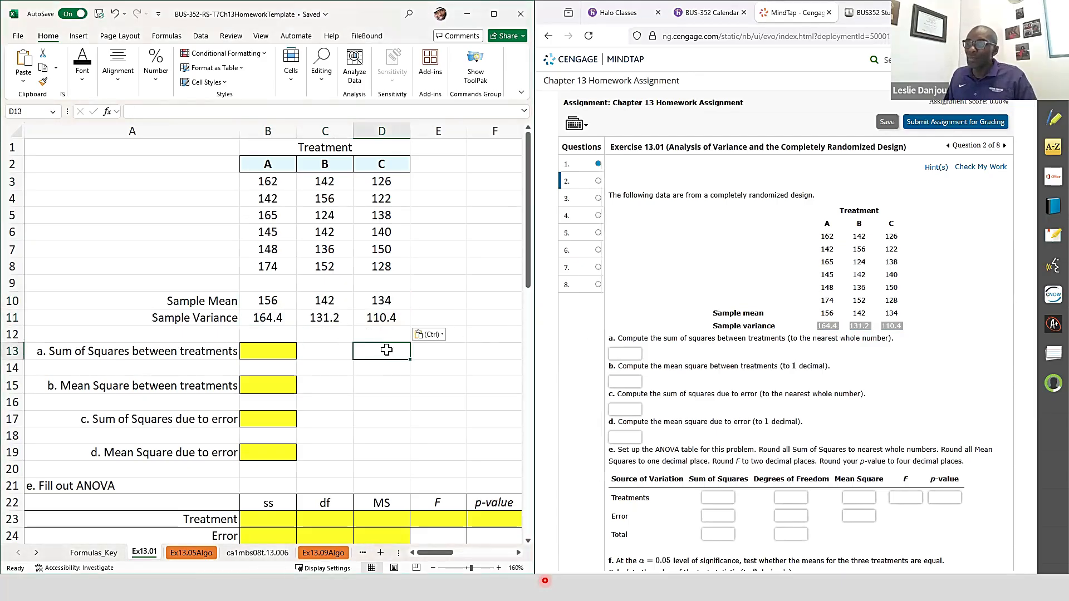
Maximize the workbook window and check that the Data Analysis tools are available
left_click(493, 14)
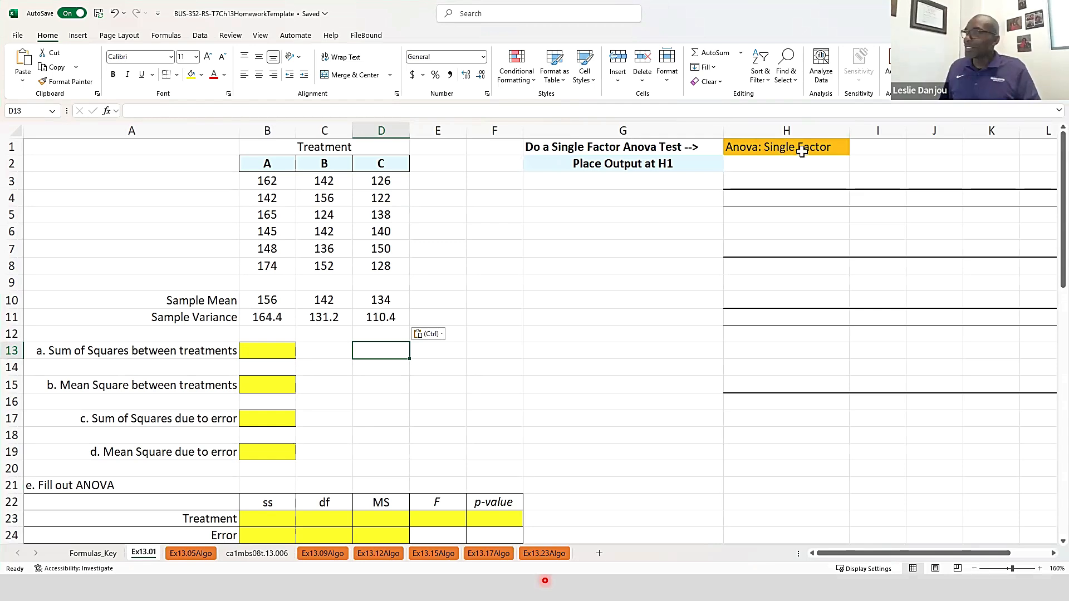
left_click(200, 36)
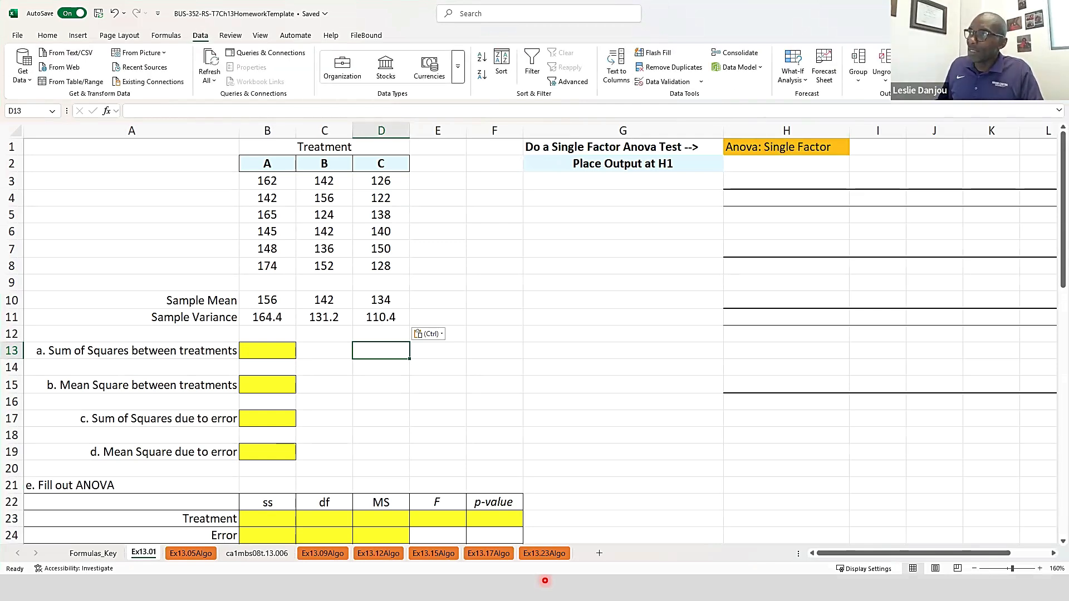
left_click(973, 53)
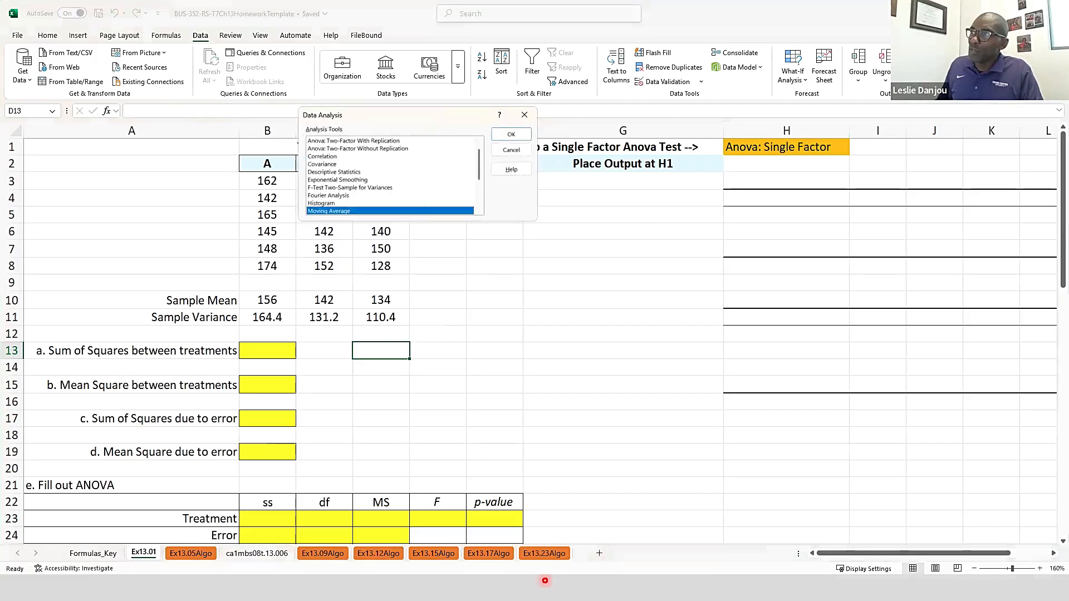
left_click(524, 115)
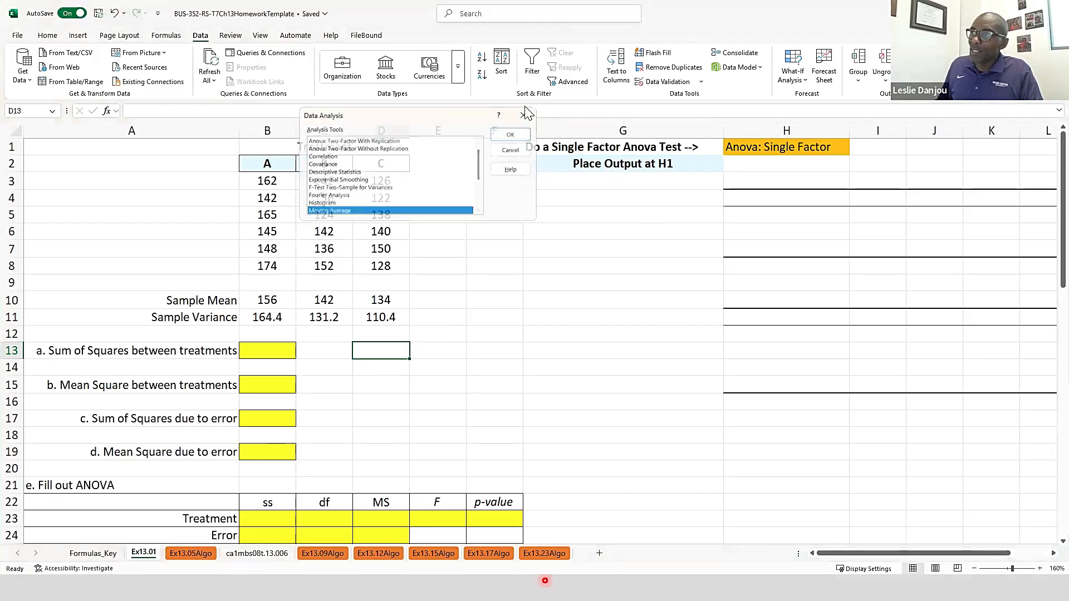
Search for the Add-ins settings and check the Analysis ToolPak entry among the available add-ins
left_click(472, 15)
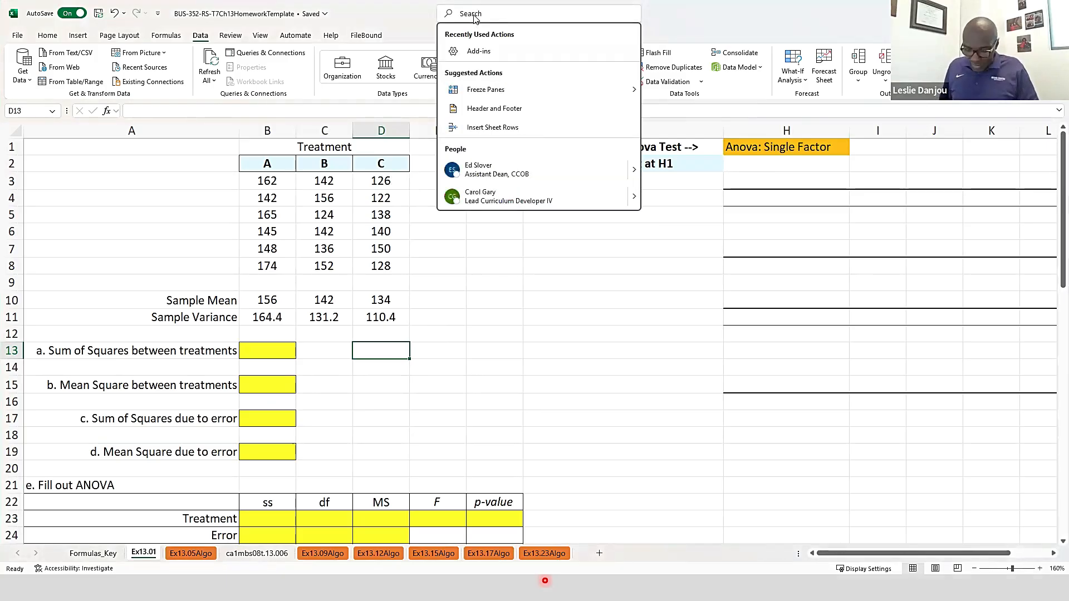
type("add")
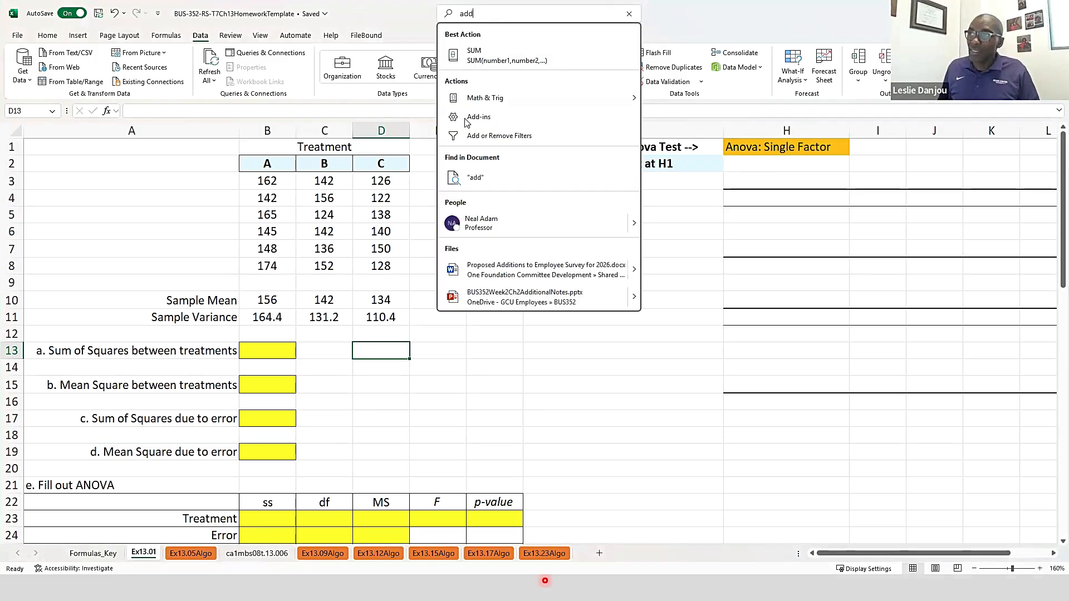
left_click(476, 116)
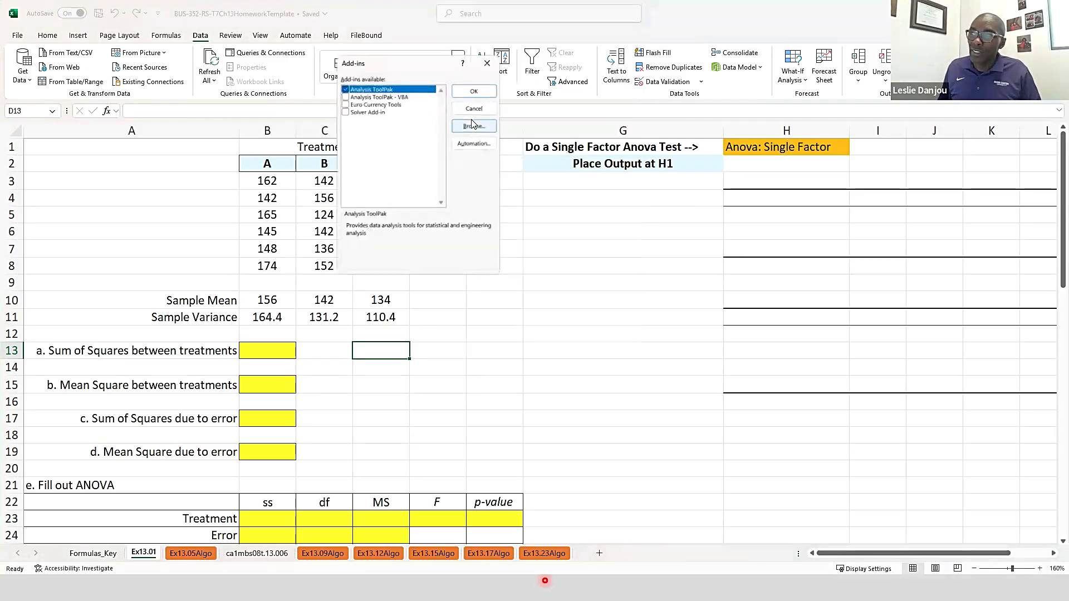
left_click(343, 86)
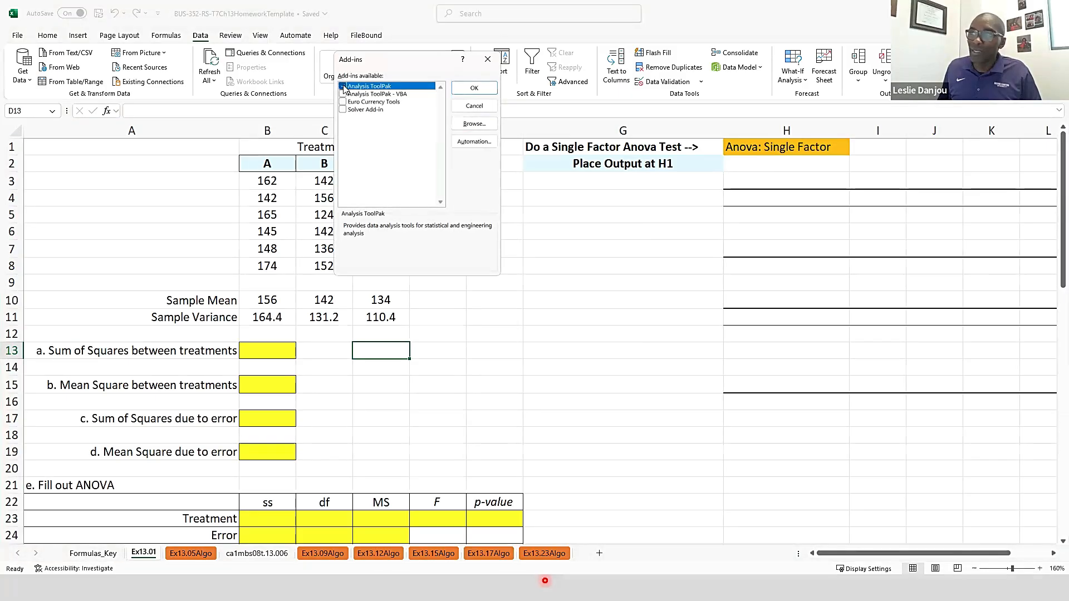
left_click(487, 58)
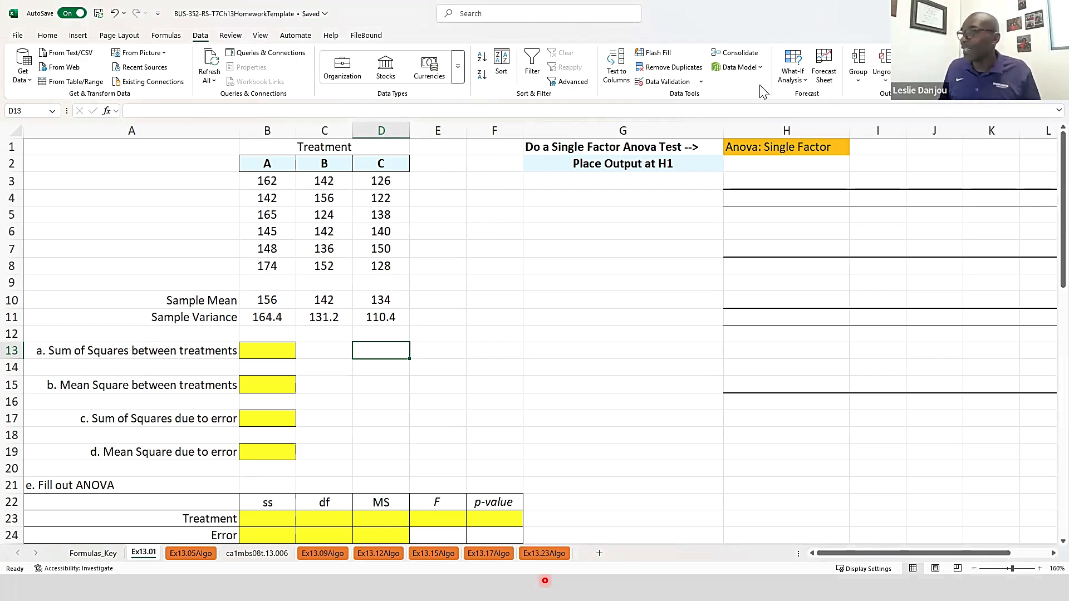
Set up an Anova: Single Factor analysis with input range B2:D8, grouped by columns, and labels in the first row
left_click(968, 70)
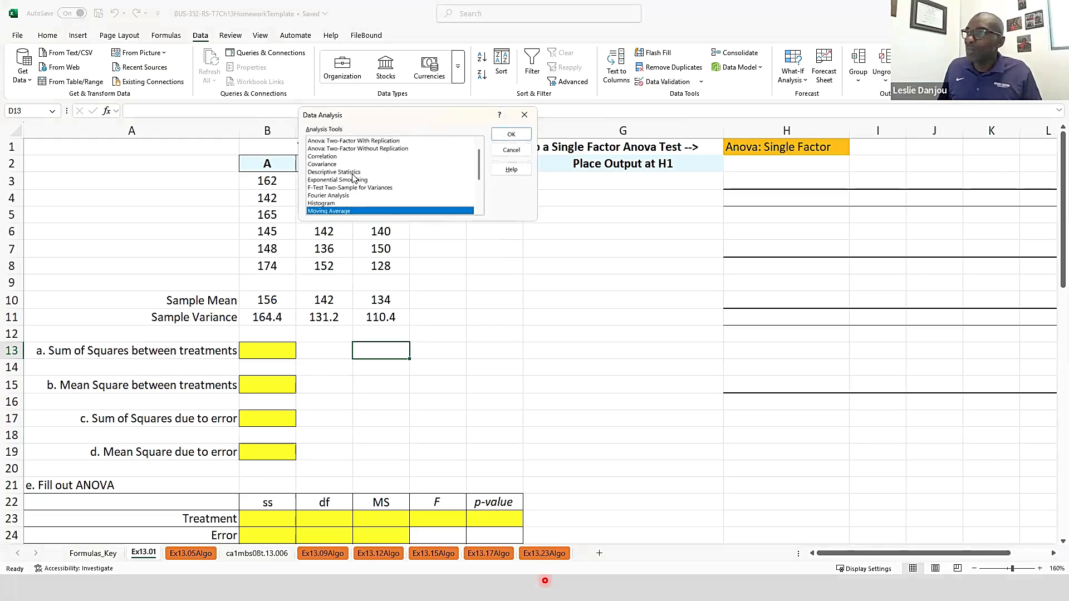
scroll(353, 177, "up", 1)
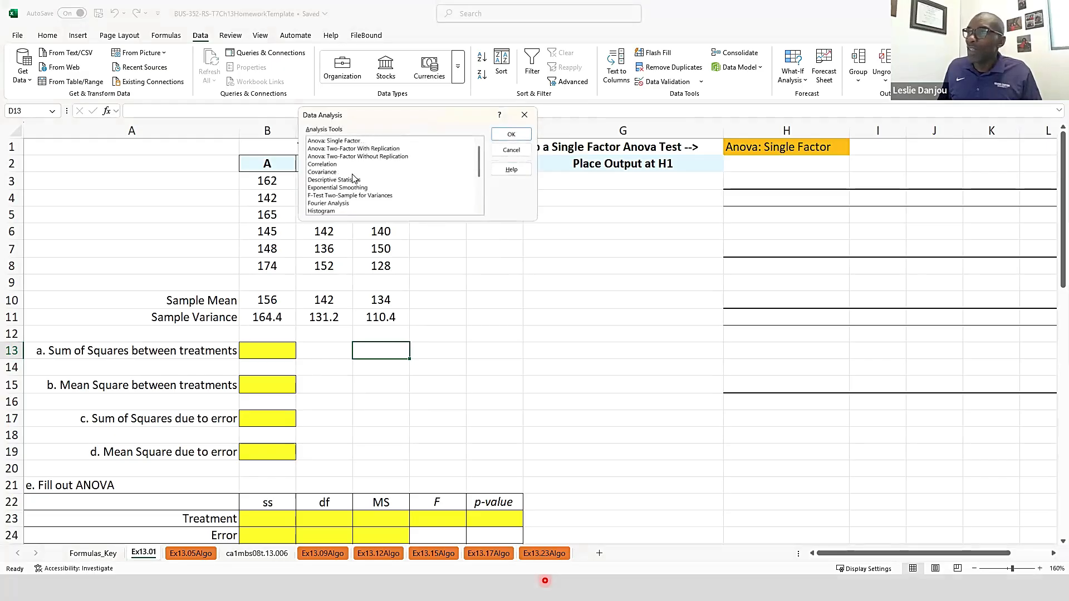
left_click(347, 139)
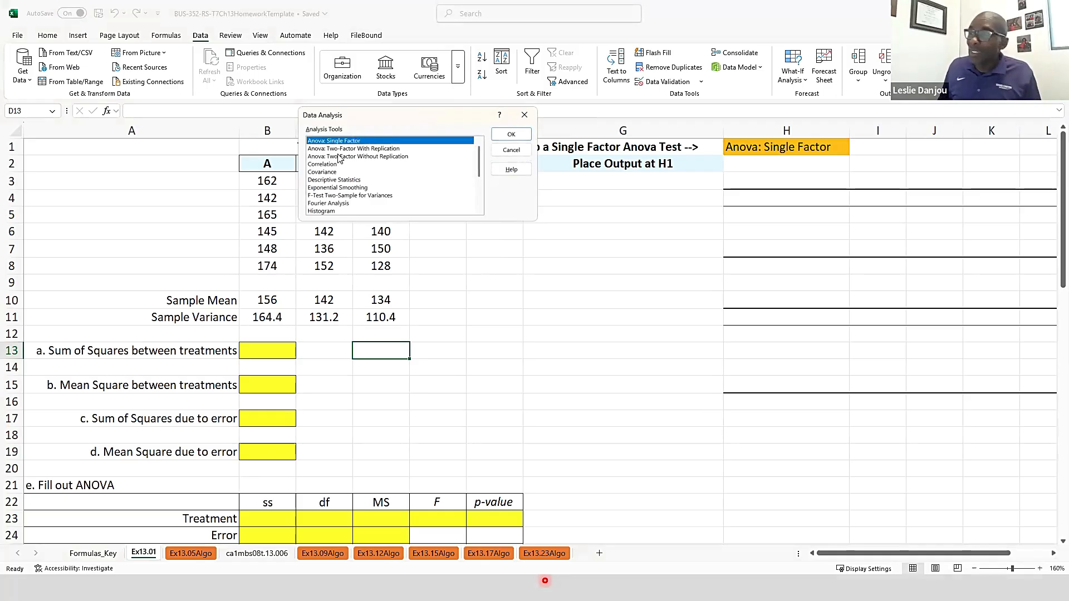
left_click(511, 135)
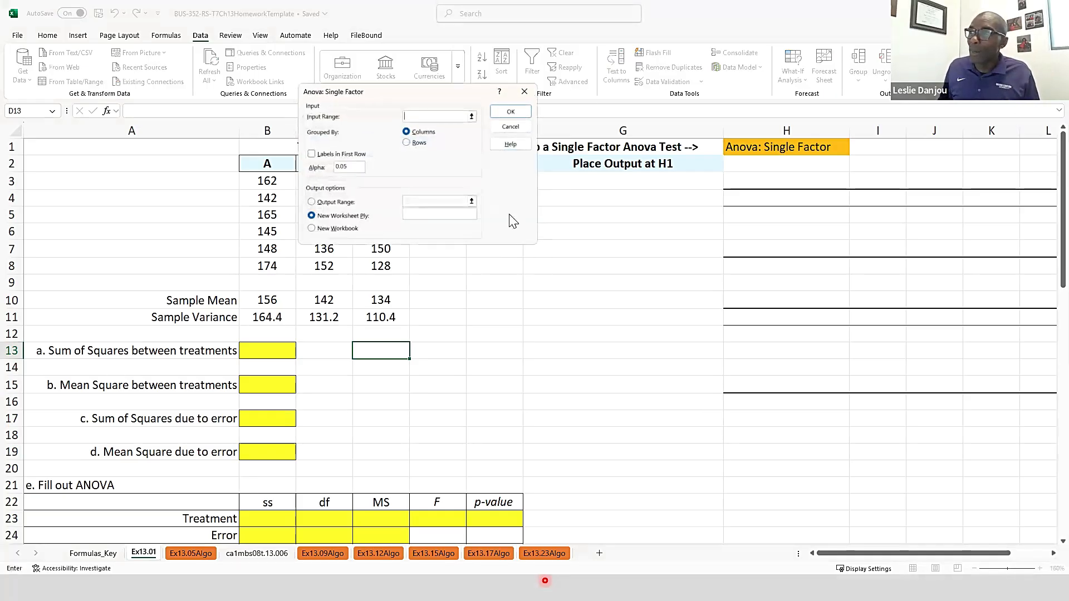
left_click_drag(419, 96, 631, 91)
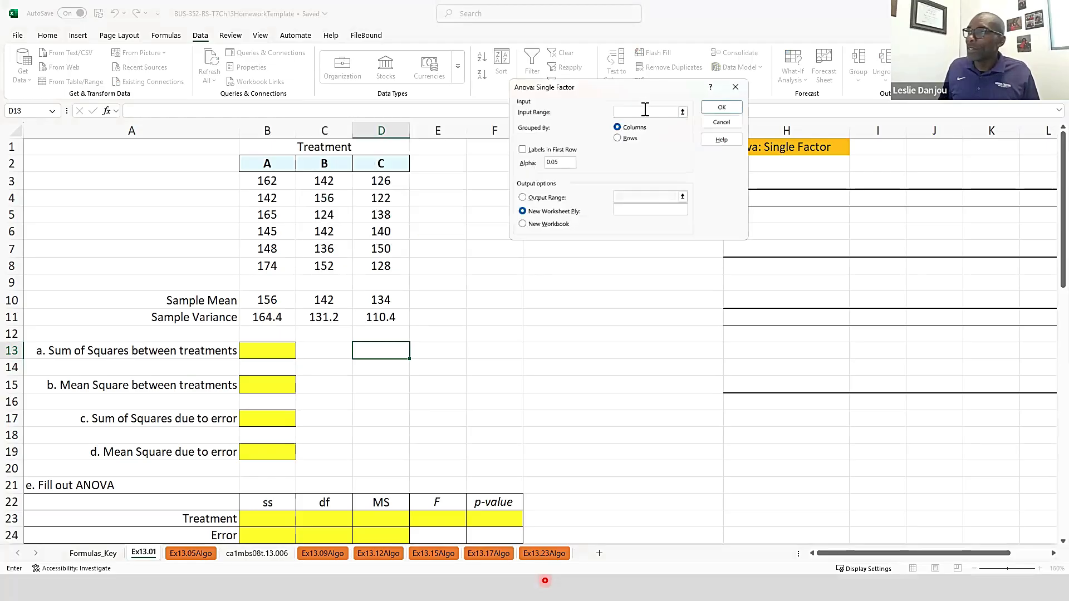
left_click(683, 112)
left_click_drag(260, 161, 382, 264)
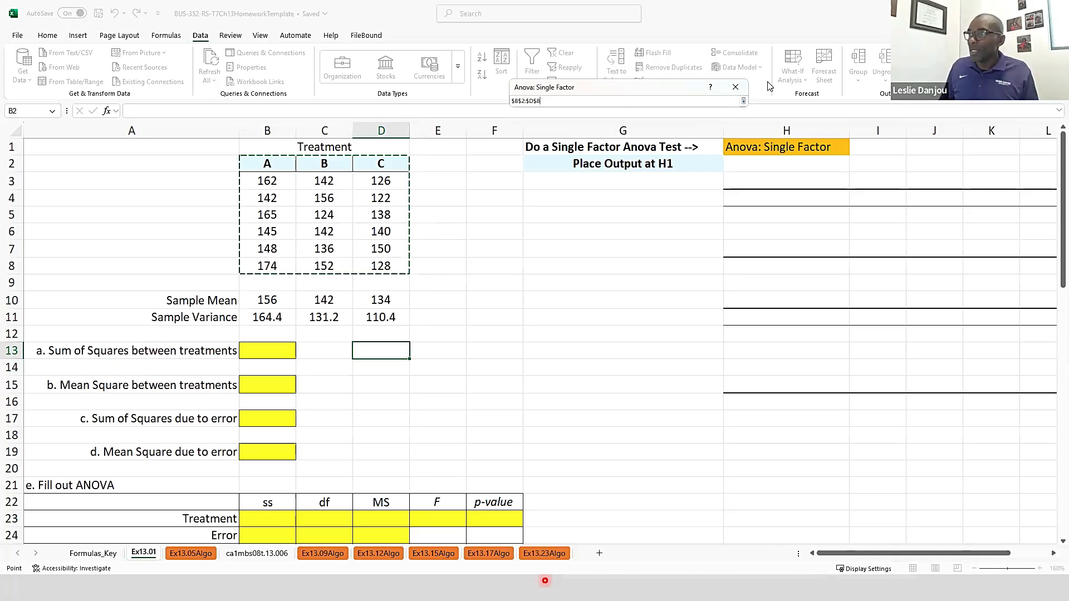
left_click(744, 101)
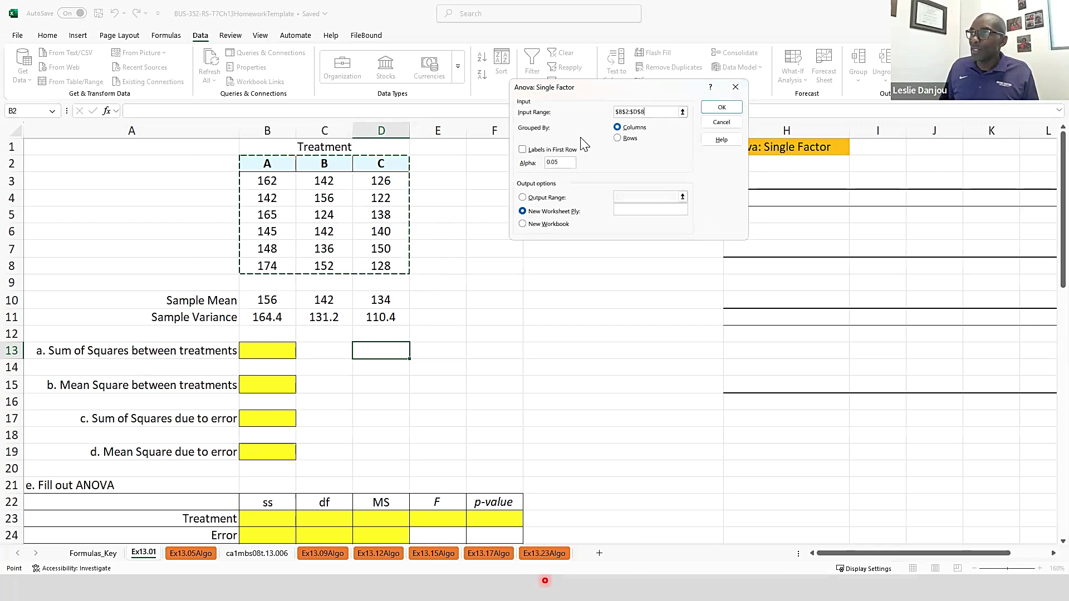
left_click(523, 150)
Set the Anova output range to H1 and run the analysis, overwriting the existing data there
left_click(522, 198)
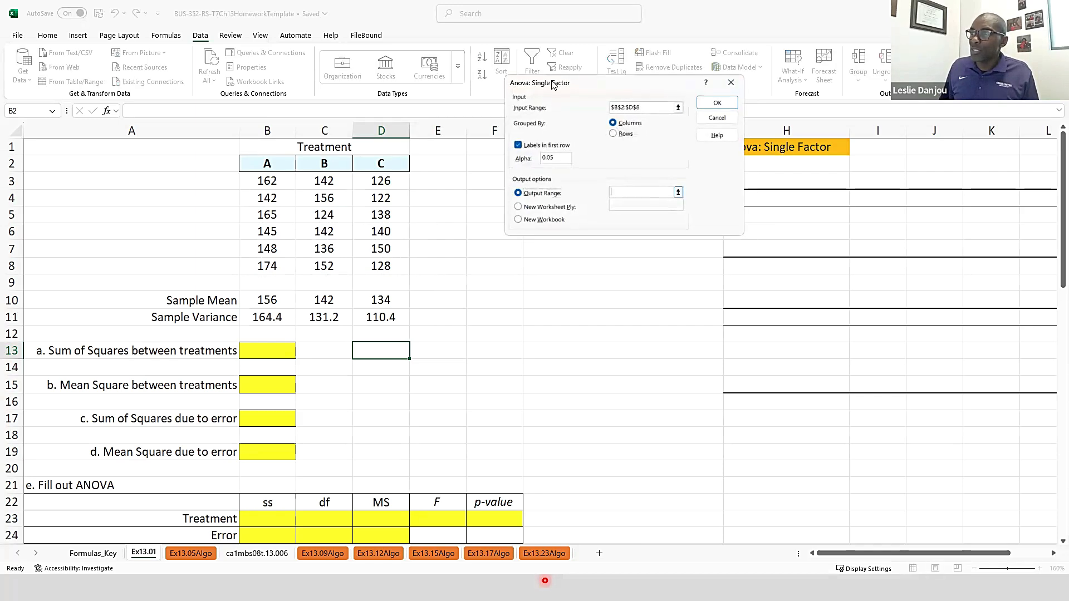
left_click_drag(579, 82, 490, 78)
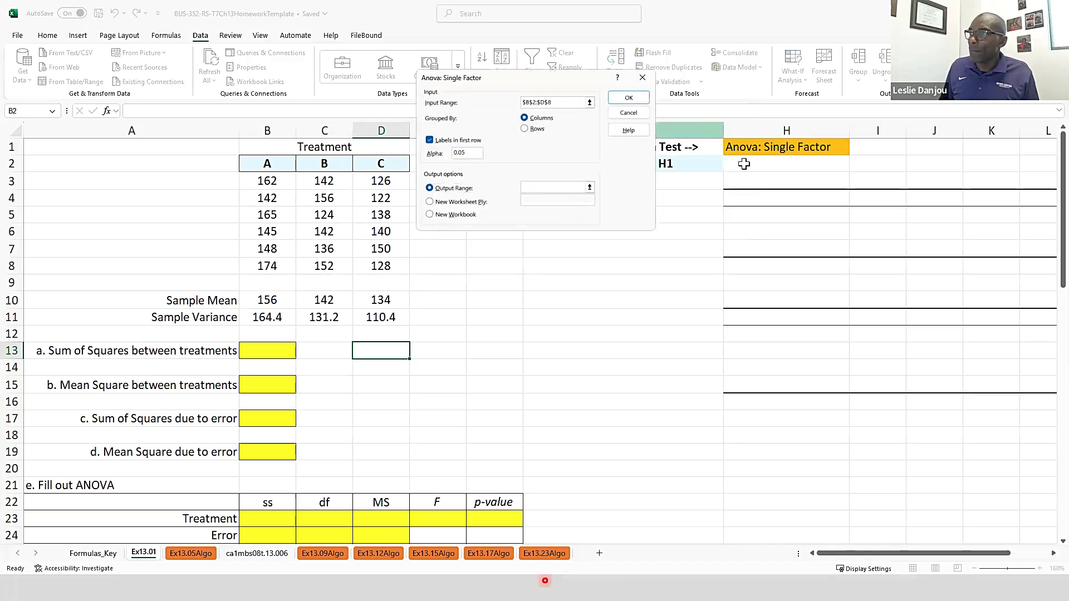
left_click(756, 153)
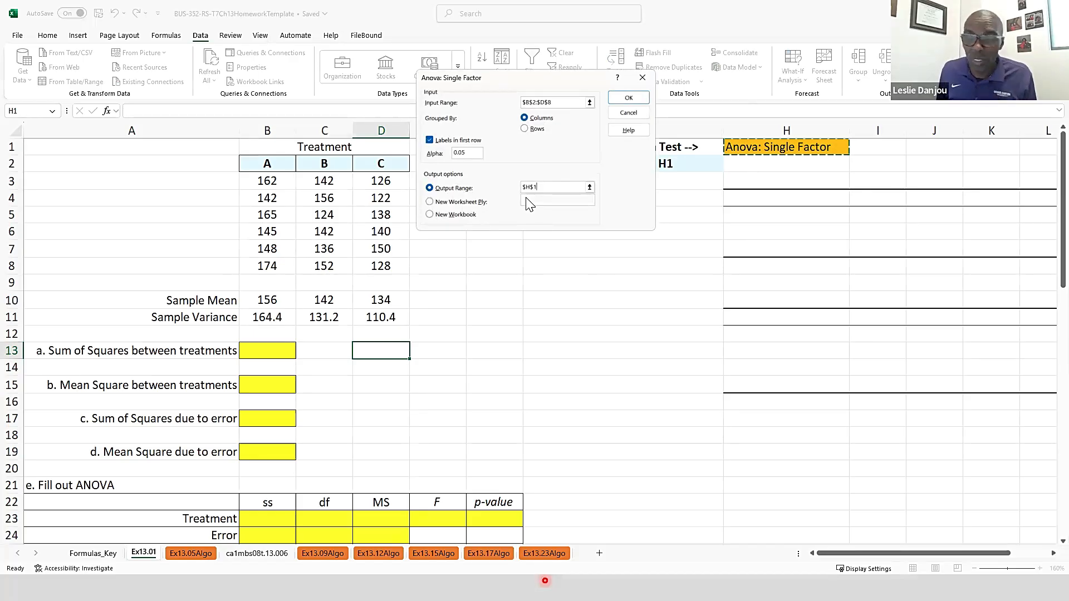
left_click(628, 98)
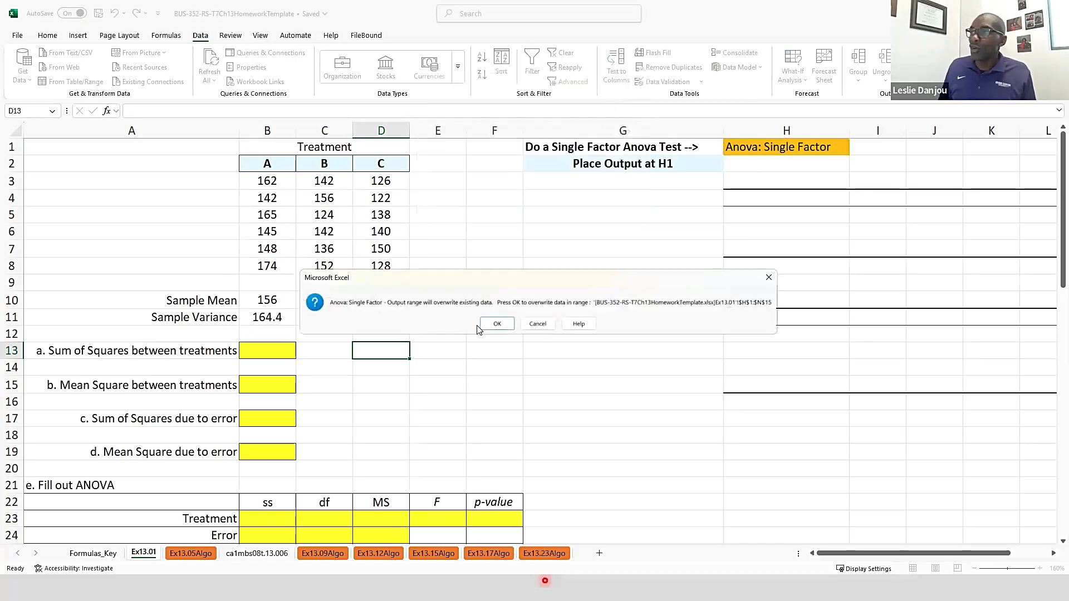
left_click(495, 323)
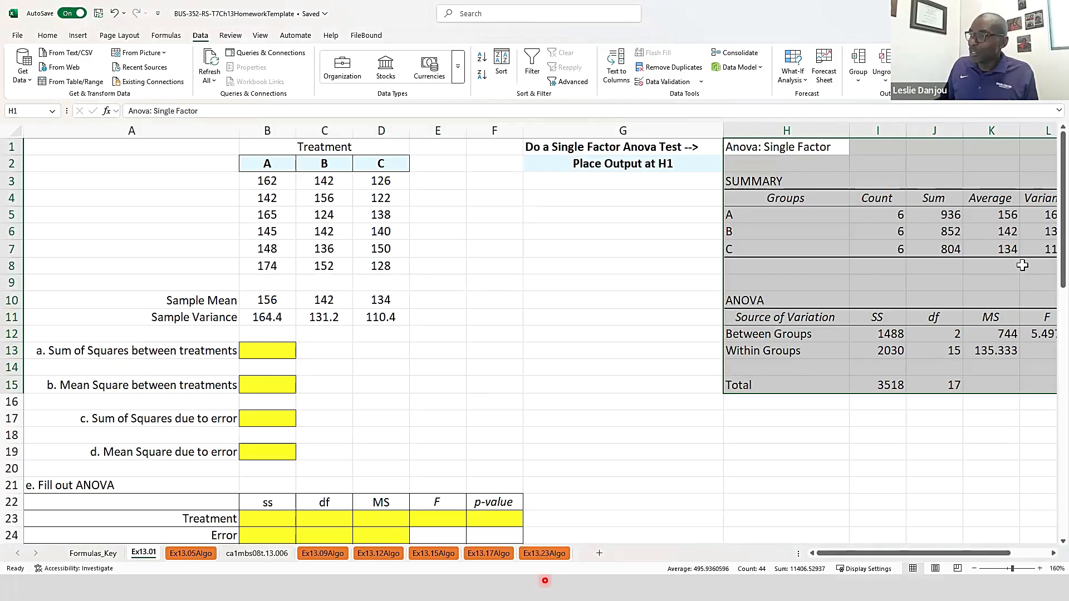
left_click(1017, 267)
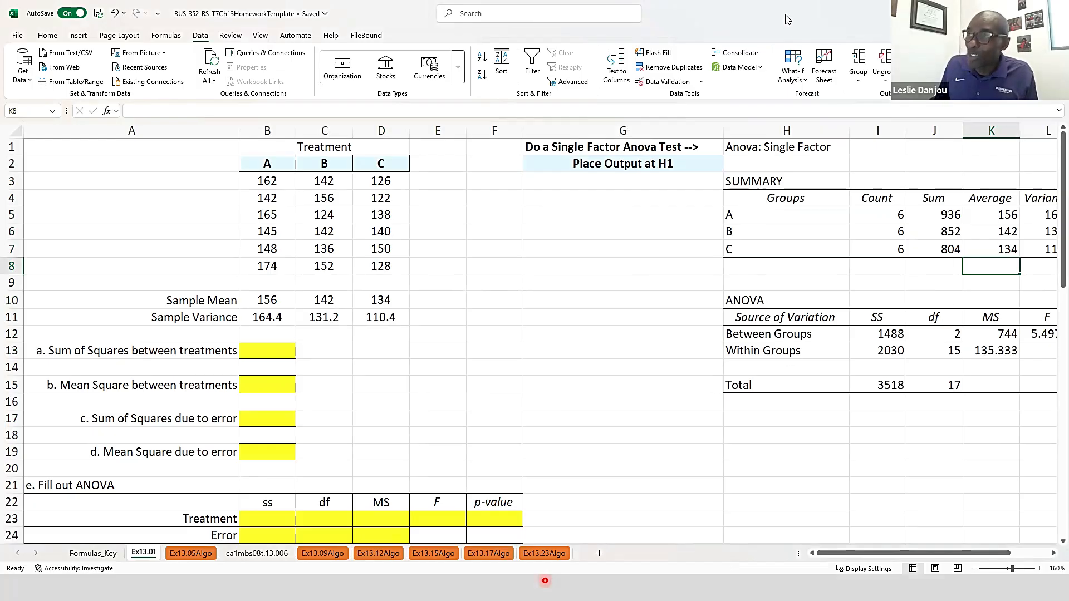
Place the workbook beside the assignment and examine the complete Anova output, including its F, P-value and F crit columns
key("super+Left")
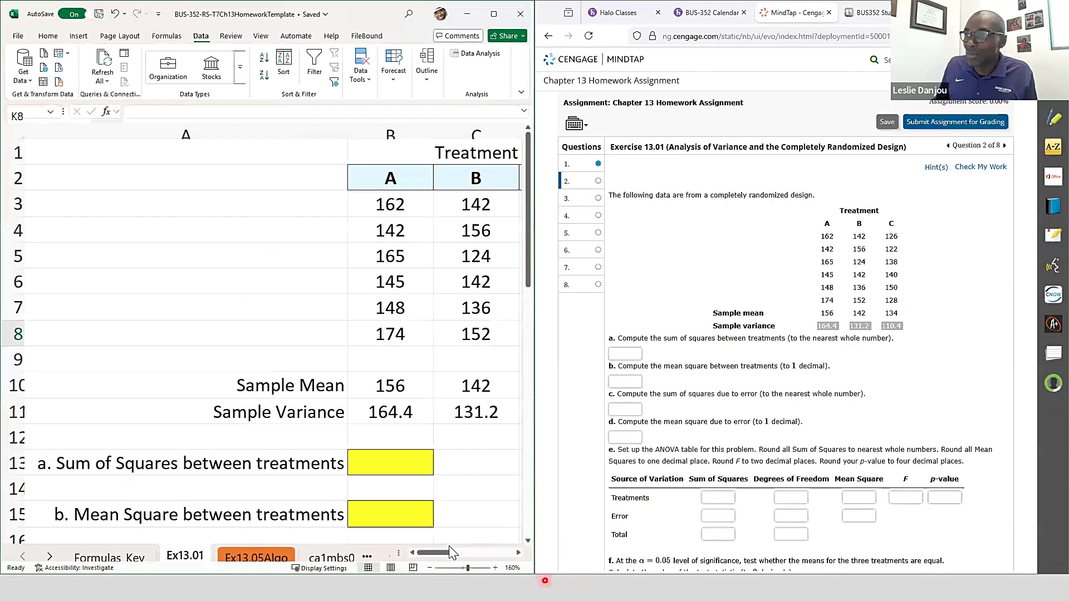
left_click(520, 553)
left_click_drag(519, 553, 520, 555)
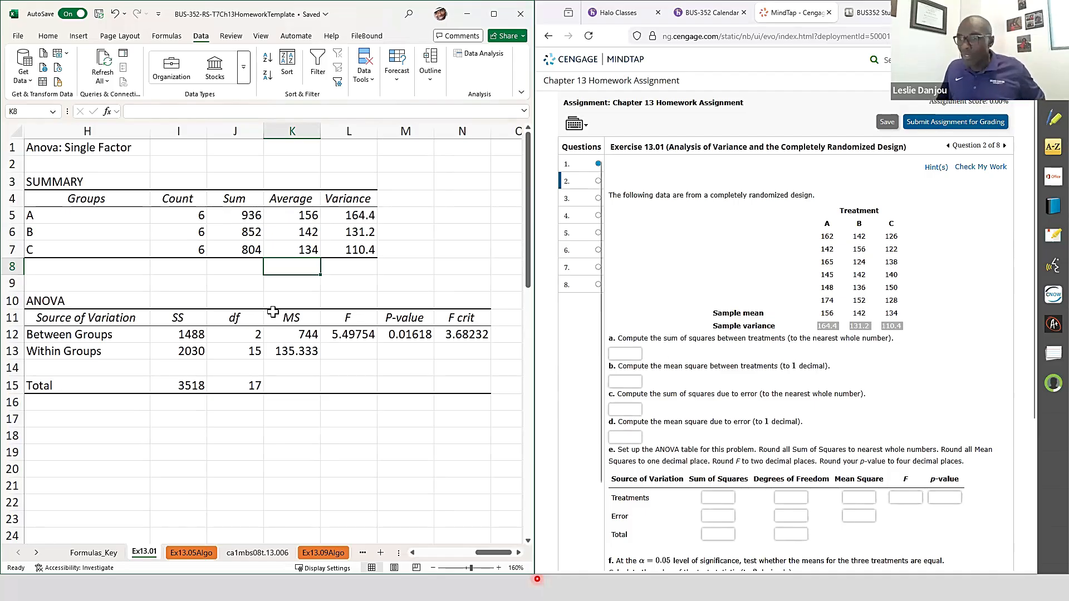
scroll(273, 311, "down", 1, "ctrl")
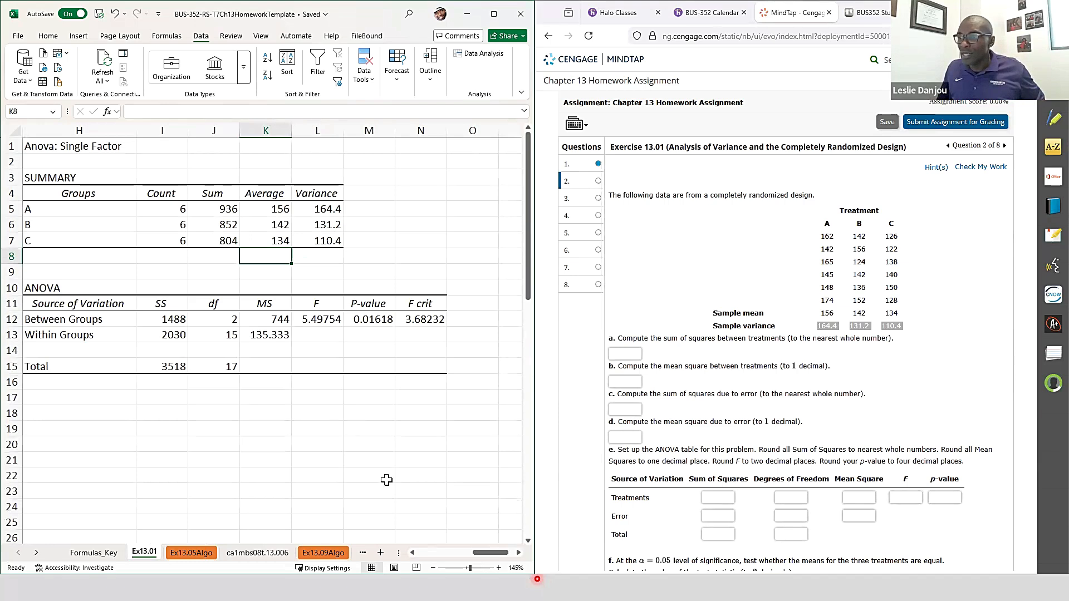
left_click(413, 553)
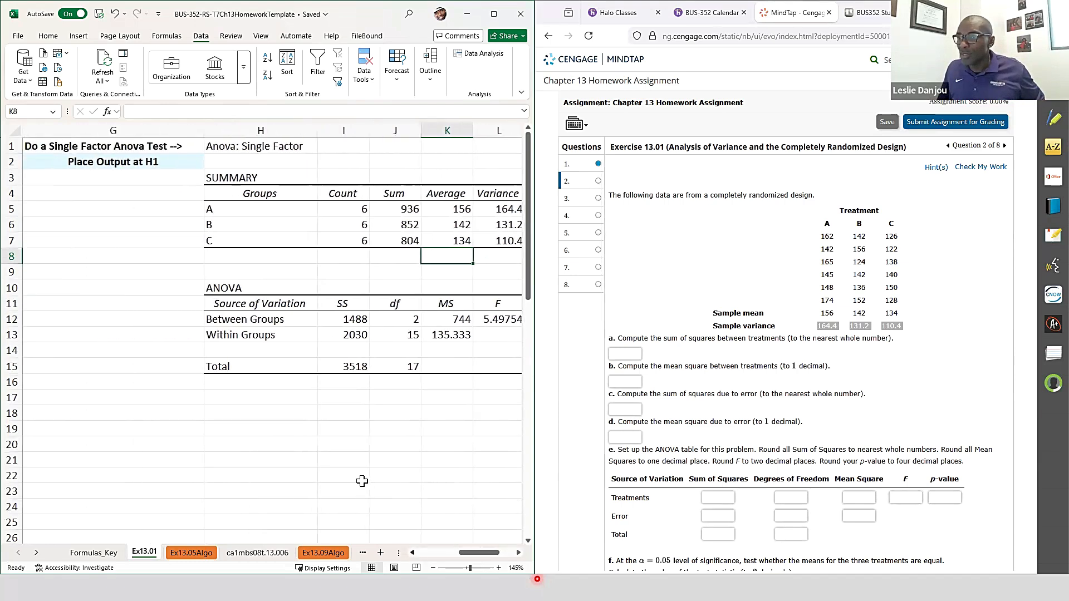
scroll(360, 478, "down", 2, "ctrl")
scroll(360, 478, "left", 1)
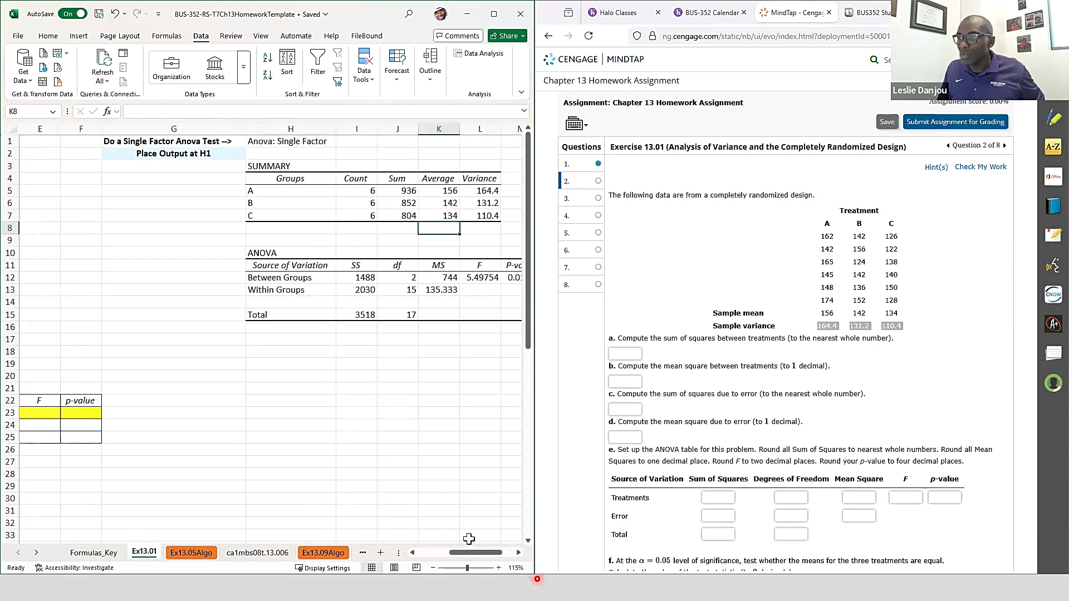
left_click(519, 554)
left_click(520, 554)
left_click(520, 553)
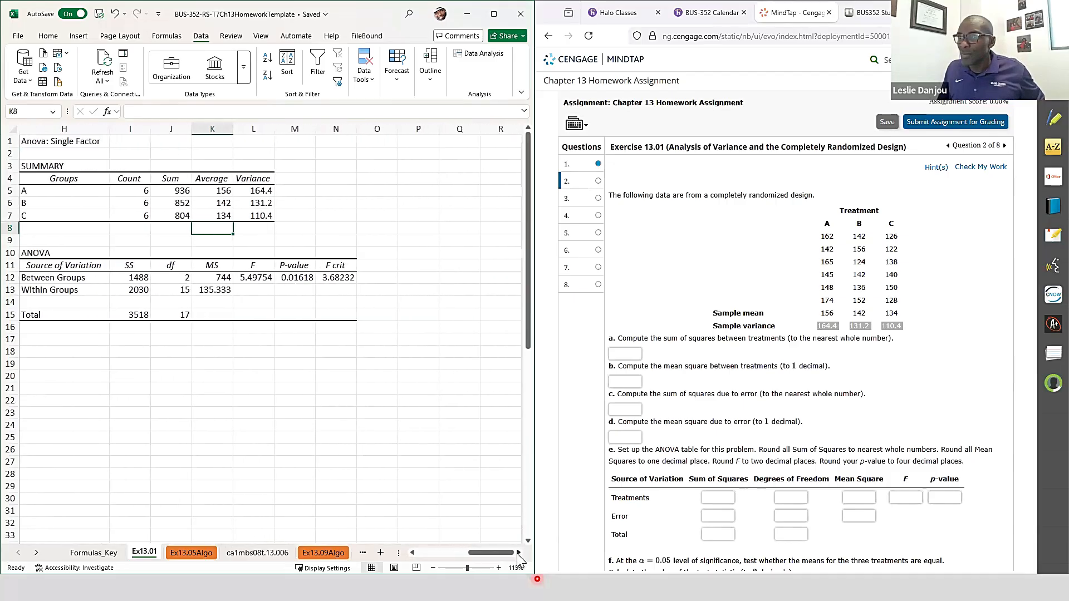
left_click(412, 552)
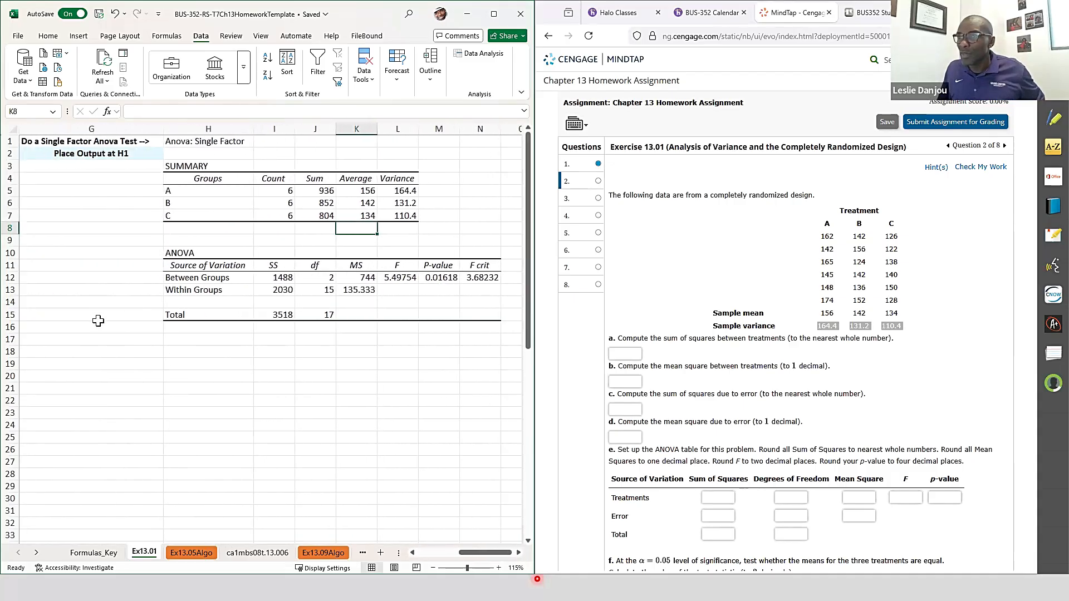
Label the Between Groups row "Treatment" in G12 and the Within Groups row "Error" in G13
left_click(108, 277)
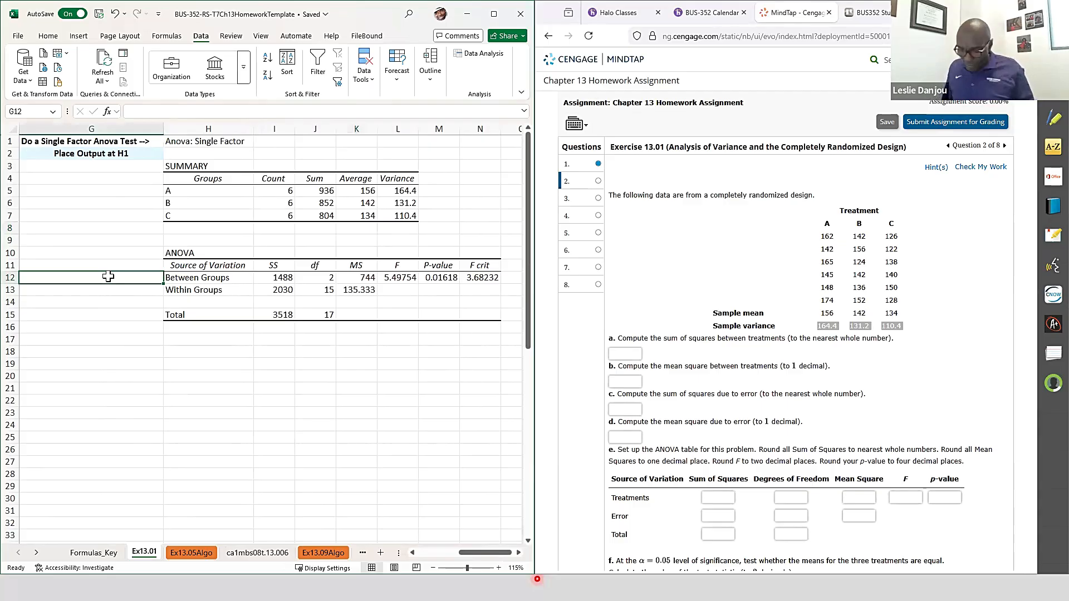
type("Treatment")
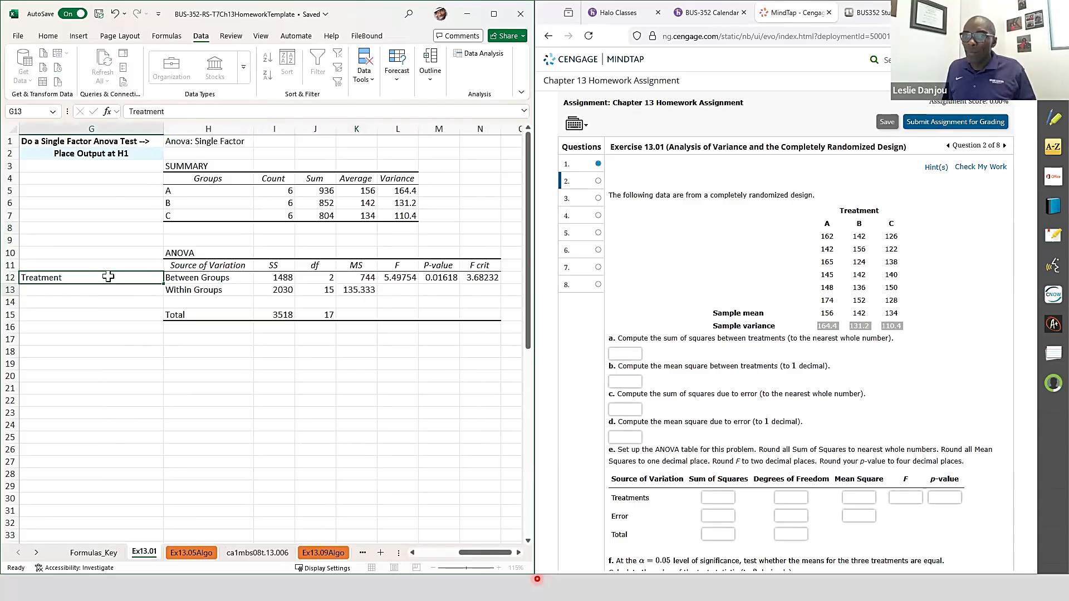
key("Return")
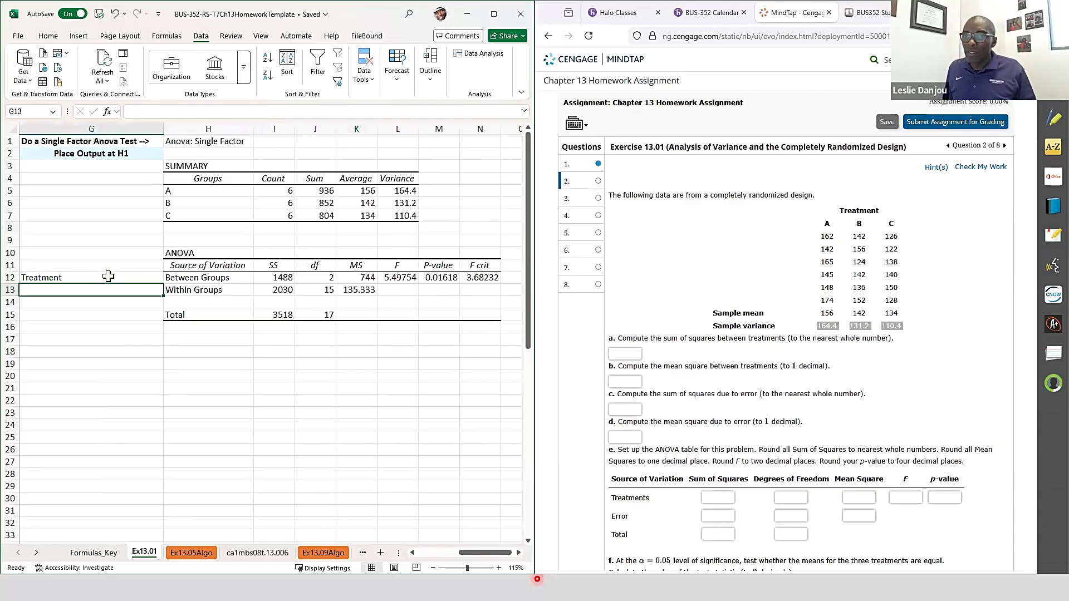
type("Error")
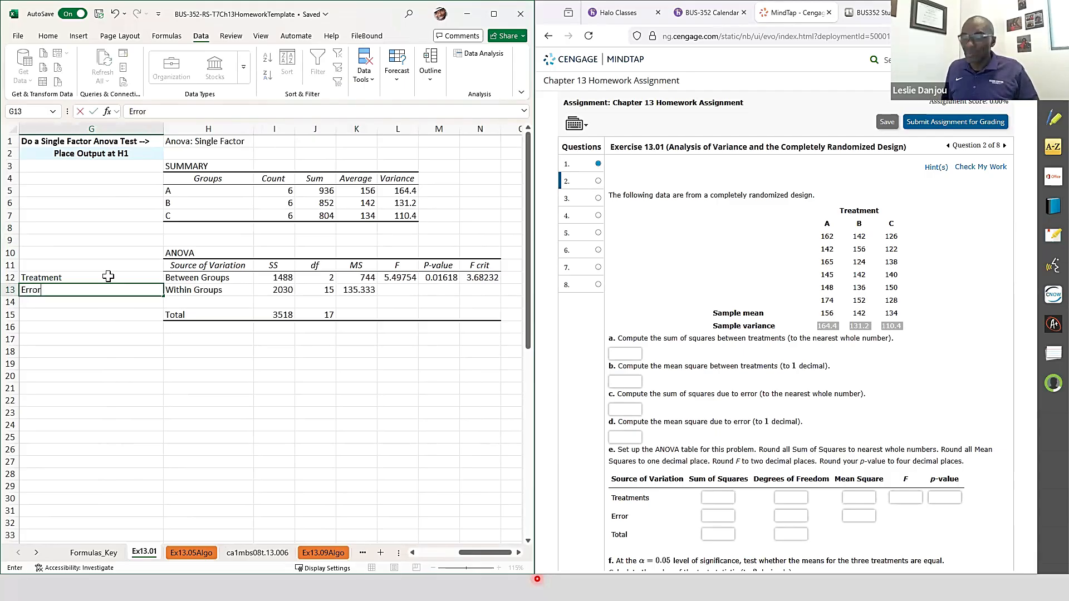
key("Return")
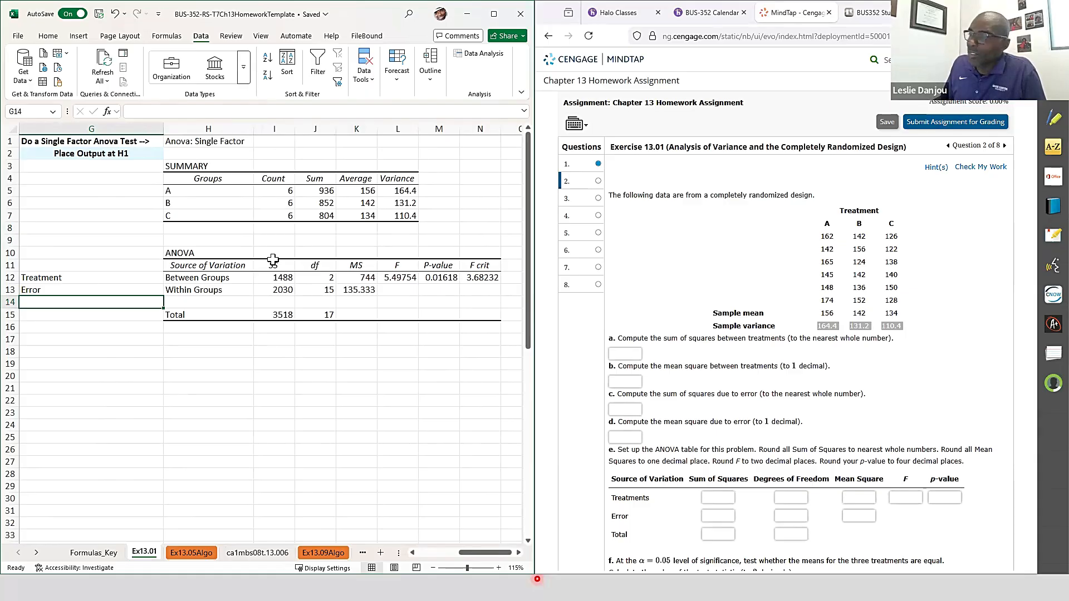
Copy the Between Groups sum of squares from I12 into answer a as 1488
left_click(280, 276)
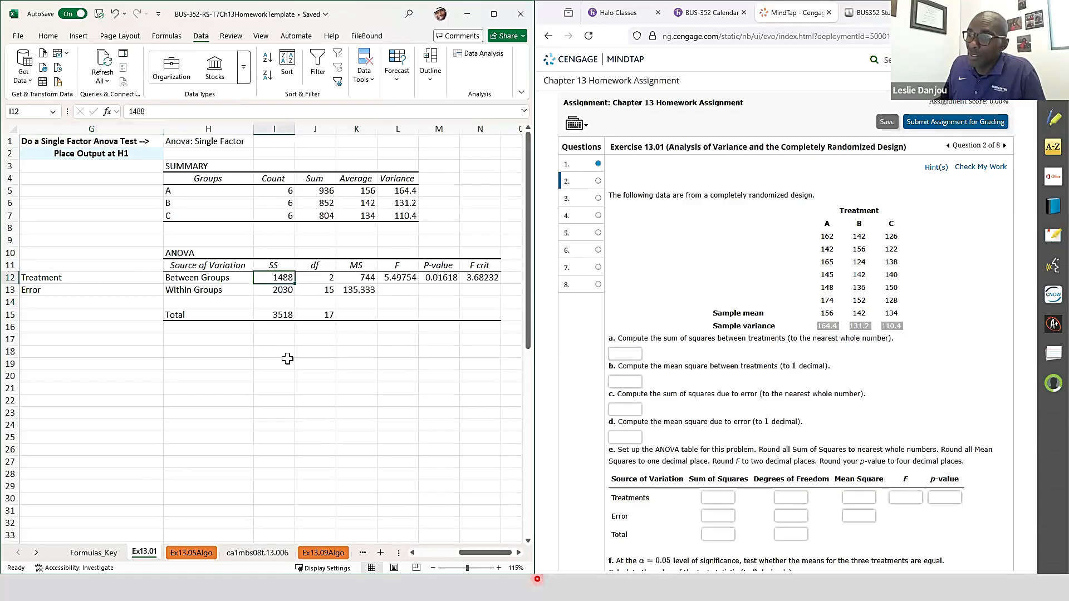
key("ctrl+c")
left_click(625, 354)
key("ctrl+v")
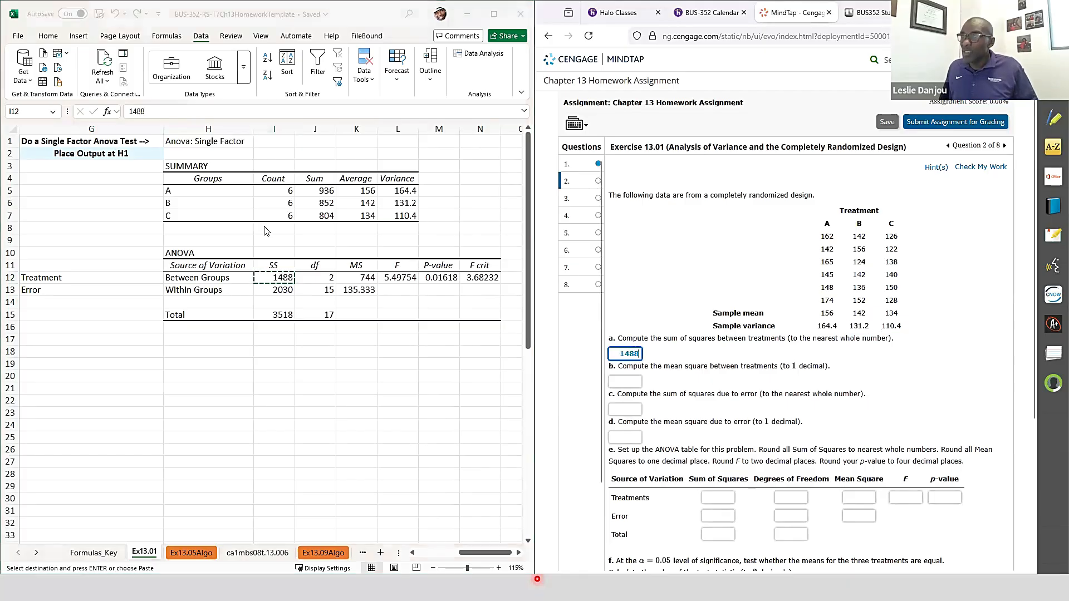
Highlight the Between Groups sum of squares in I12 yellow and check the work on the exercise
left_click(48, 36)
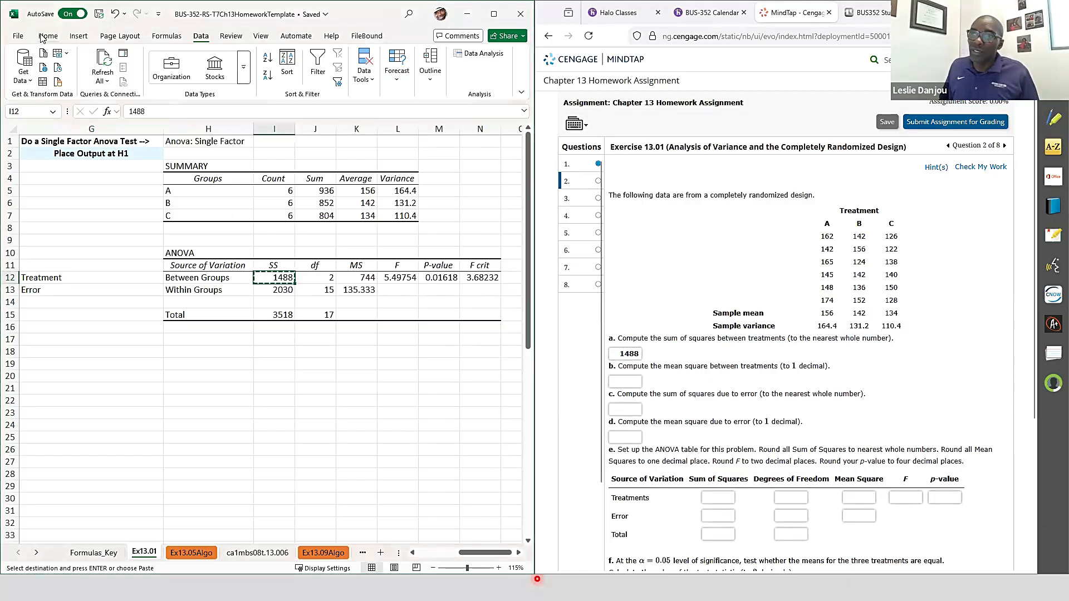
left_click(82, 65)
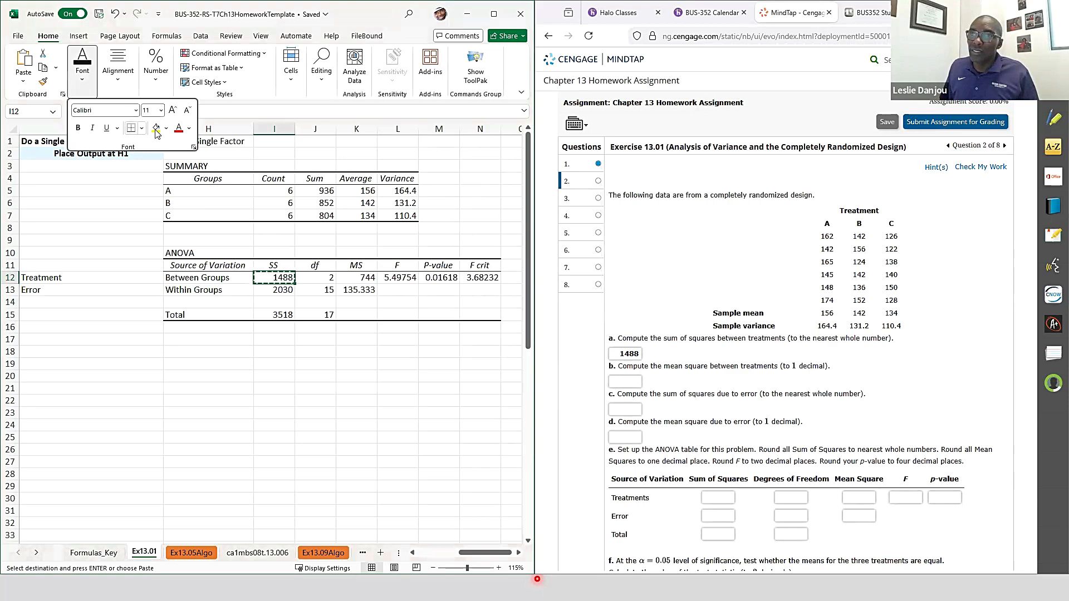
left_click(988, 168)
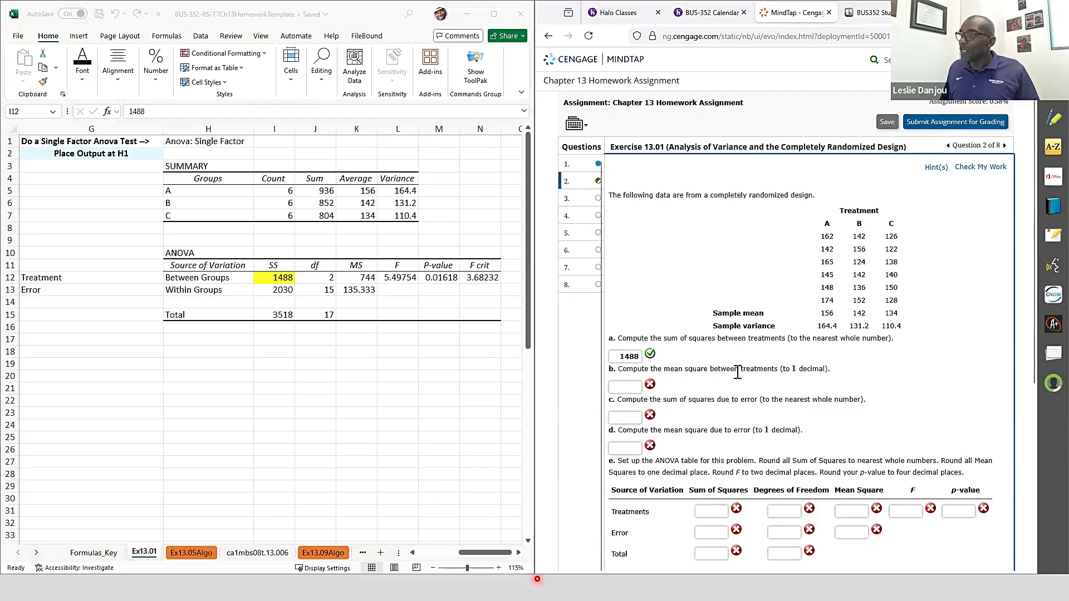
Highlight the Between Groups mean square in K12 yellow
left_click(357, 278)
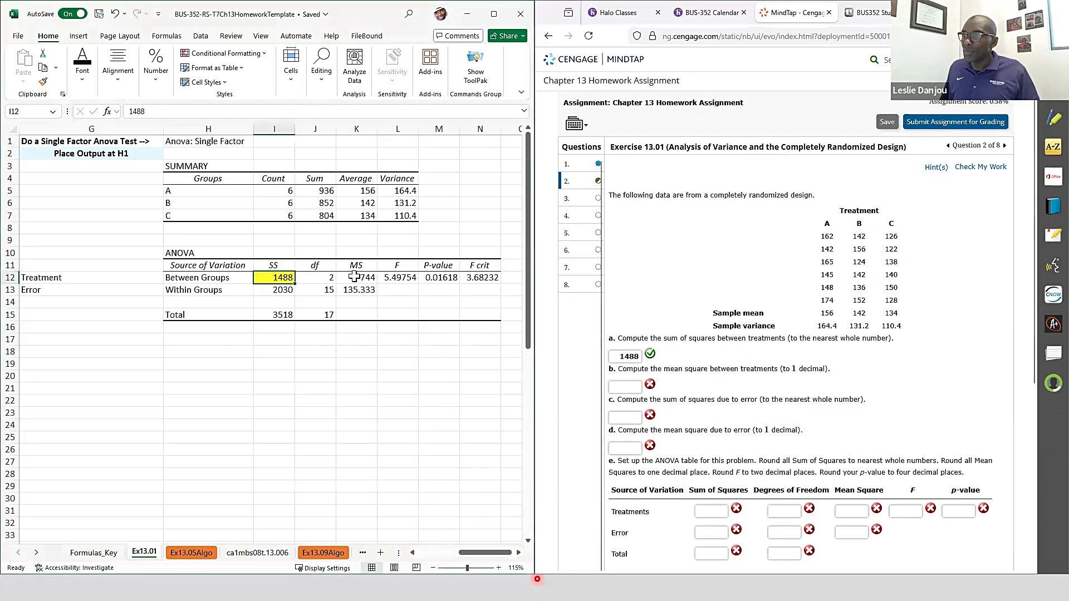
left_click(356, 276)
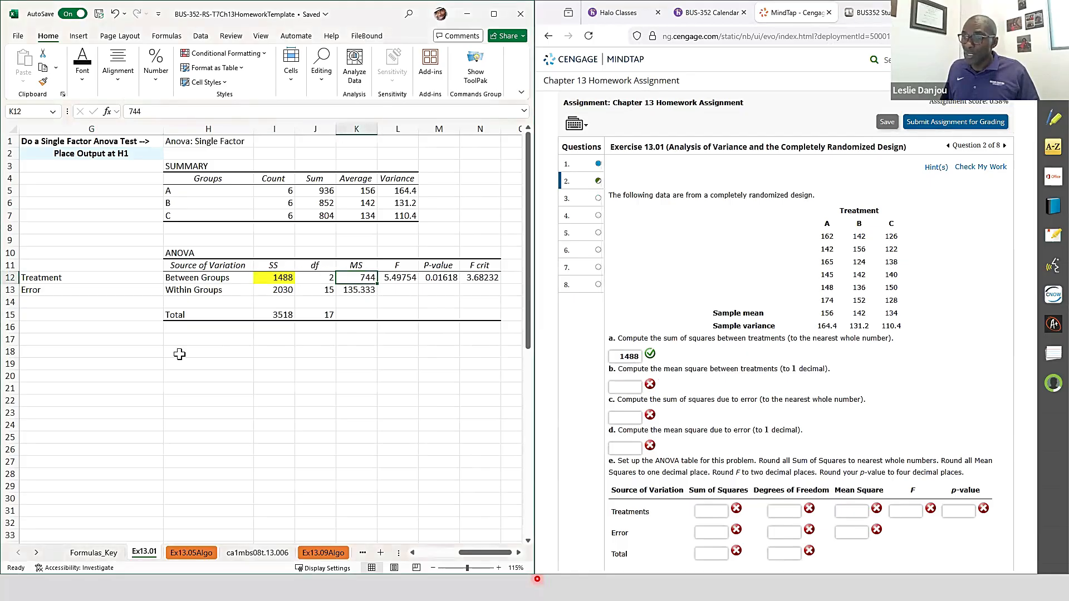
left_click(83, 78)
left_click(156, 128)
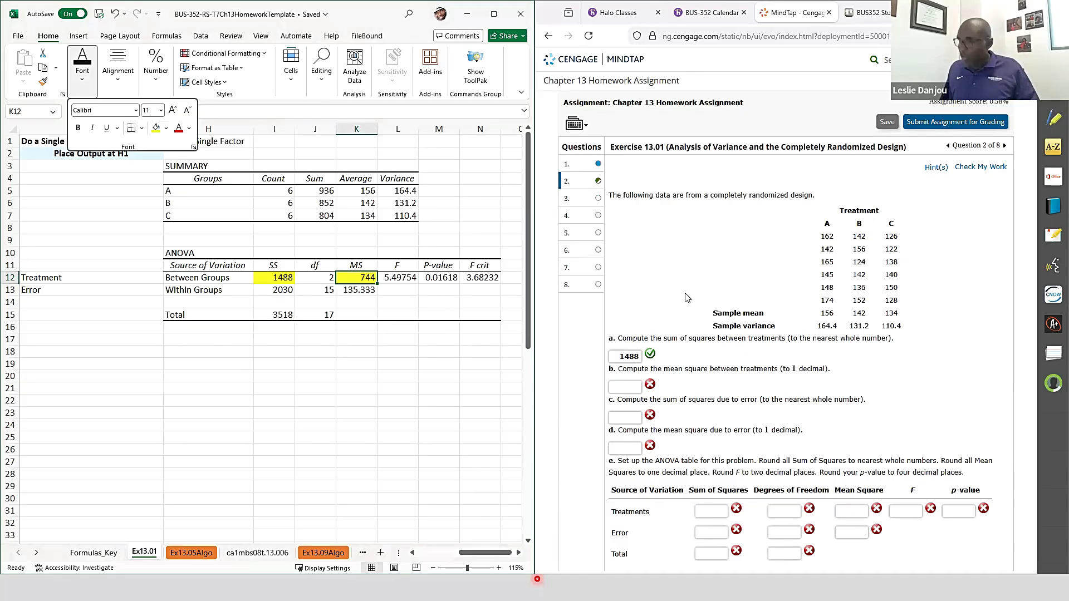
Copy the mean square between treatments from K12 into answer b as 744 and check the work
left_click(622, 389)
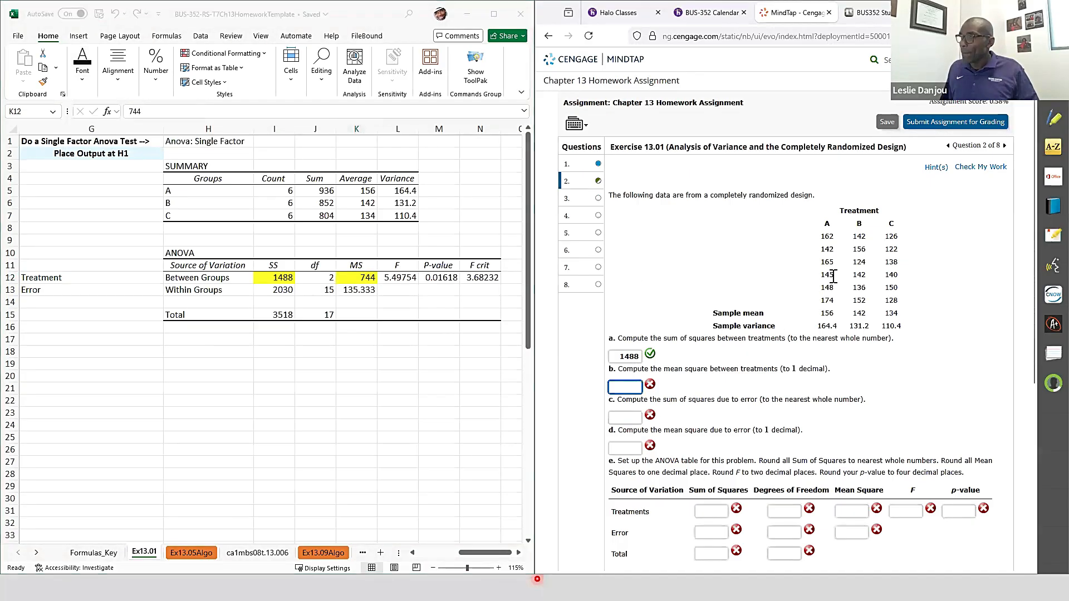
left_click(359, 277)
key("ctrl+c")
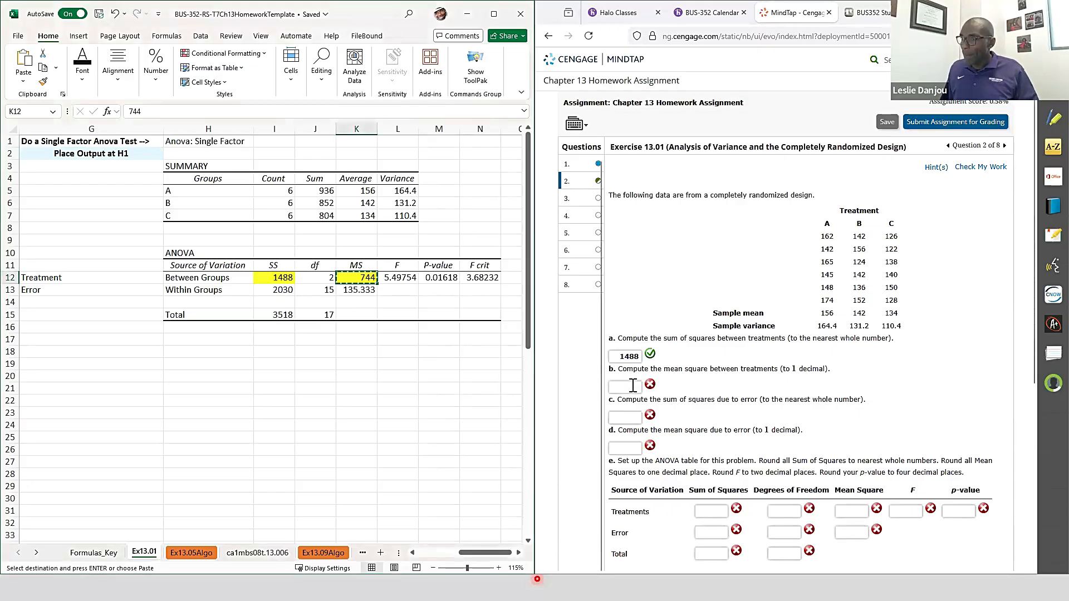
left_click(632, 385)
key("ctrl+v")
left_click(979, 167)
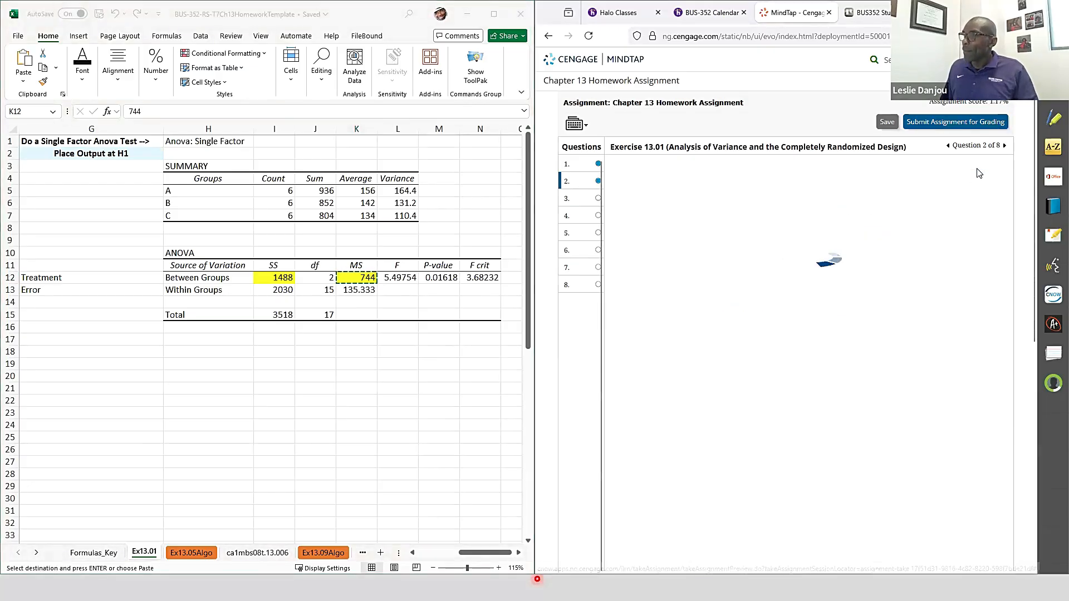
Highlight the Within Groups sum of squares in I13 yellow and copy it into answer c as 2030
scroll(723, 333, "down", 5)
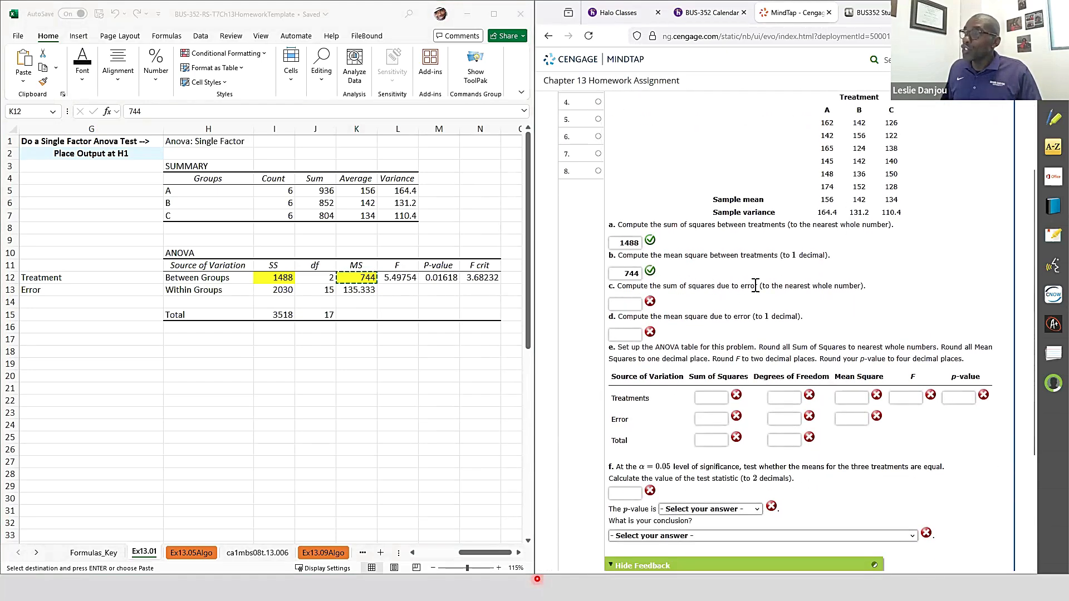
left_click(278, 290)
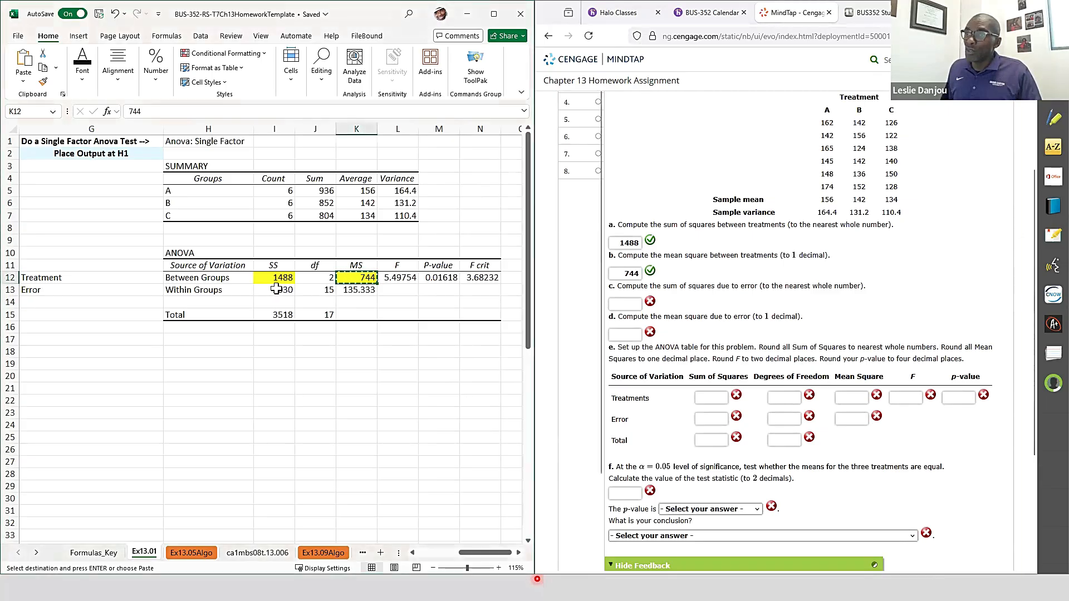
left_click(83, 71)
left_click(156, 128)
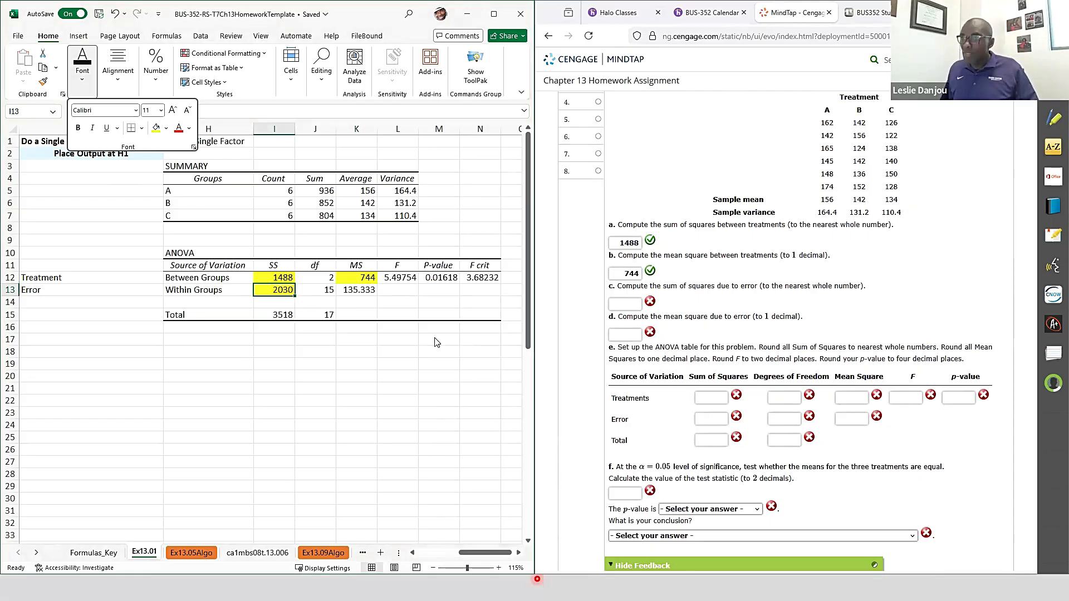
left_click(289, 295)
key("ctrl+c")
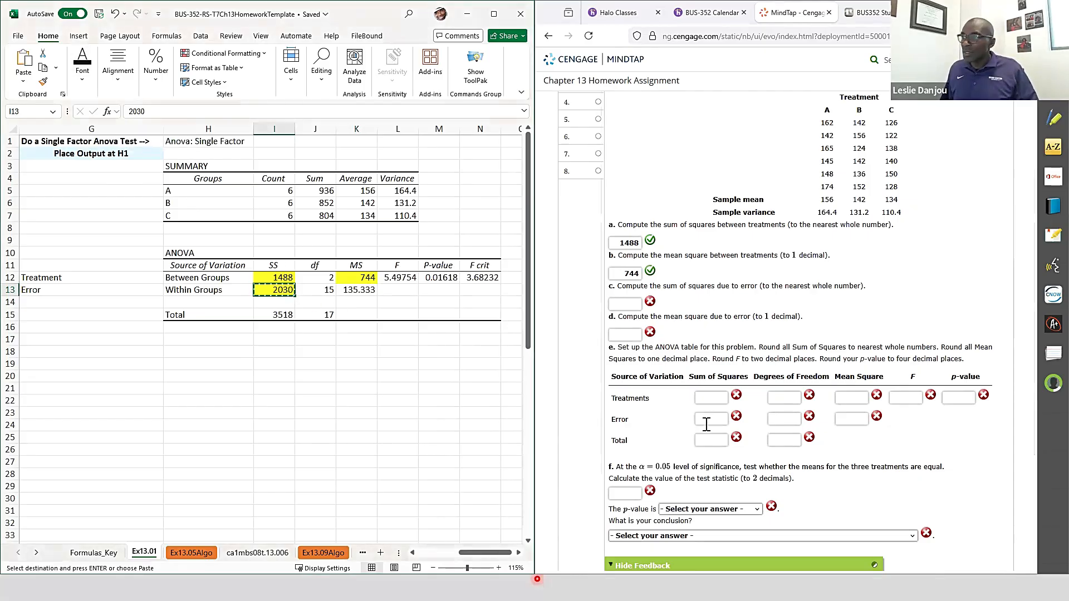
left_click(625, 304)
key("ctrl+v")
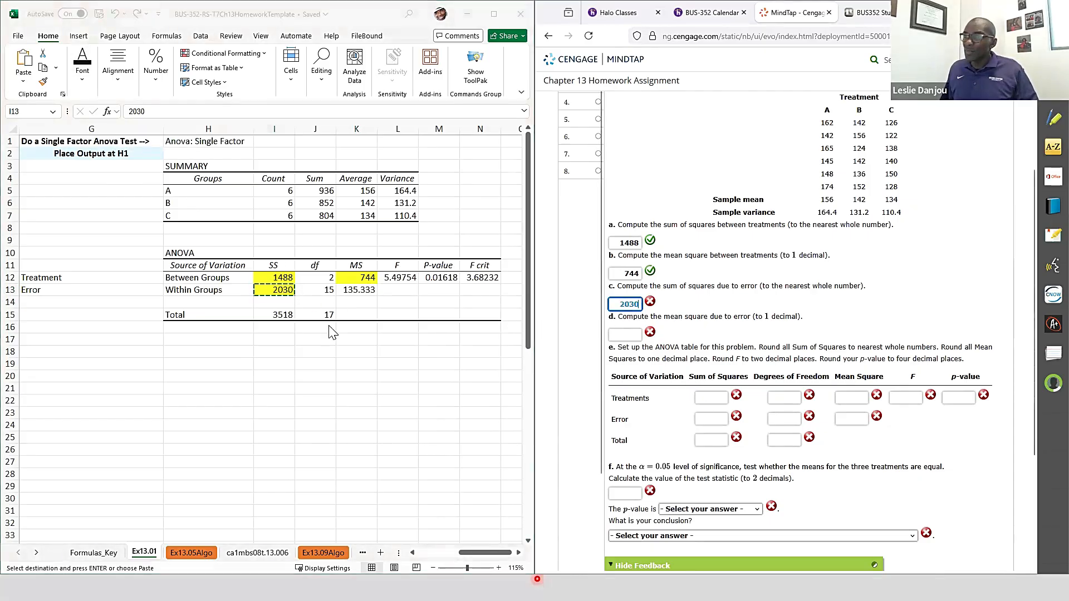
Highlight the Within Groups mean square in K13 yellow and format it to one decimal place
key("alt+Tab")
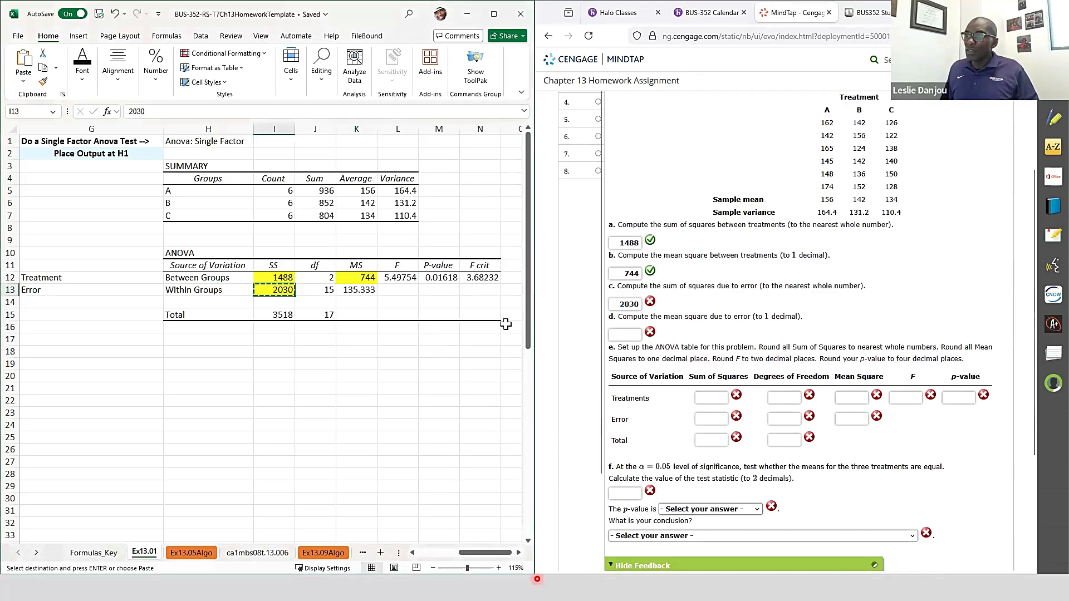
left_click(358, 288)
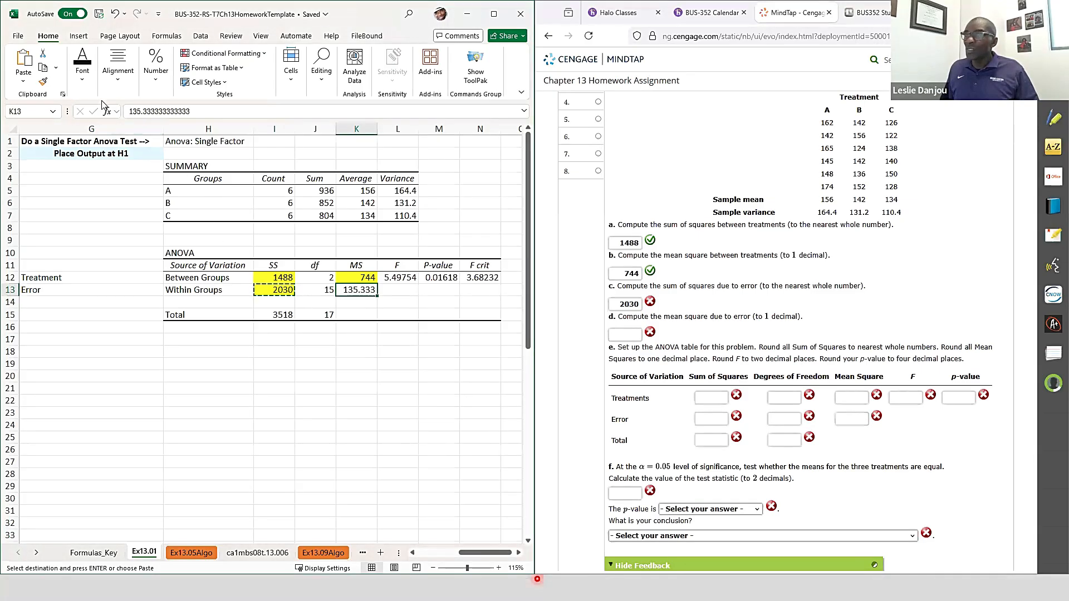
left_click(82, 70)
left_click(157, 128)
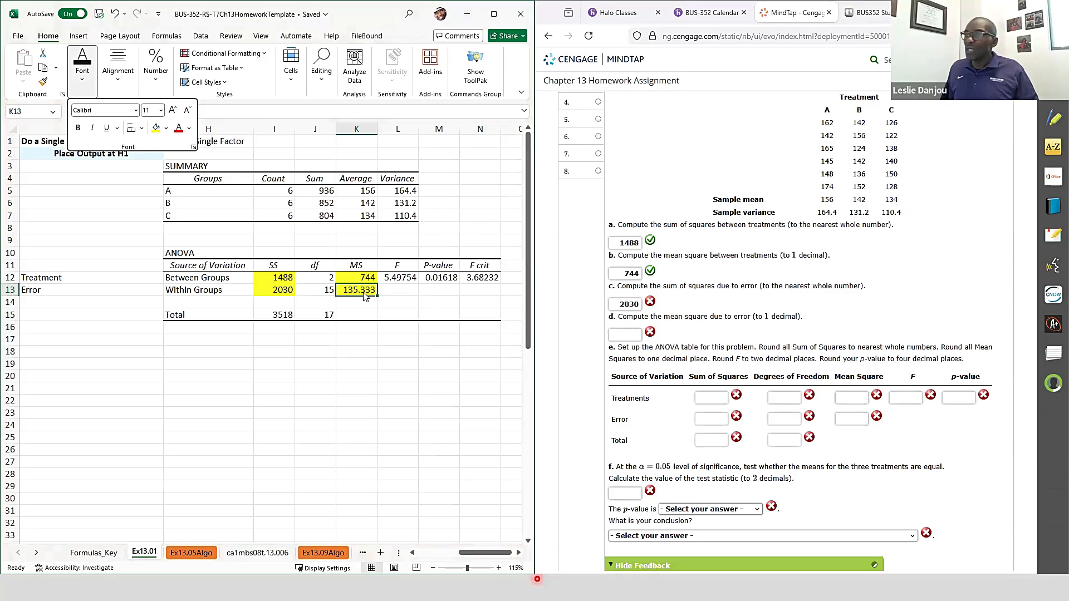
left_click(365, 295)
left_click(156, 70)
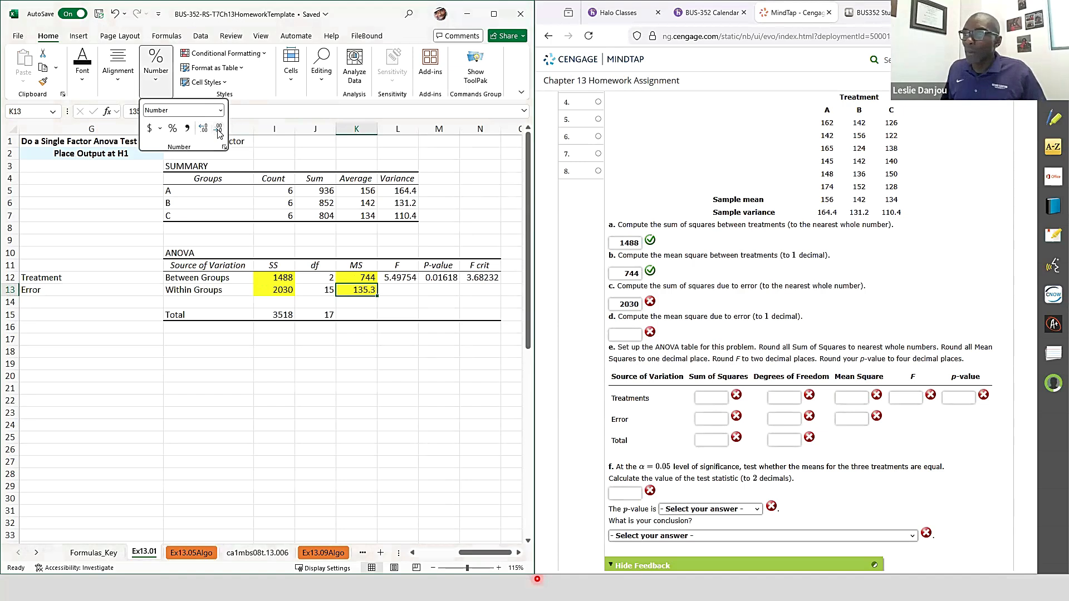
Copy the mean square due to error from K13 into answer d as 135.3 and check the work
left_click(359, 296)
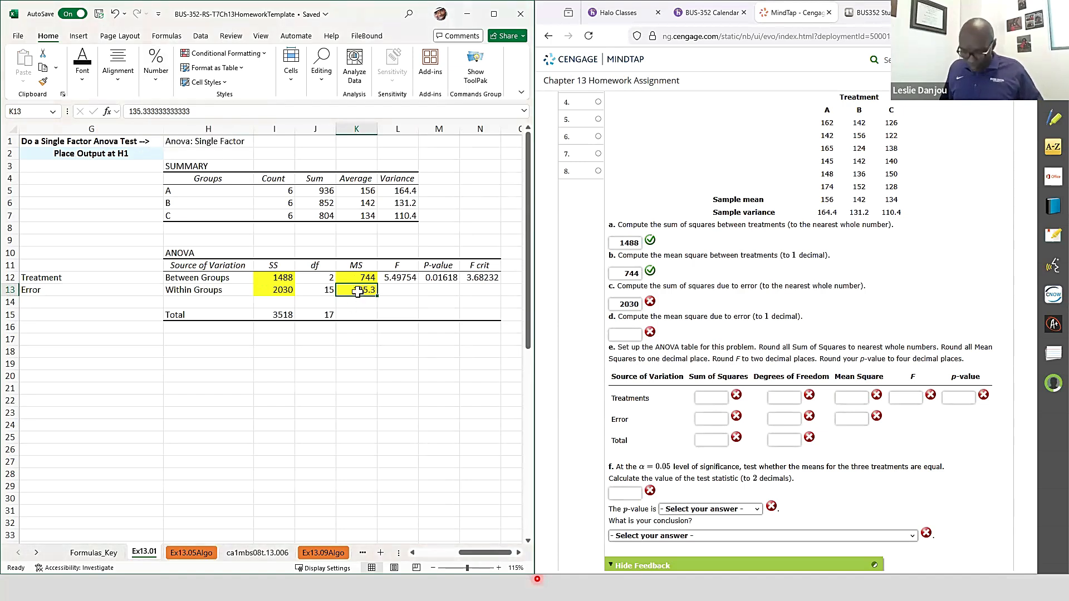
key("ctrl+c")
left_click(624, 334)
key("ctrl+v")
key("Return")
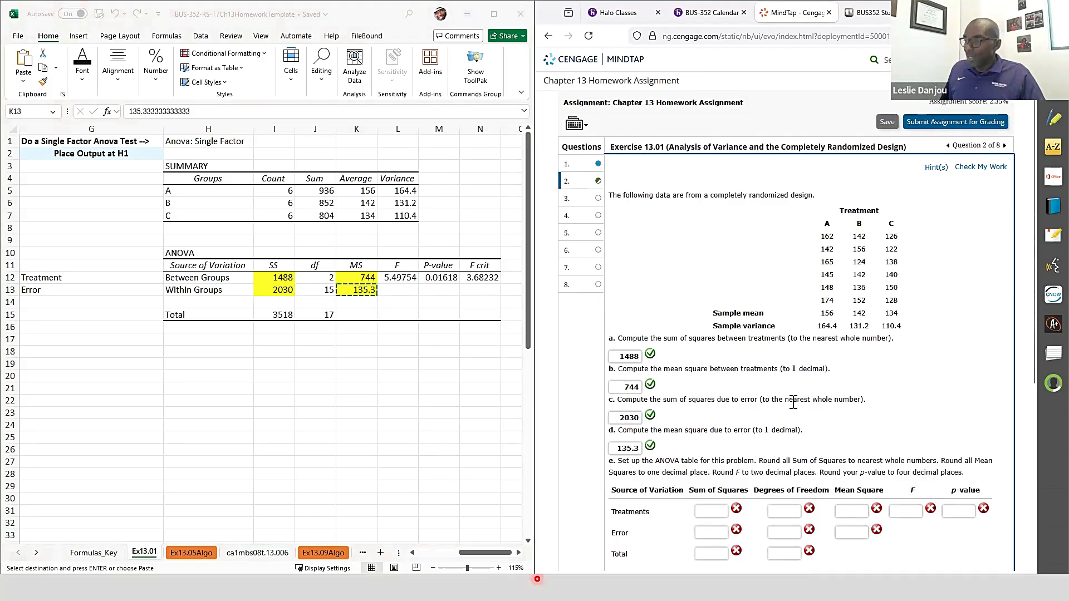
Copy the Between Groups SS from I12 into the Treatments sum of squares of the part e ANOVA table as 1488
scroll(794, 409, "down", 3)
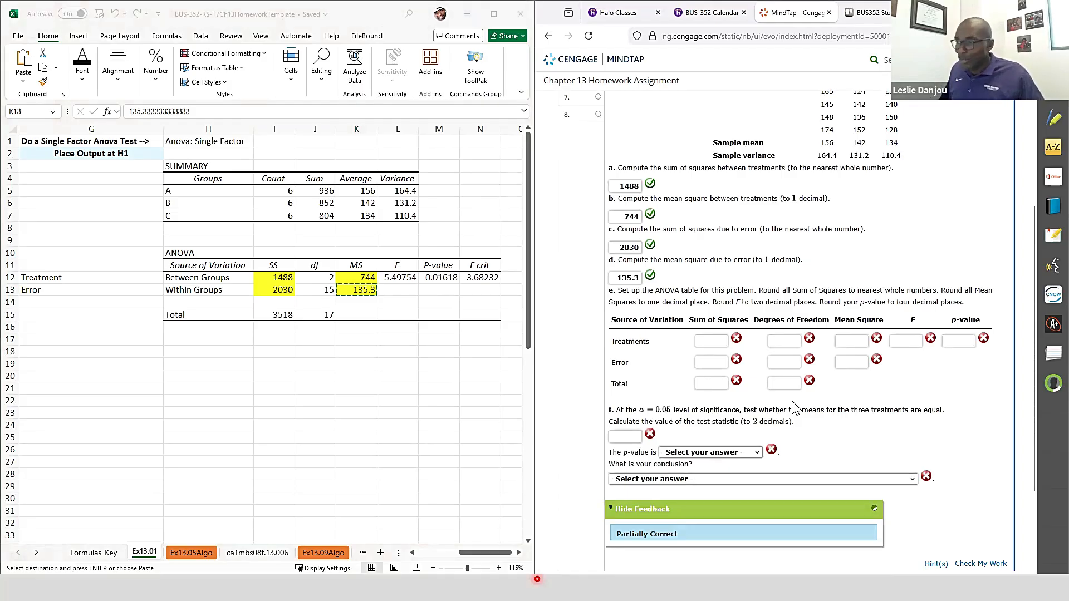
left_click(706, 343)
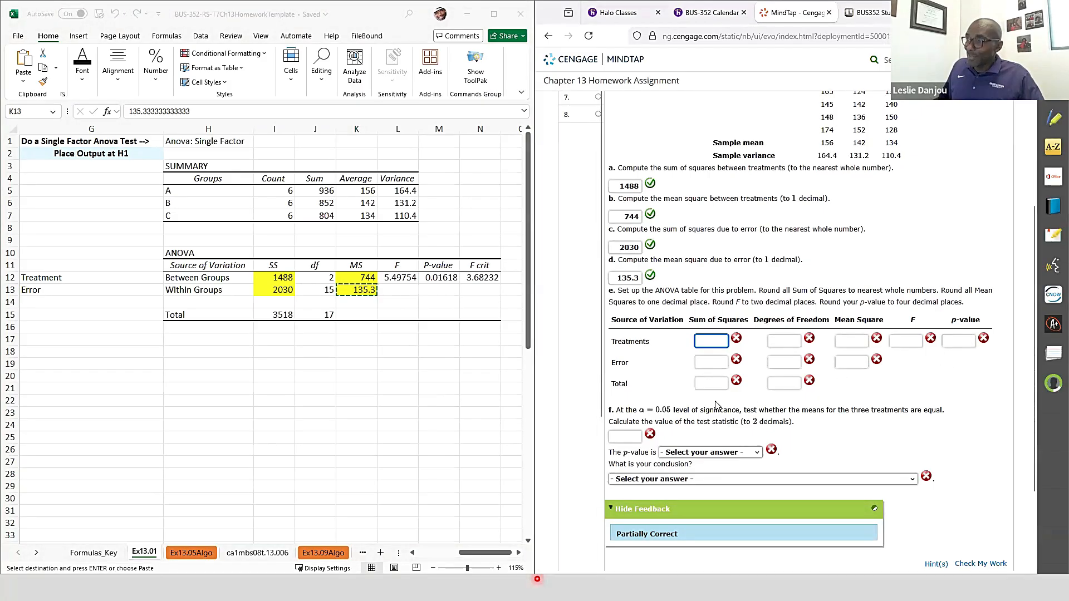
left_click(271, 280)
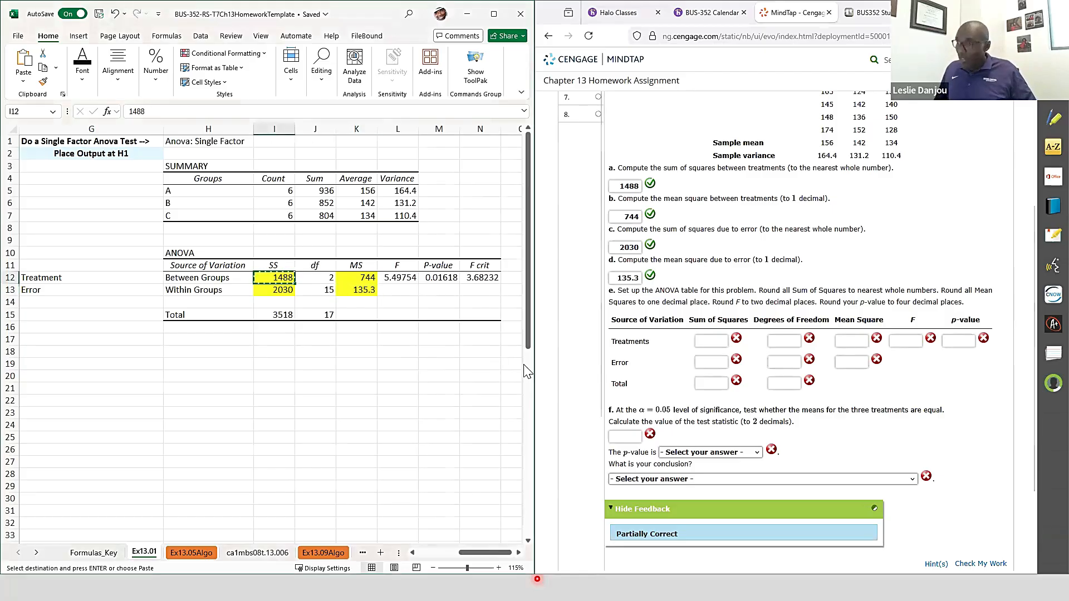
key("ctrl+c")
left_click(713, 342)
key("ctrl+v")
Copy the remaining sums of squares from I13 and I15 into the part e table: 2030 for Error and 3518 for Total
left_click(269, 289)
left_click(270, 289)
key("ctrl+c")
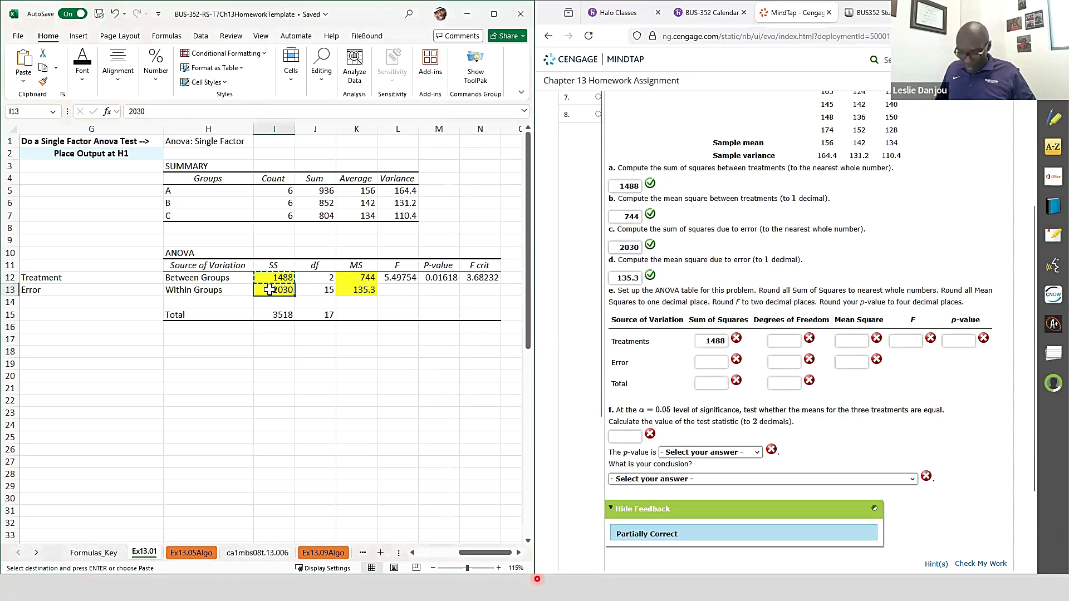
left_click(717, 361)
key("ctrl+v")
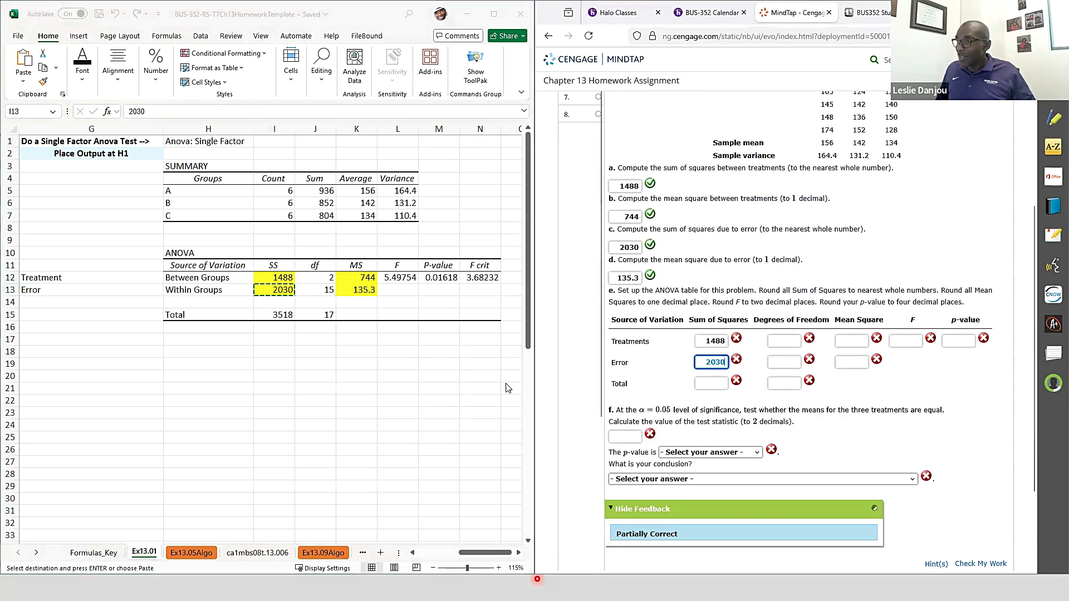
left_click(282, 313)
key("ctrl+c")
left_click(705, 385)
key("ctrl+v")
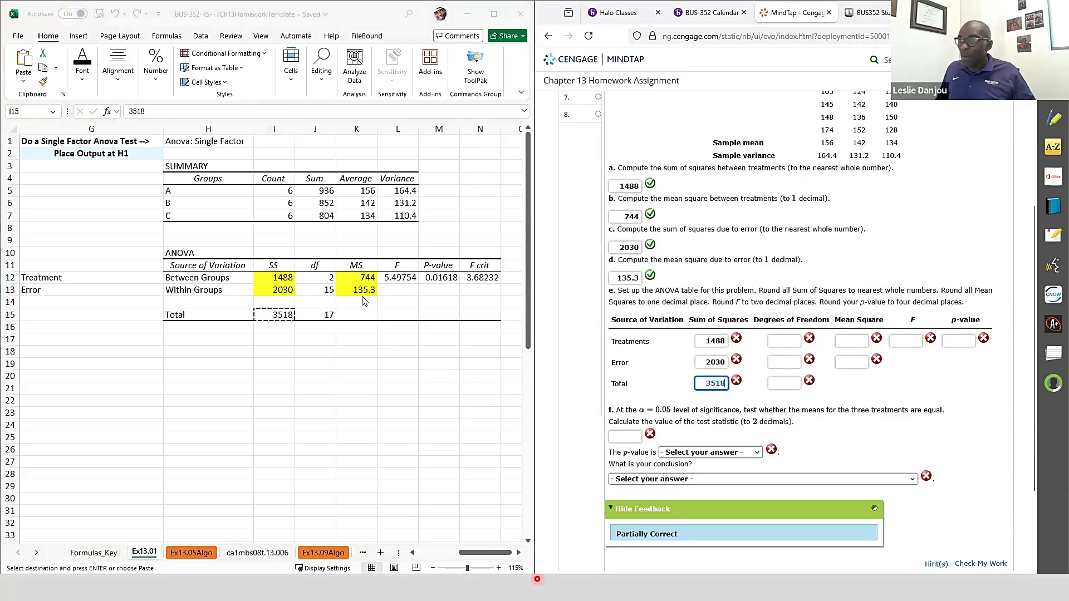
Fill in the degrees of freedom in the part e table: 2 for Treatments, 15 for Error and 17 for Total
key("alt+Tab")
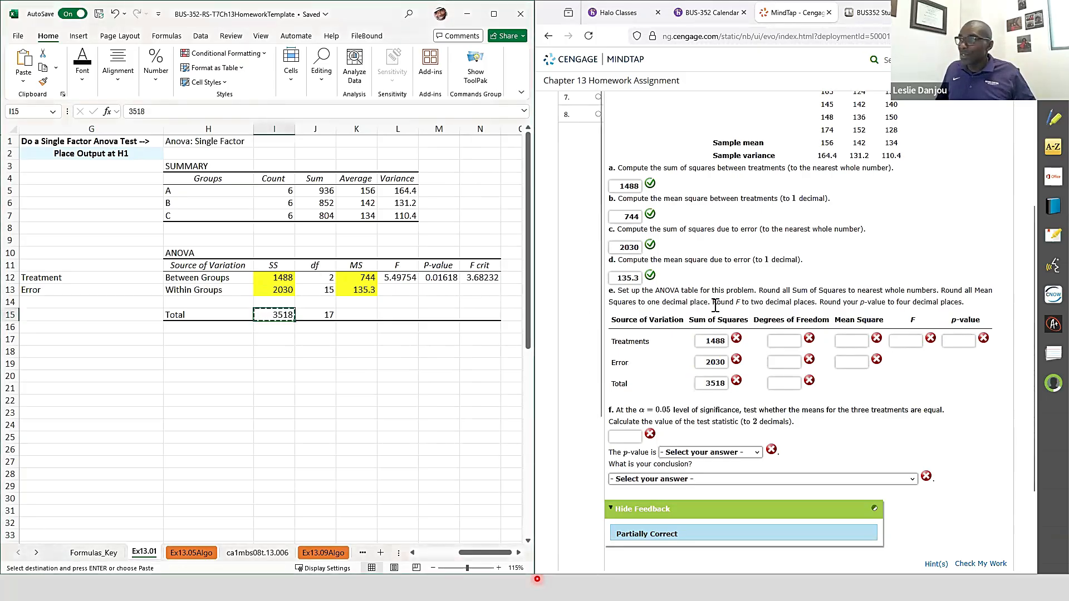
left_click(781, 340)
type("2")
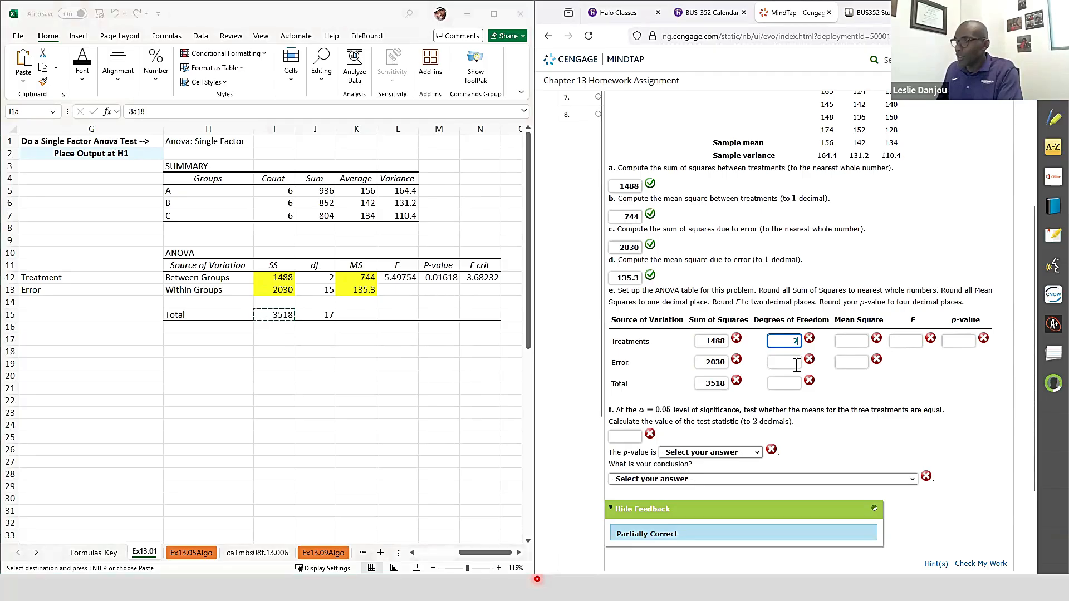
left_click(796, 362)
type("15")
left_click(793, 385)
type("17")
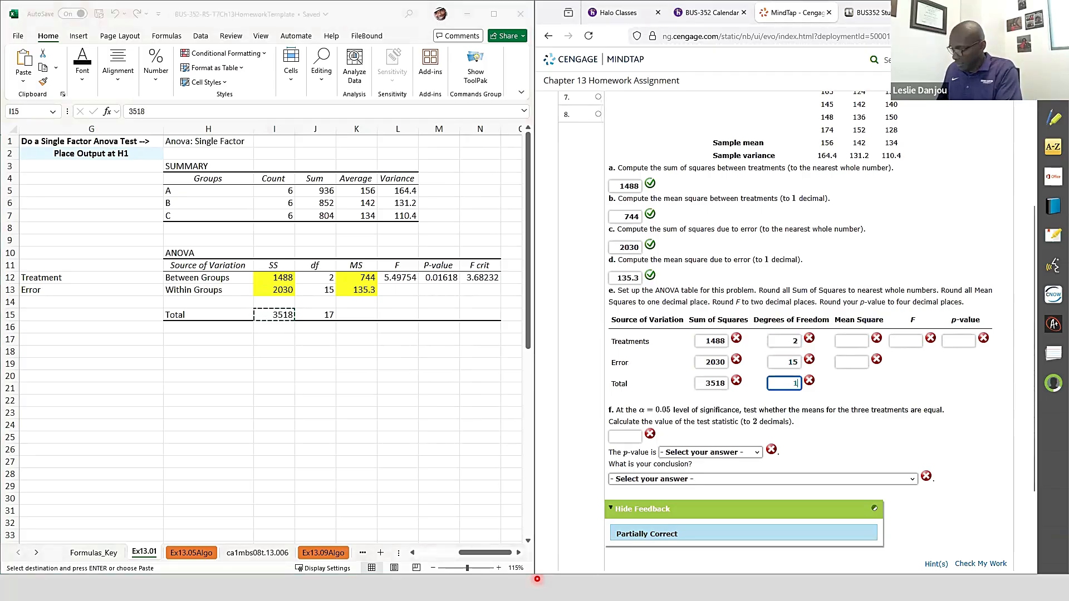
Copy the mean squares from K12 and K13 into the part e table: 744 for Treatments and 135.3 for Error
left_click(842, 342)
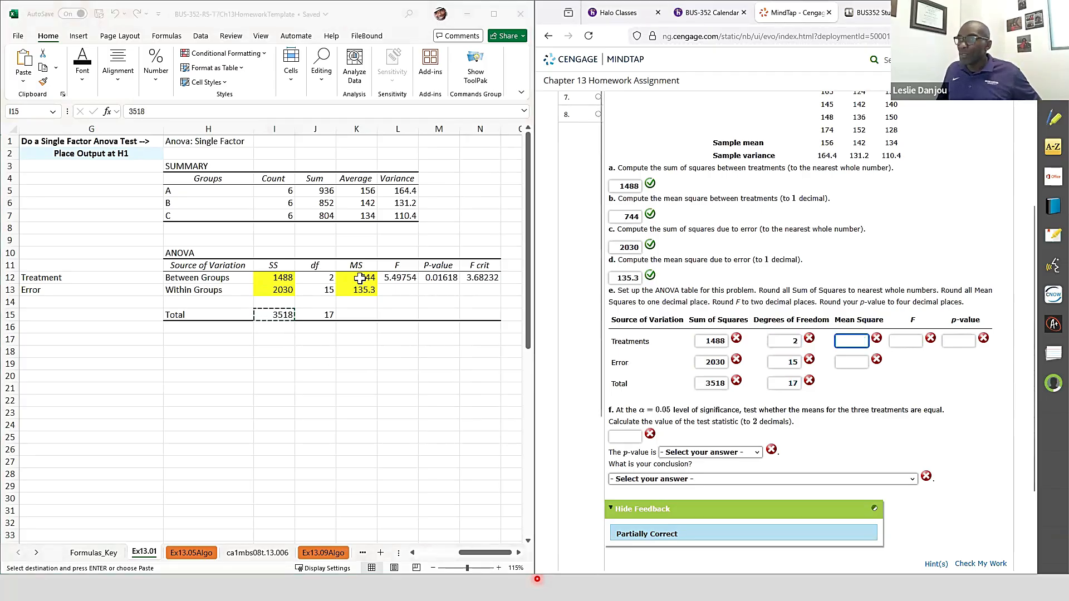
left_click(359, 279)
key("Escape")
left_click(360, 277)
key("ctrl+c")
left_click(852, 340)
key("ctrl+v")
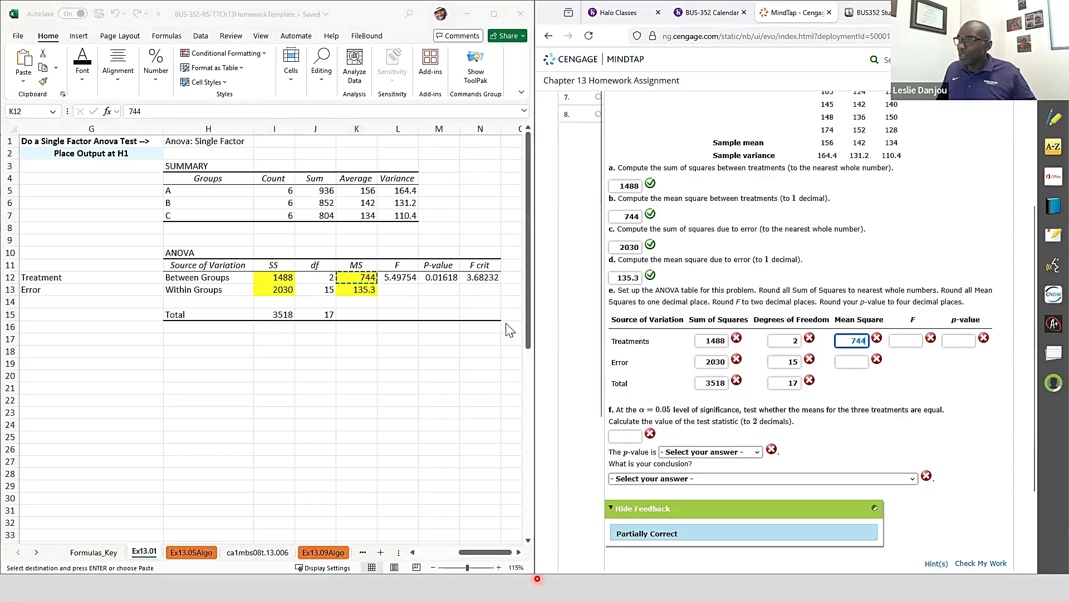
left_click(367, 291)
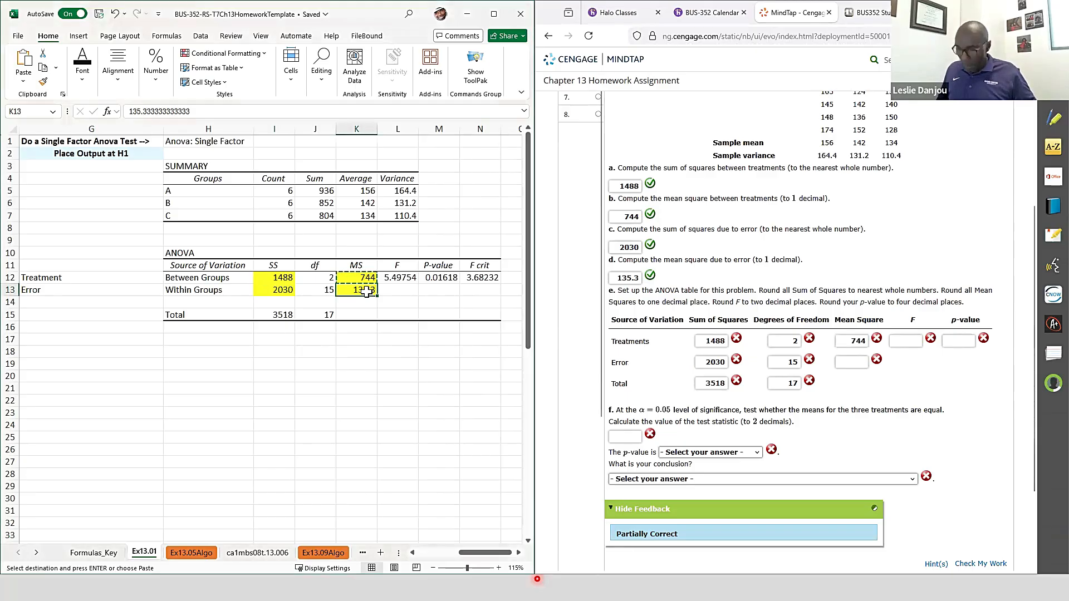
left_click(851, 363)
key("ctrl+v")
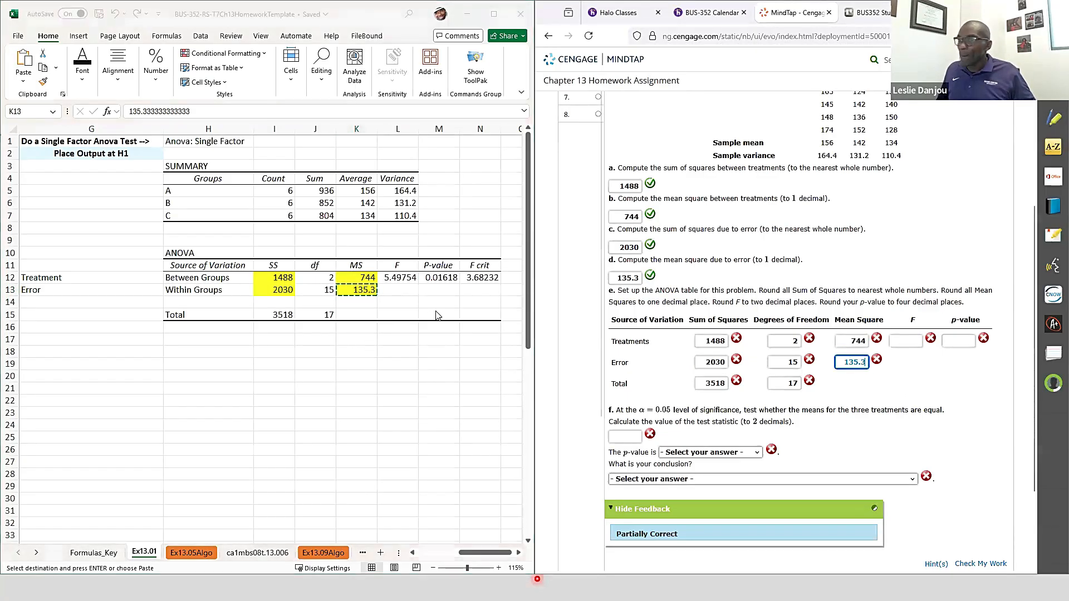
Format the Between Groups F value in L12 to two decimals and fill the cell yellow
left_click(396, 278)
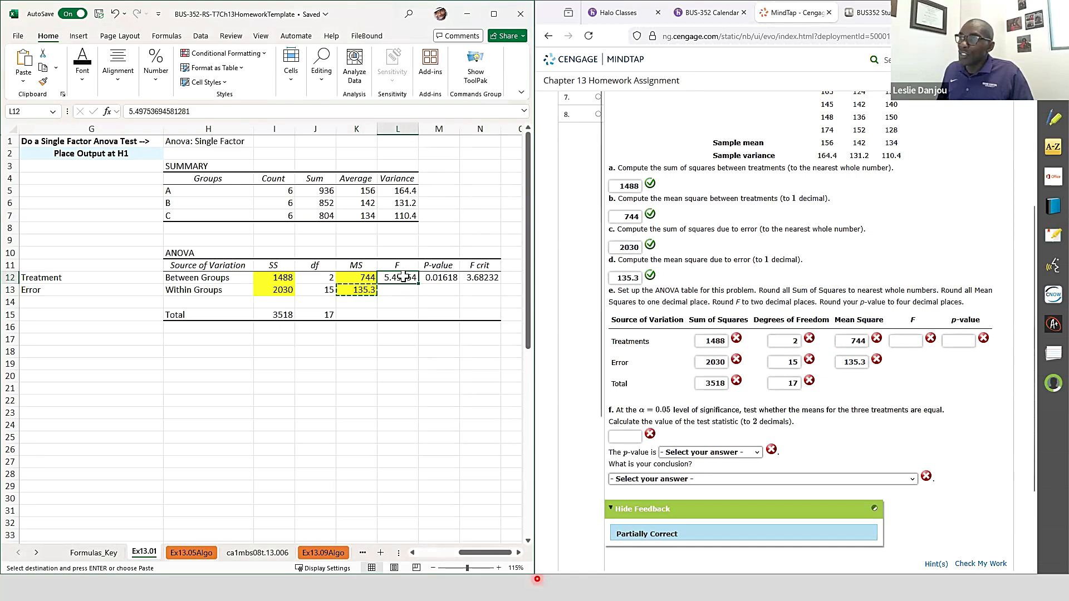
left_click(159, 83)
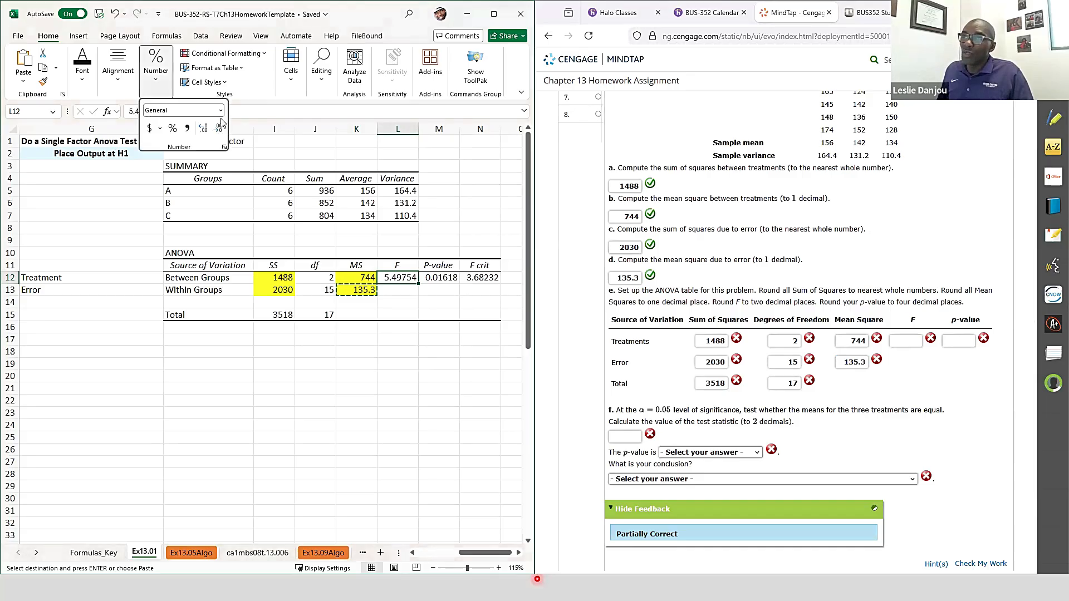
left_click(219, 128)
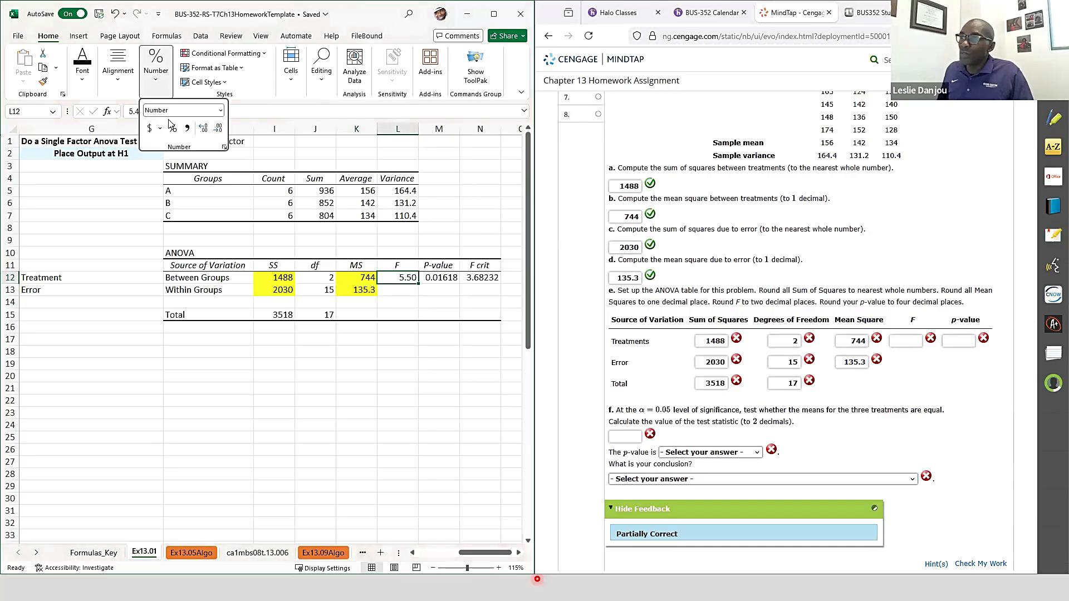
left_click(82, 72)
left_click(156, 128)
Fill the degrees of freedom in J12:J13 and the Total values in I15:J15 with yellow
left_click_drag(315, 279, 315, 315)
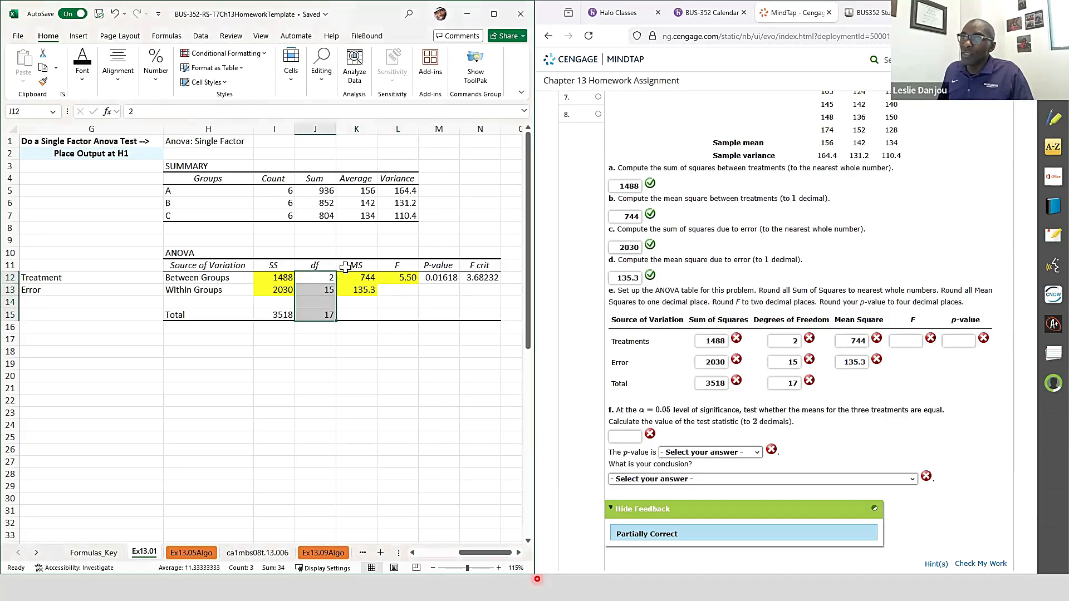
left_click(319, 274)
left_click_drag(319, 273, 316, 290)
left_click(83, 69)
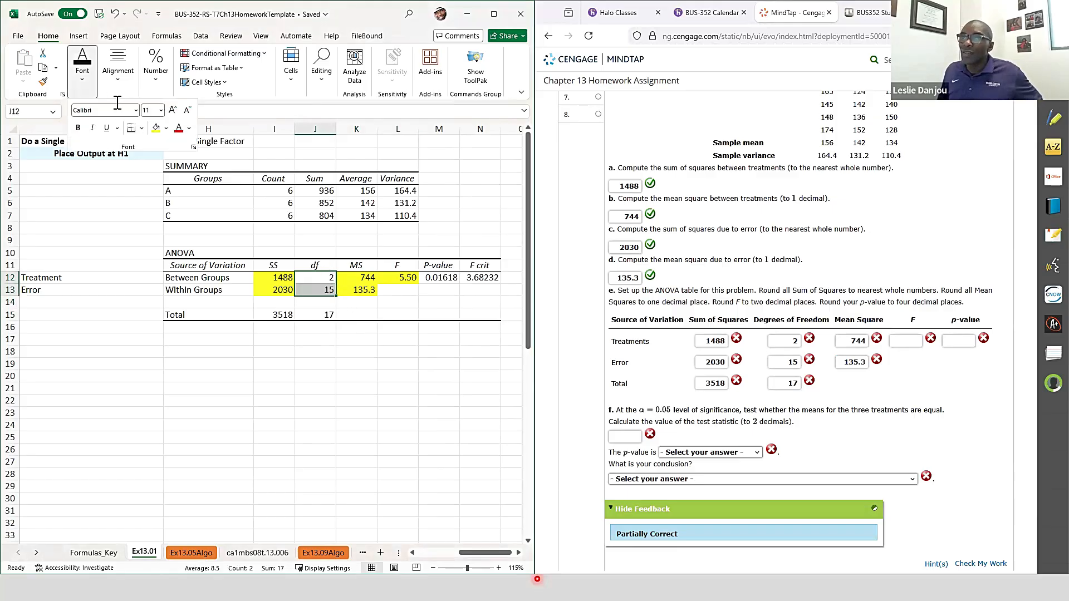
left_click(156, 127)
left_click(275, 317)
left_click_drag(275, 315, 323, 315)
left_click(90, 81)
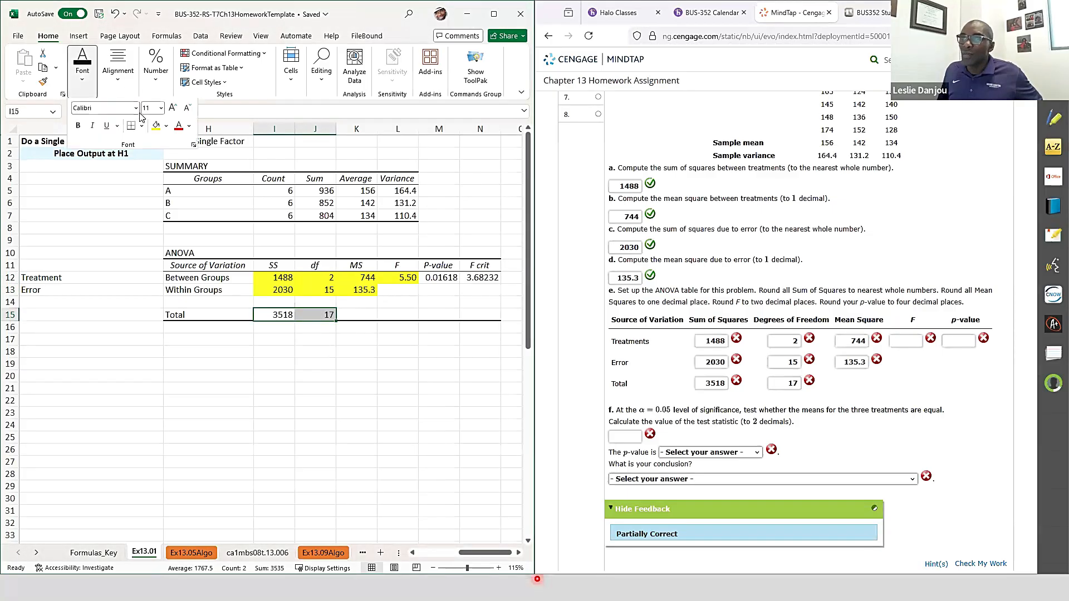
left_click(156, 128)
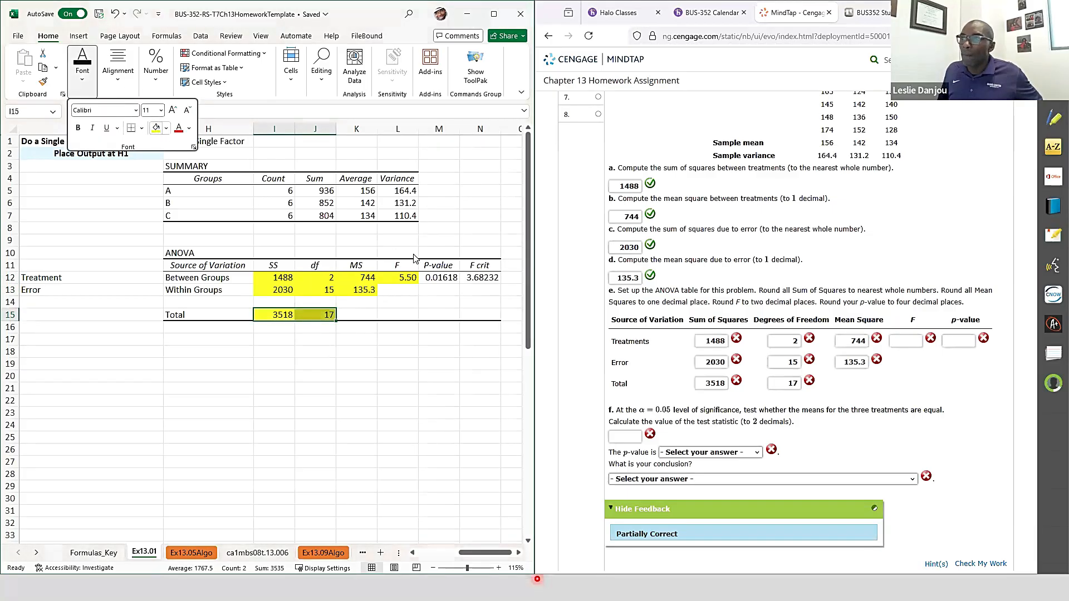
Format the p-value in M12 to four decimals and fill the cell yellow
left_click(439, 277)
left_click(440, 277)
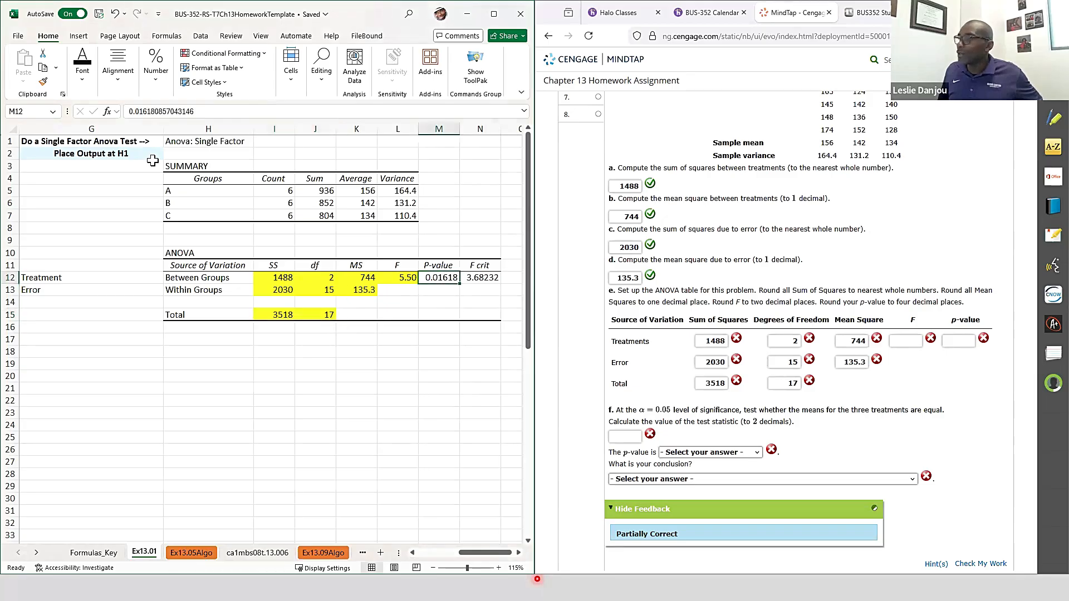
left_click(159, 81)
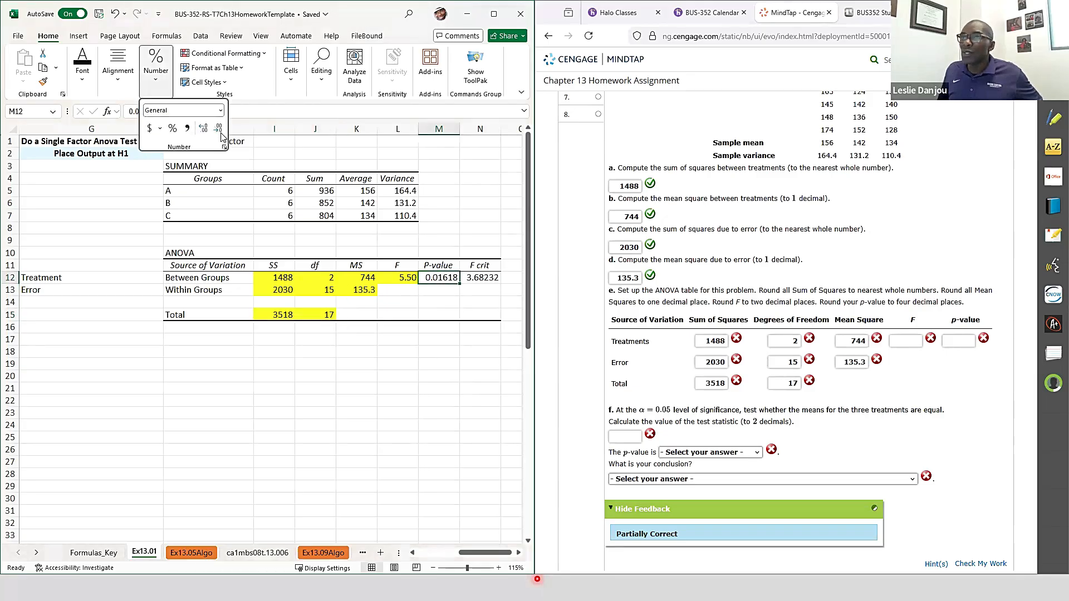
left_click(218, 129)
left_click(82, 87)
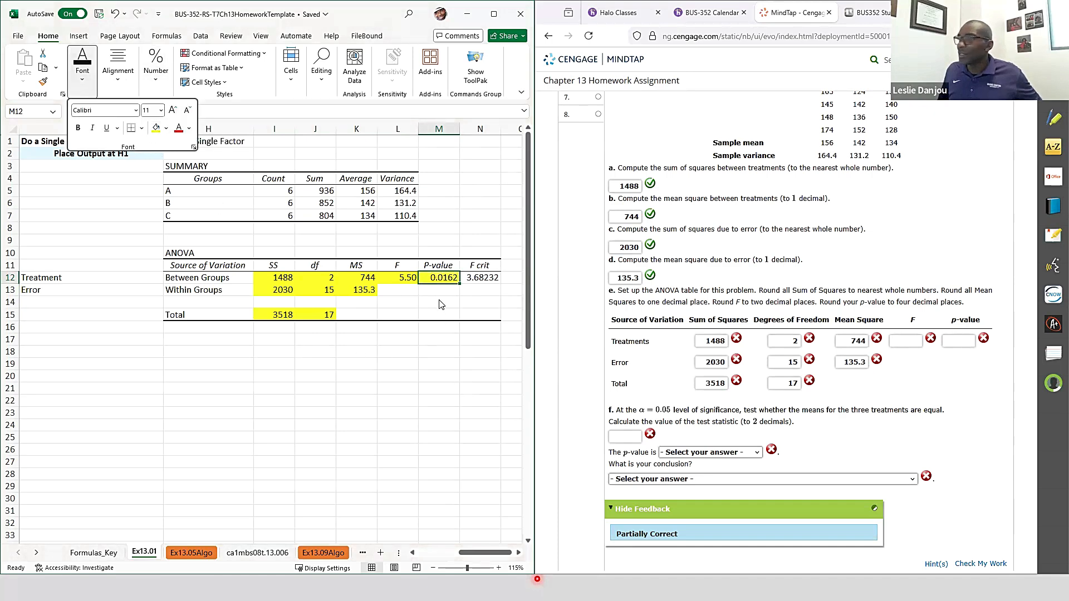
Copy the F value from L12 into the Treatments row of the part e table as 5.50
left_click(411, 278)
left_click(408, 277)
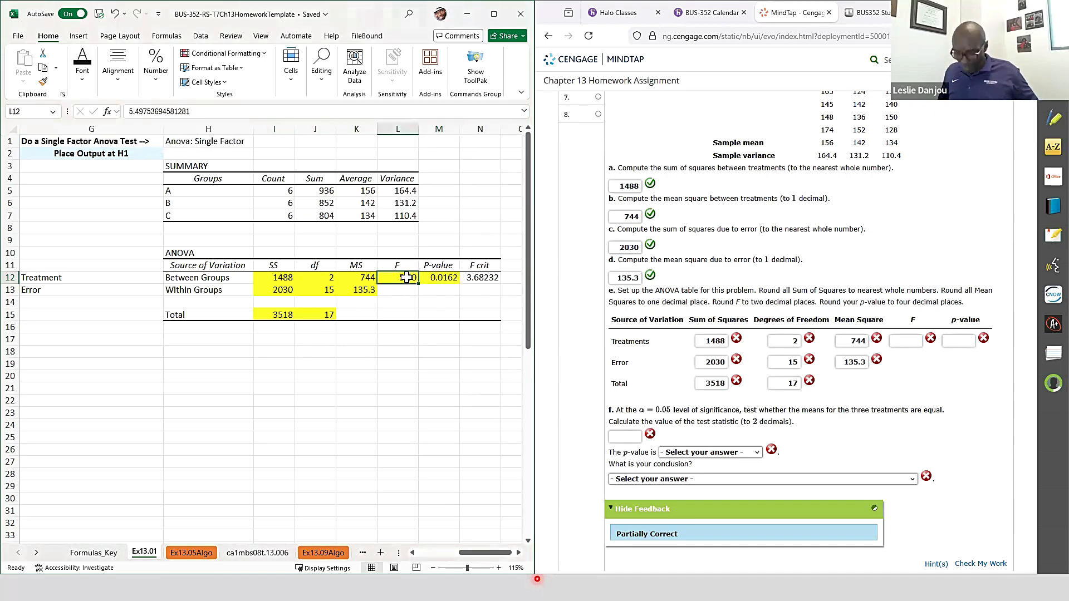
left_click(905, 341)
key("ctrl+v")
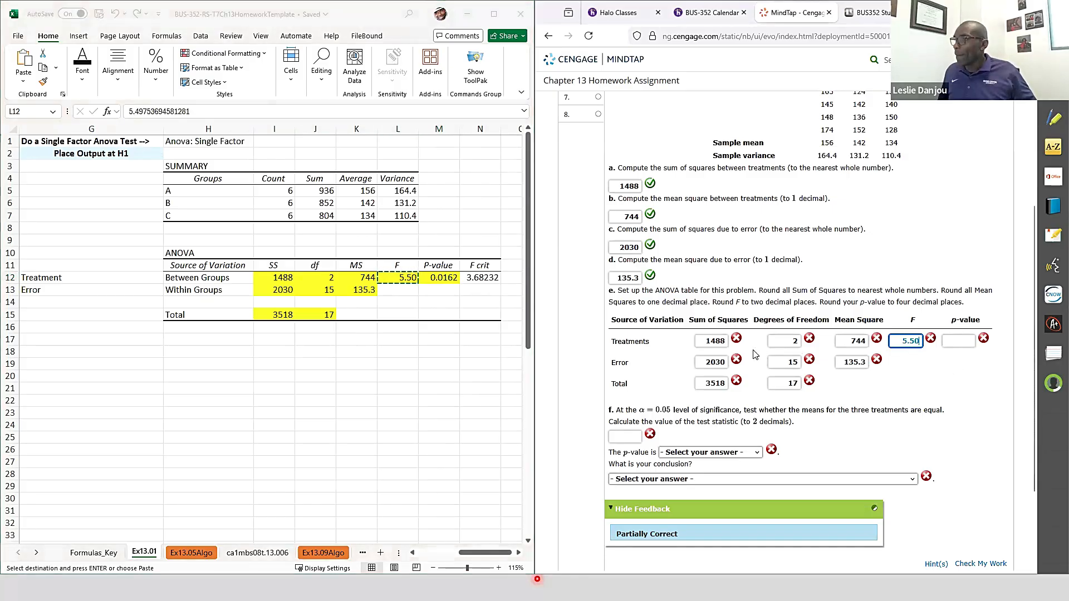
Copy the p-value from M12 into the part e table as 0.0162 and check the work
left_click(438, 278)
key("ctrl+c")
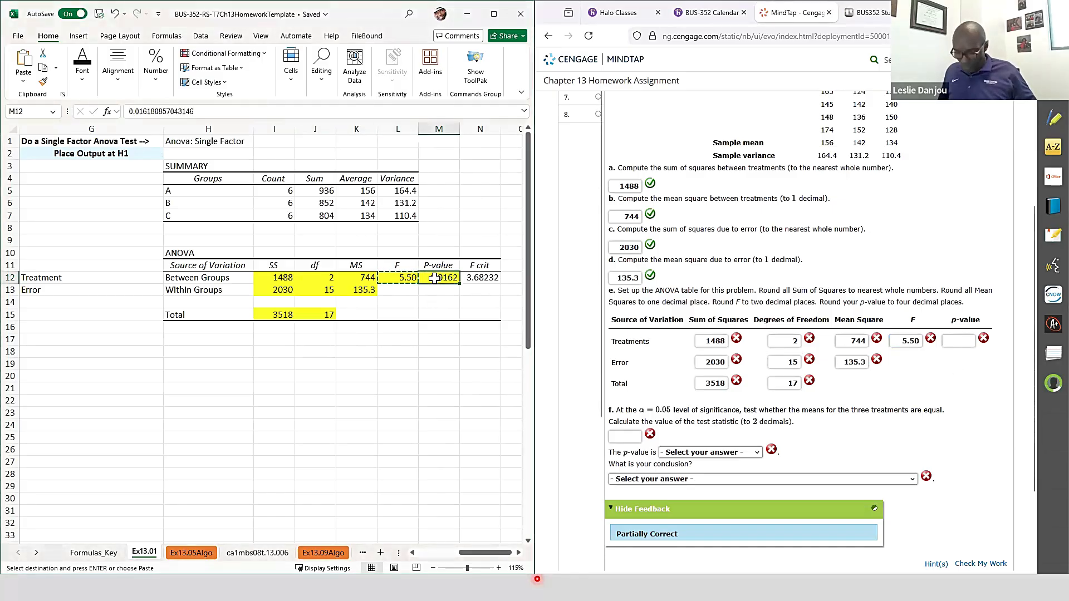
left_click(959, 341)
key("ctrl+v")
left_click(981, 564)
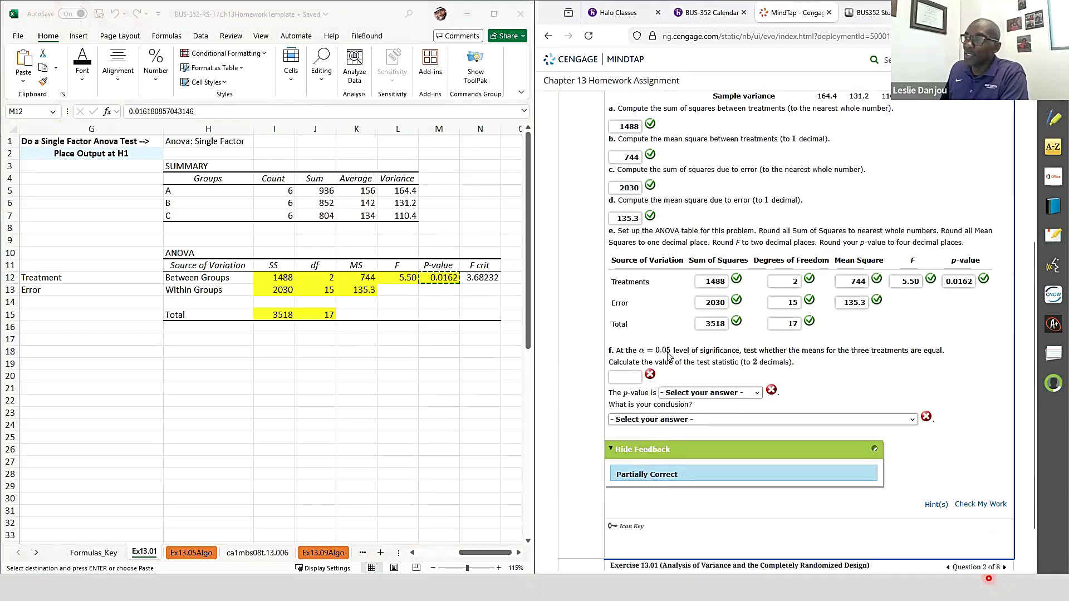
Label the F column of the Anova output by entering "Test Statistic" in L10
left_click(400, 251)
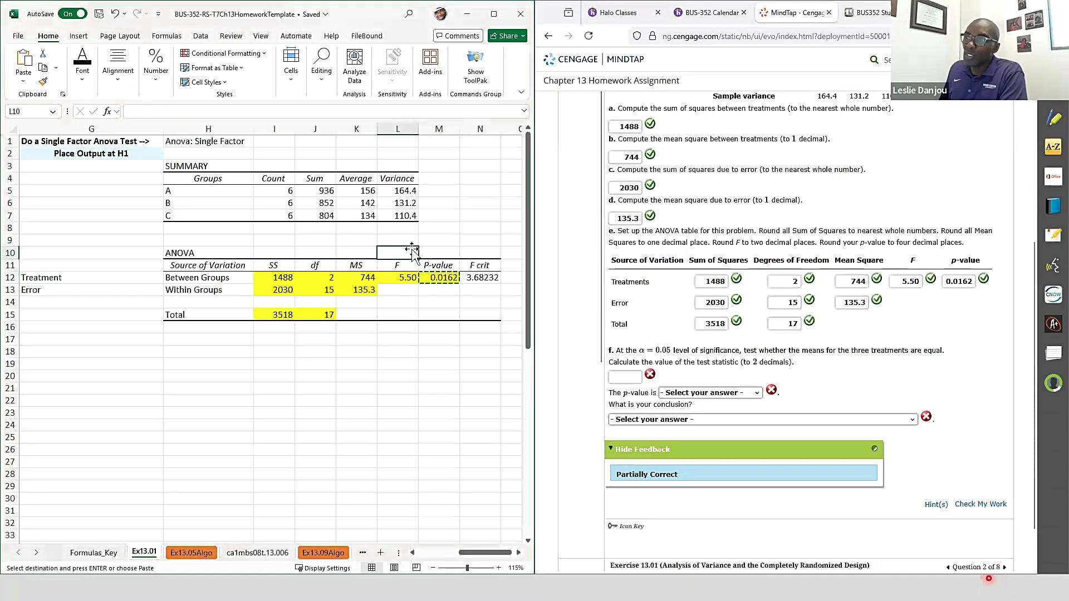
type("Test Statis")
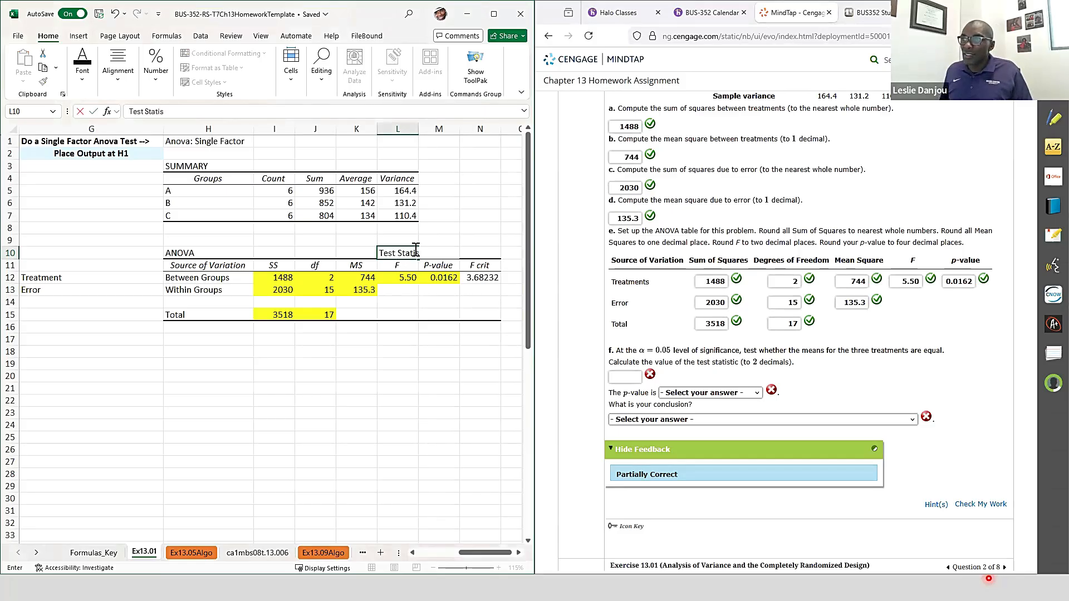
type("tic")
key("BackSpace")
type("ic")
key("Return")
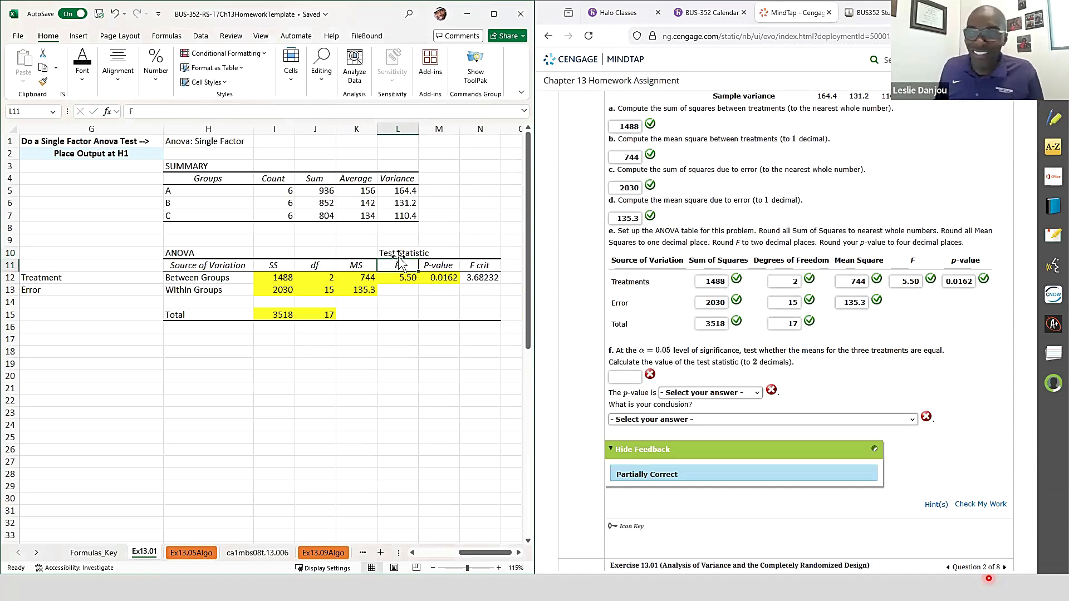
Enter 5.50 as the part f test statistic and check the work
left_click(627, 376)
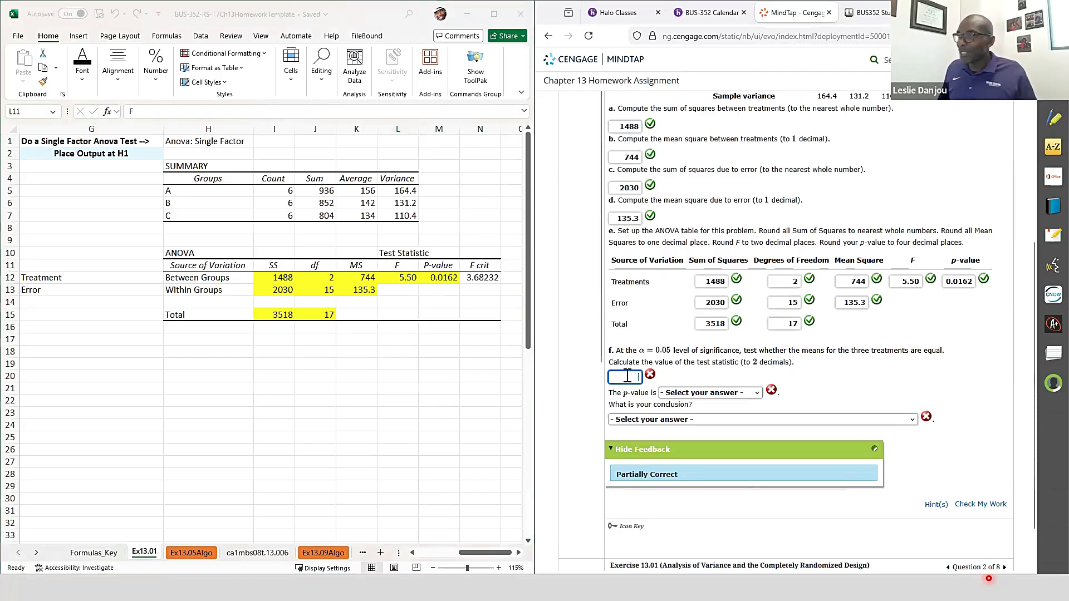
type("5.50")
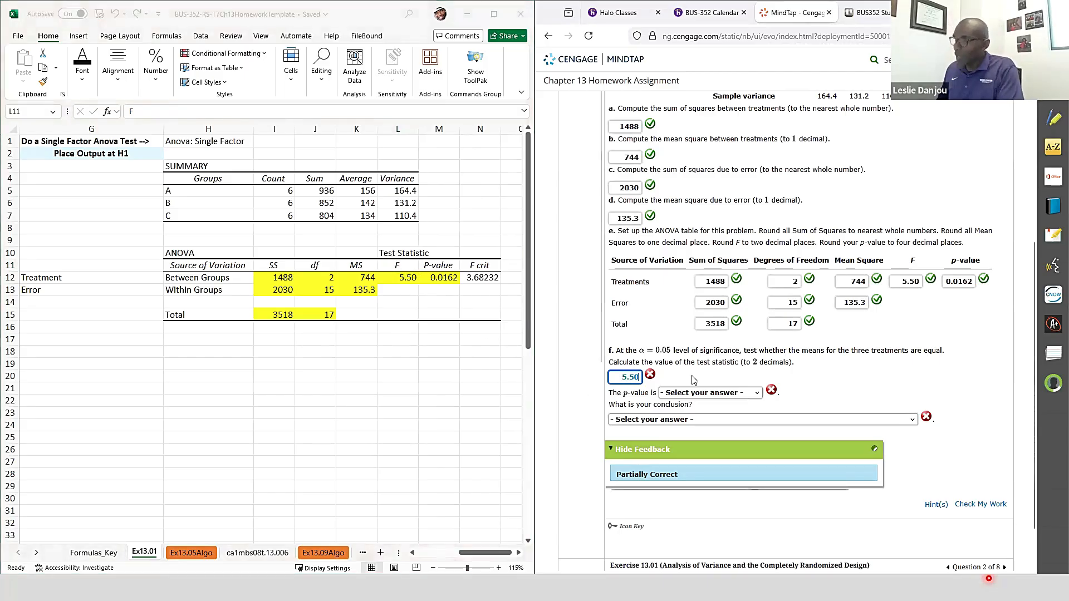
left_click(971, 505)
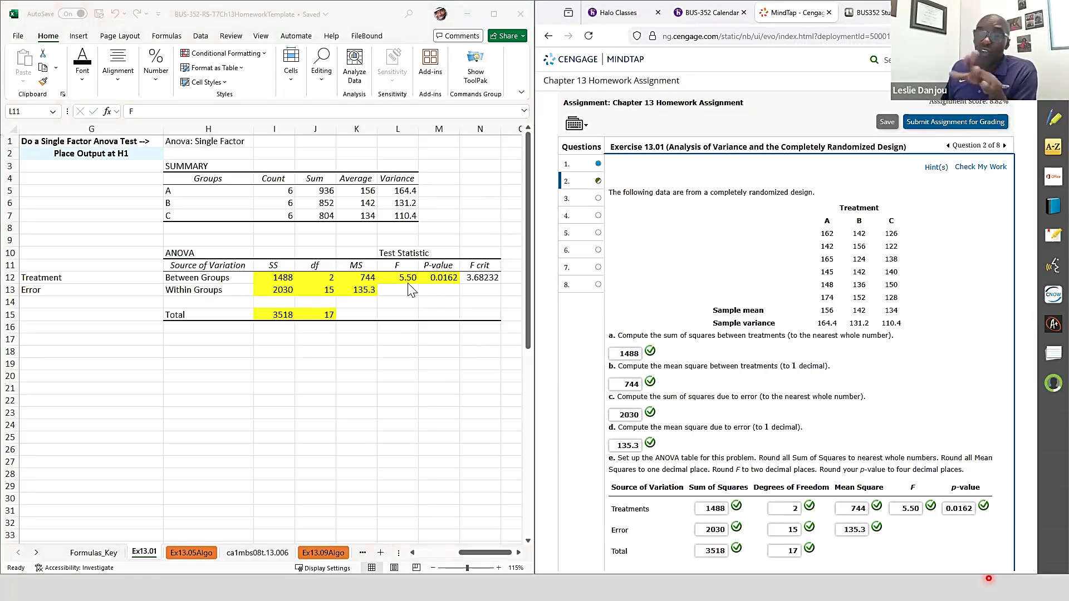
Answer the part f p-value question with "between 0.01 and 0.025" and check the work
left_click(477, 278)
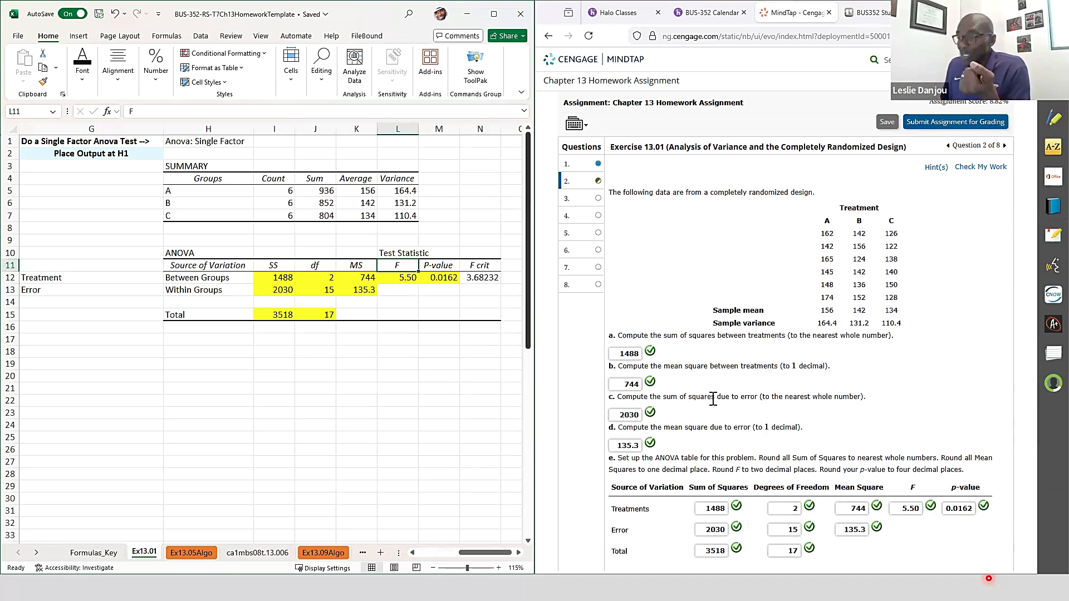
scroll(705, 405, "down", 5)
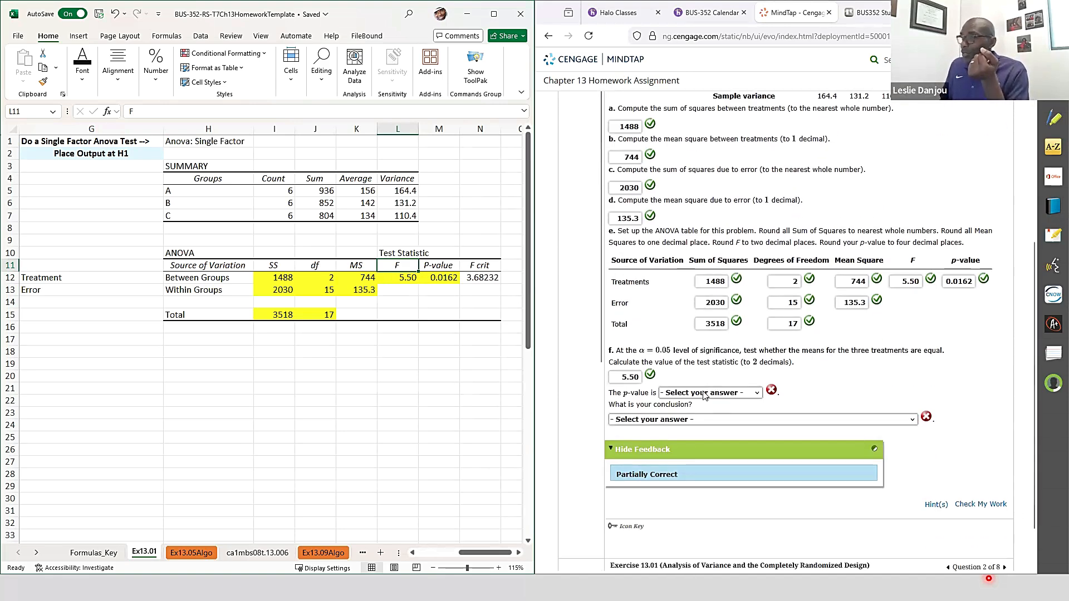
left_click(705, 394)
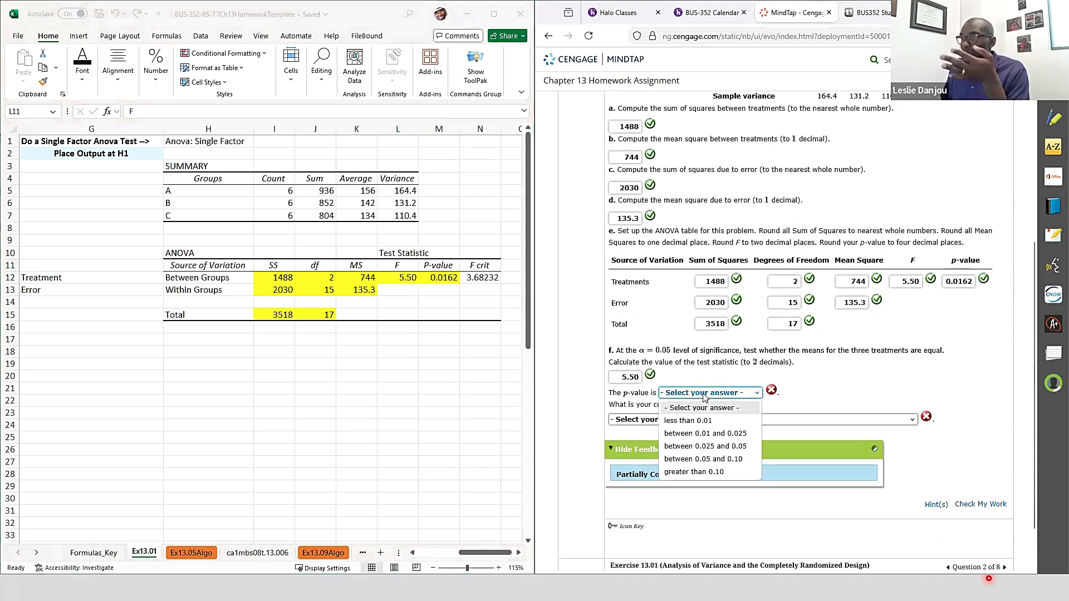
left_click(699, 433)
left_click(978, 505)
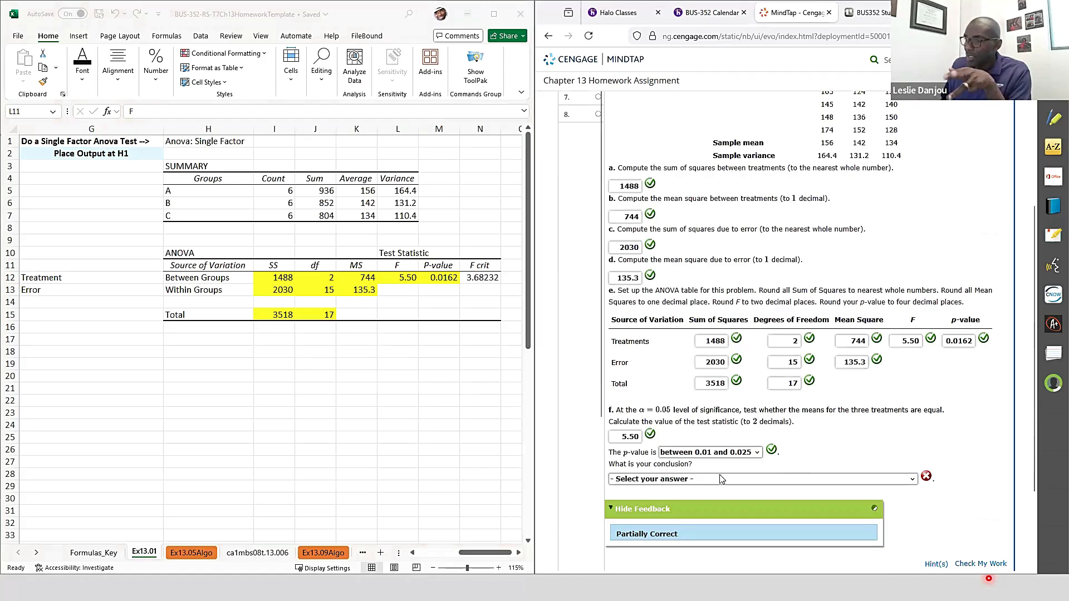
Note the decision rule "<= 0.05 then Reject" in M13, below the p-value
left_click(440, 281)
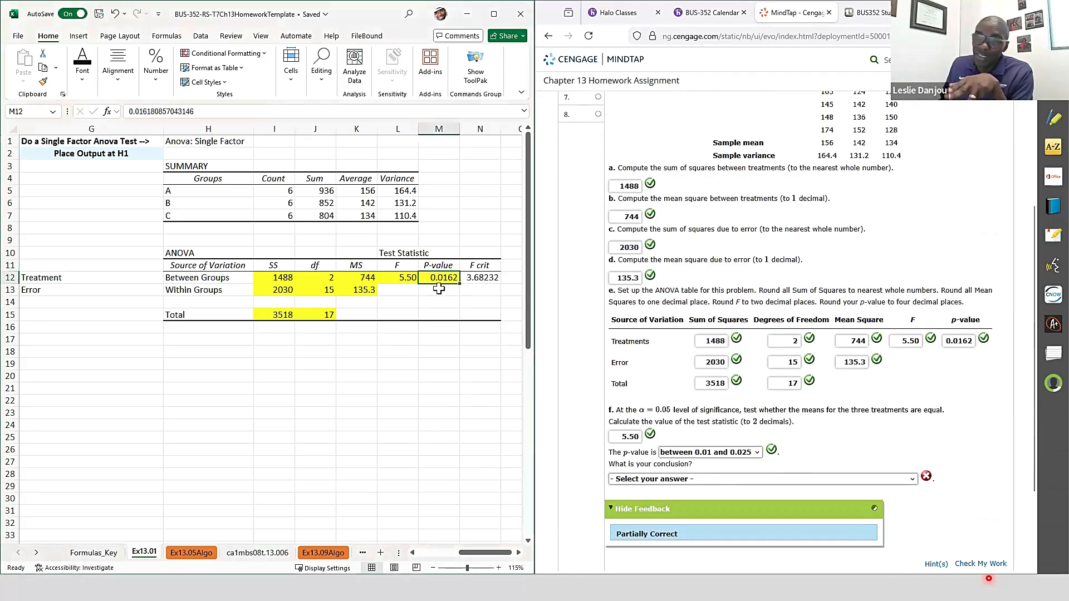
left_click(439, 290)
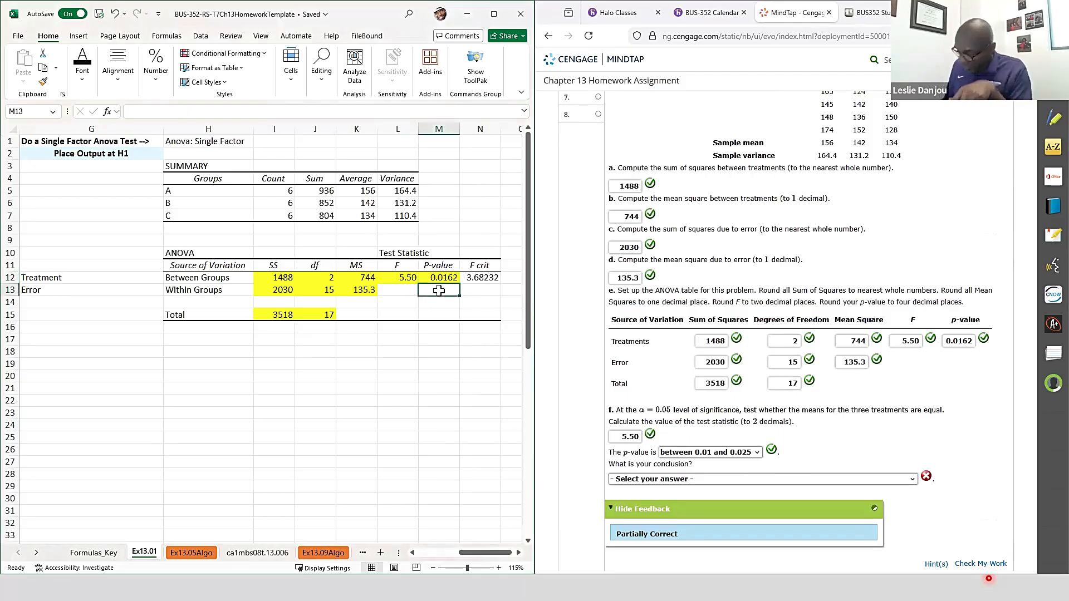
type("<= 0.0")
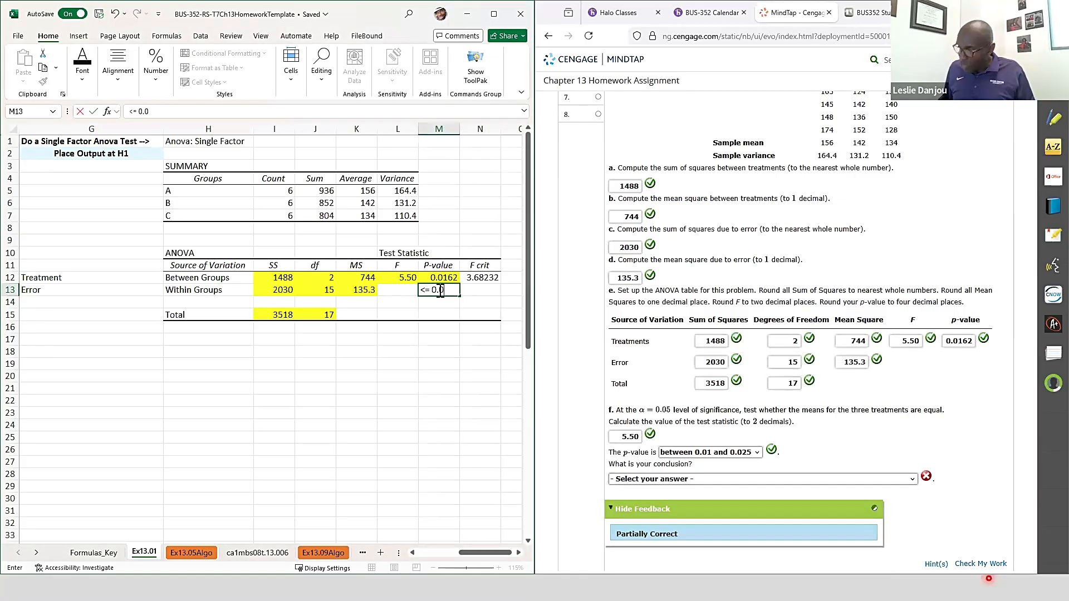
type("5 then Reject")
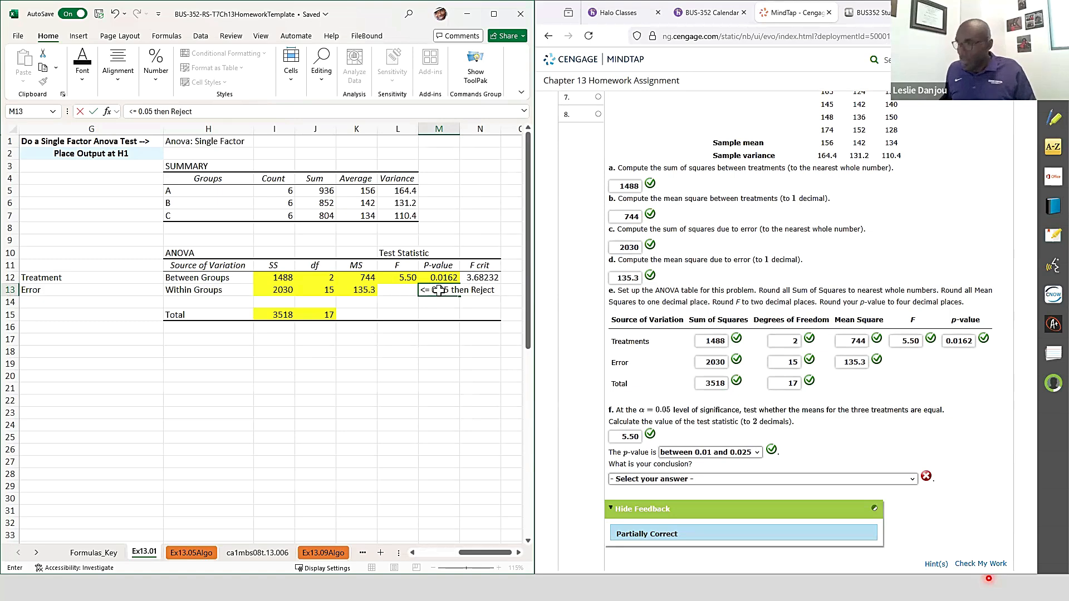
key("Return")
left_click(442, 278)
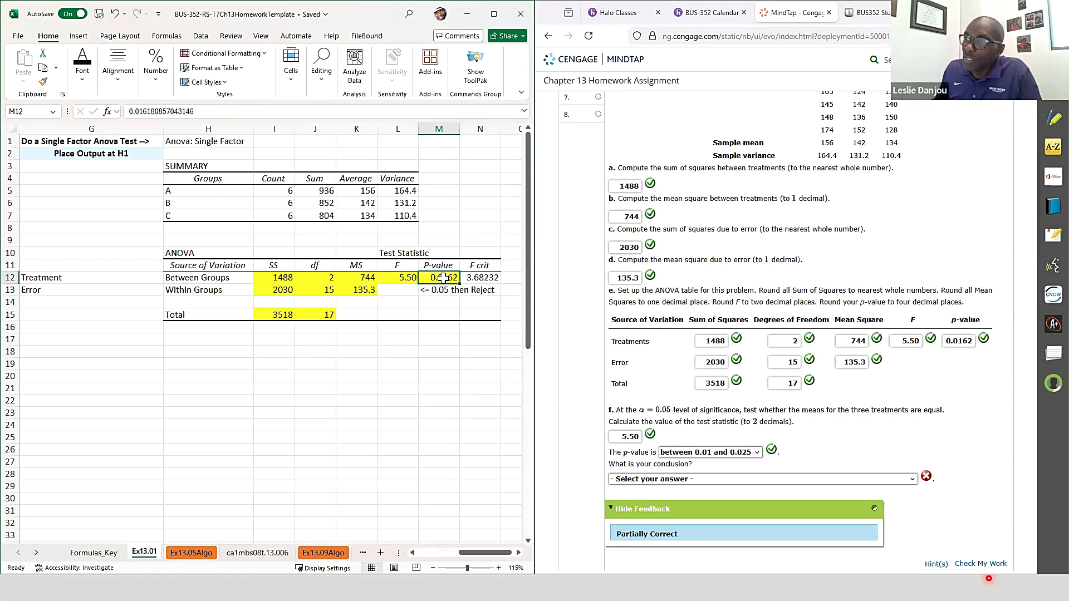
left_click(435, 291)
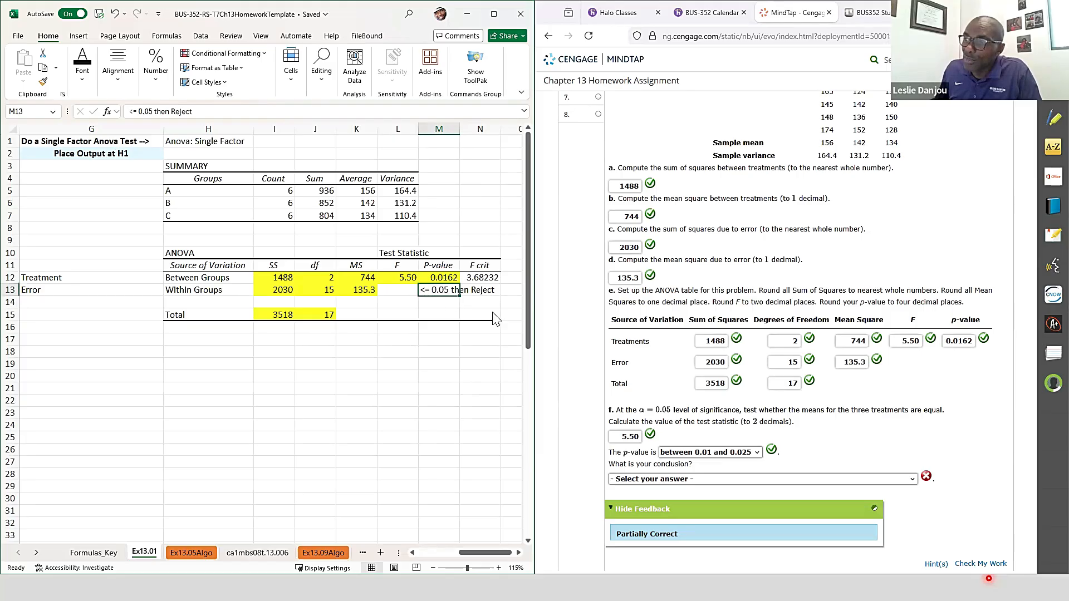
Set the part f conclusion to "Conclude that not all treatment means are equal" and check the work
left_click(665, 482)
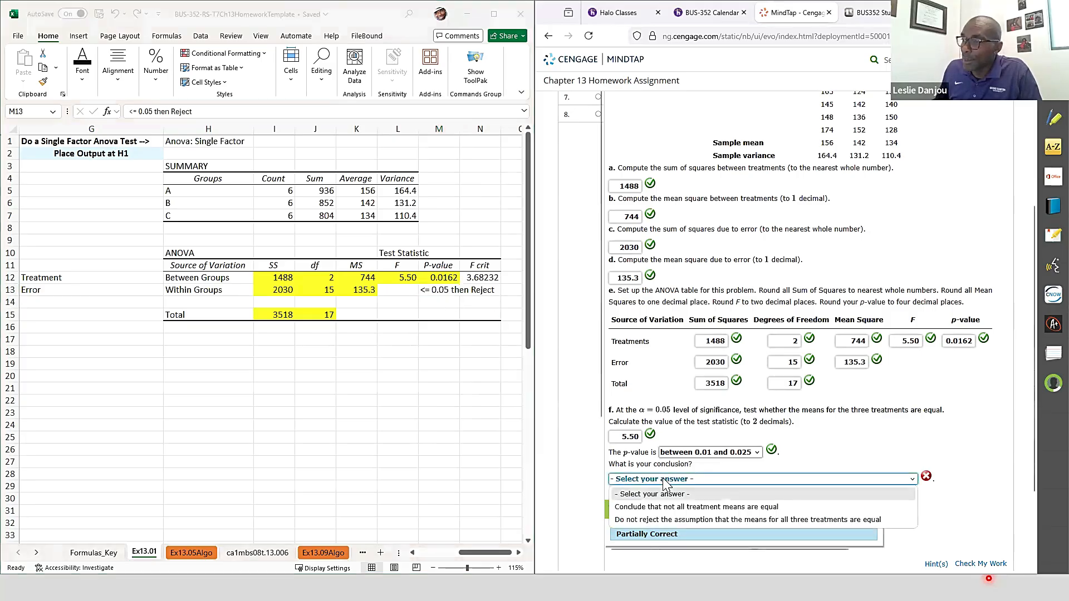
left_click(658, 505)
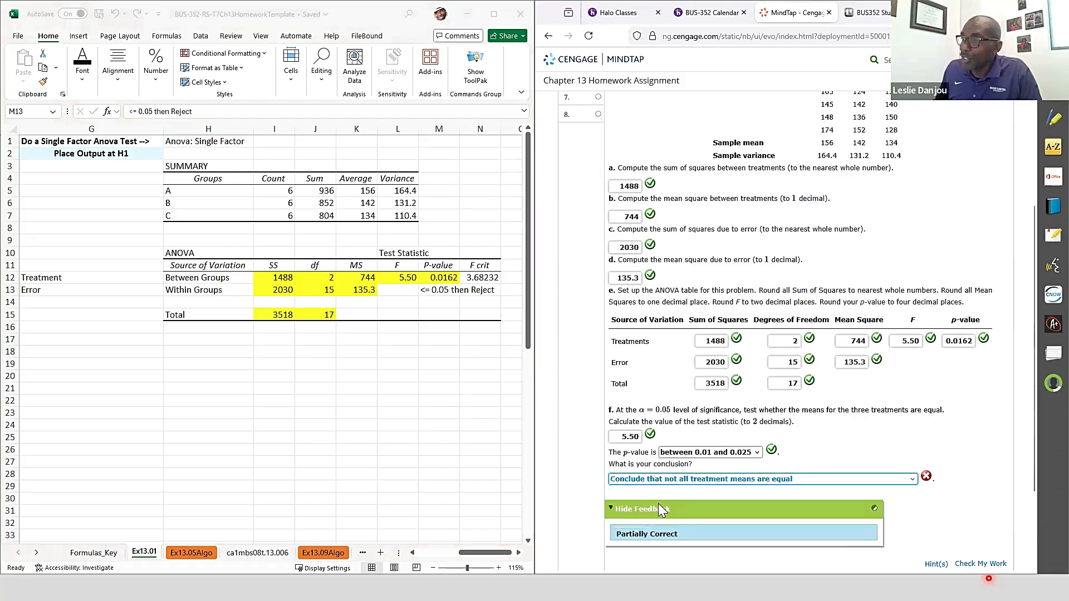
left_click(981, 564)
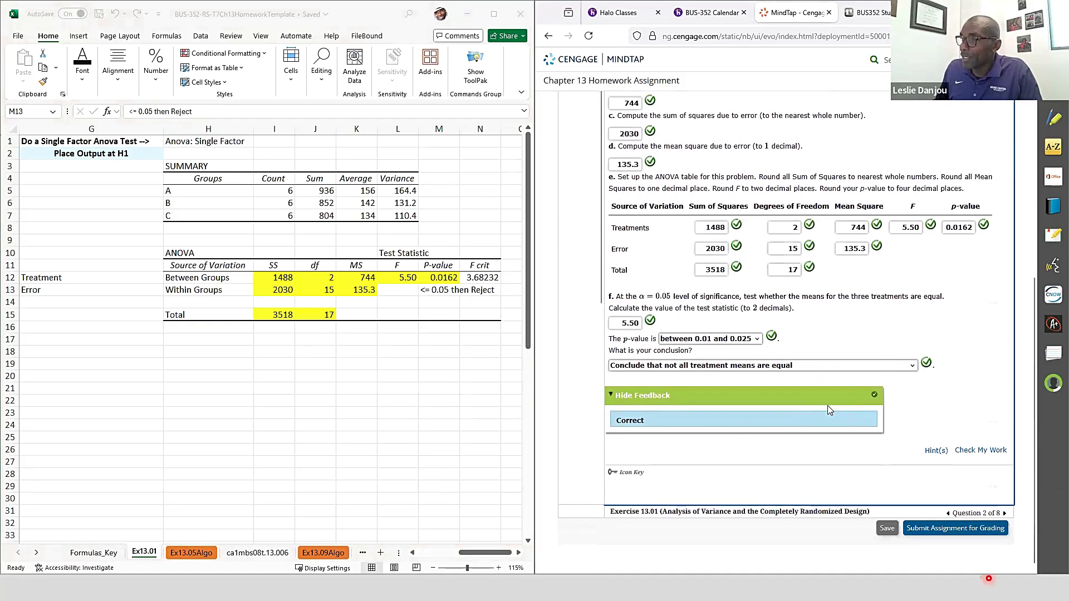
Record "between 0.01 and 0.025" as the part f p-value in B28 of the Ex13.01 worksheet
left_click(429, 559)
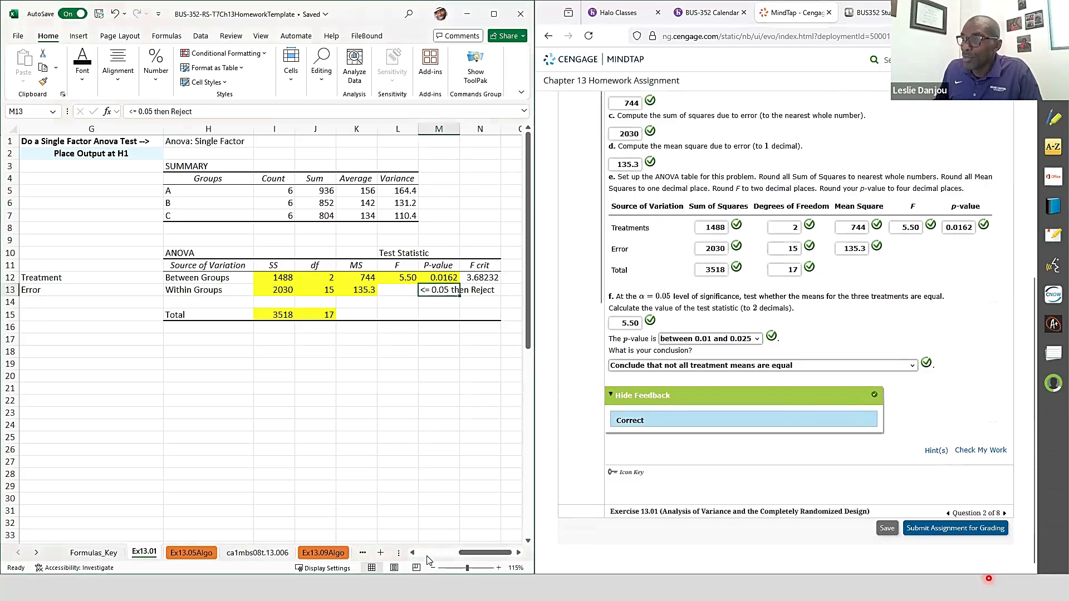
left_click(425, 557)
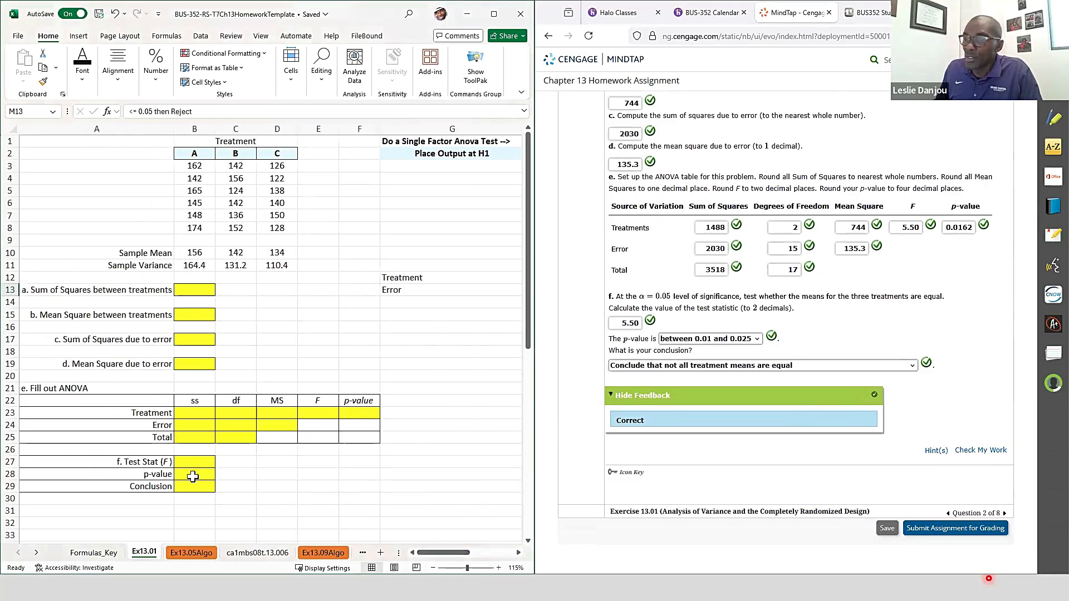
left_click(184, 478)
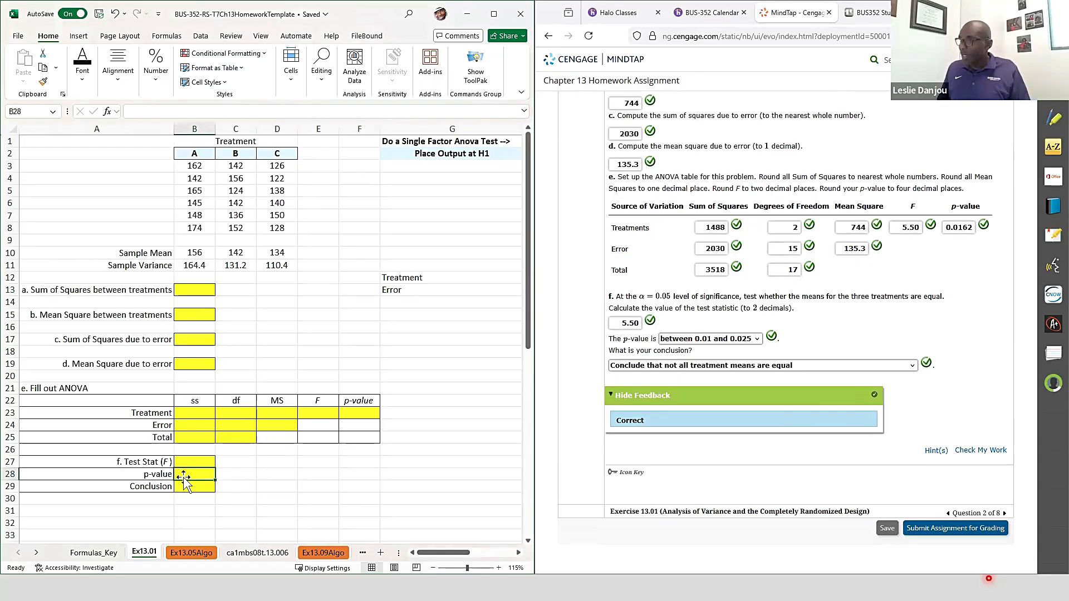
type("betwee")
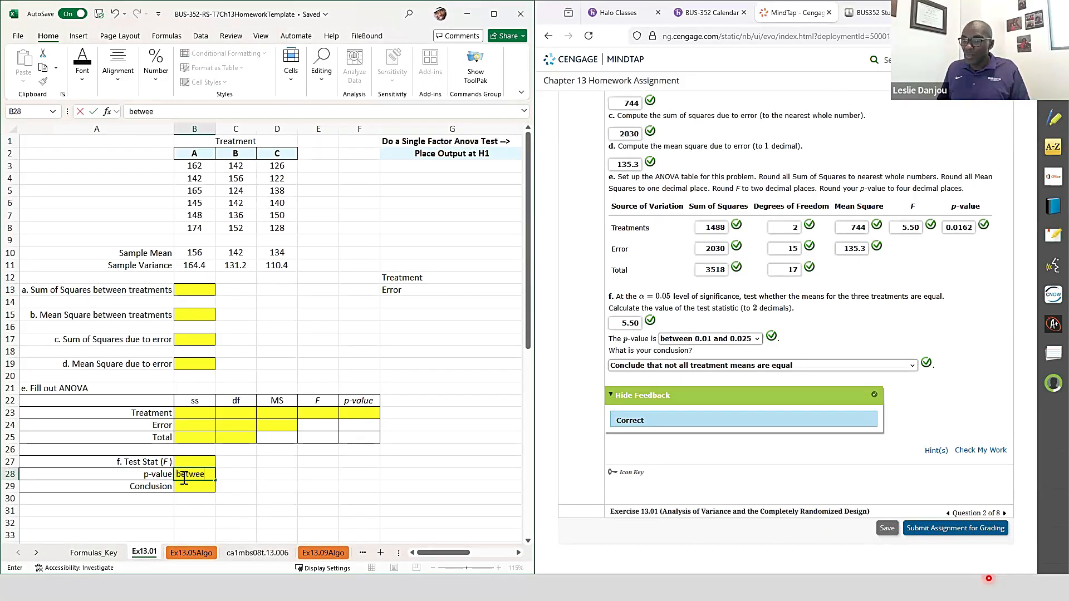
type("n 0.01")
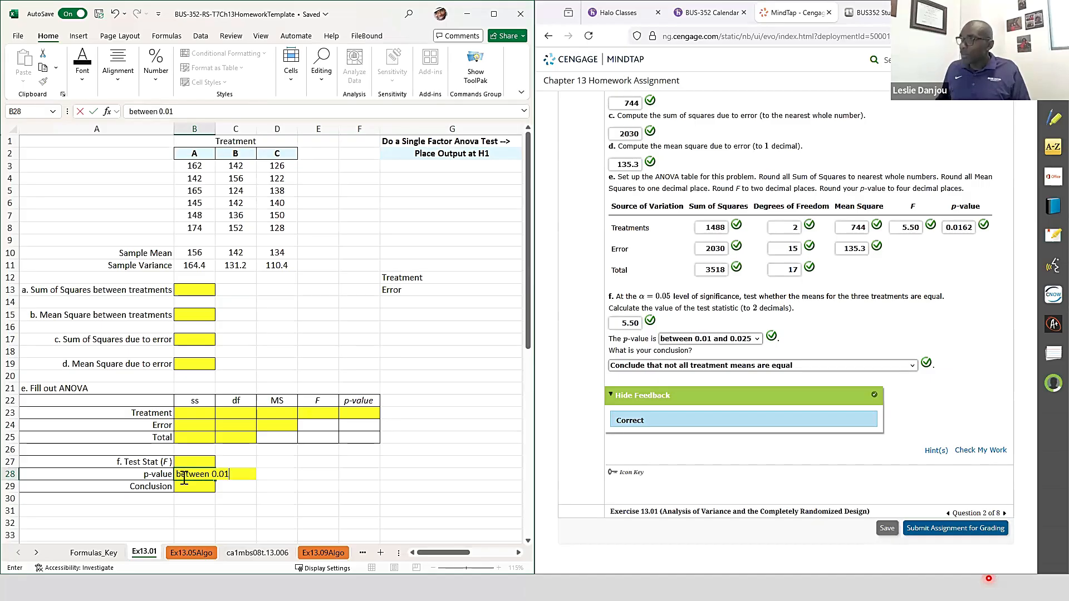
type(" and 0.025")
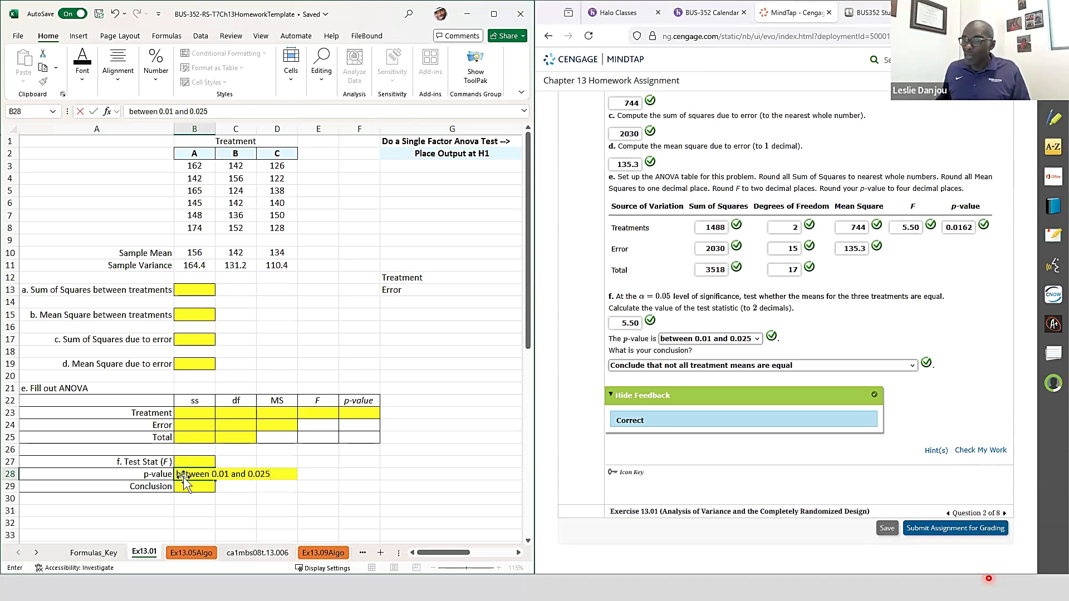
key("Return")
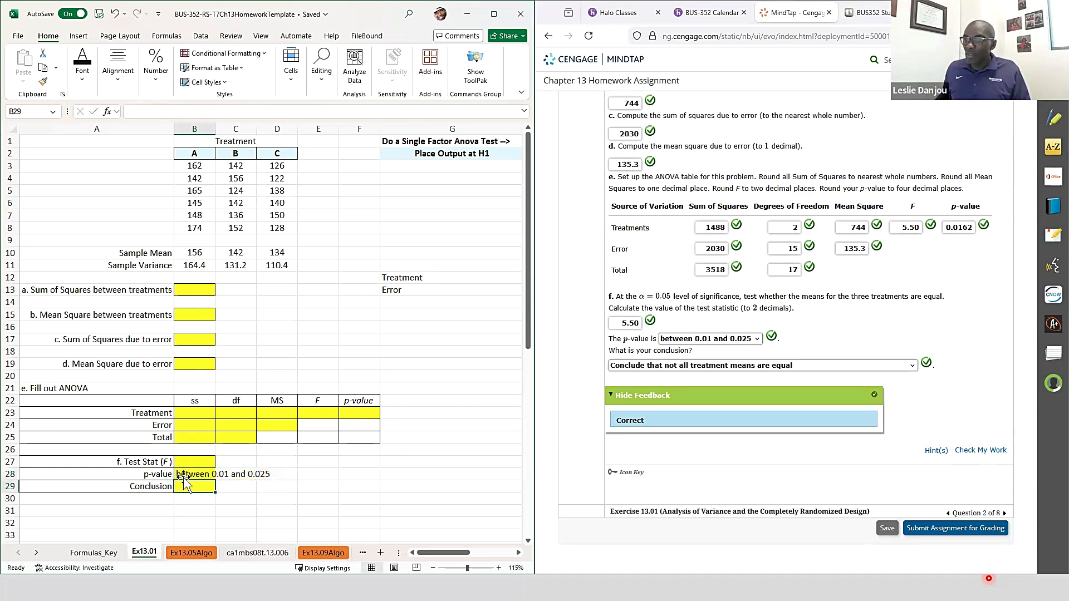
Enter "Conclude..." as the part f conclusion in B29
type("Conclude..")
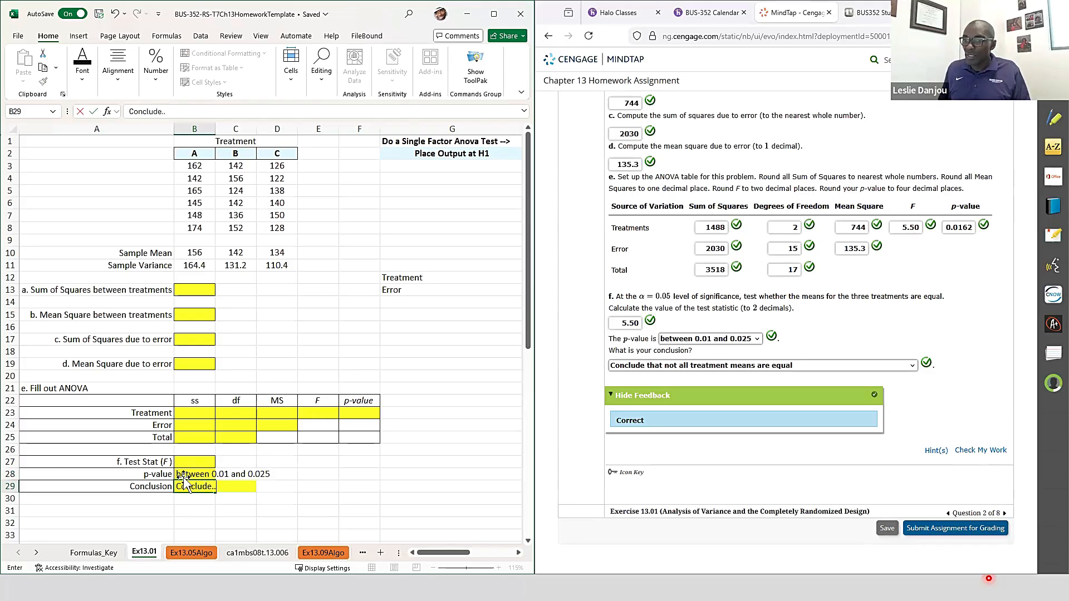
type(".")
key("Return")
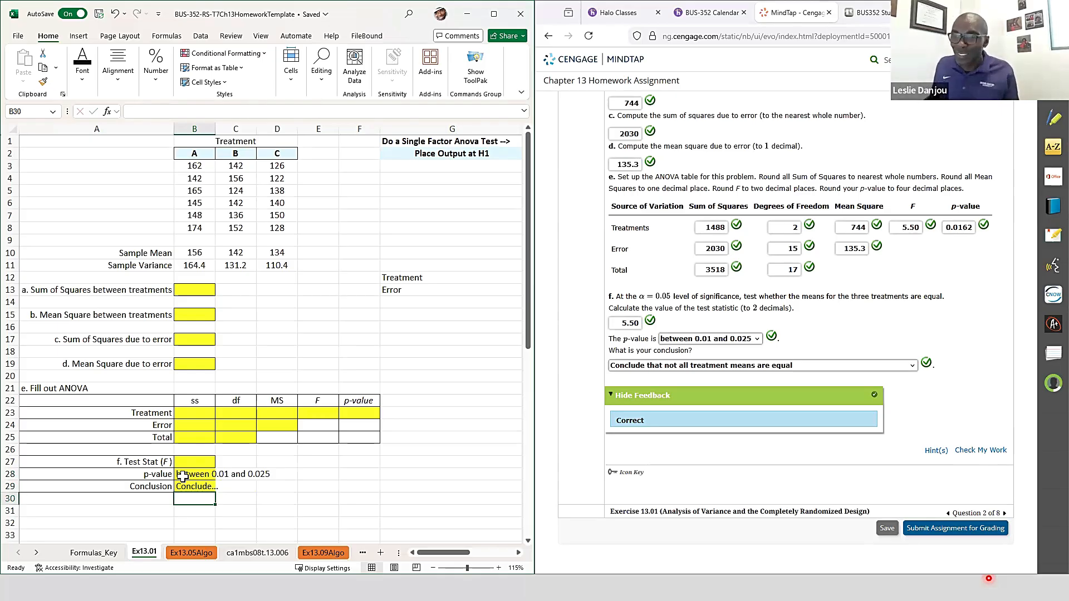
Fill the part f test statistic in B27 with a reference to the ANOVA F value in L12
left_click(206, 462)
type("=")
left_click(495, 14)
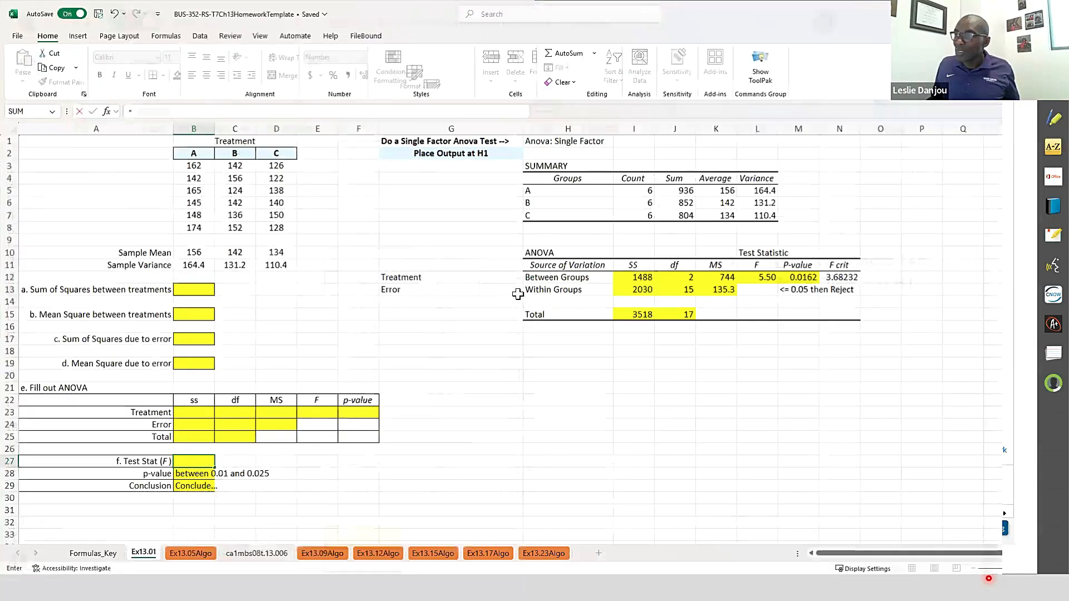
left_click(765, 278)
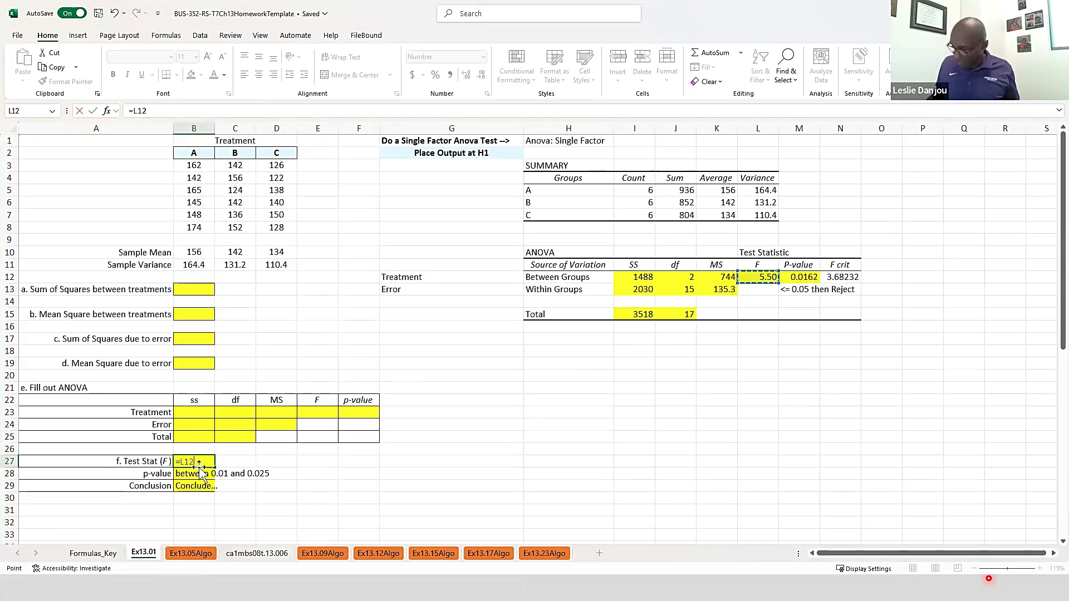
key("Return")
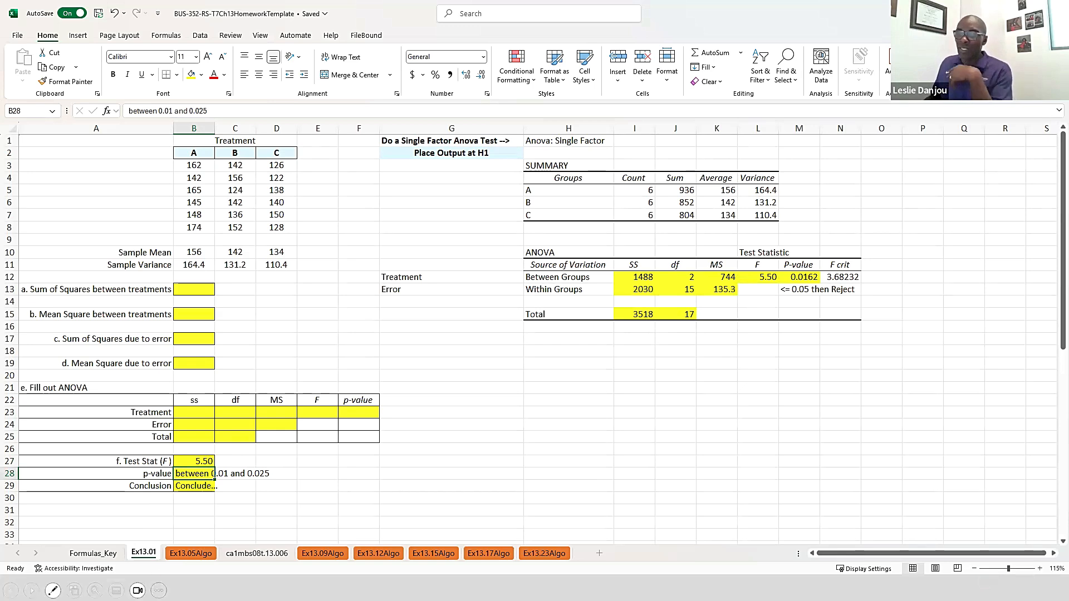
Open the Ex13.05Algo worksheet beside the browser and bring up question 1, Exercise 13.05 Algo, in the MindTap assignment
left_click(182, 554)
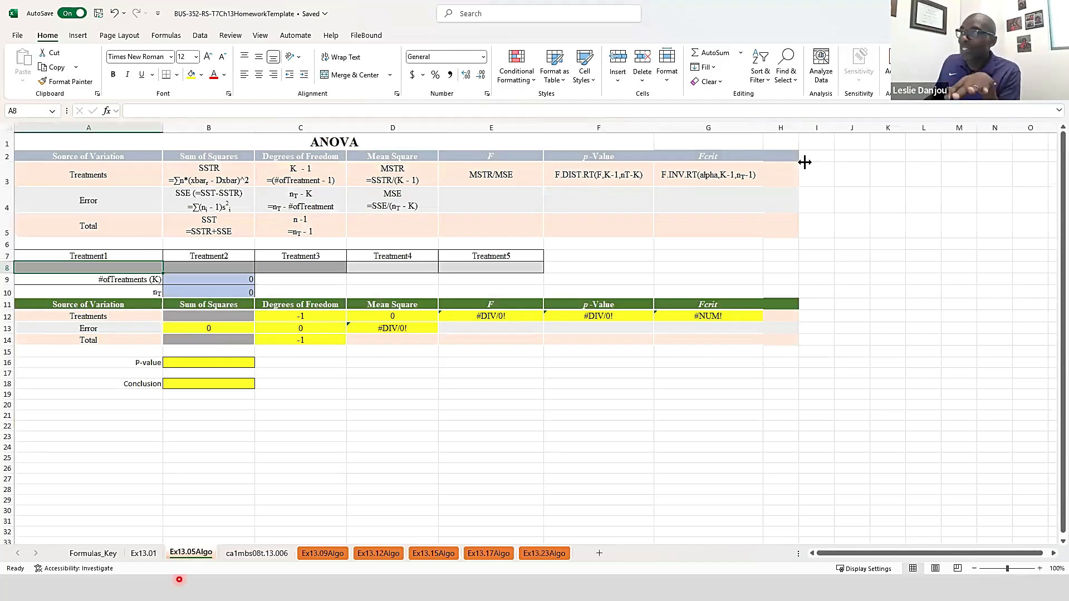
double_click(760, 25)
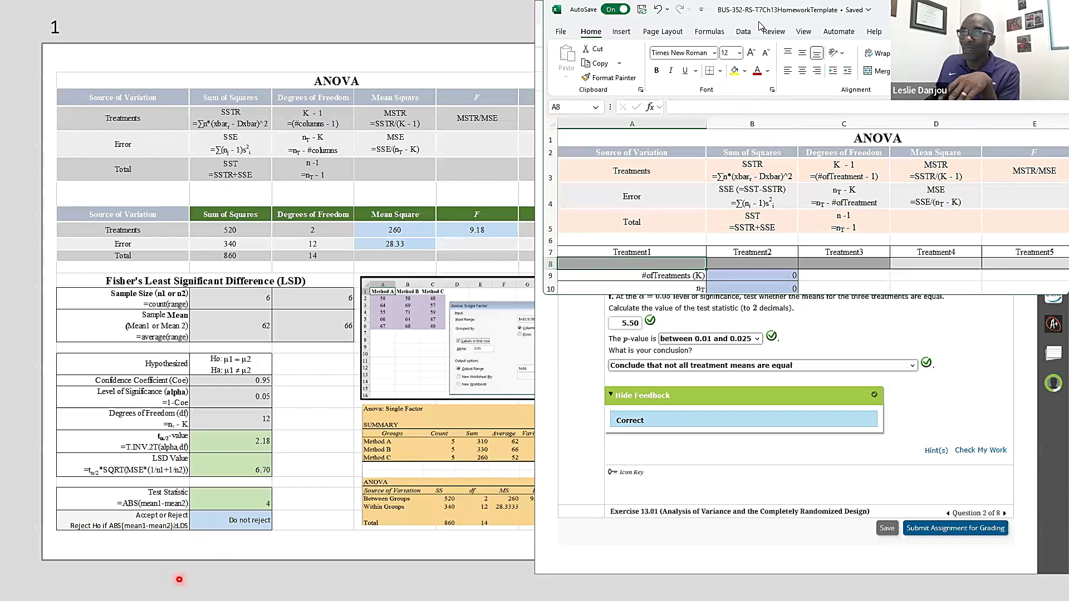
left_click_drag(760, 25, 8, 120)
scroll(633, 246, "up", 5)
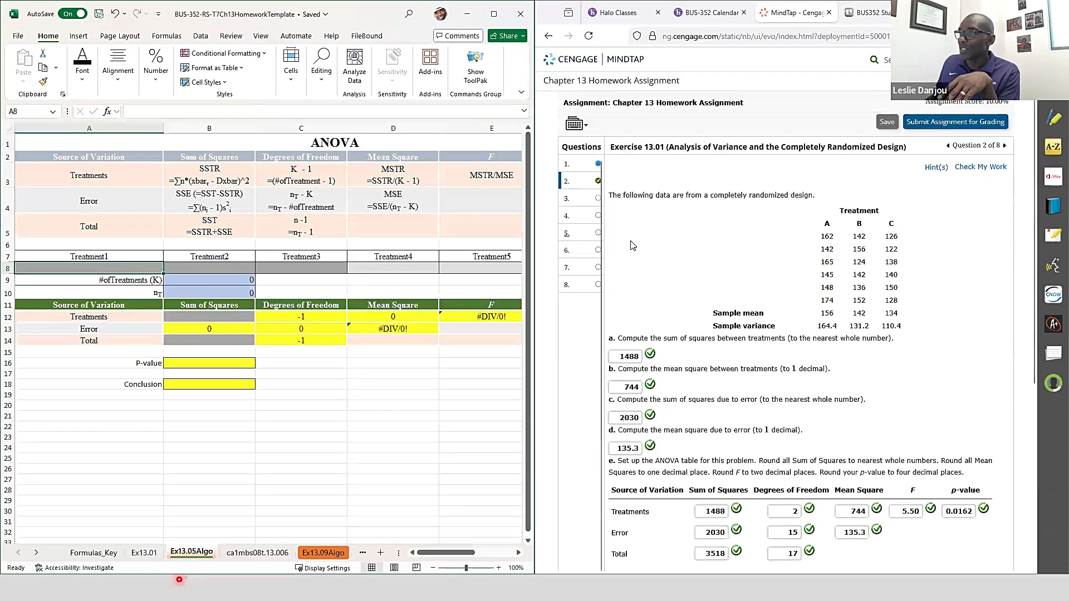
left_click(592, 168)
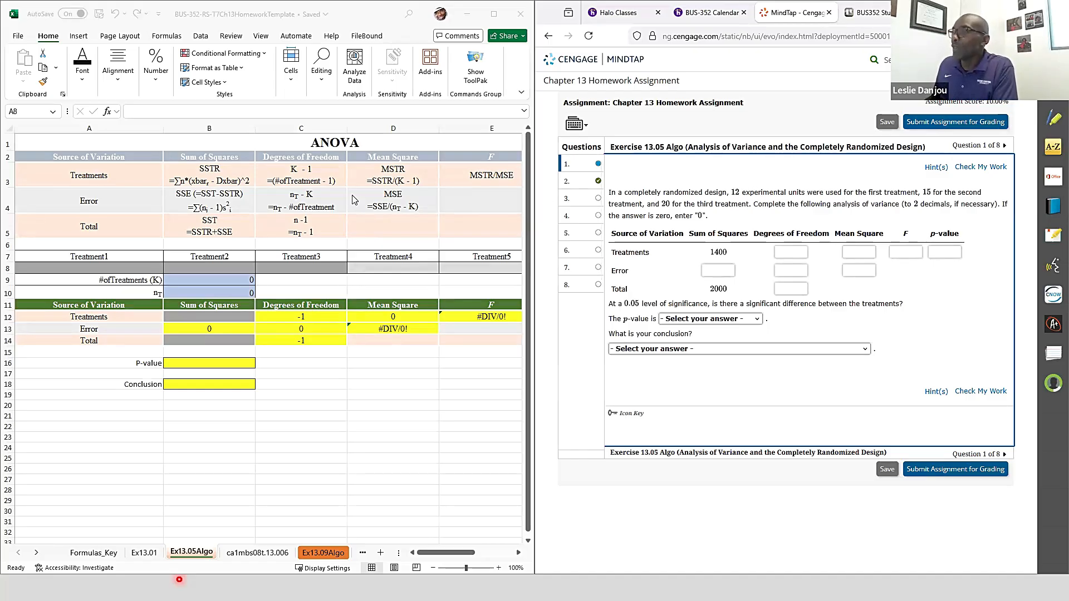
Enter the sample sizes 12, 15 and 20 for Treatment1, Treatment2 and Treatment3 in row 8 of the worksheet
left_click(109, 266)
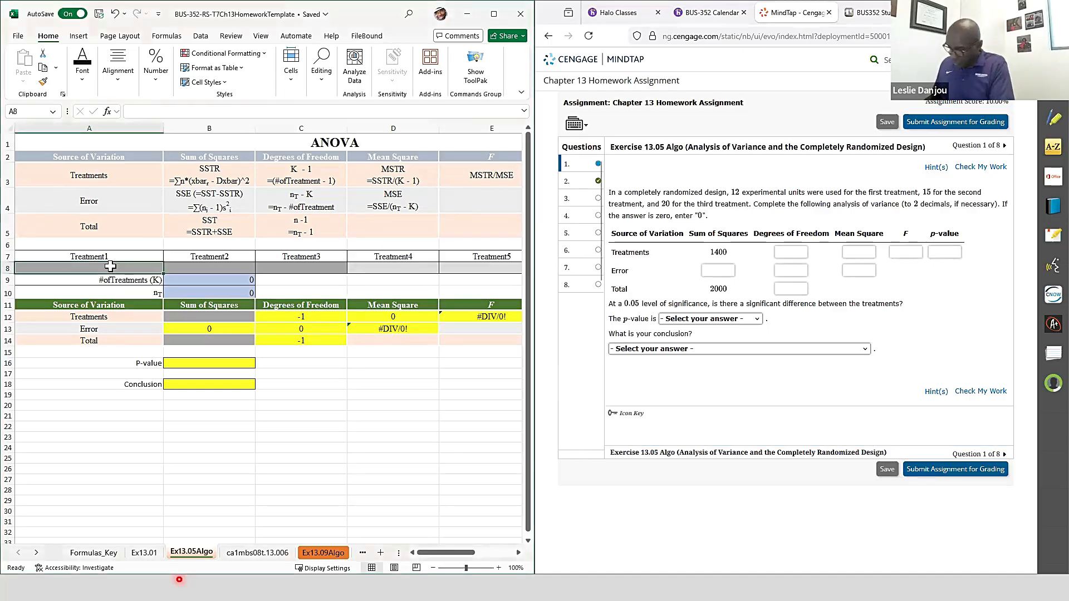
type("12")
left_click(212, 269)
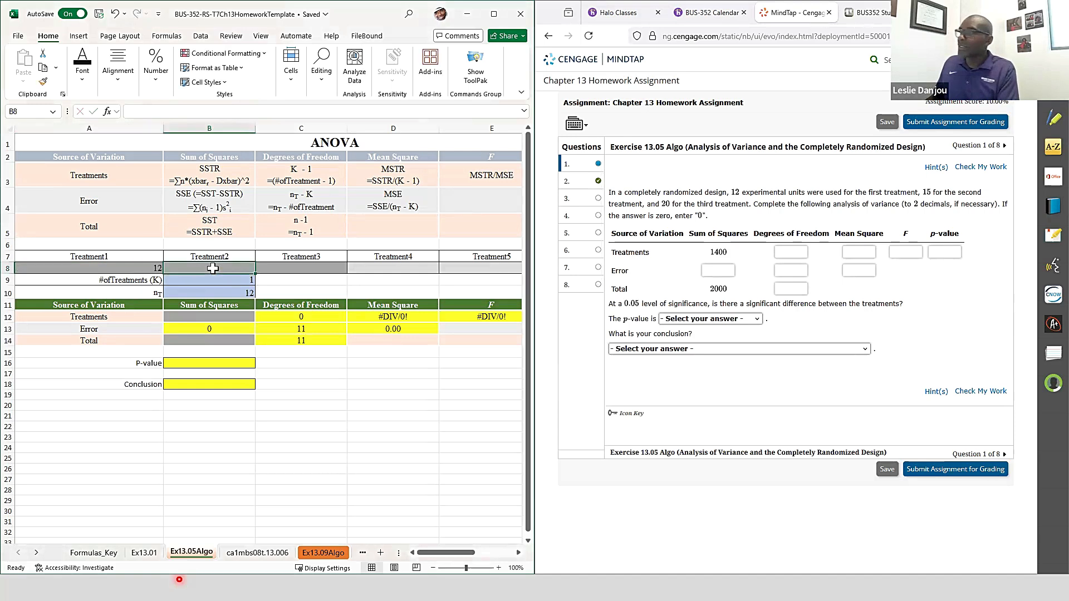
type("15")
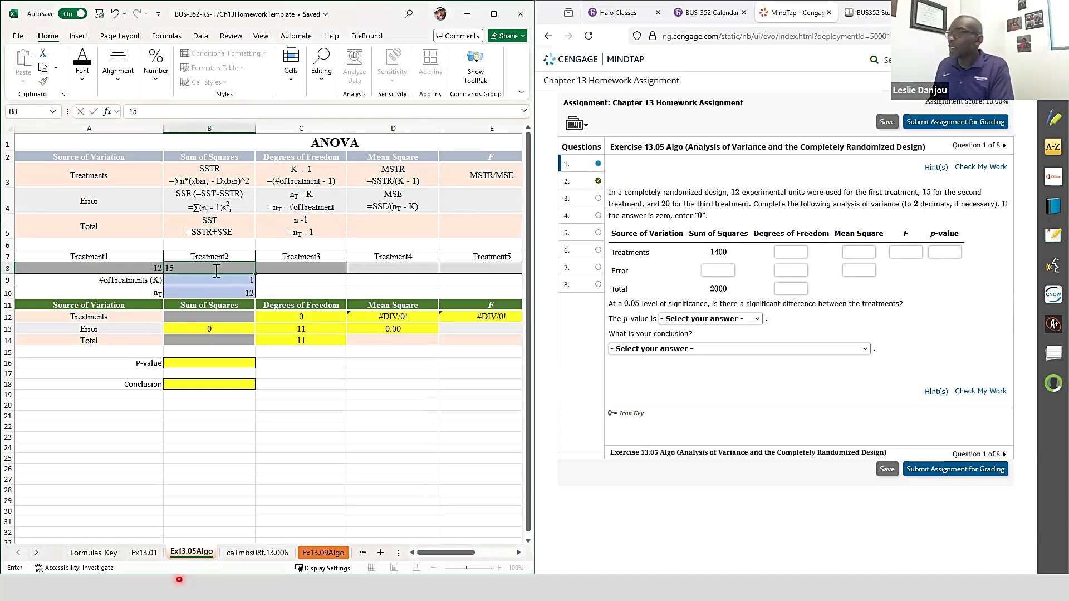
left_click(308, 268)
type("20")
key("Return")
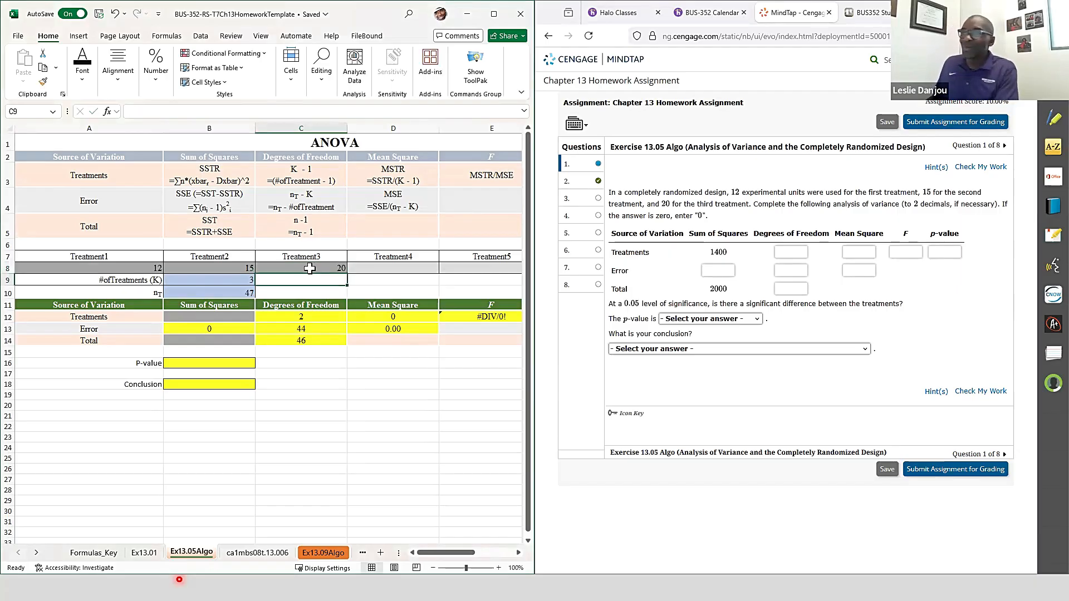
Enter the sums of squares in the worksheet's ANOVA table: 1400 for Treatments and 2000 for Total
left_click(204, 315)
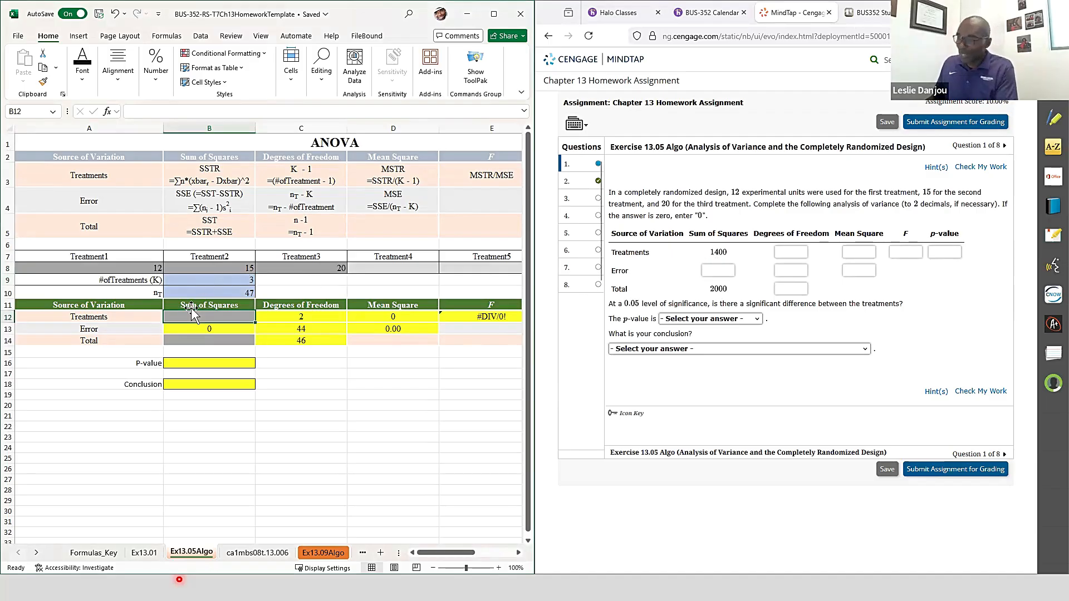
type("1400")
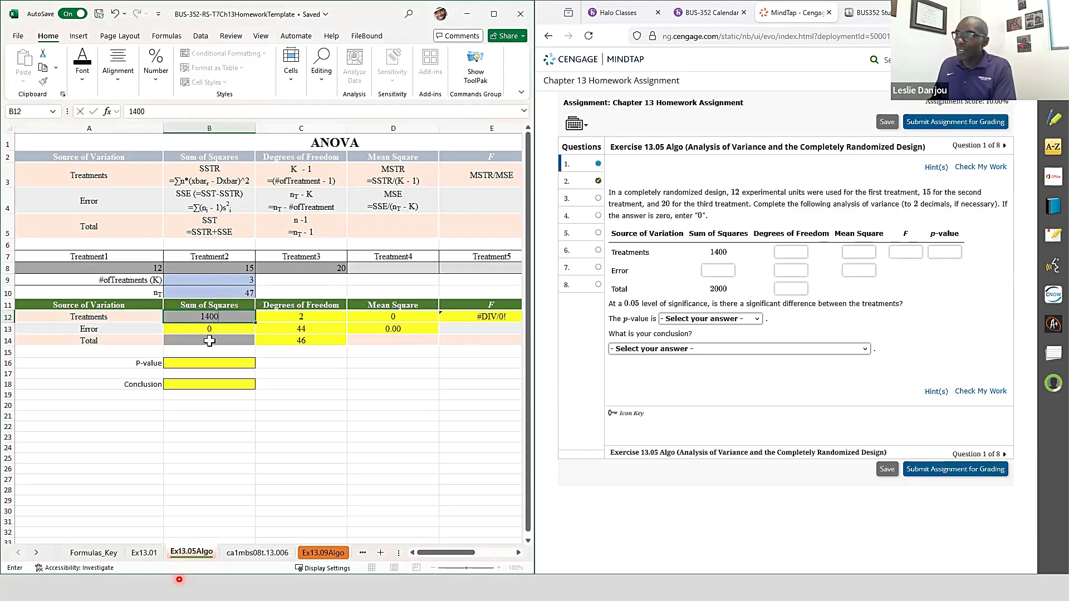
left_click(209, 340)
type("2000")
key("Return")
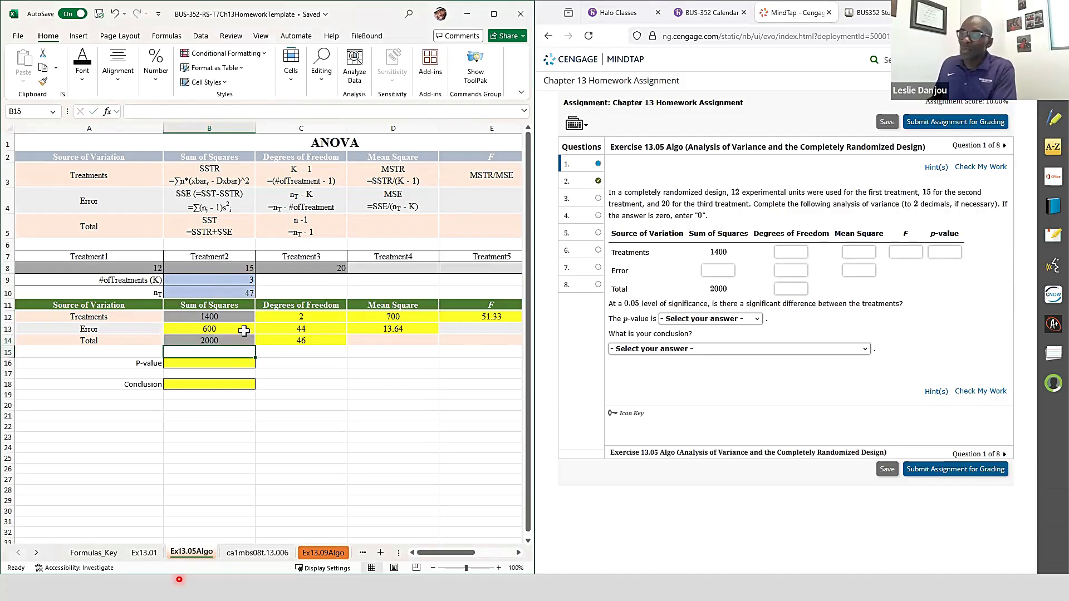
Answer the Error sum of squares in the MindTap ANOVA table with 600
left_click(519, 554)
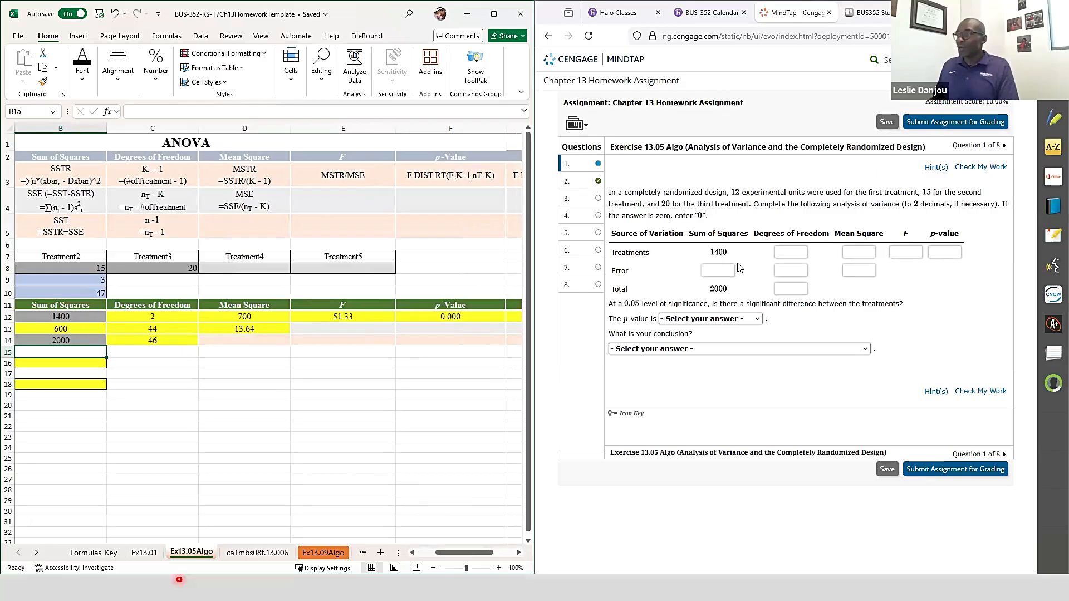
left_click(716, 269)
type("600")
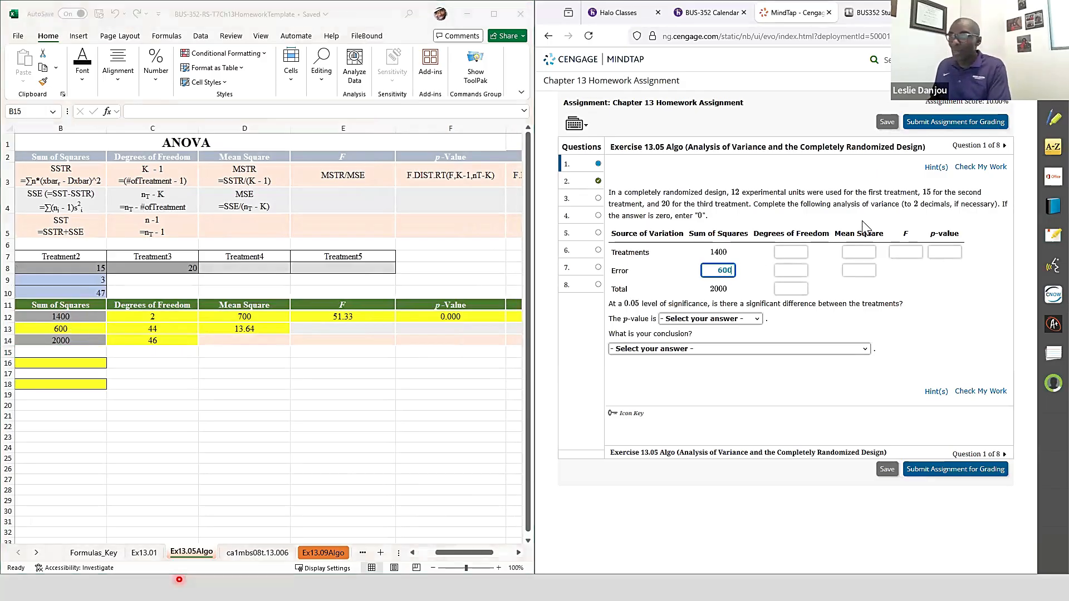
Fill in the MindTap degrees of freedom with 2 for Treatments, 44 for Error and 46 for Total
left_click(802, 251)
type("2")
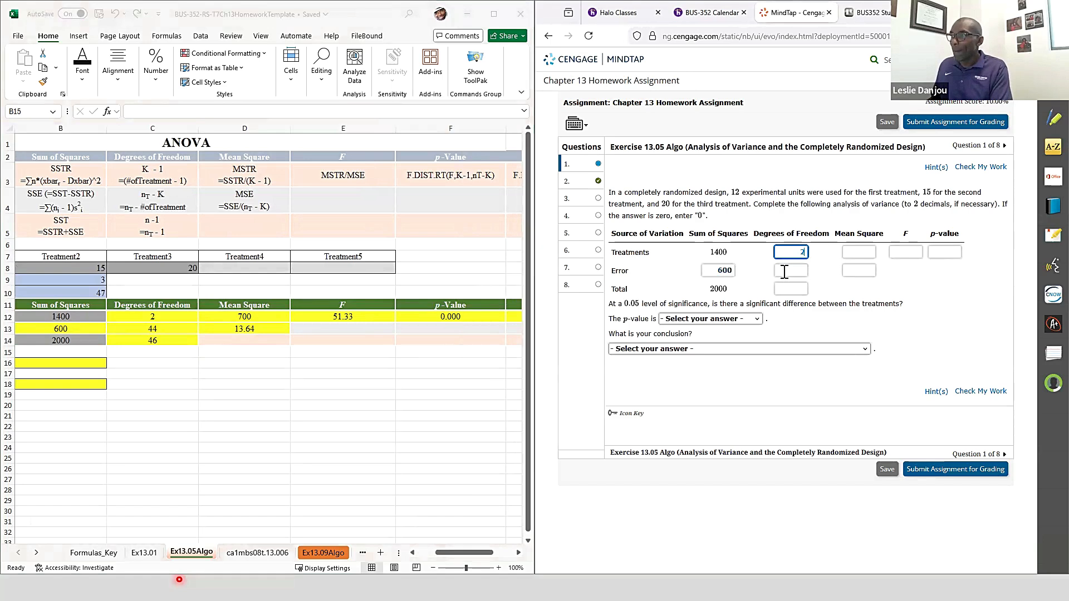
left_click(784, 271)
type("11")
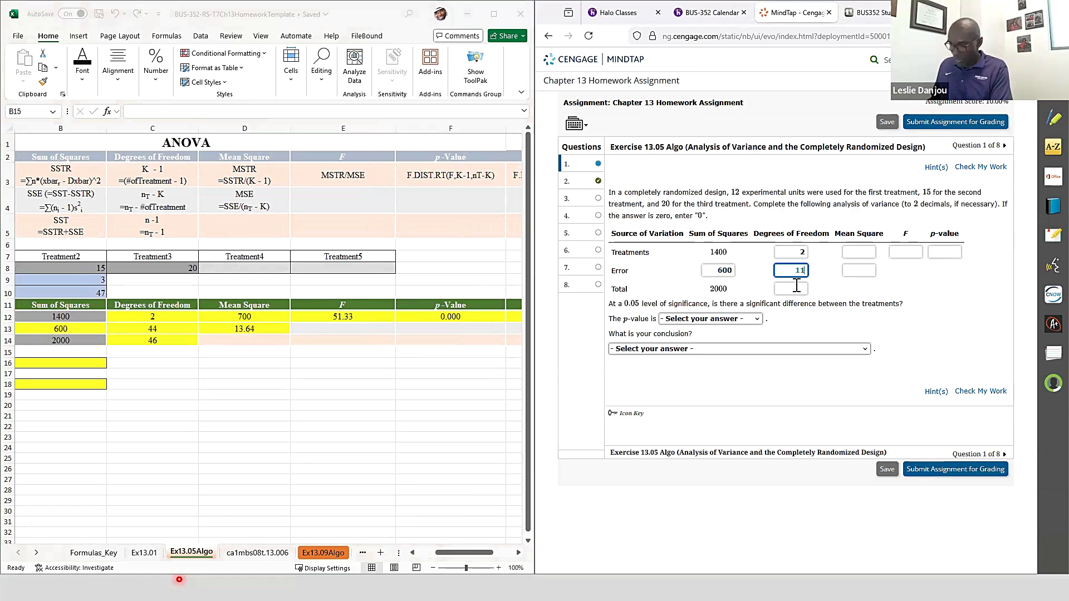
type("4")
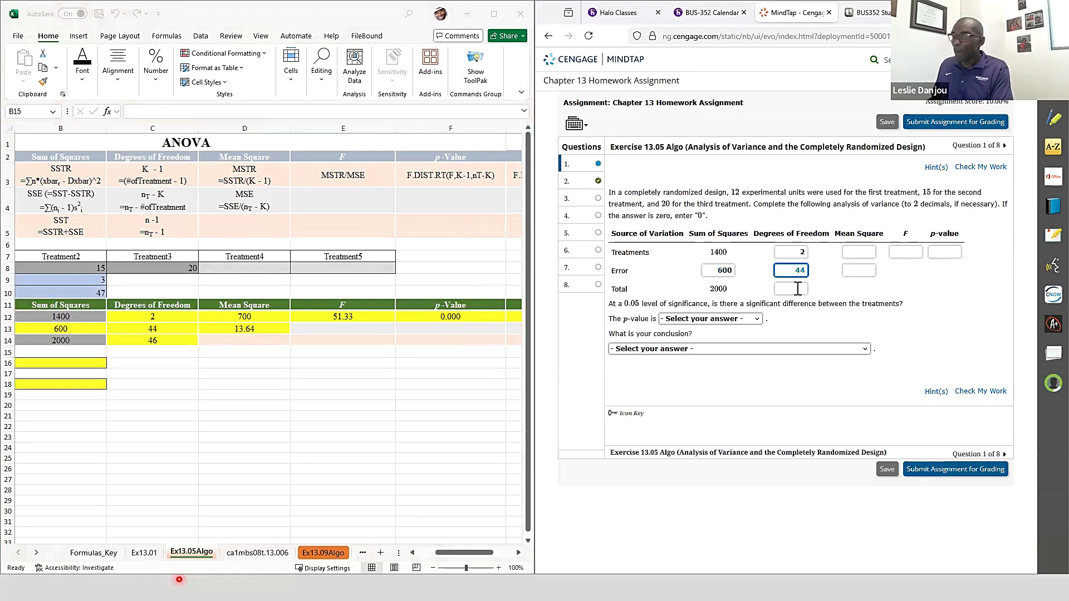
left_click(802, 288)
type("46")
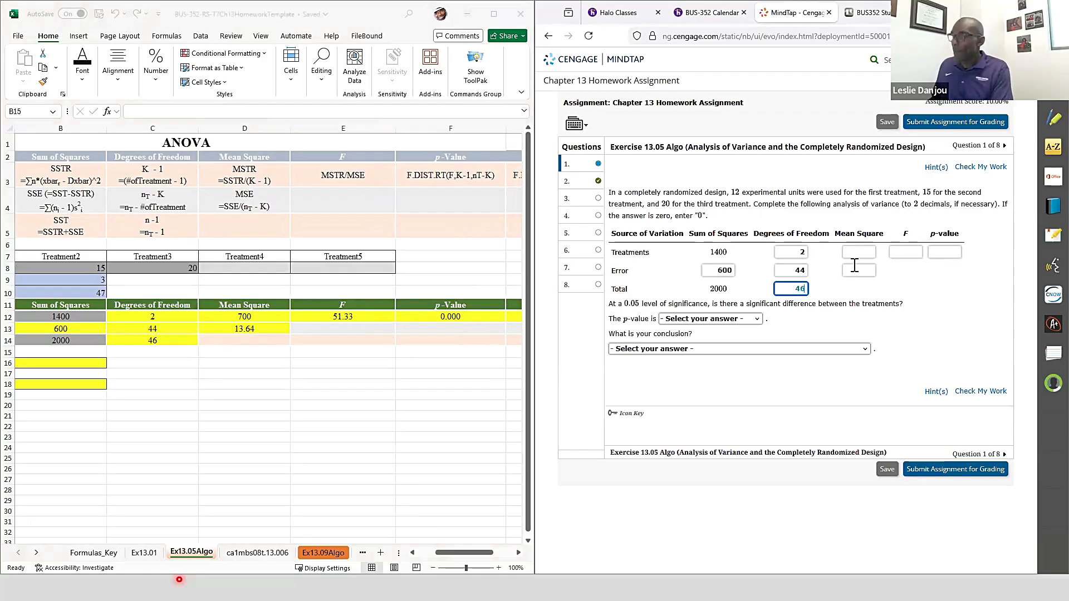
Fill in the MindTap mean squares with 700 for Treatments and 13.64 for Error
left_click(856, 254)
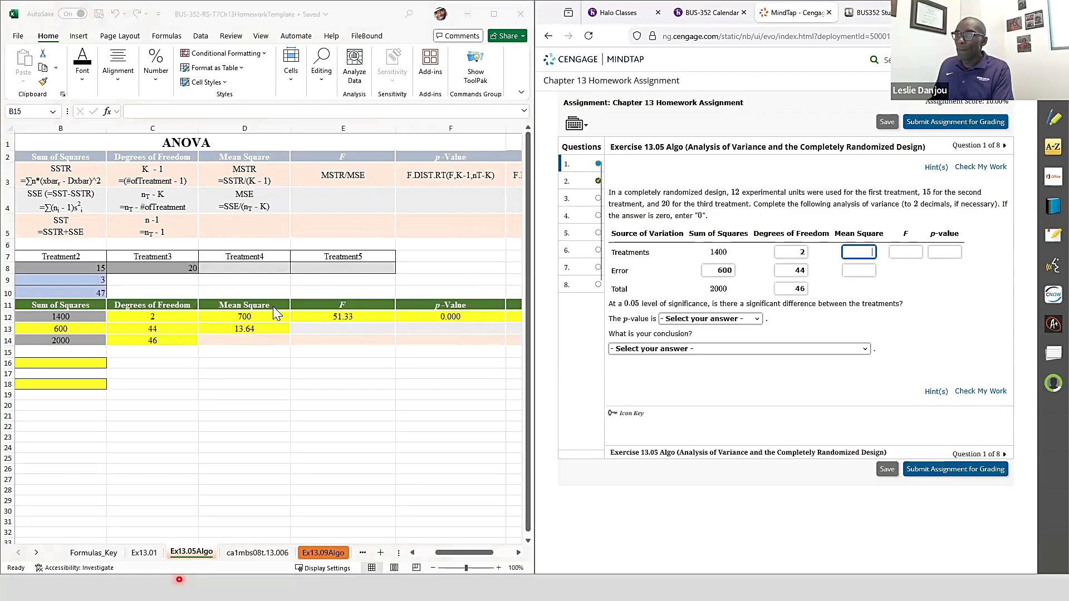
type("70")
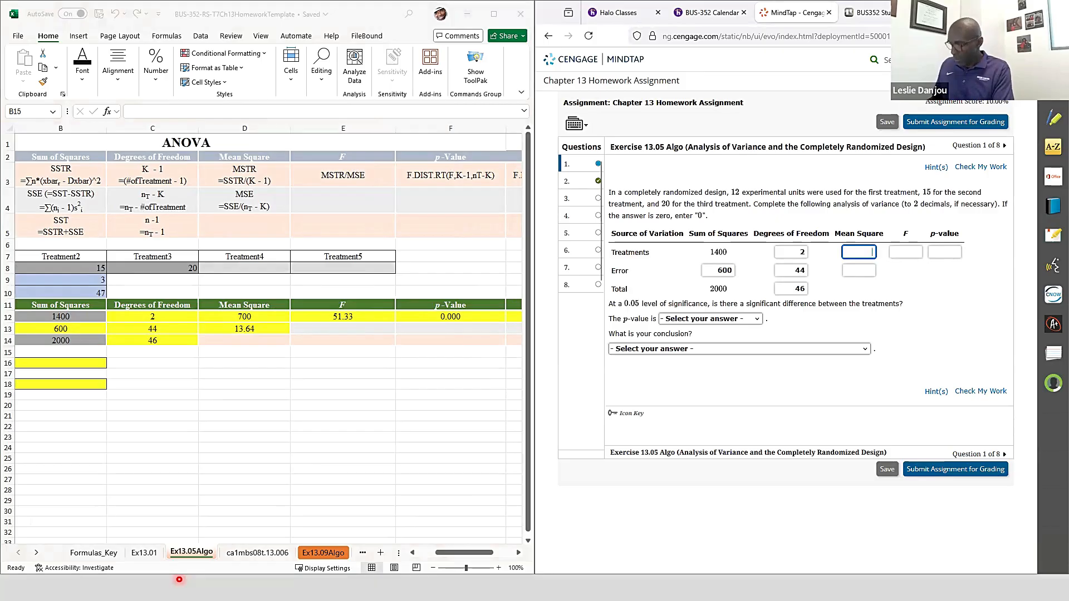
type("0")
left_click(864, 271)
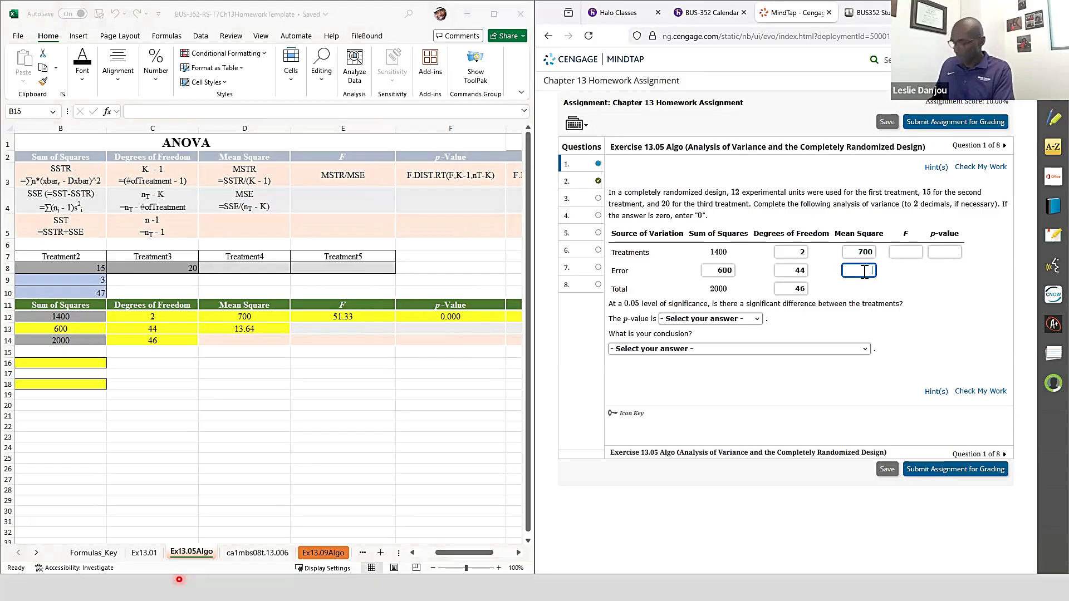
type("13.64")
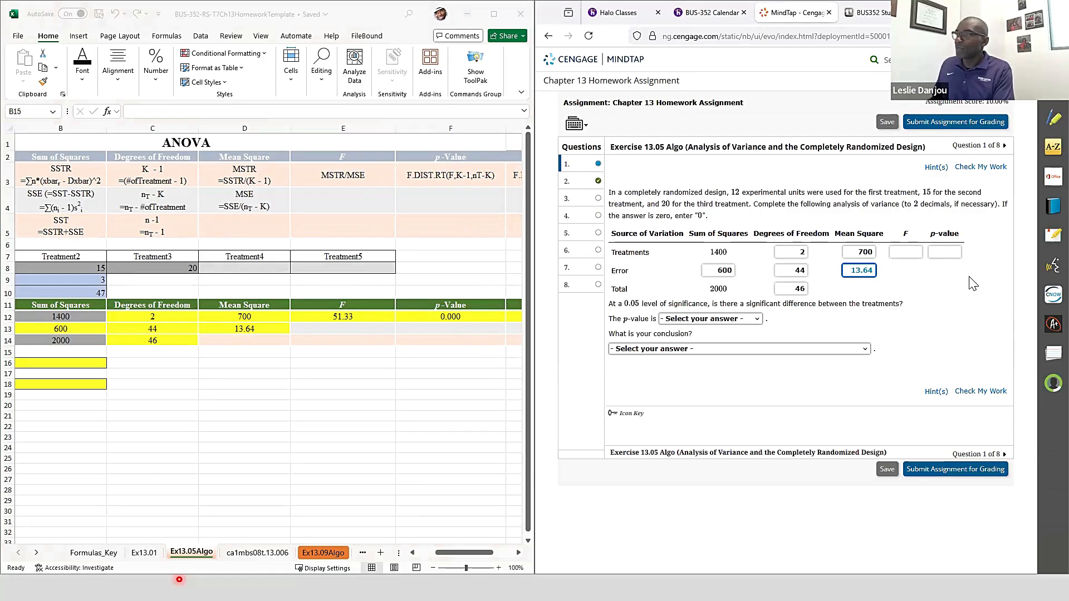
Answer the Treatments F statistic in the MindTap ANOVA table with 51.33
left_click(906, 251)
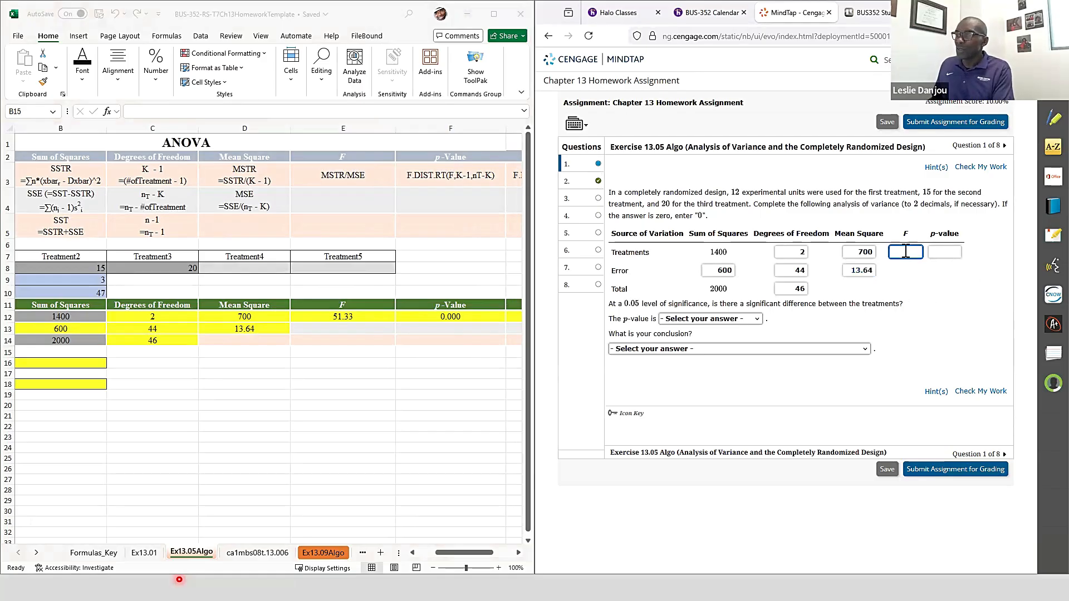
type("51.33")
left_click(946, 252)
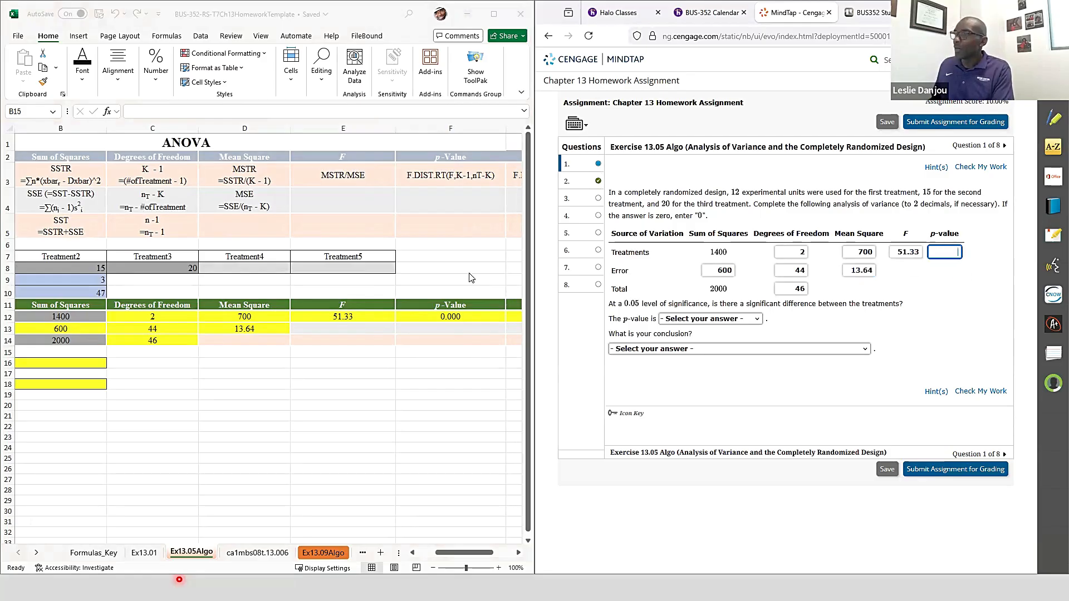
Format the p-value in the worksheet's ANOVA table to show four decimal places
left_click(428, 316)
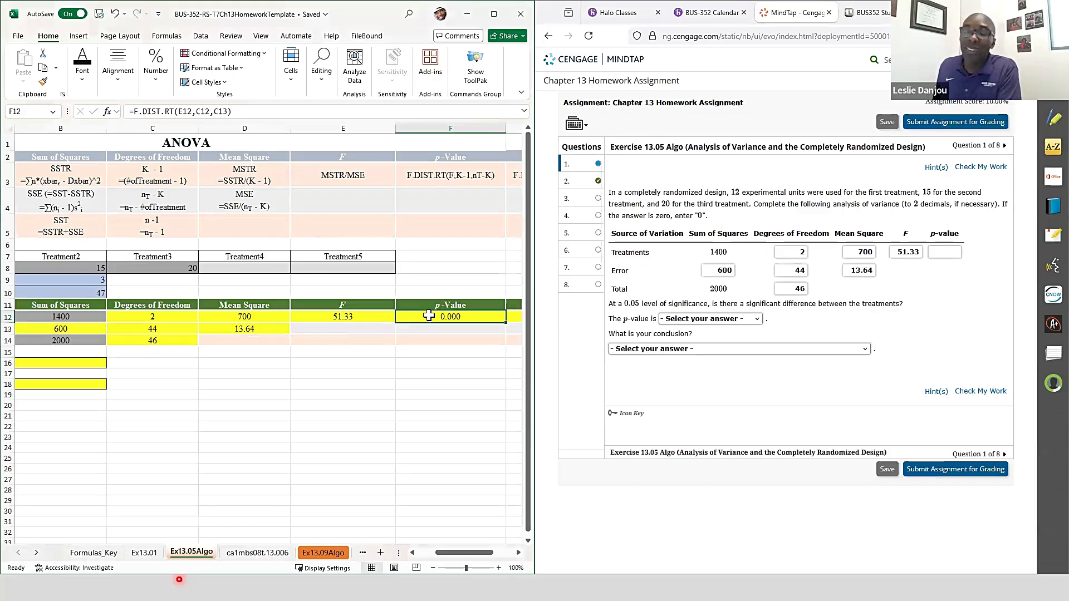
left_click(156, 78)
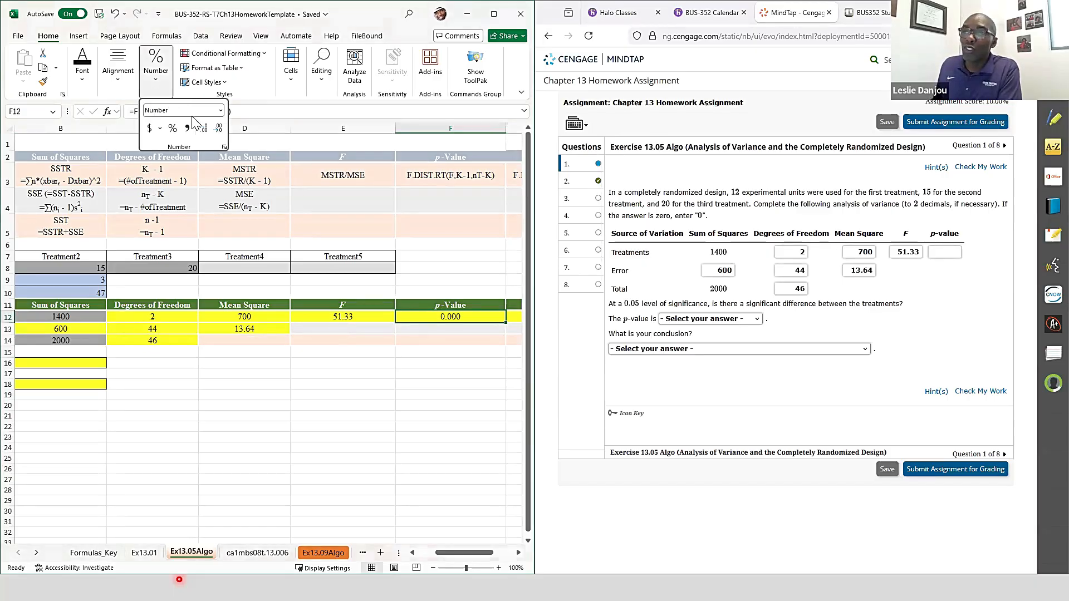
left_click(204, 128)
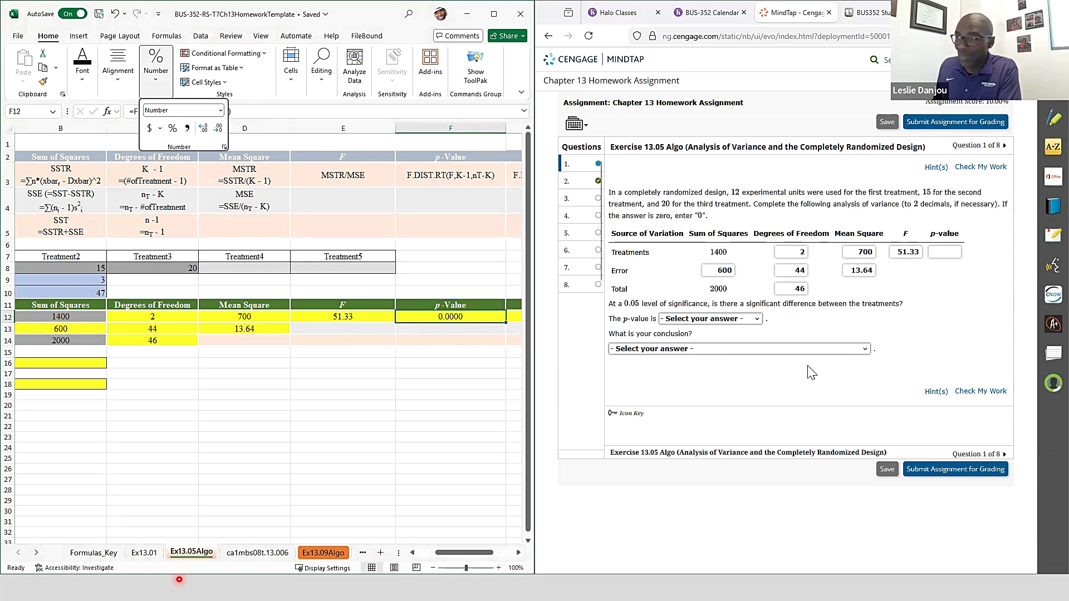
Answer the p-value in the MindTap ANOVA table with 0 and check the work
left_click(934, 252)
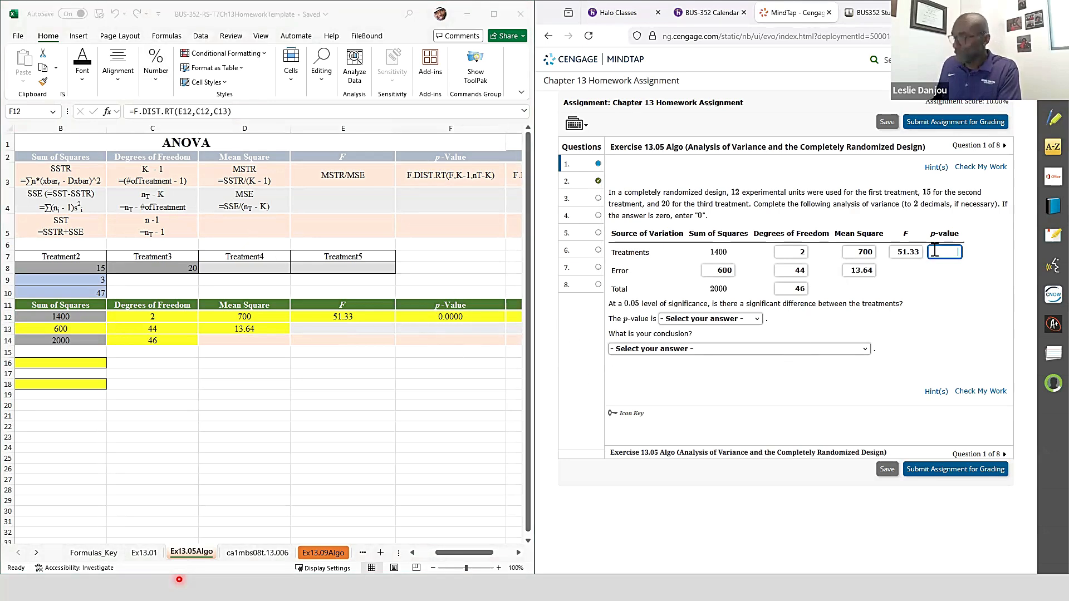
type("0")
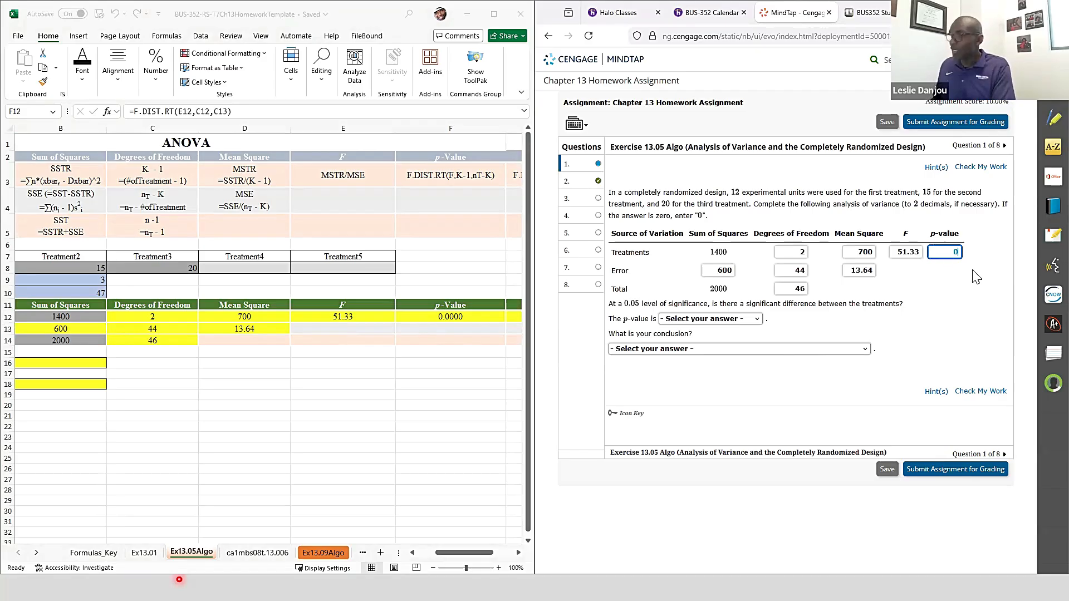
left_click(982, 392)
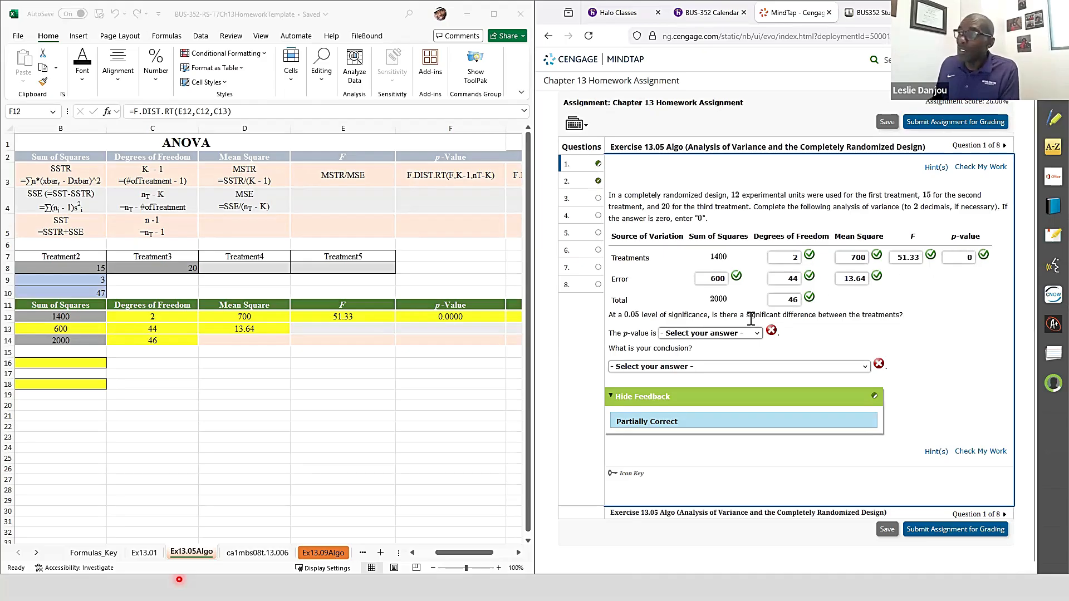
Answer the conclusion with "Conclude that the means of the three treatments are equal" and the p-value range with "less than 0.01", and check the work
left_click(675, 368)
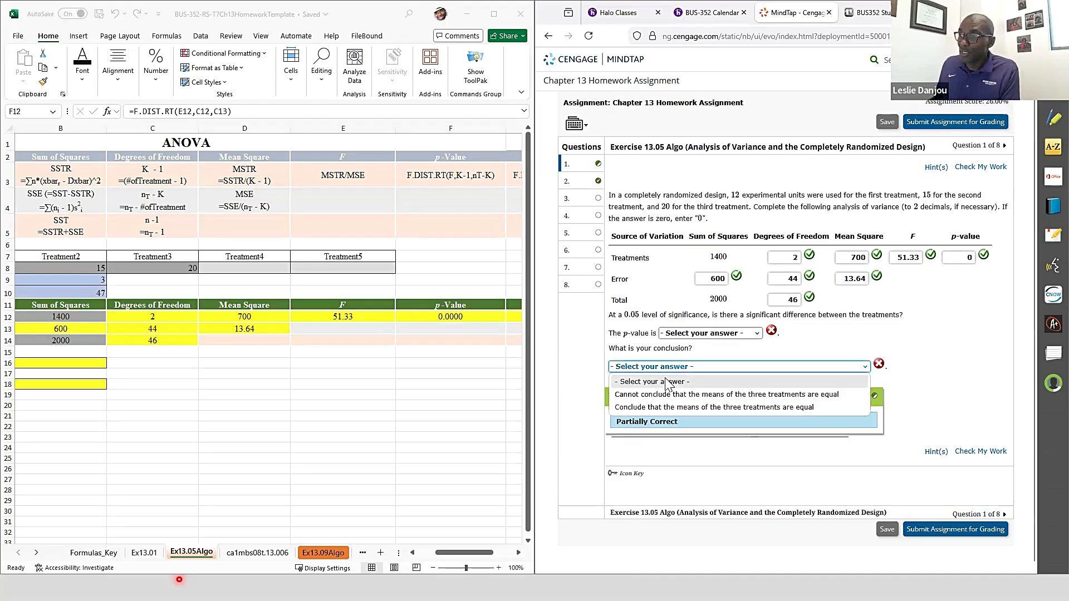
left_click(655, 407)
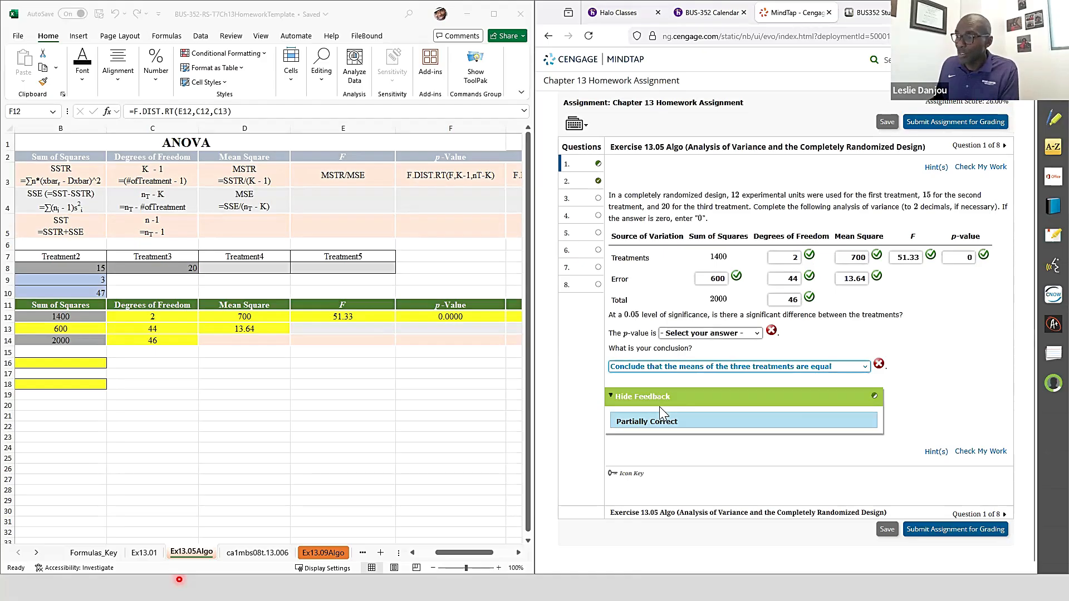
left_click(688, 334)
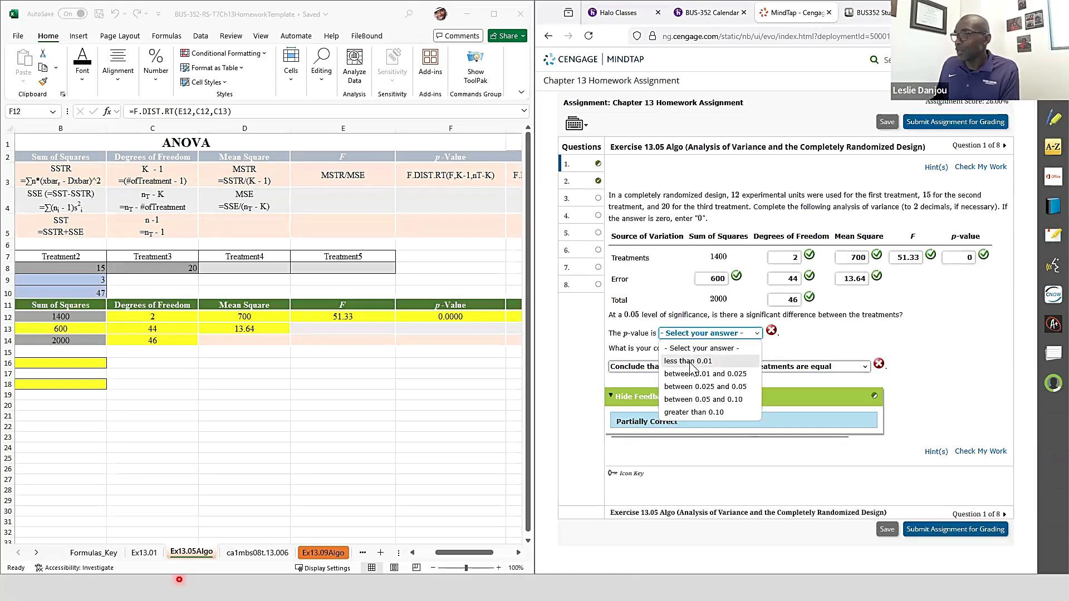
left_click(689, 361)
left_click(957, 453)
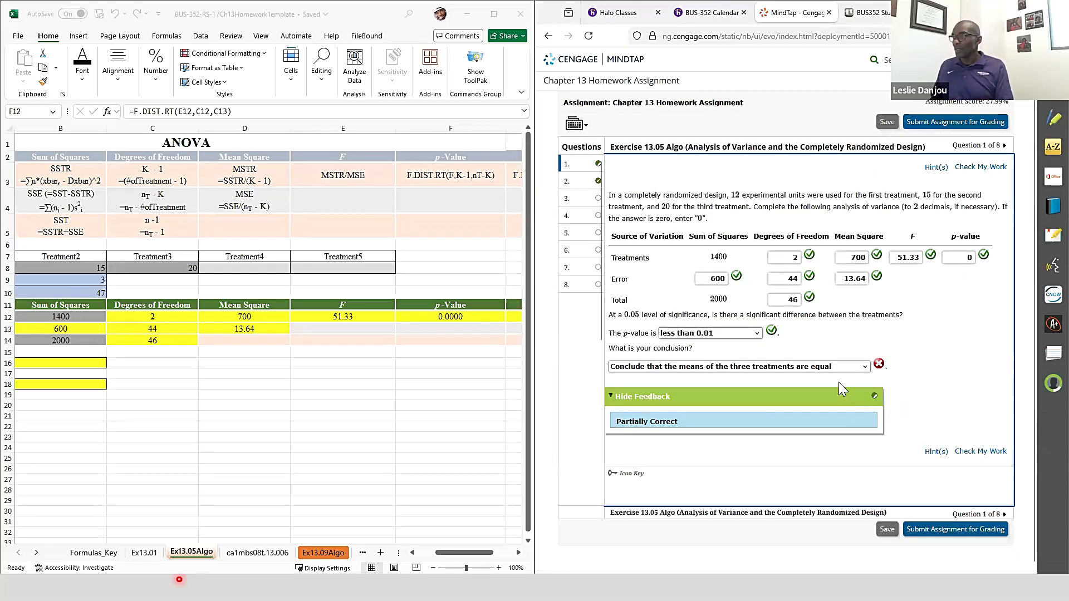
Change the MindTap conclusion to "Cannot conclude that the means of the three treatments are equal"
left_click(796, 368)
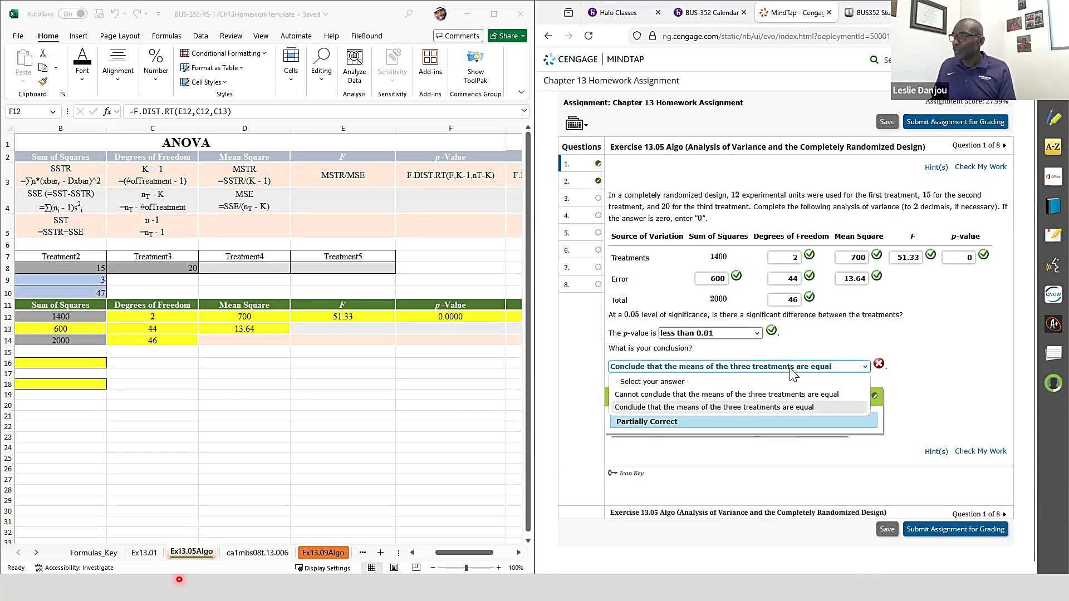
left_click(755, 394)
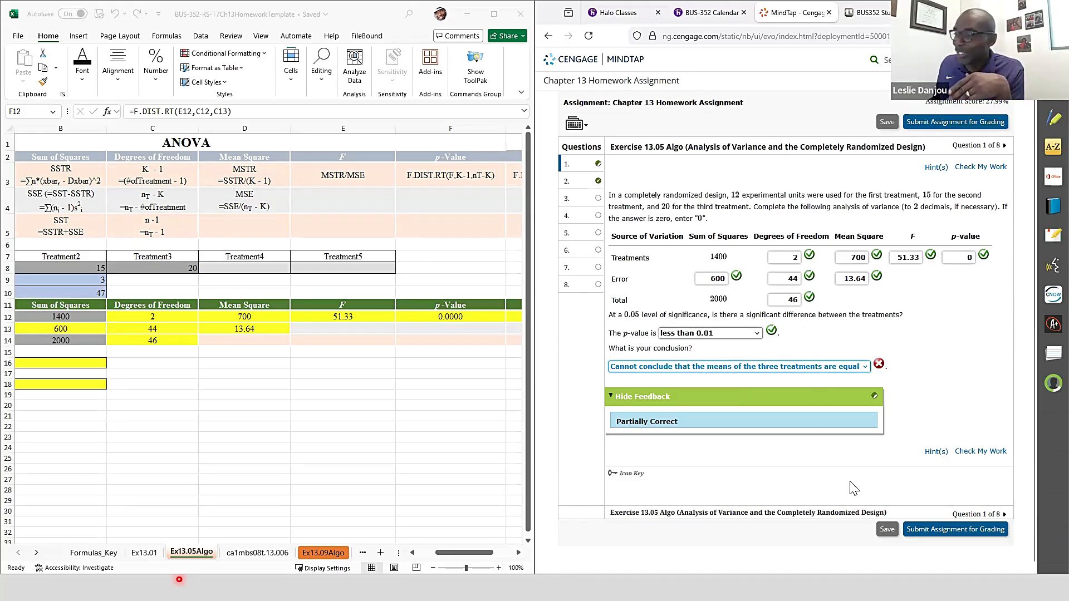
Enter "less than 0.01" as the P-value answer below the ANOVA table in the Ex13.05Algo worksheet
left_click(423, 553)
left_click(216, 363)
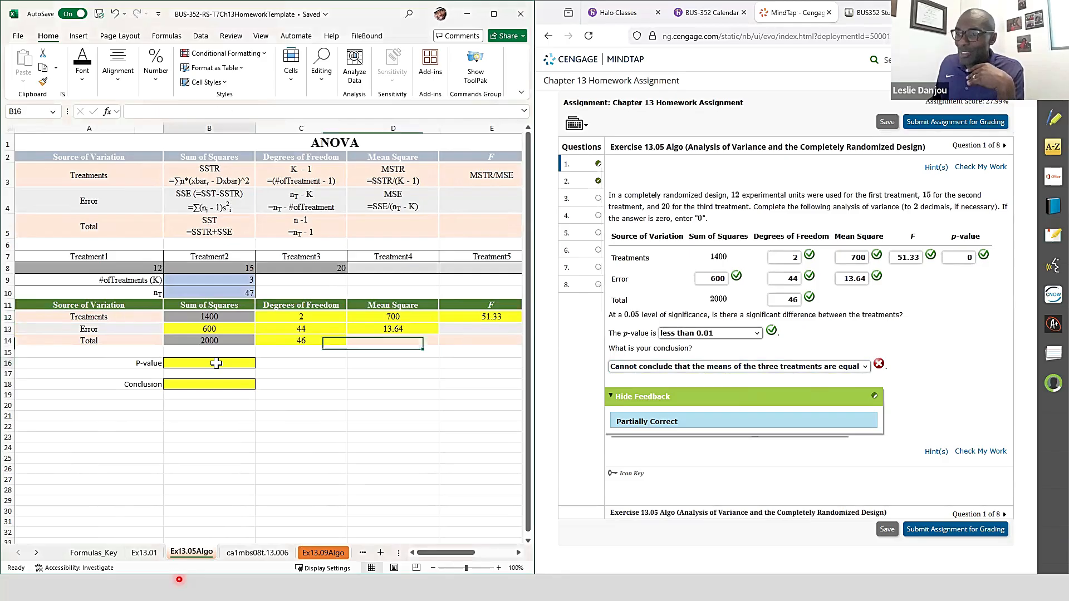
type("le")
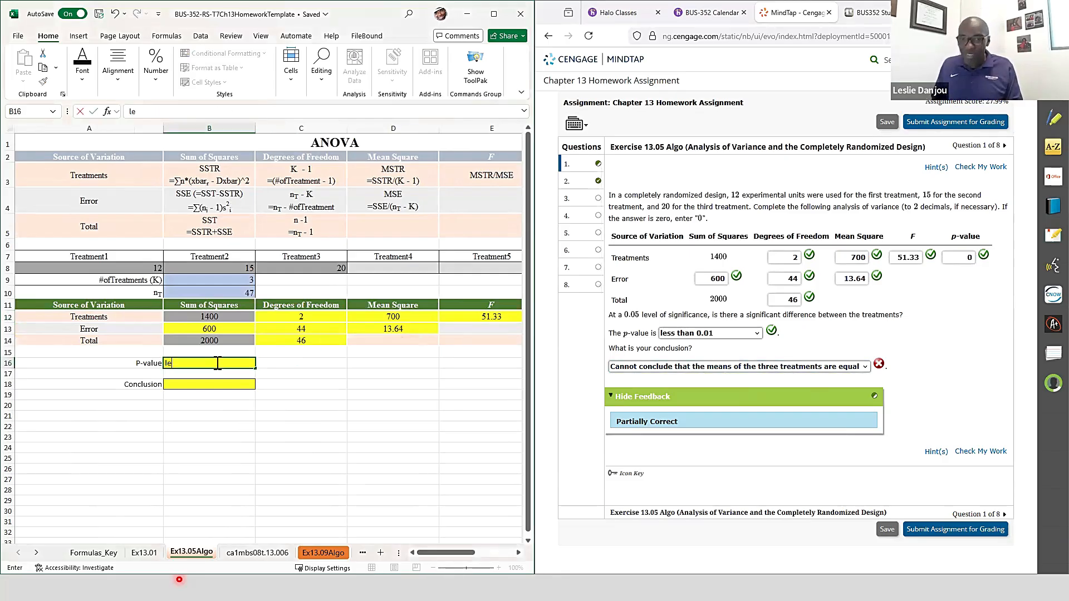
type("sl")
key("BackSpace")
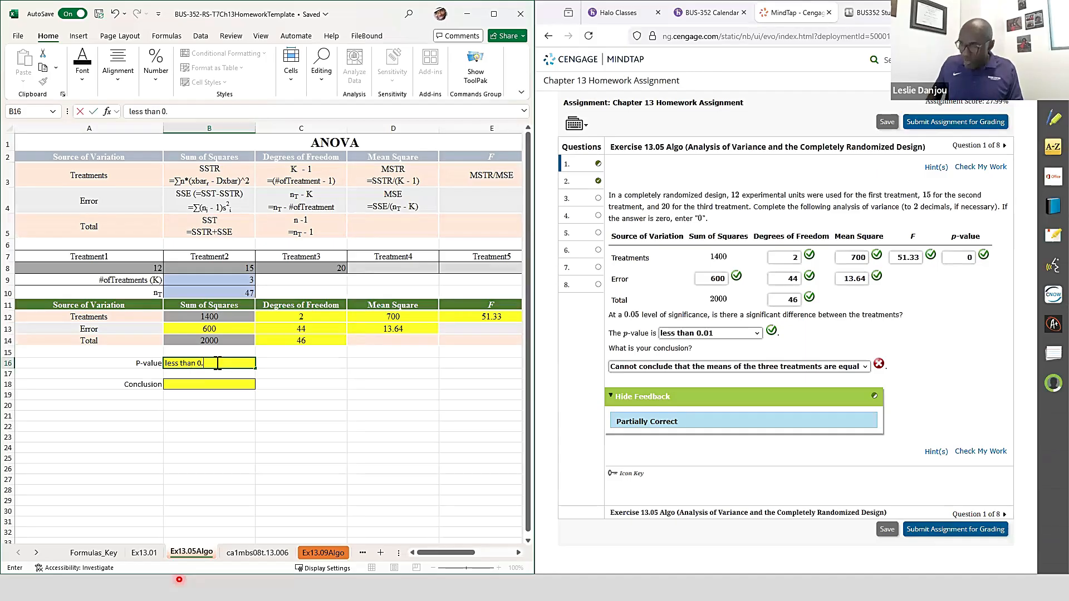
key("Return")
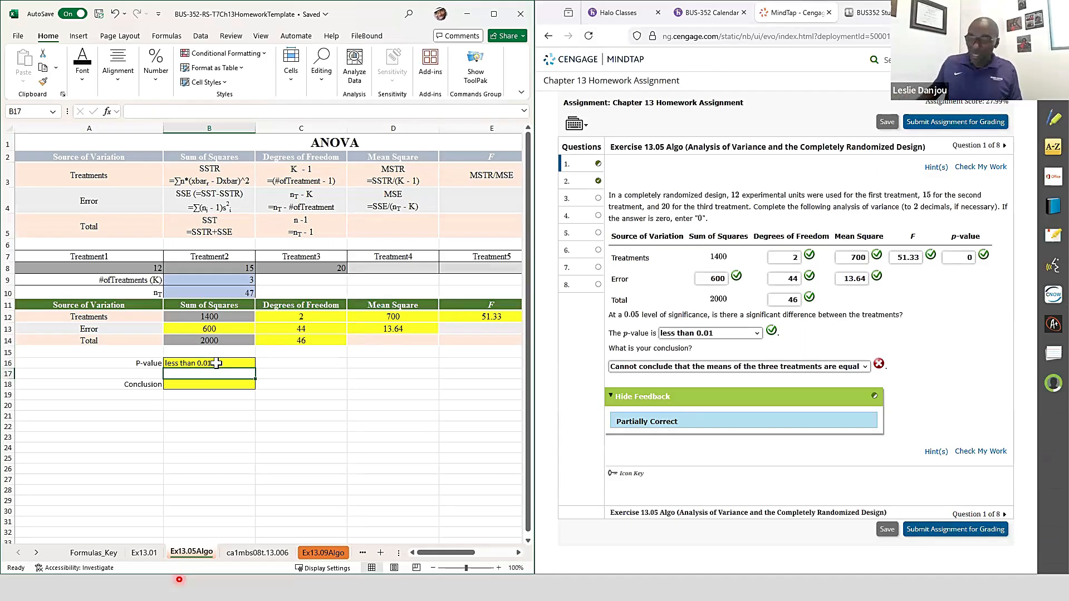
Enter "Cannot conclude..." as the Conclusion in the Ex13.05Algo worksheet
key("Down")
type("C")
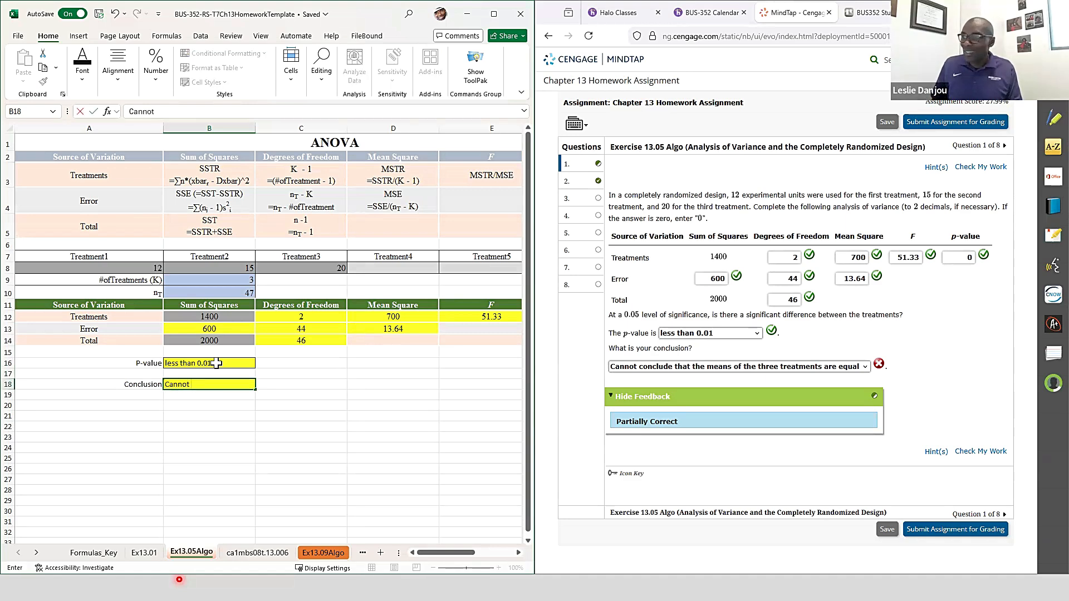
type("annot conclude...")
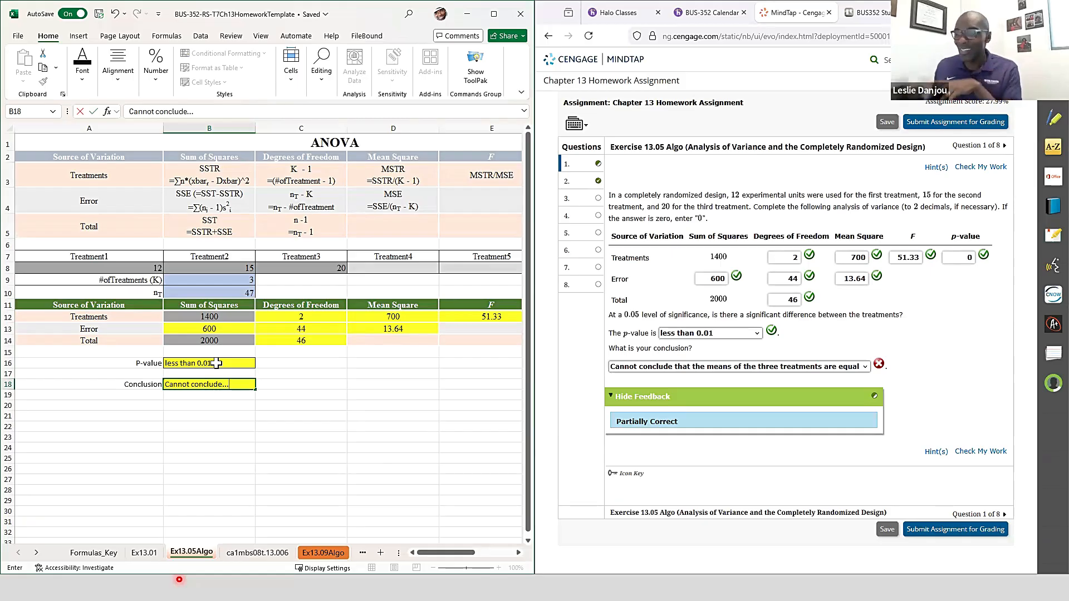
Open the ca1mbs08t.13.006 worksheet and bring up the matching F ratio question, number 6, in MindTap
left_click(255, 553)
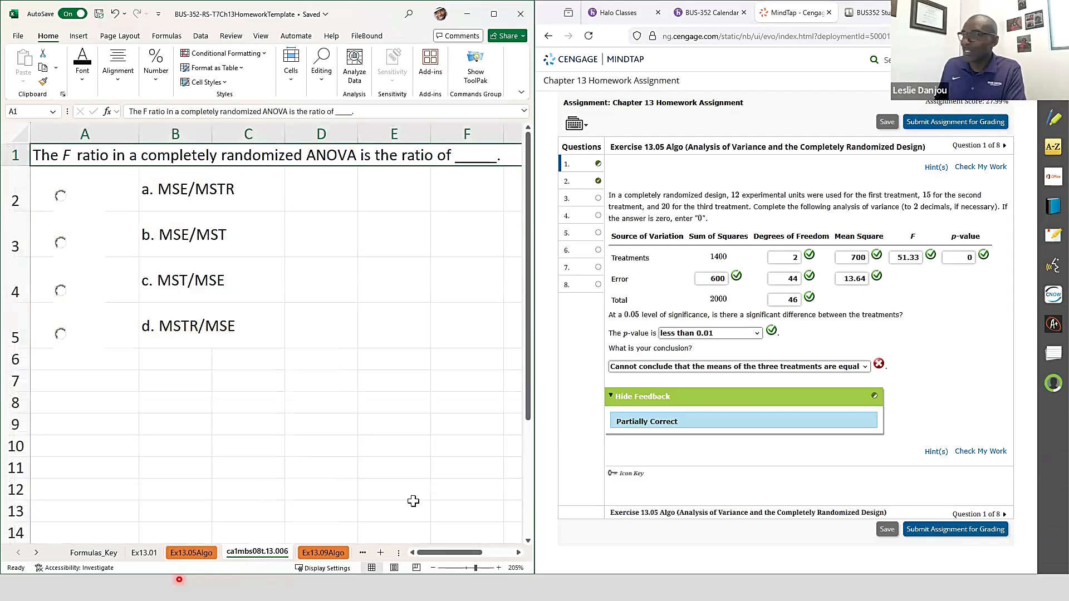
left_click(587, 206)
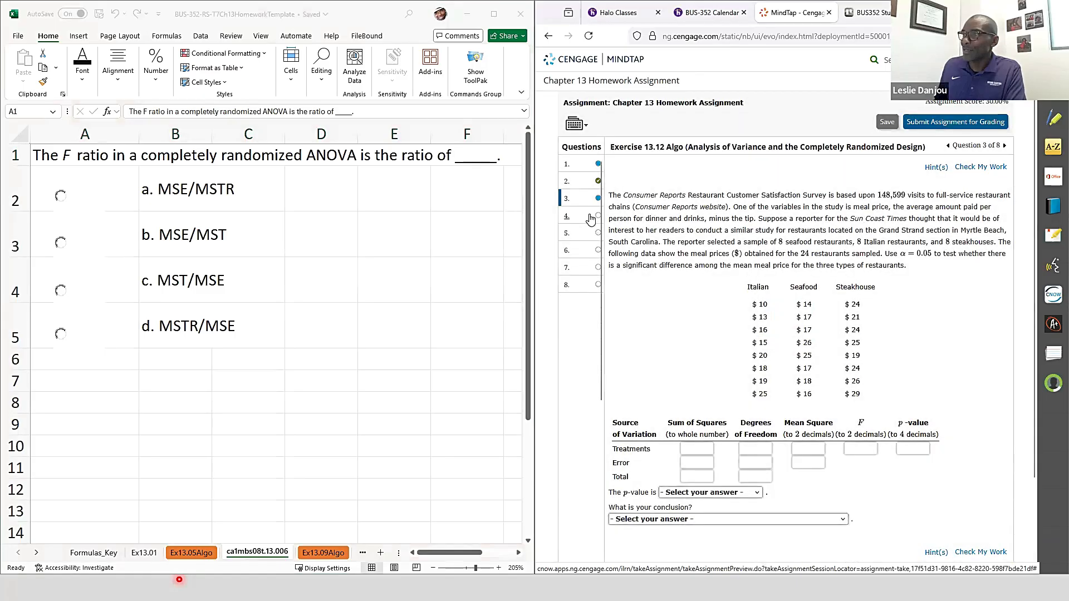
left_click(591, 218)
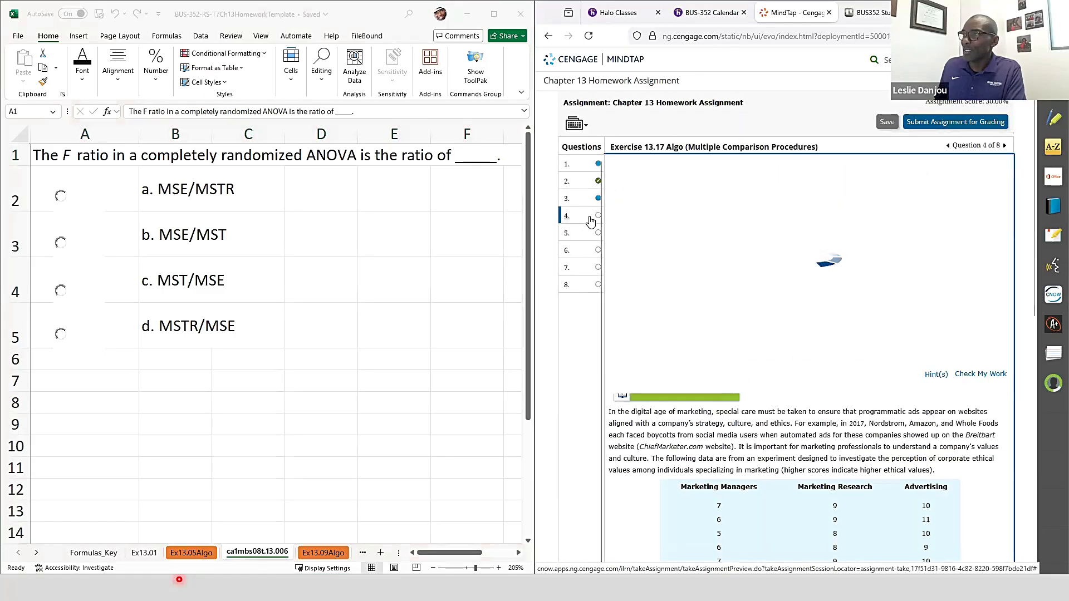
left_click(585, 218)
left_click(584, 219)
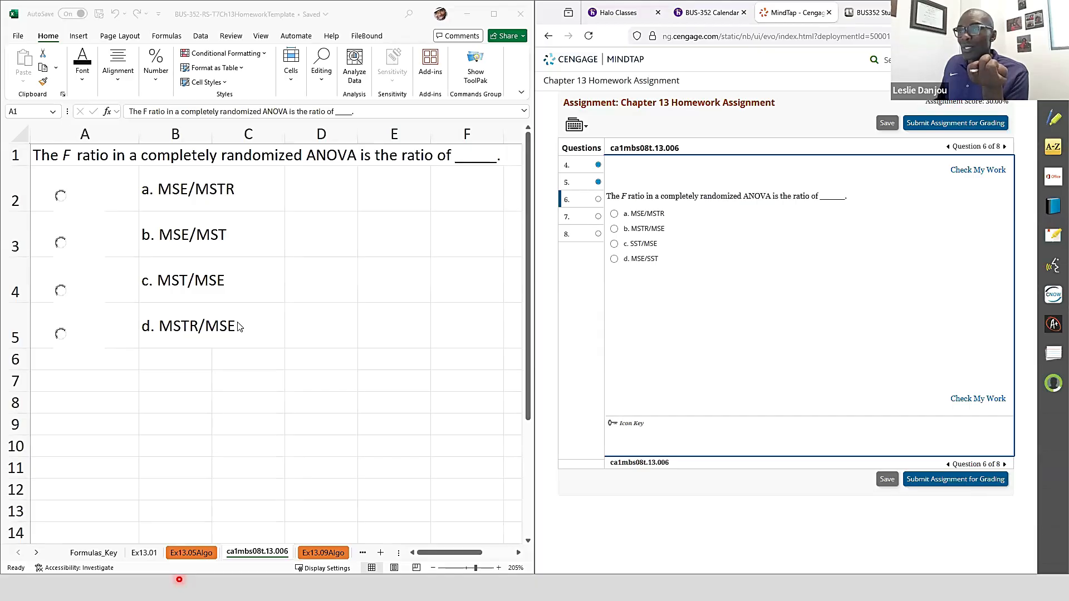
Answer the MindTap F ratio question with option b, MSTR/MSE, and check the work
left_click(199, 326)
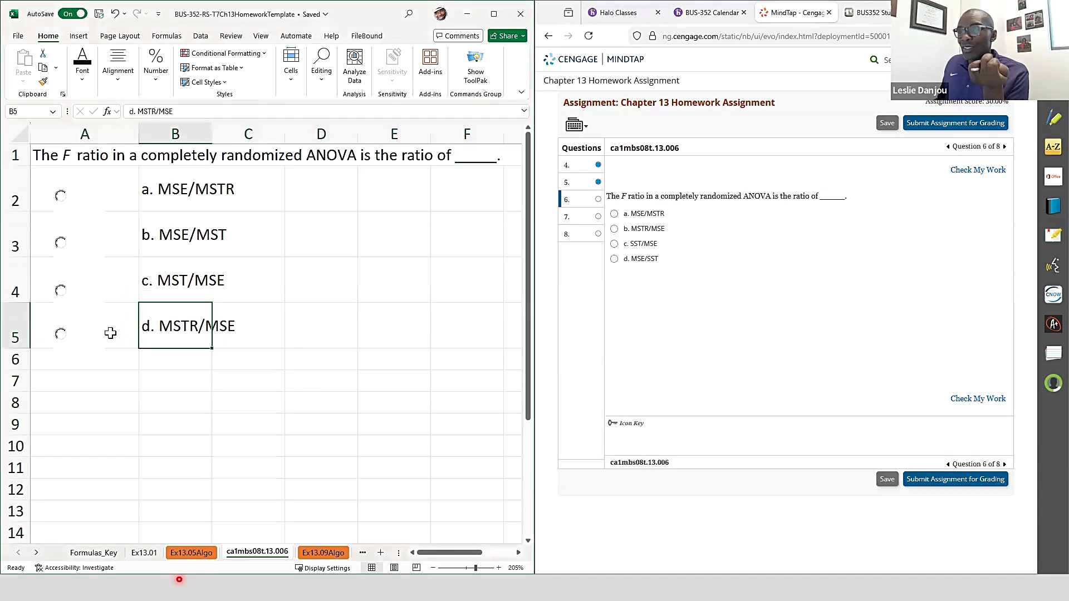
left_click(655, 230)
left_click(971, 171)
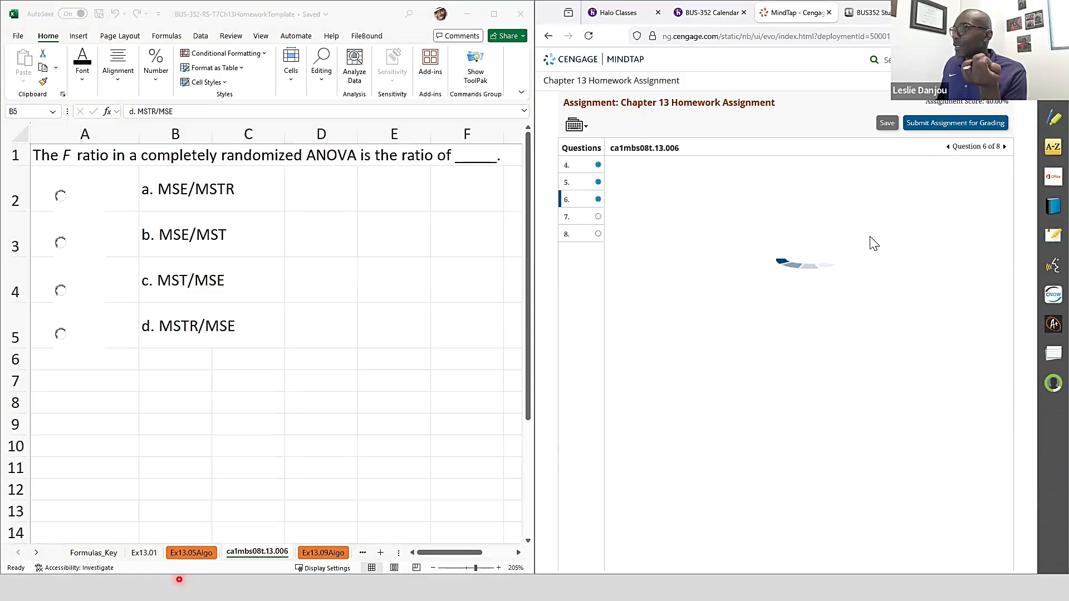
Mark answer d. MSTR/MSE in the ca1mbs08t.13.006 worksheet with red text and select its option
left_click(160, 335)
left_click(88, 86)
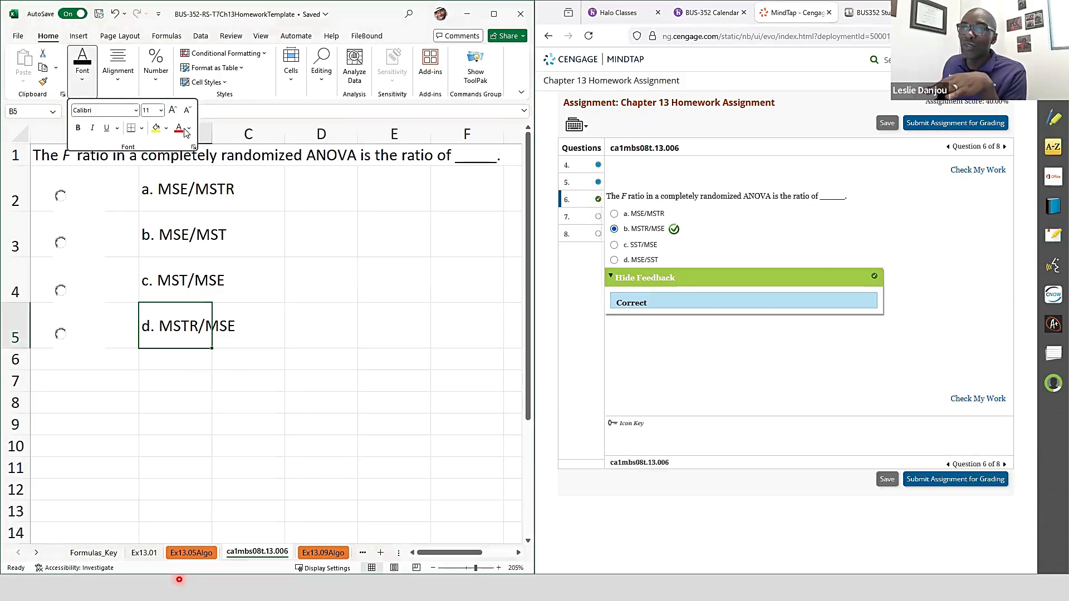
left_click(179, 127)
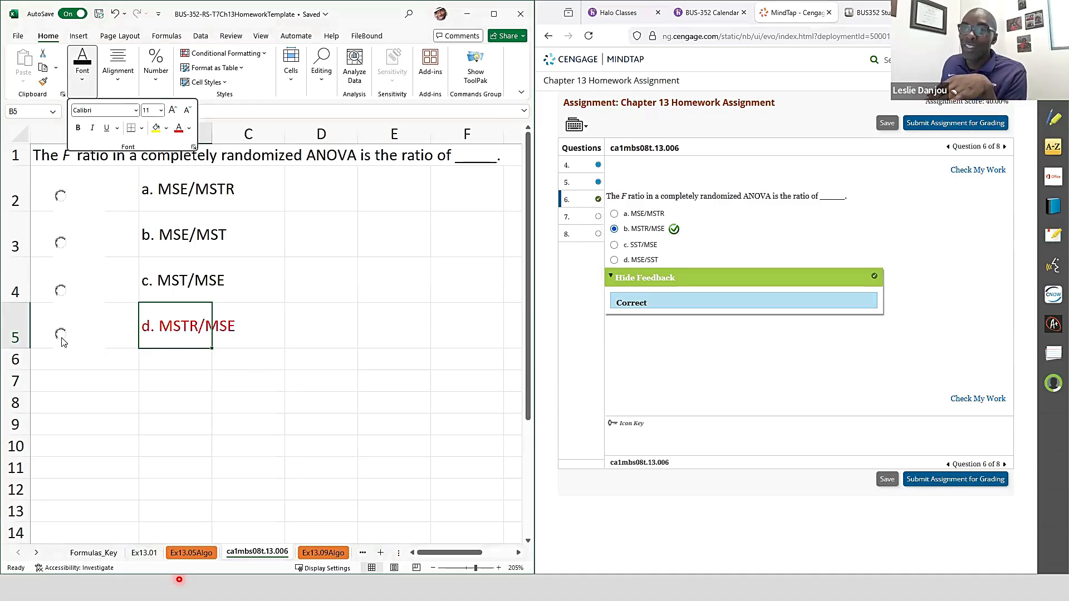
left_click(61, 336)
left_click(64, 334)
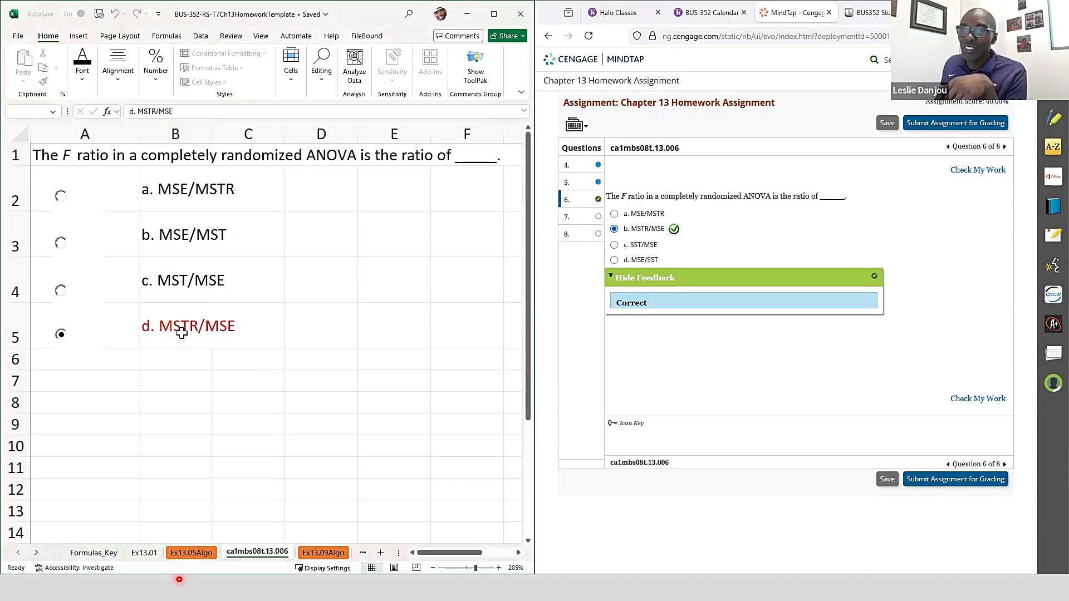
left_click(205, 332)
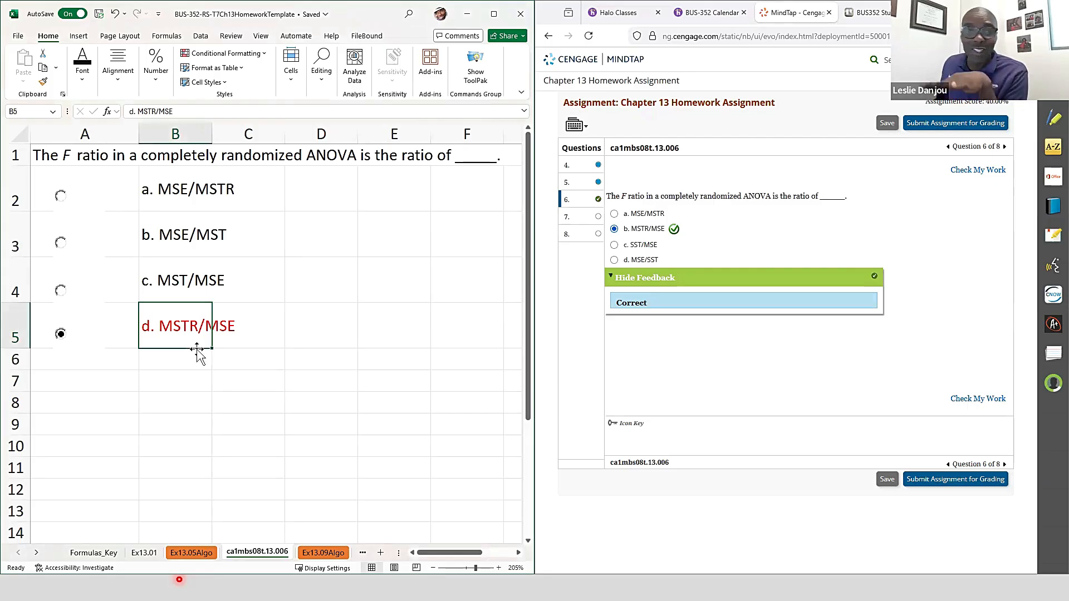
Open the Ex13.09Algo worksheet and bring up the matching Exercise 13.09 Algo, question 5, in MindTap
left_click(318, 553)
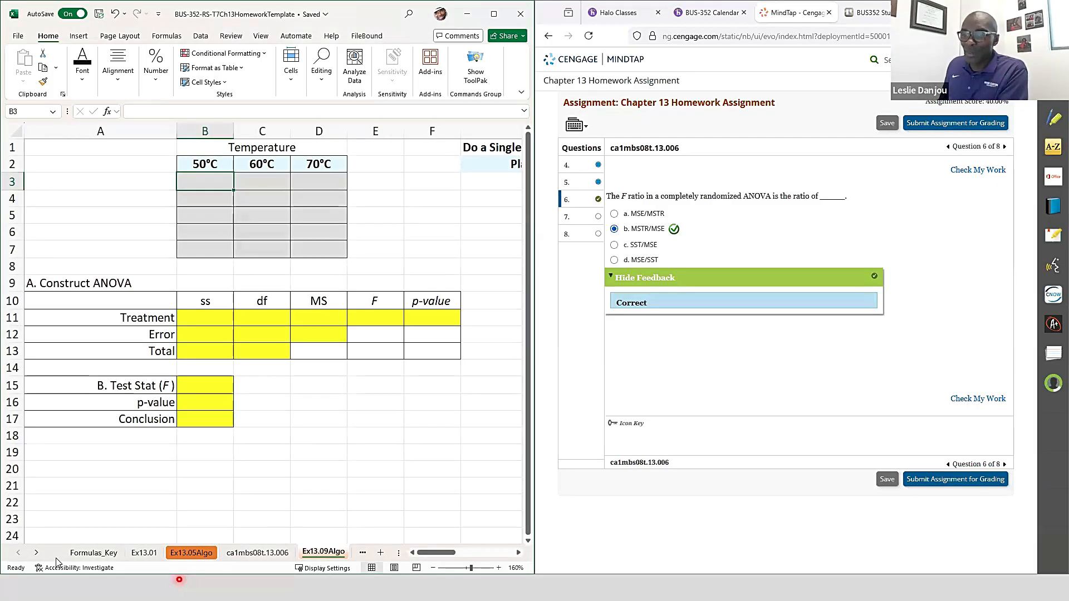
left_click(37, 552)
left_click(37, 552)
left_click(36, 553)
left_click(36, 553)
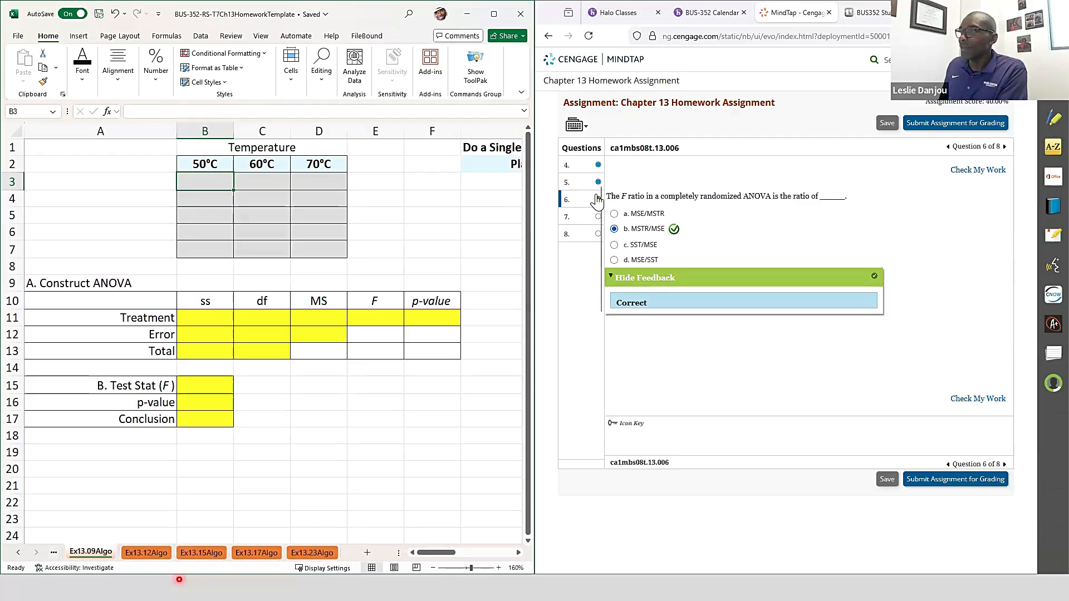
left_click(584, 166)
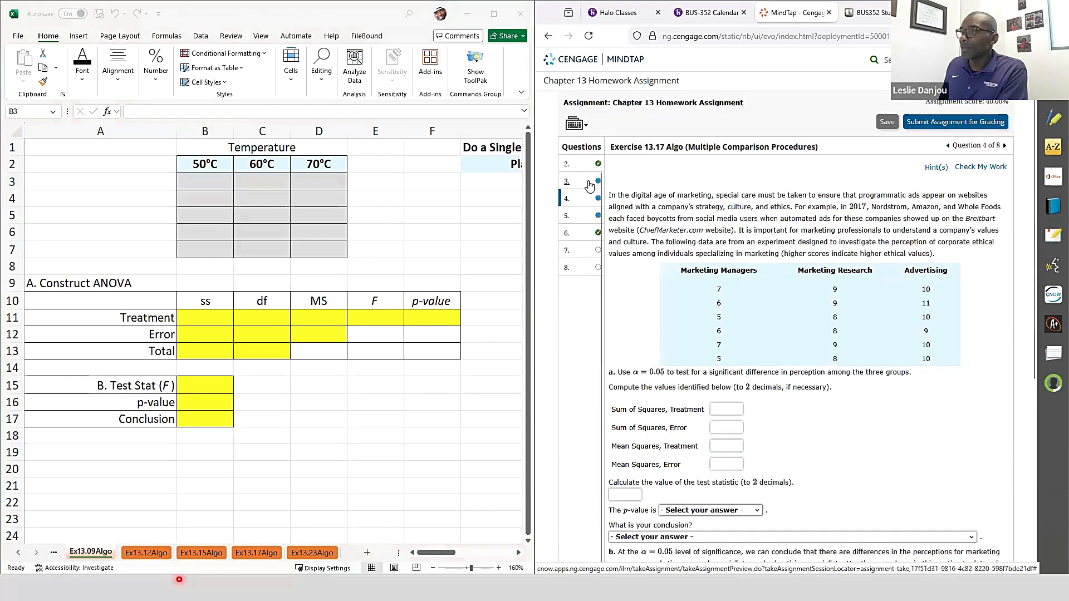
left_click(589, 186)
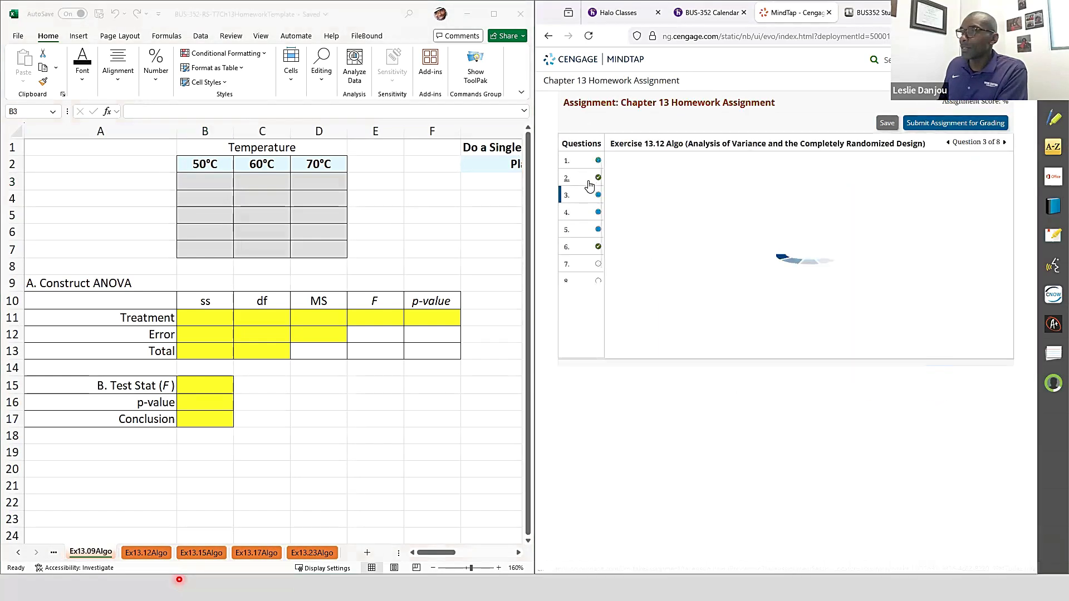
left_click(587, 232)
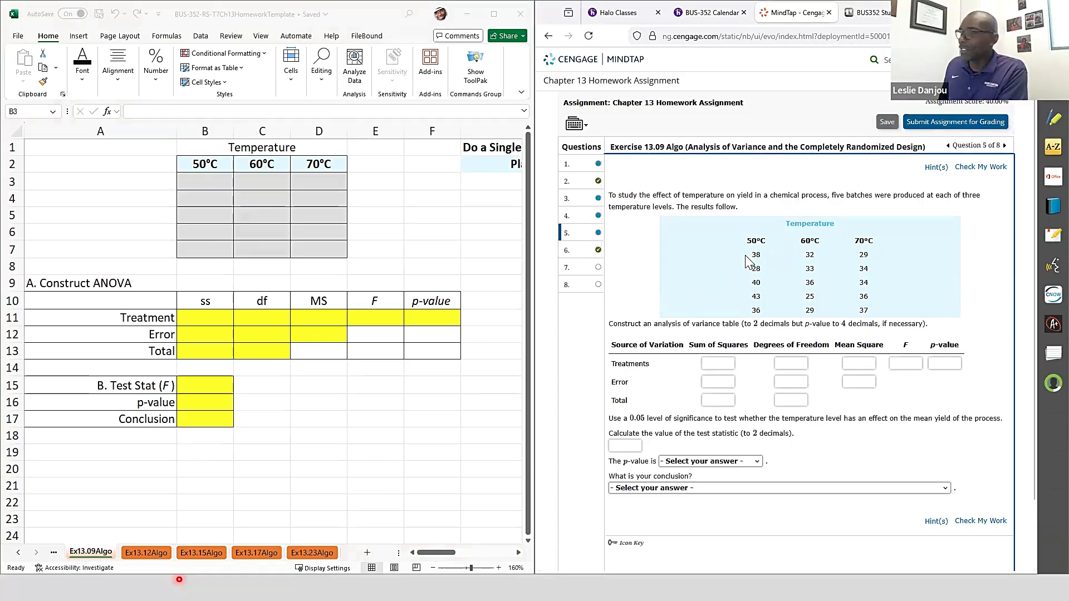
Copy the 15 temperature yield values from MindTap Exercise 13.09 Algo and paste them into the Ex13.09Algo worksheet starting at cell B3
left_click_drag(745, 256, 871, 309)
key("ctrl+c")
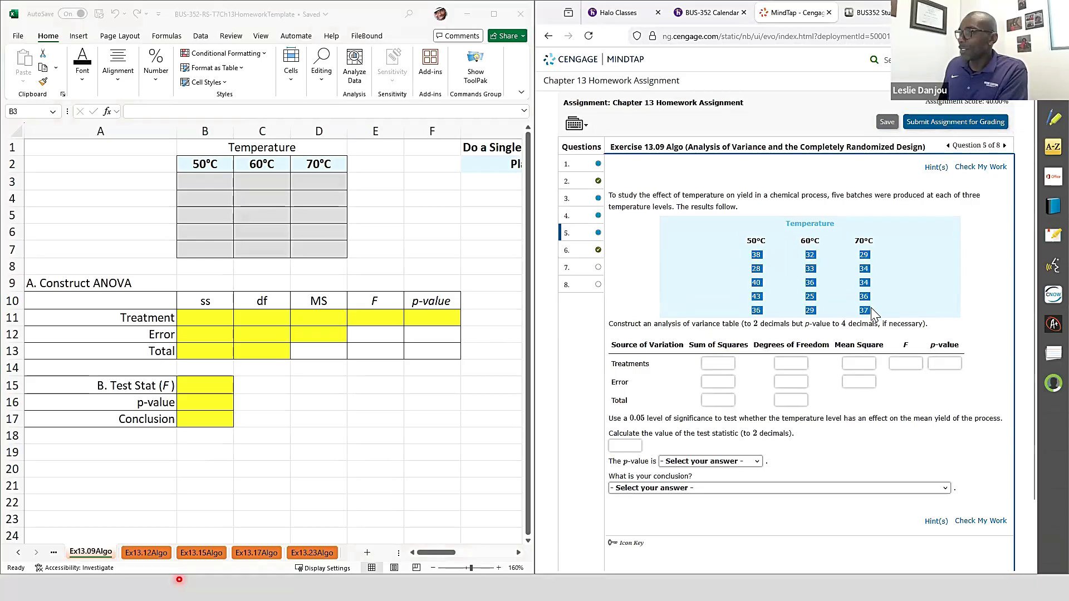
left_click(198, 178)
key("ctrl+v")
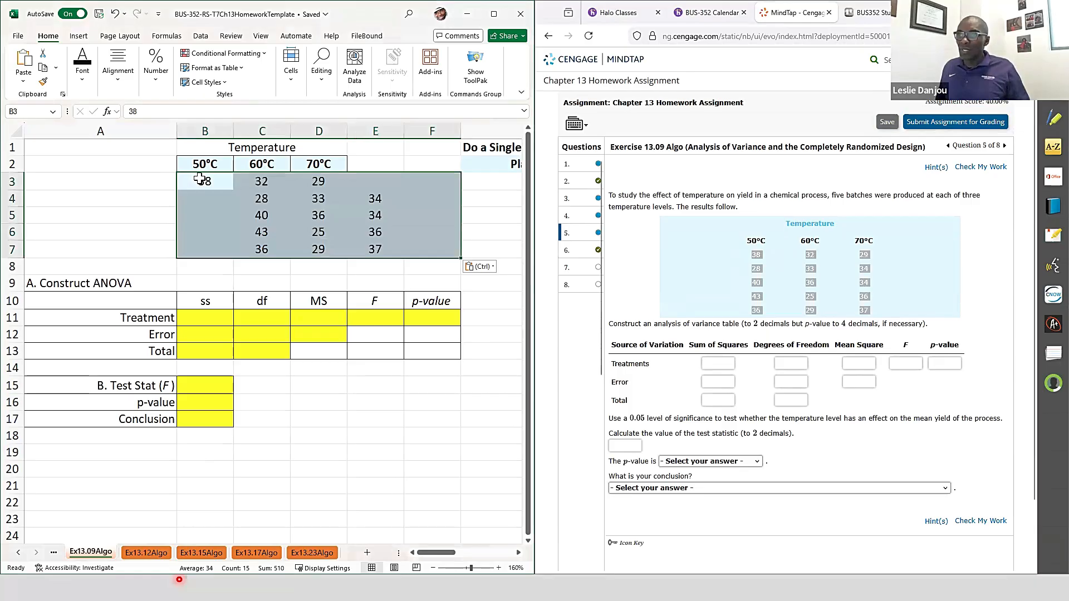
Move the misaligned block C4:E7 to B4:D7 so it sits under the temperature headings, and maximize the Excel window
left_click(273, 206)
left_click_drag(273, 206, 363, 249)
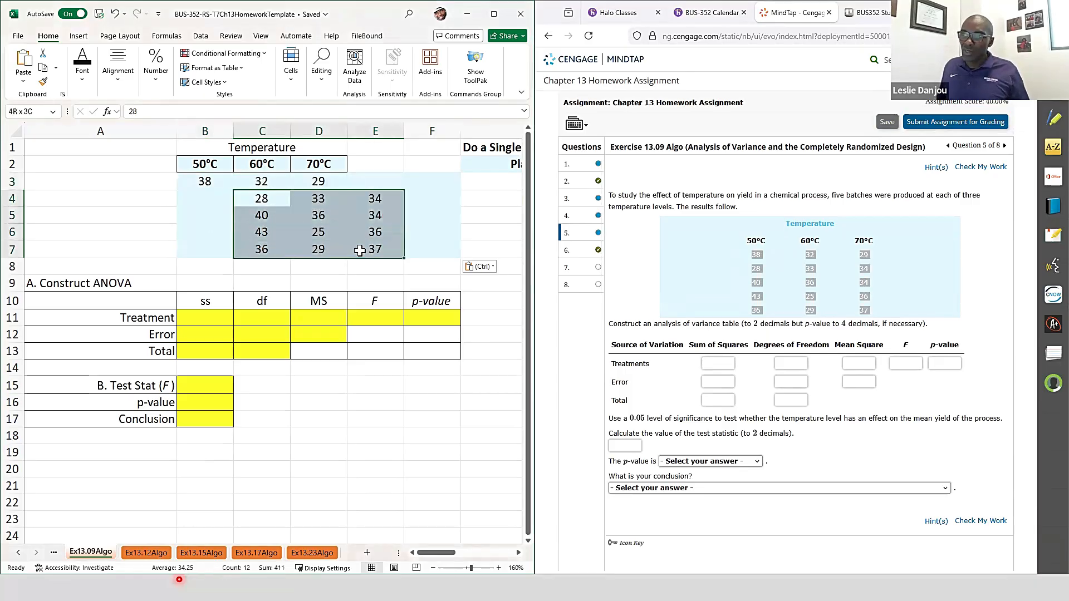
left_click_drag(234, 228, 219, 230)
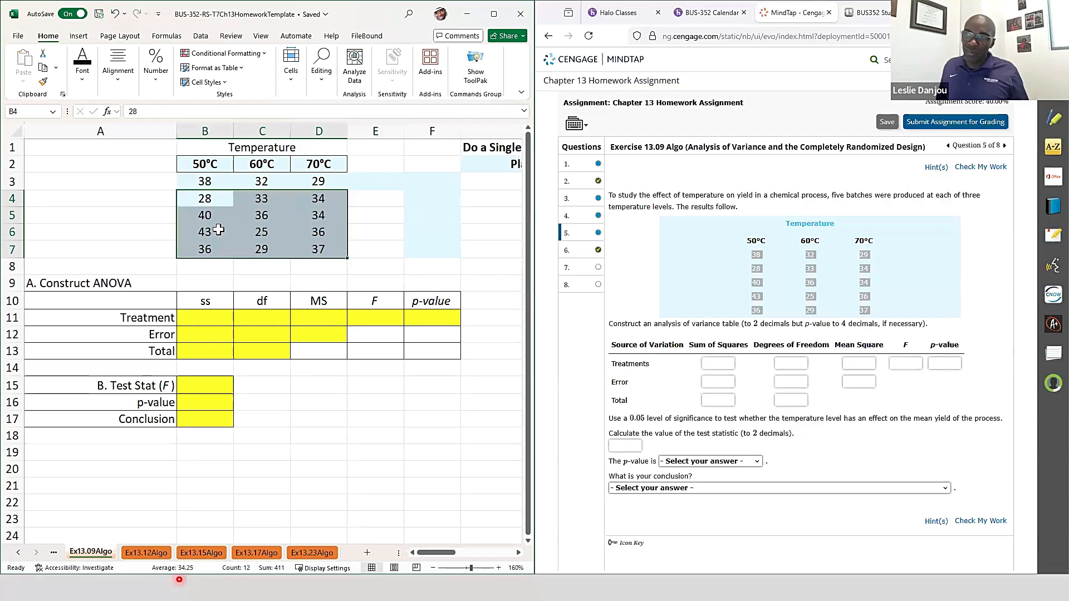
left_click(271, 215)
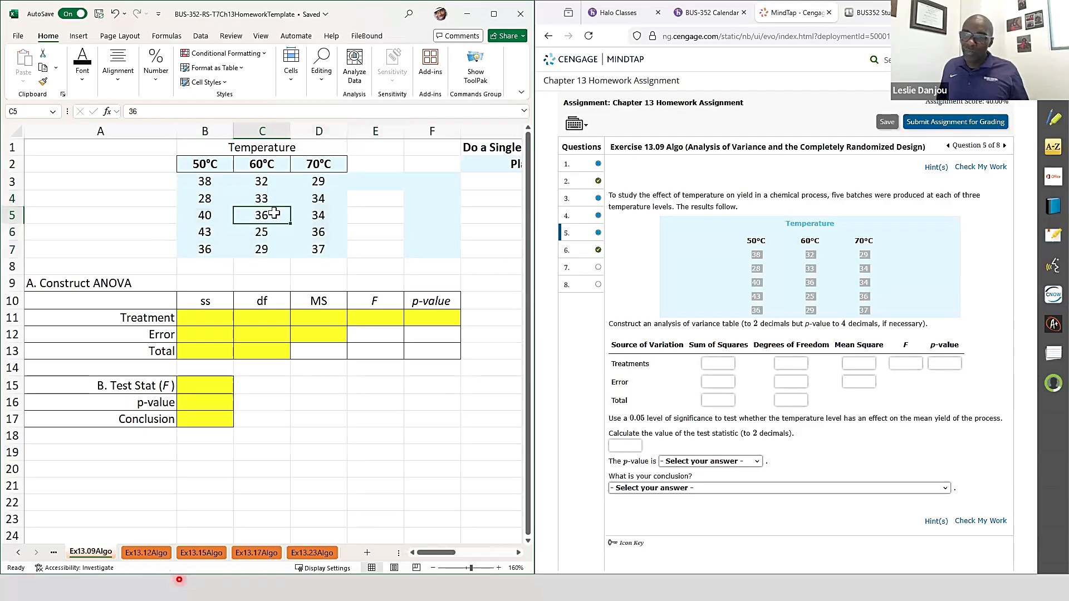
left_click(493, 14)
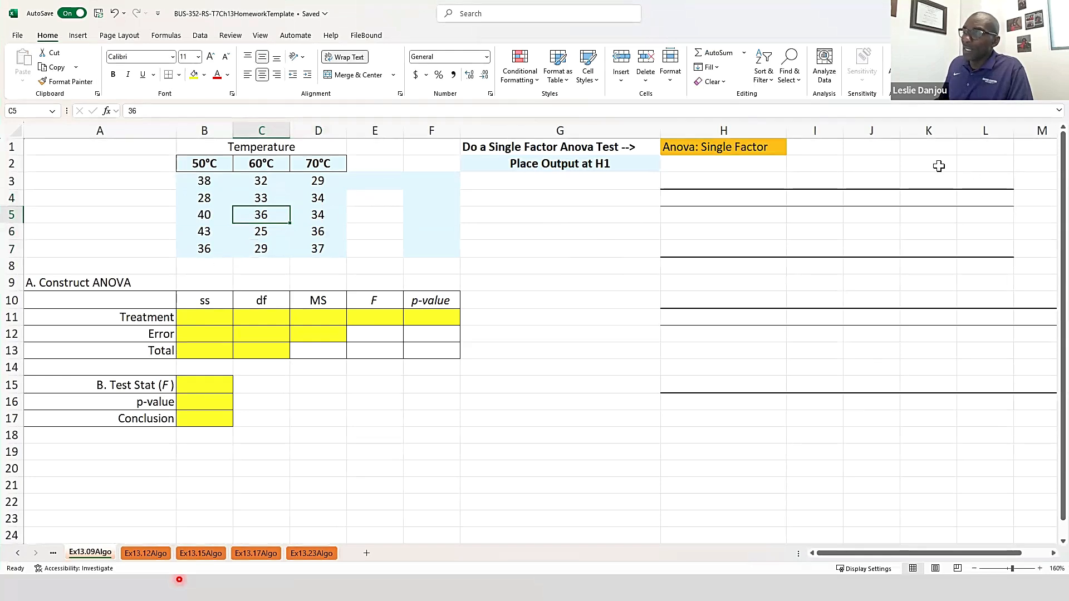
Switch to the slide show and advance through the ANOVA slides to the Ex13.15Algo slide
mouse_move(53, 590)
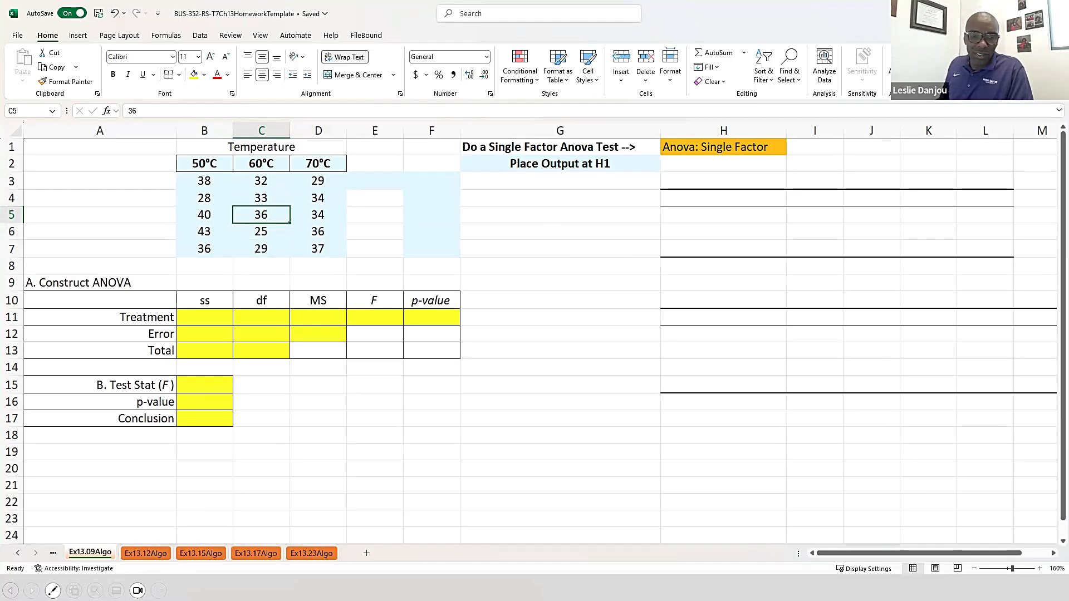
key("Right")
key("Right")
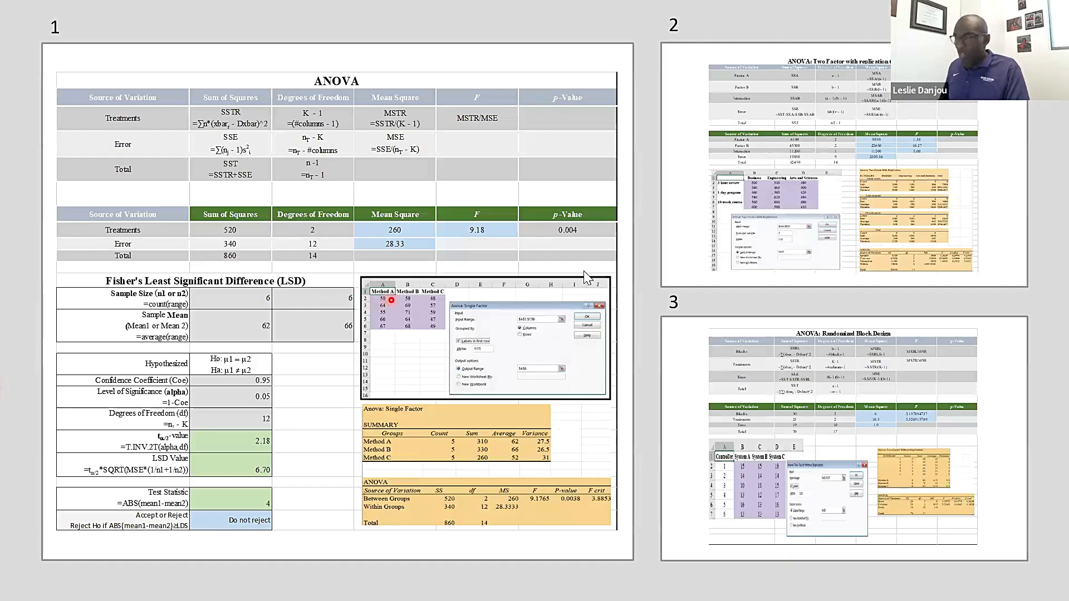
key("Right")
key("Right")
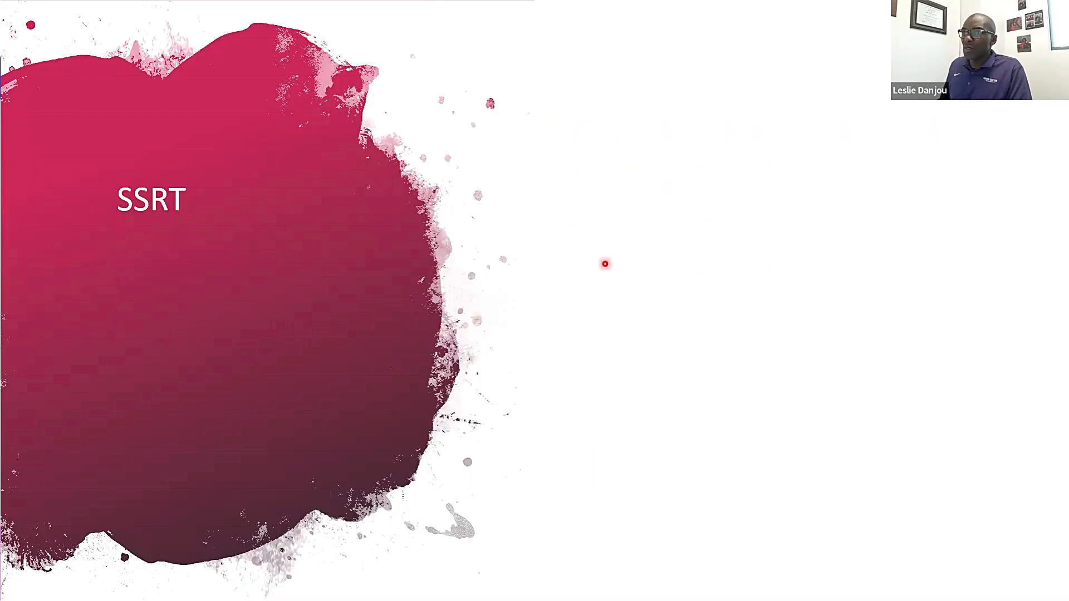
key("Right")
key("Right")
key("Right")
key("Right")
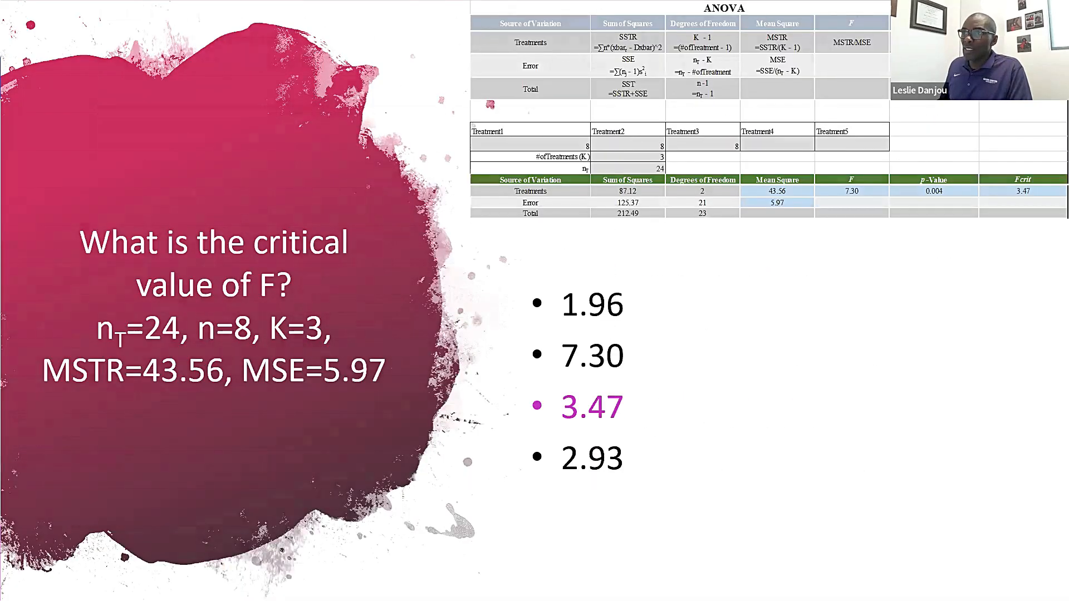
key("Right")
key("Right")
key("Right")
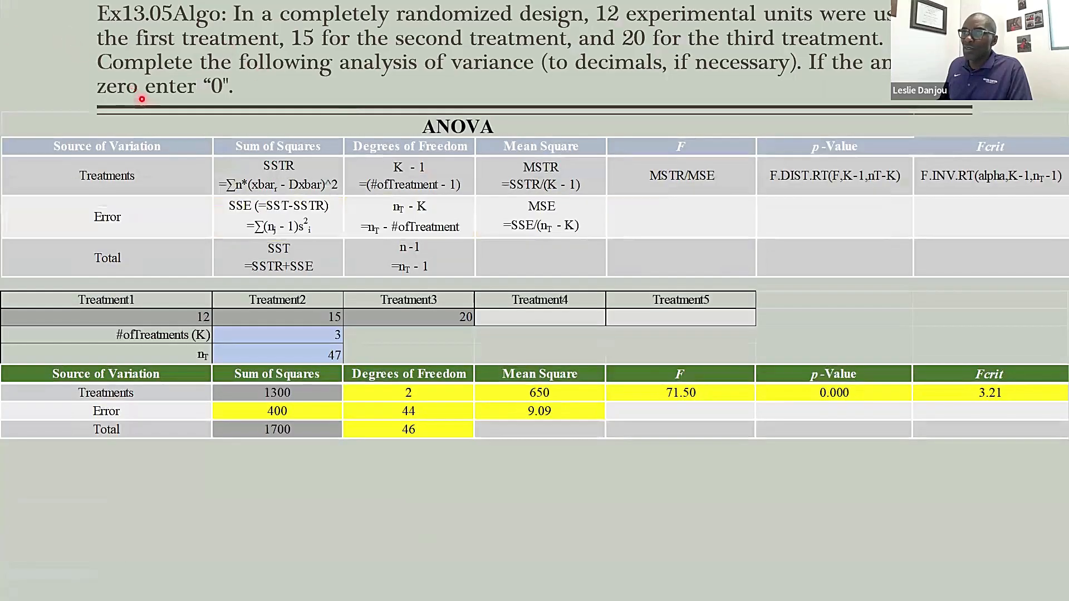
key("Right")
key("Right")
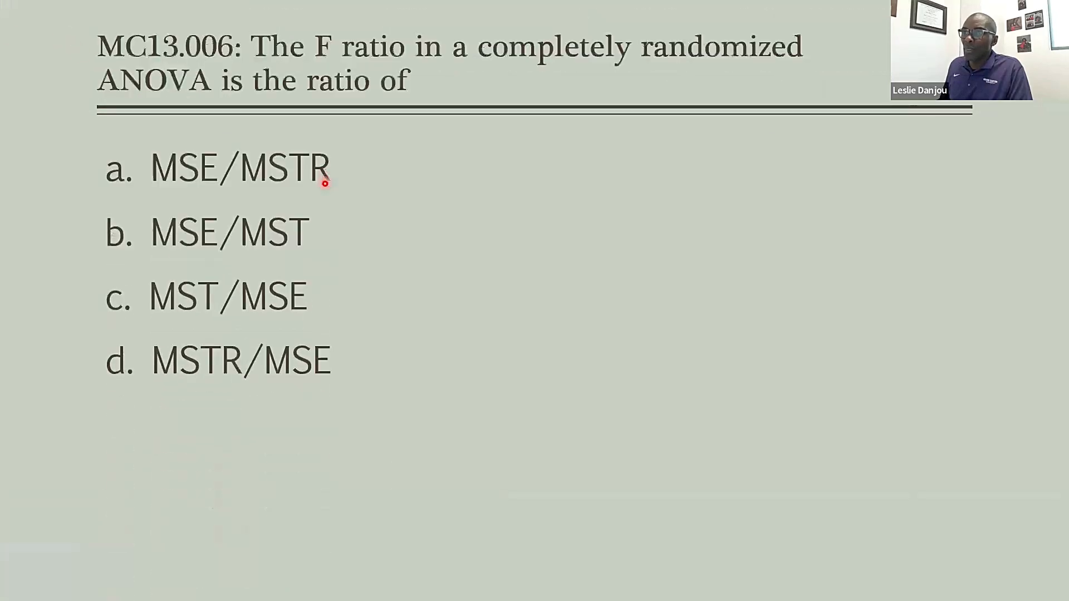
key("Right")
key("Right")
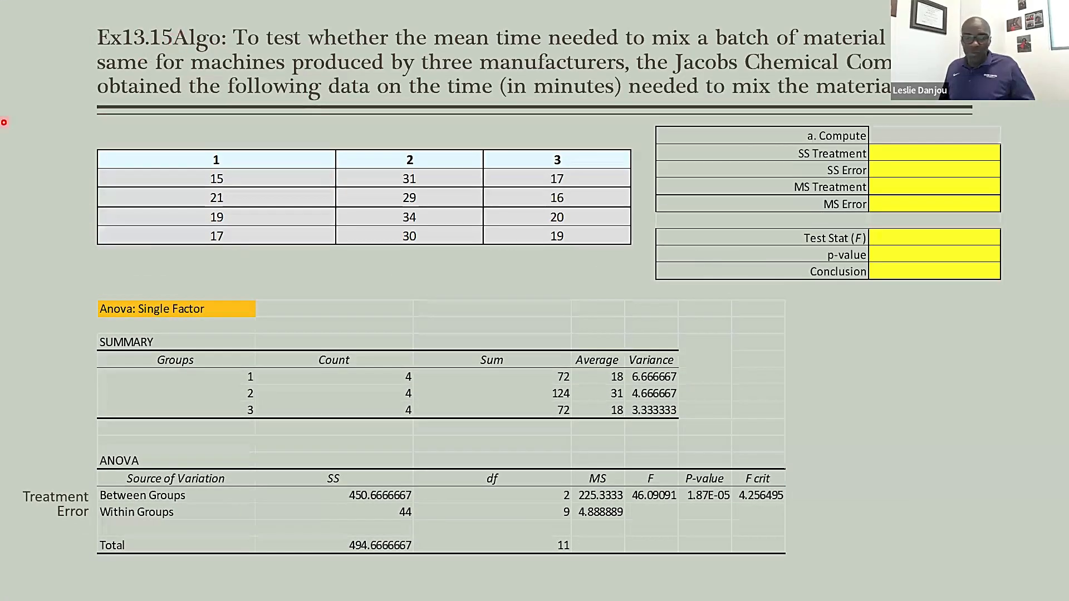
Switch back to the Ex13.09Algo worksheet in Excel and open the Anova: Single Factor data analysis tool
key("alt+Tab")
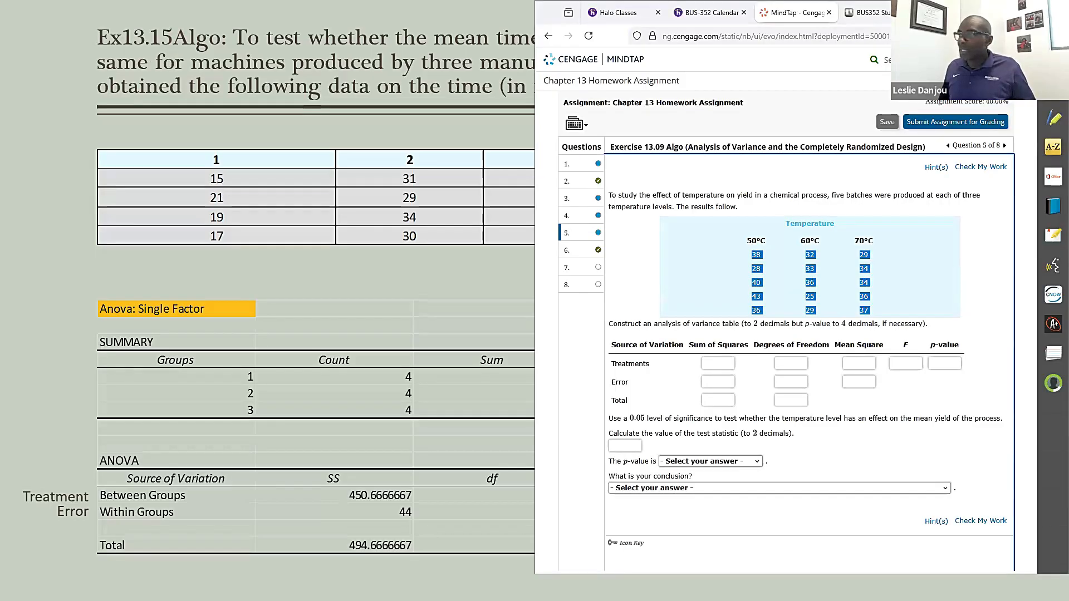
key("alt+Tab")
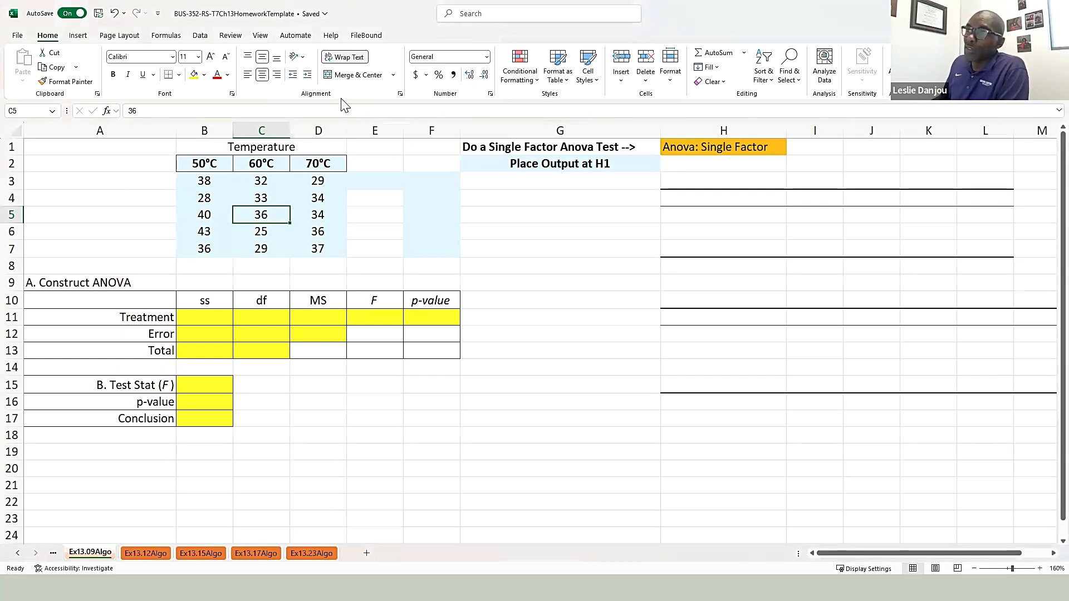
left_click(200, 38)
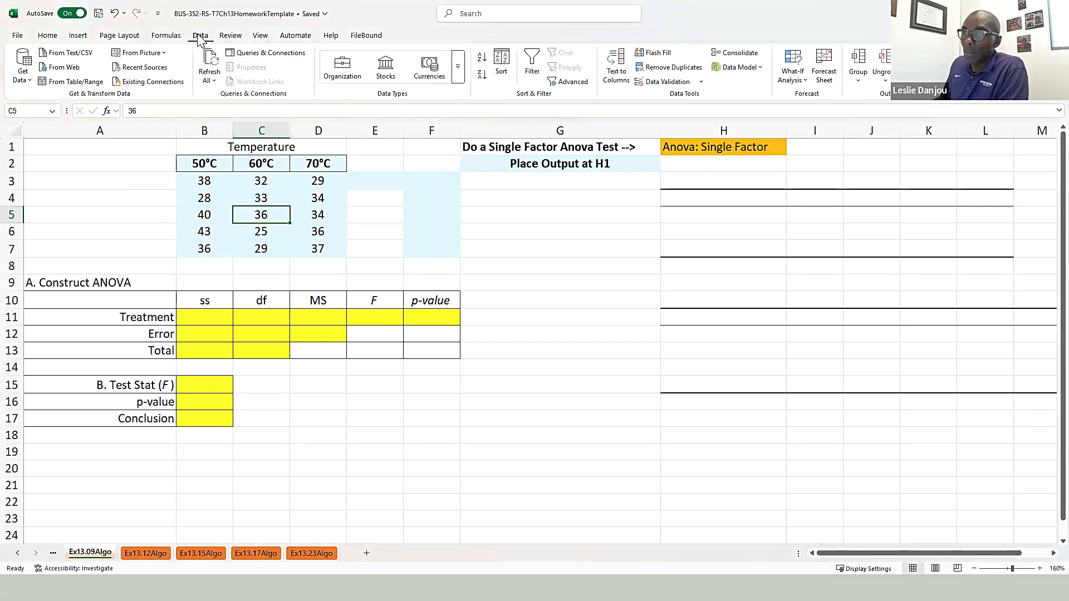
left_click(974, 53)
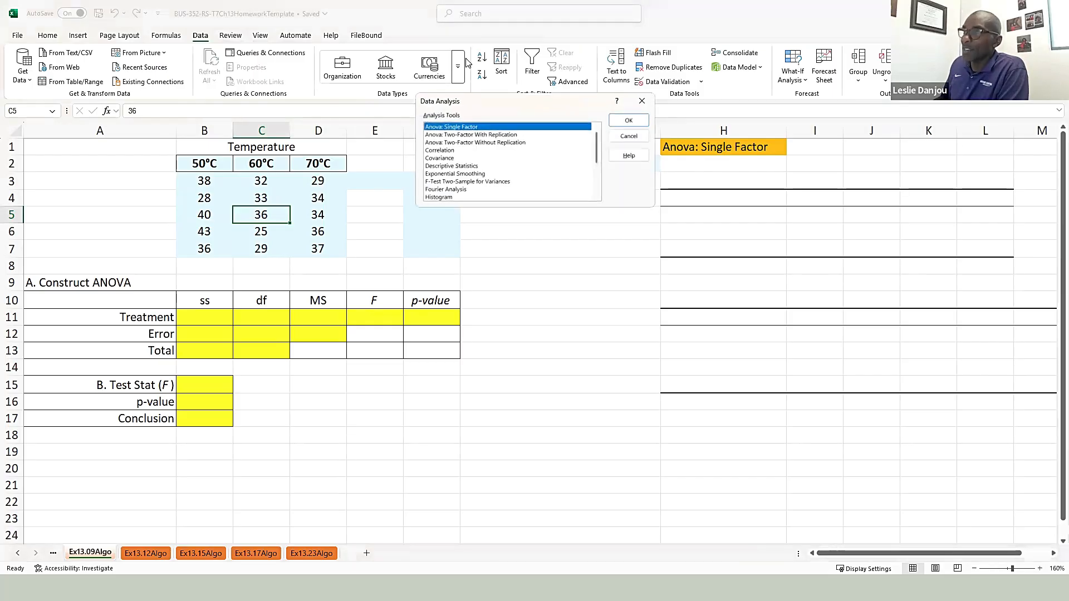
left_click(615, 123)
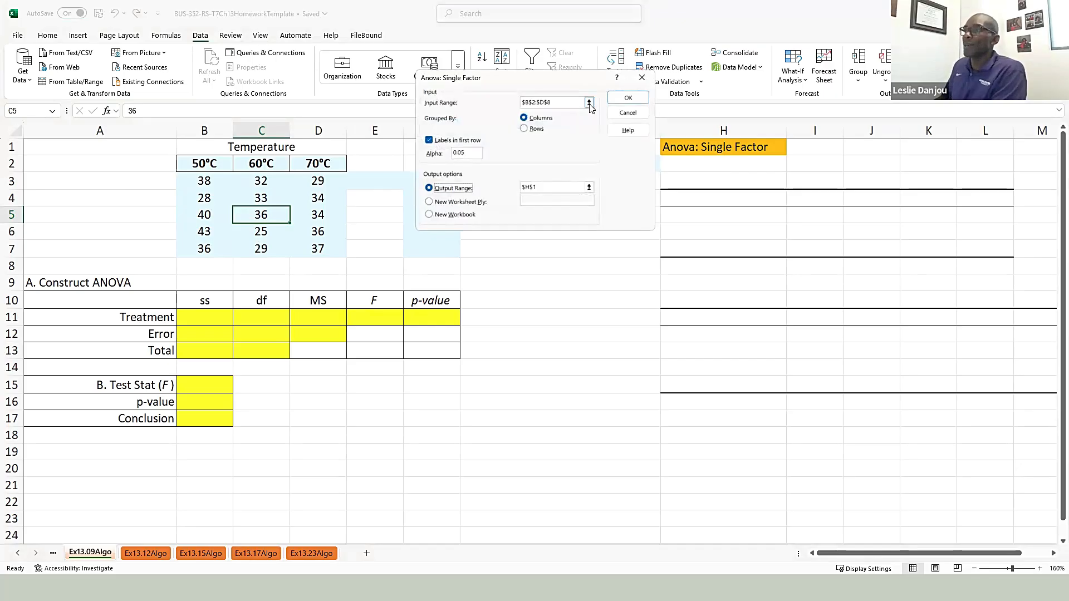
Run the single-factor ANOVA on input range $B$2:$D$7 with output at $H$1, overwriting the existing cells
left_click(588, 102)
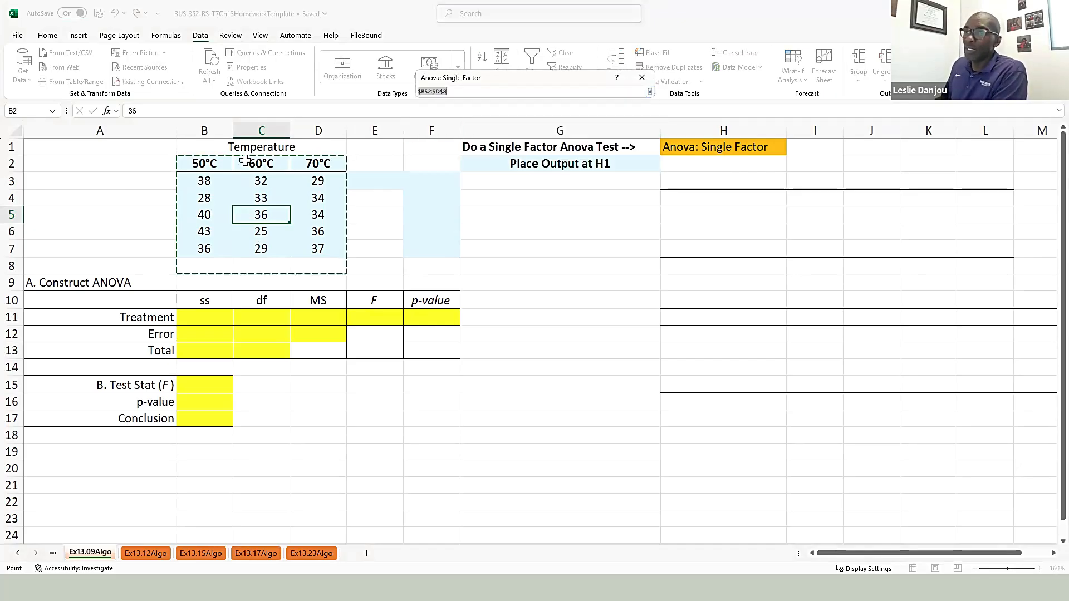
left_click_drag(204, 163, 329, 249)
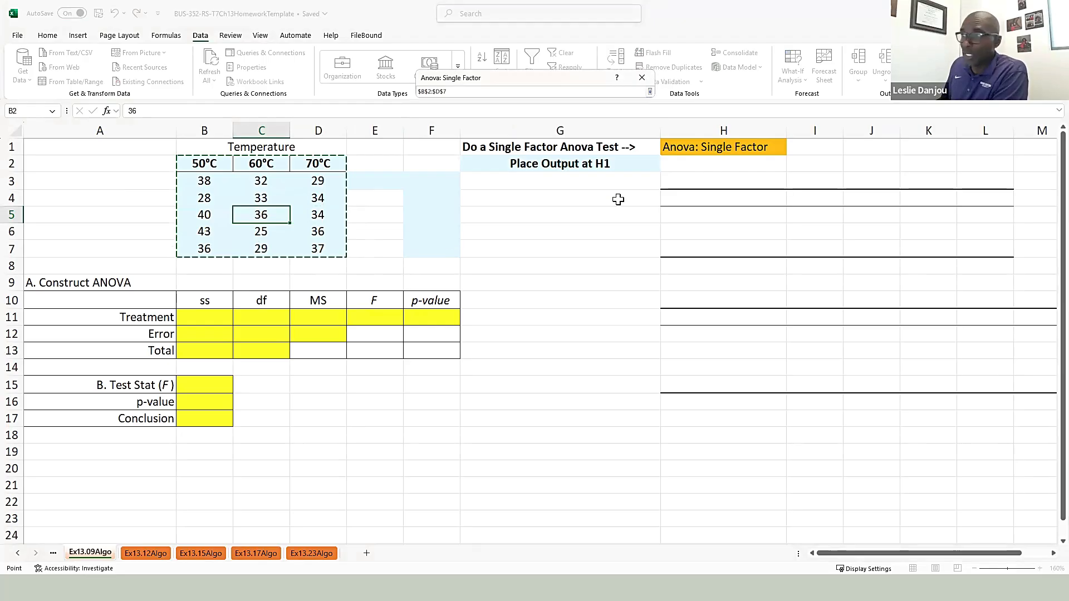
left_click(650, 92)
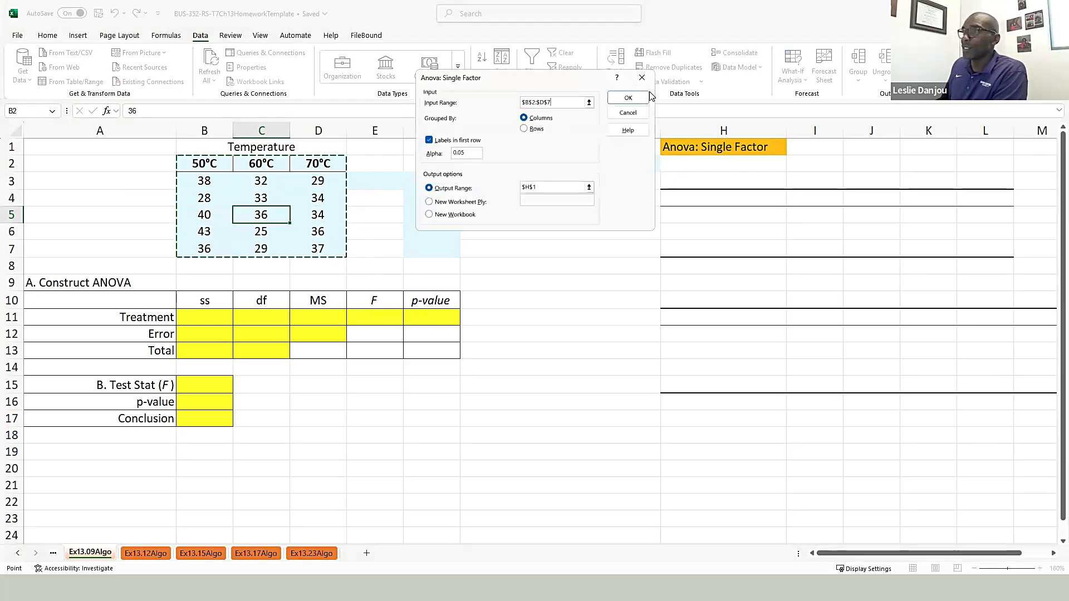
left_click(542, 187)
left_click(708, 147)
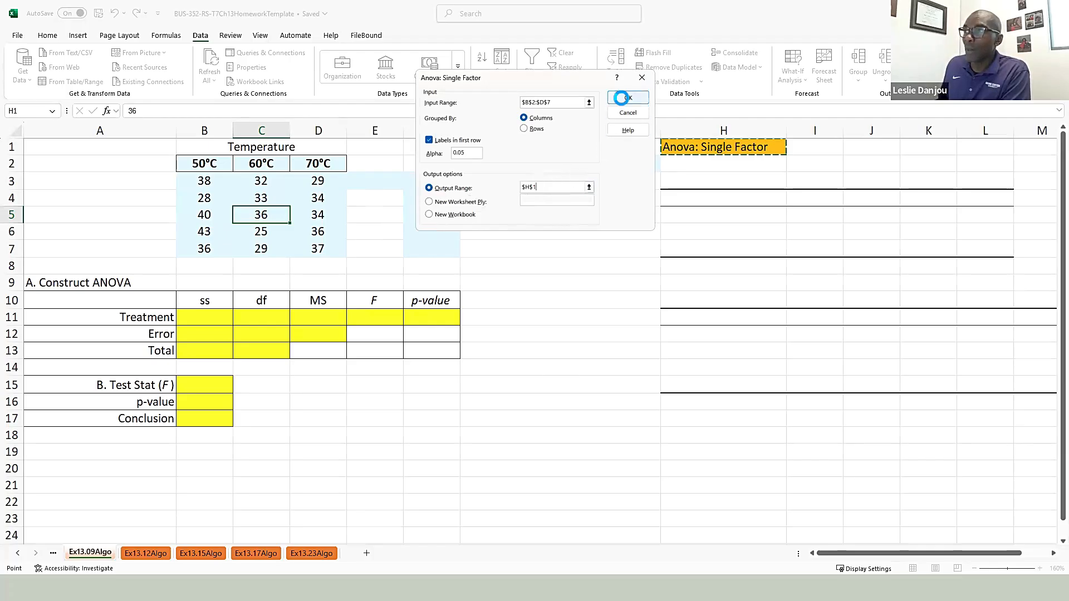
left_click(628, 97)
left_click(496, 323)
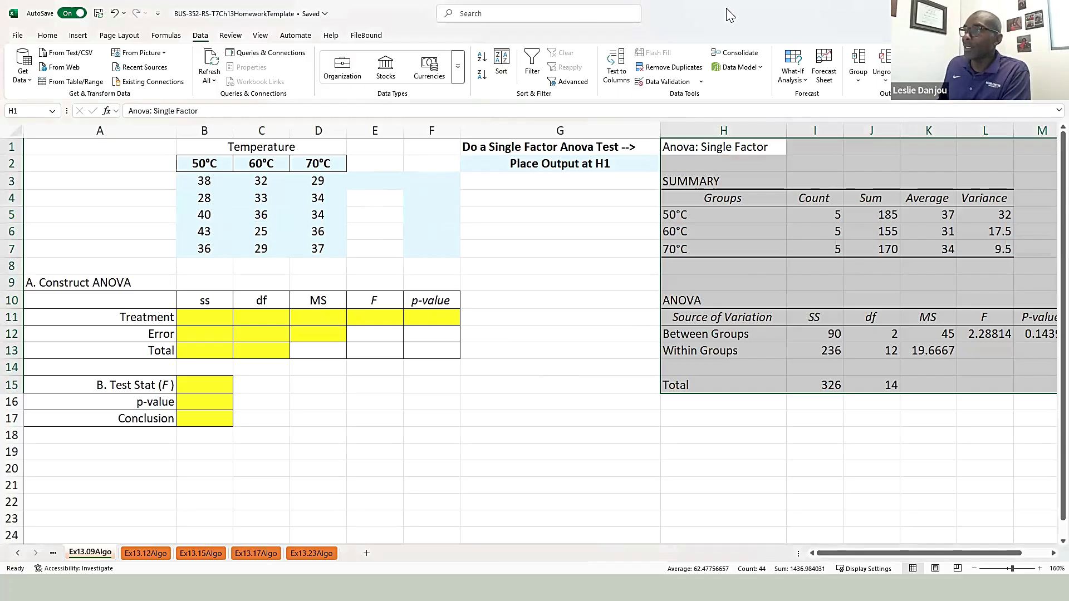
Restore Excel to half-screen, examine the row labels beside the ANOVA output on the Ex13.15Algo slide, and return to Excel and MindTap side by side
left_click_drag(643, 26, 0, 133)
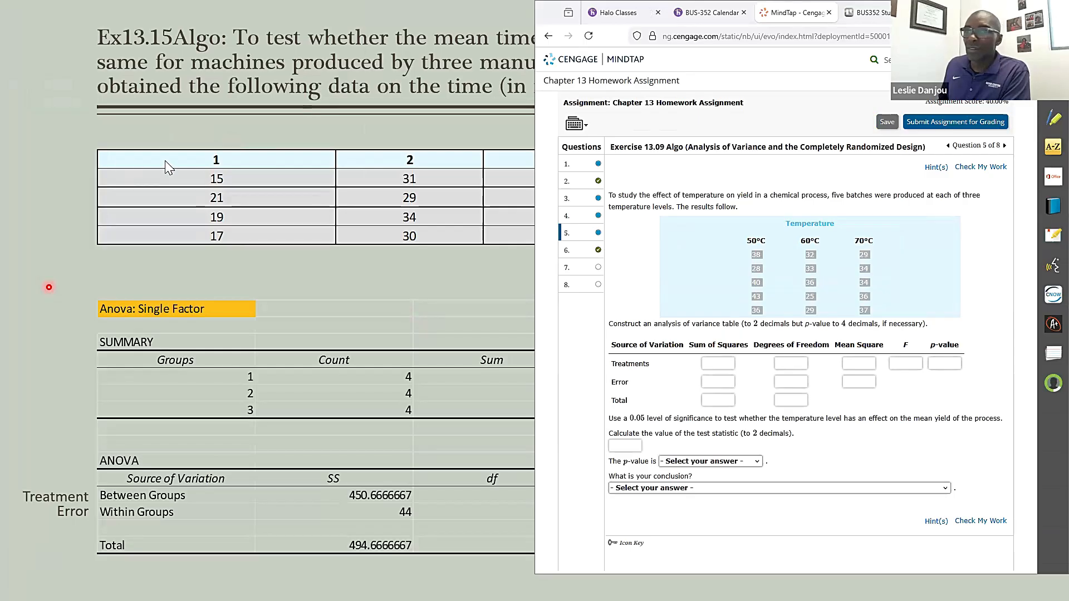
left_click(184, 294)
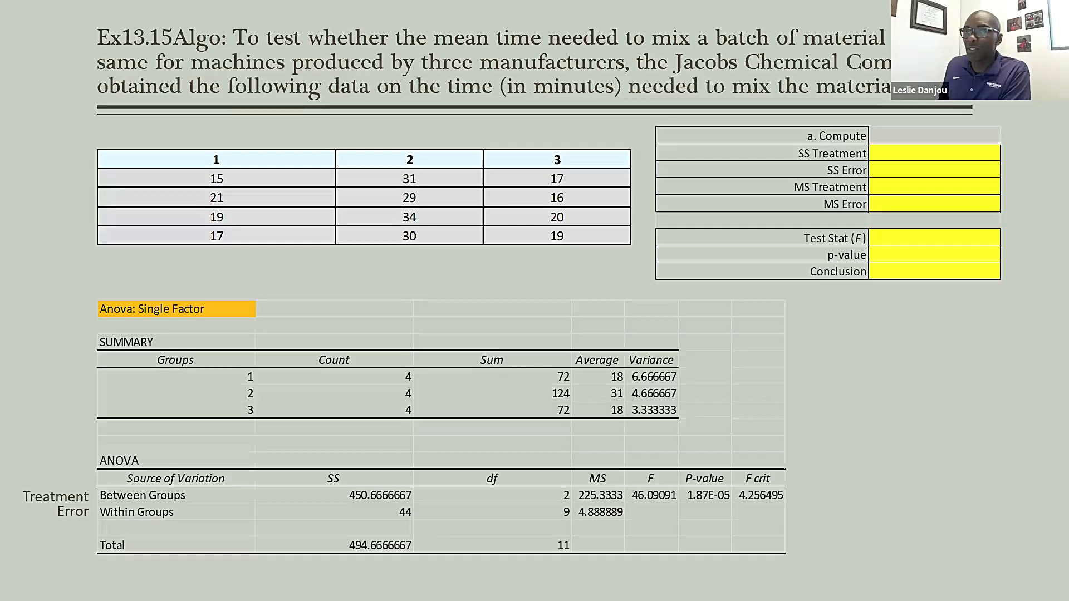
key("alt+Tab")
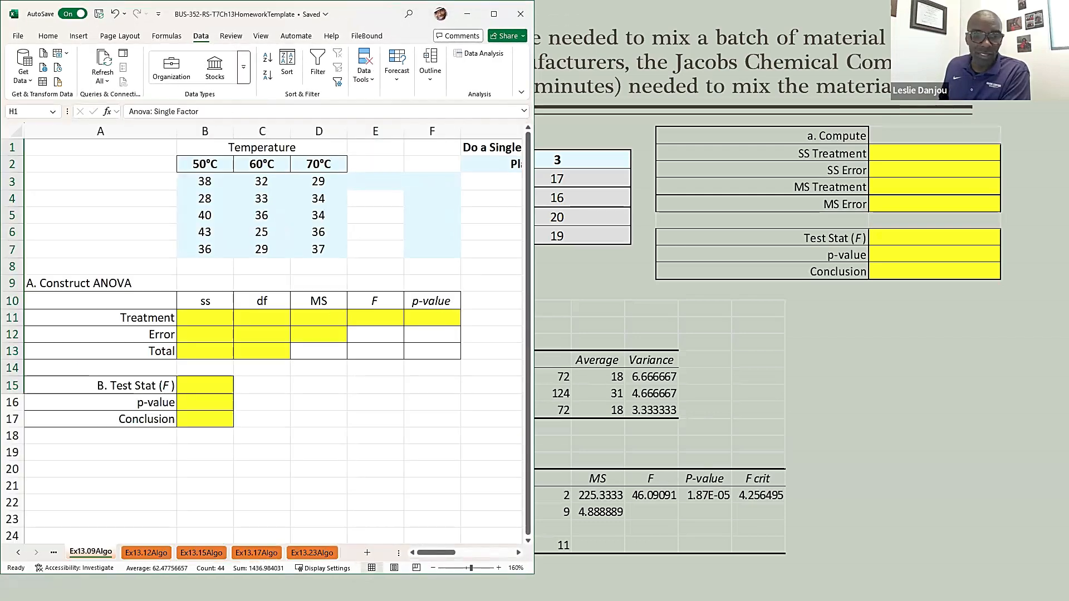
key("alt+Tab")
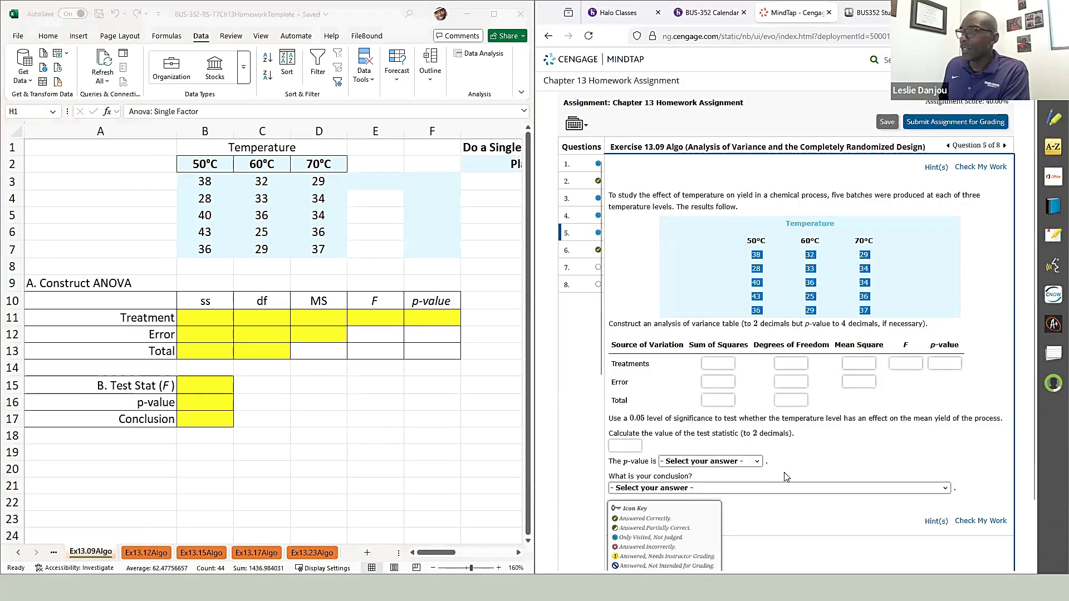
Label the ANOVA output rows by entering Treatment in G12 beside Between Groups and Error in G13 beside Within Groups
left_click(518, 553)
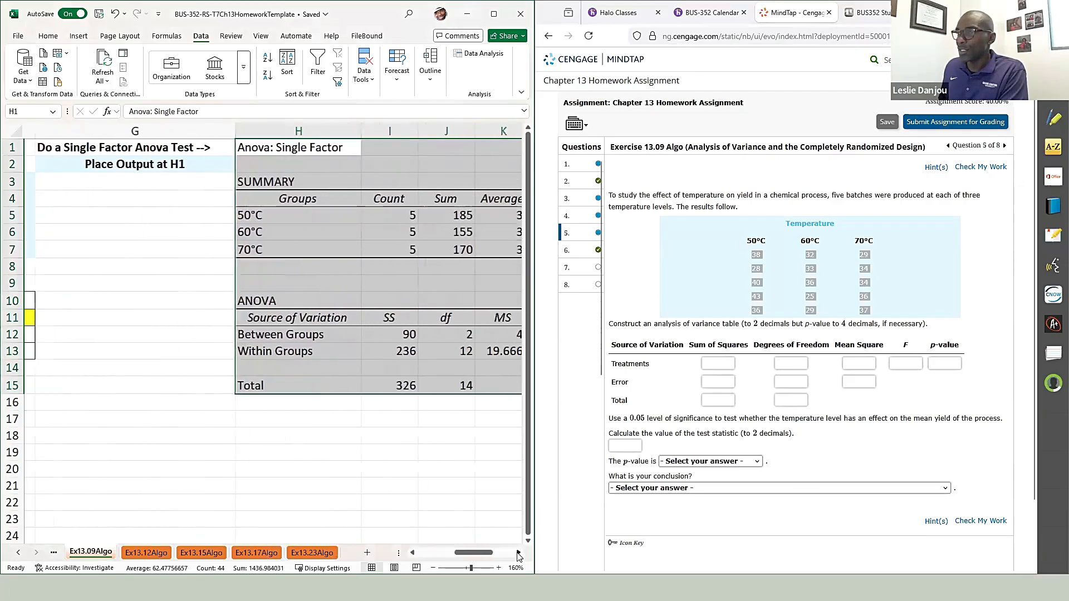
left_click(518, 555)
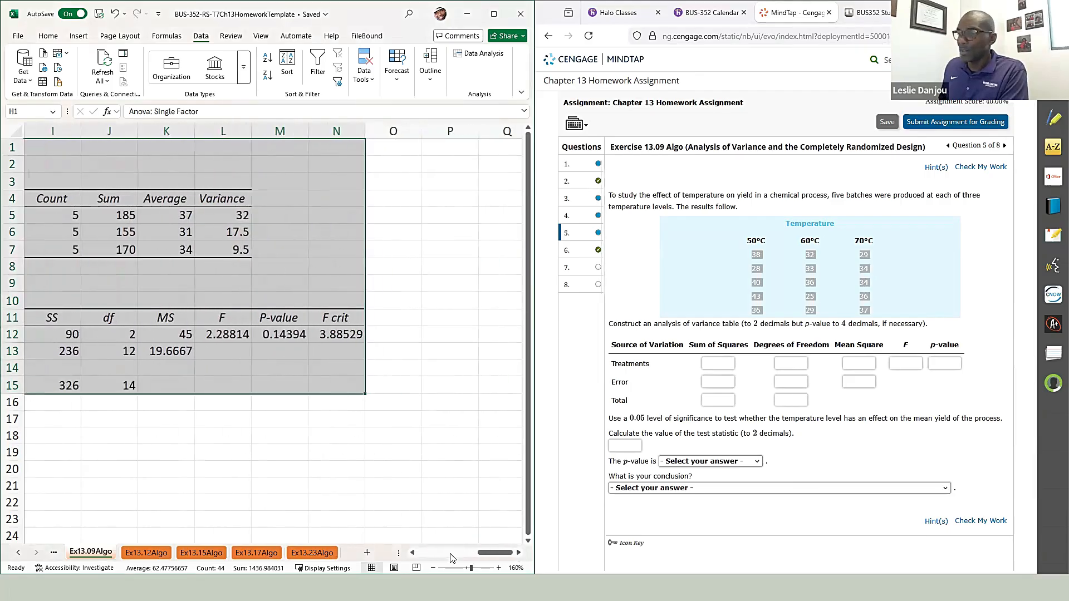
left_click(413, 553)
left_click(412, 552)
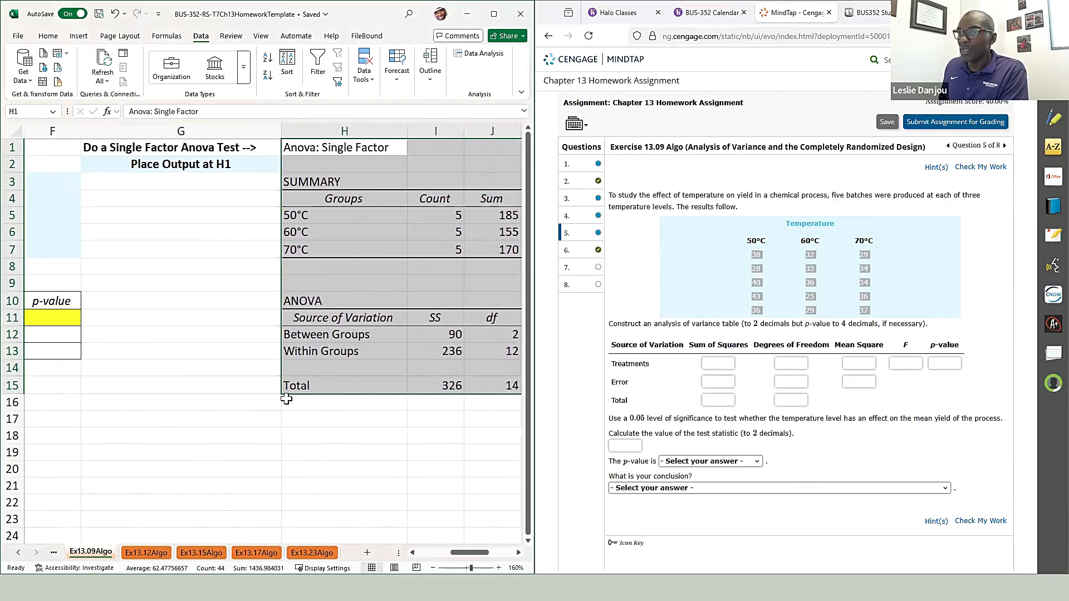
left_click(256, 334)
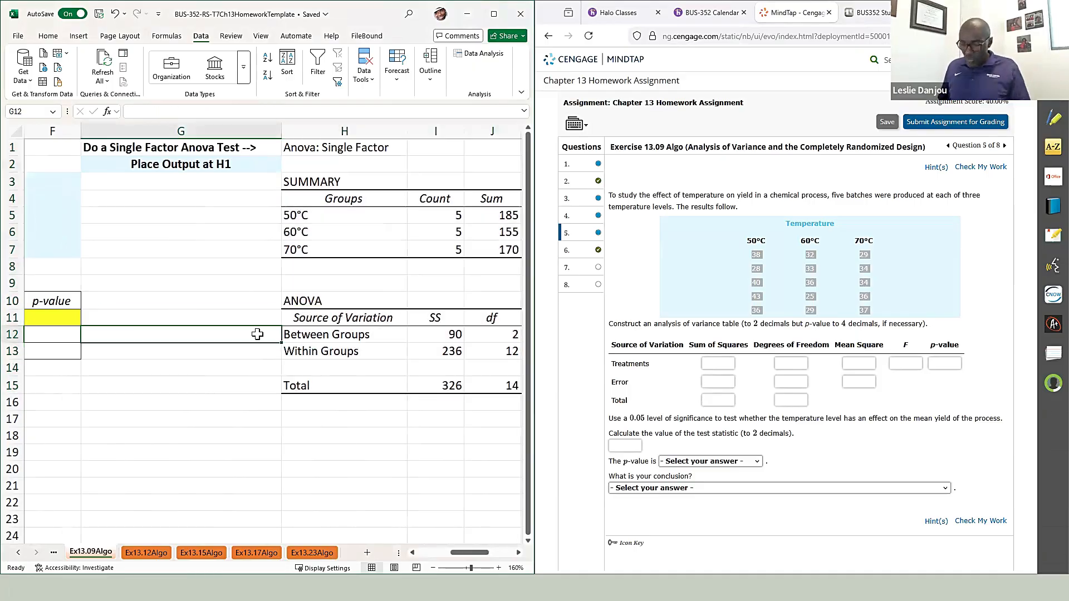
type("Treatment")
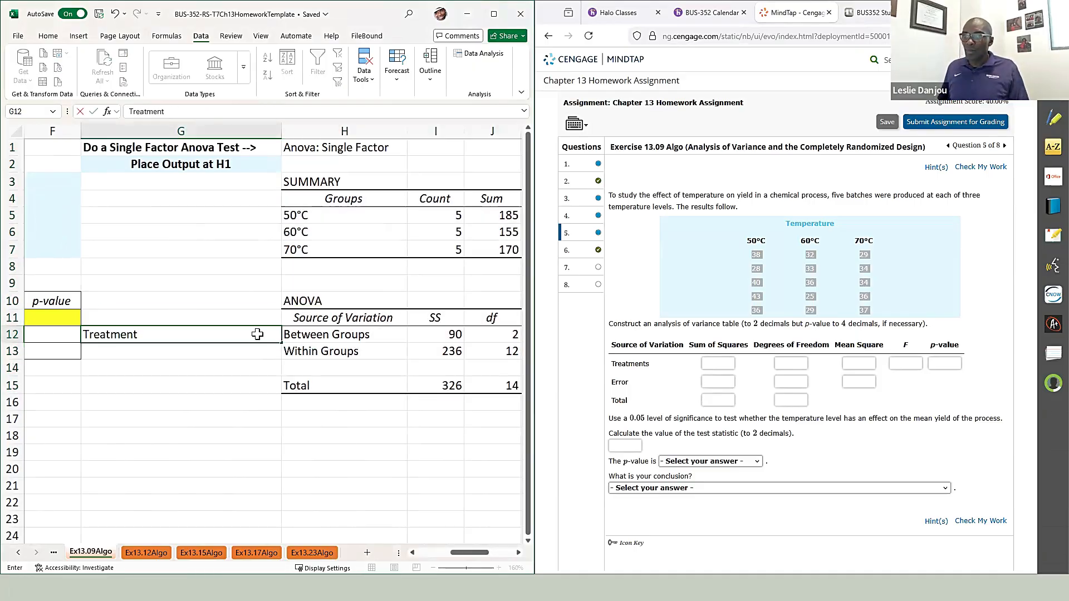
key("Return")
type("Er")
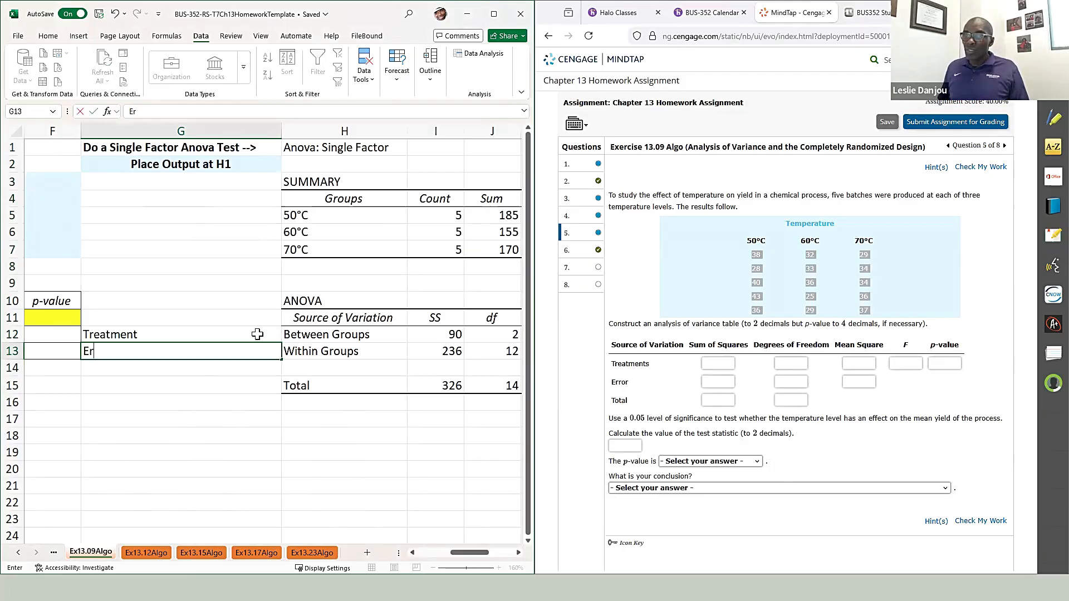
type("ror")
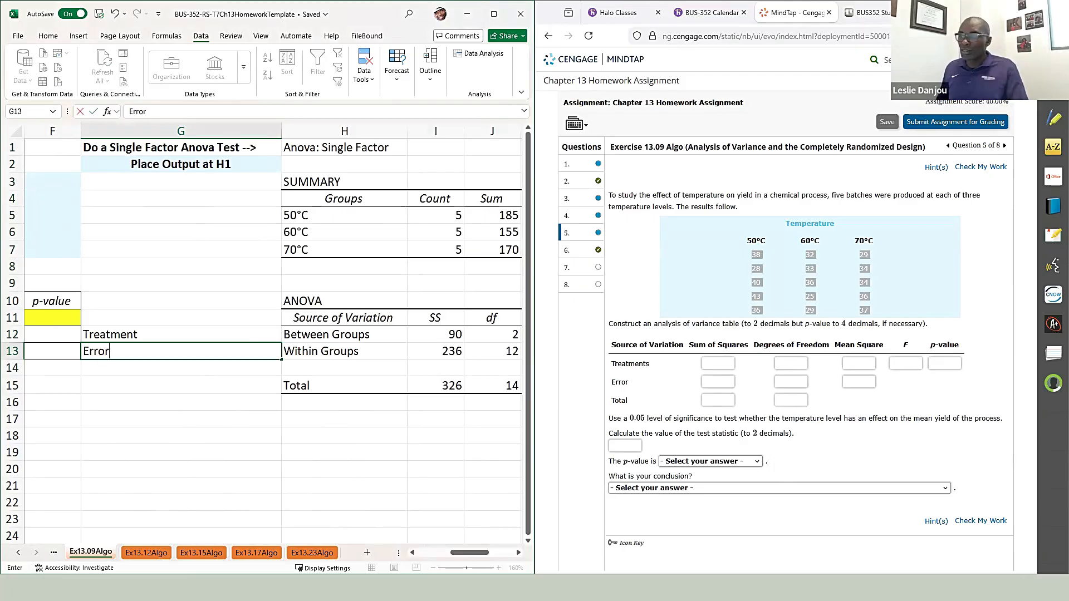
left_click(309, 408)
scroll(309, 408, "down", 1)
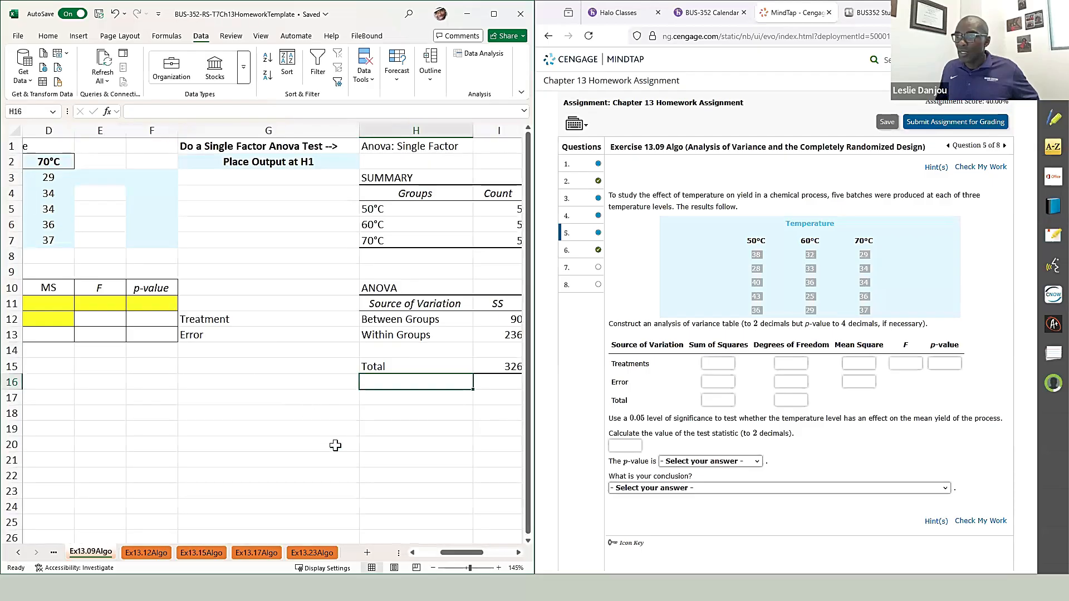
Fill in the Sum of Squares answers from the ANOVA output: Treatments 90, Error 236 and Total 326
left_click(519, 553)
left_click(520, 554)
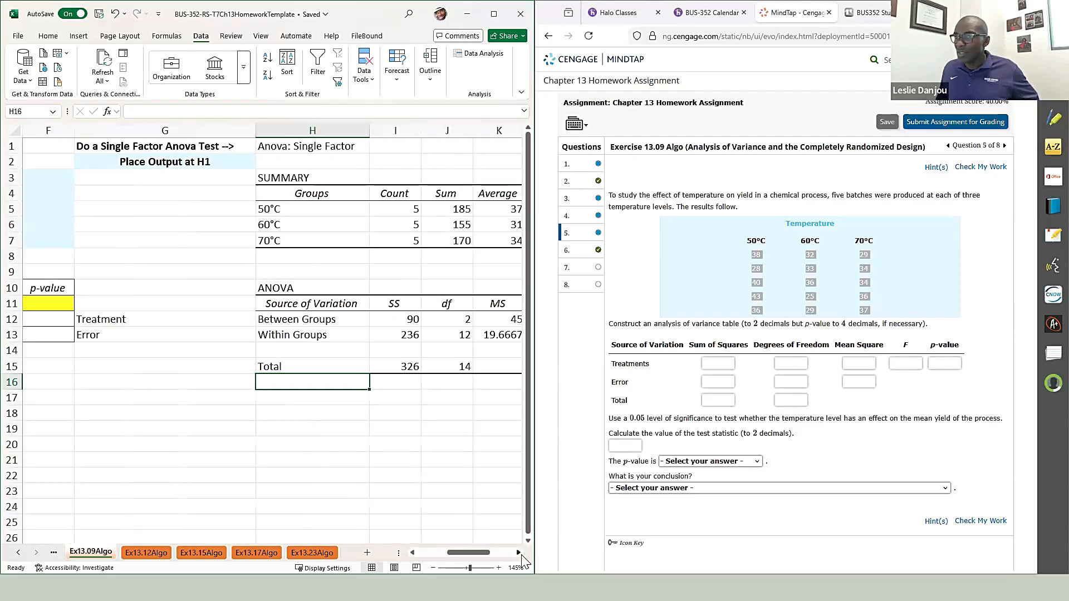
left_click(520, 553)
left_click(520, 554)
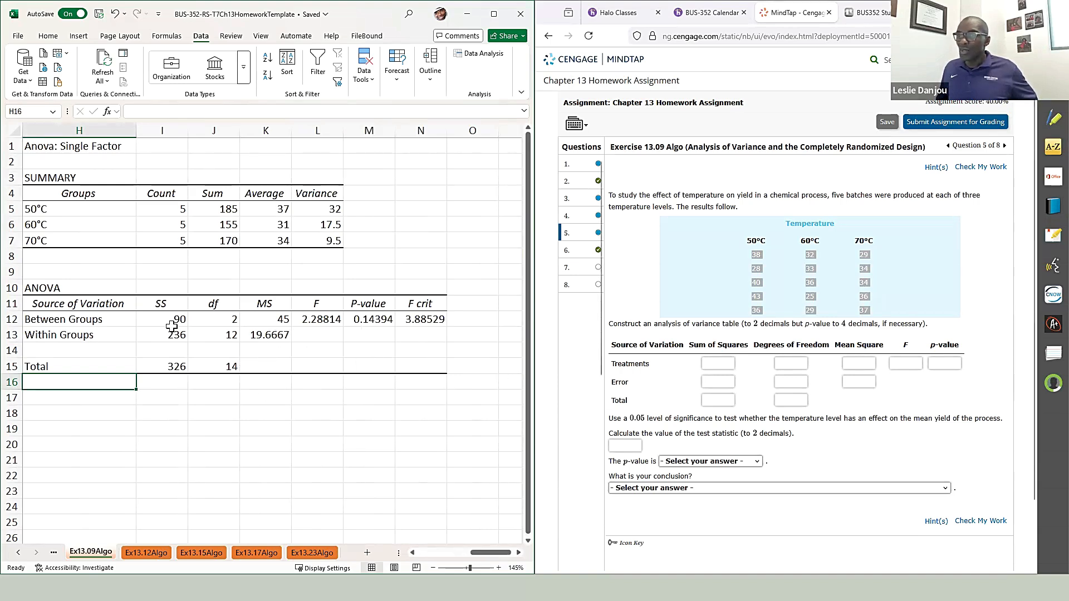
left_click(712, 363)
type("90")
left_click(717, 381)
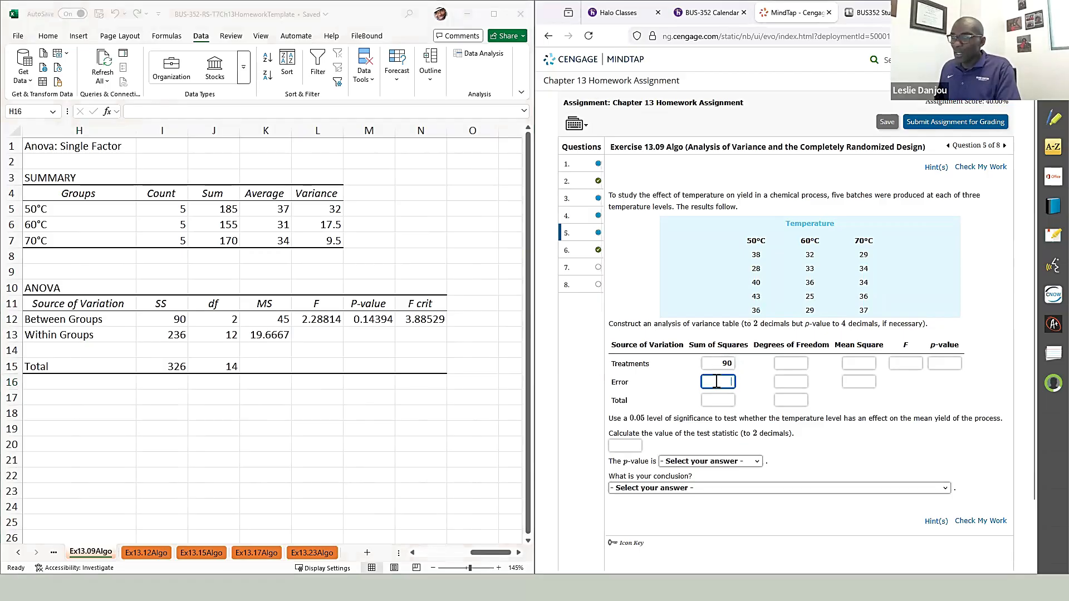
type("236")
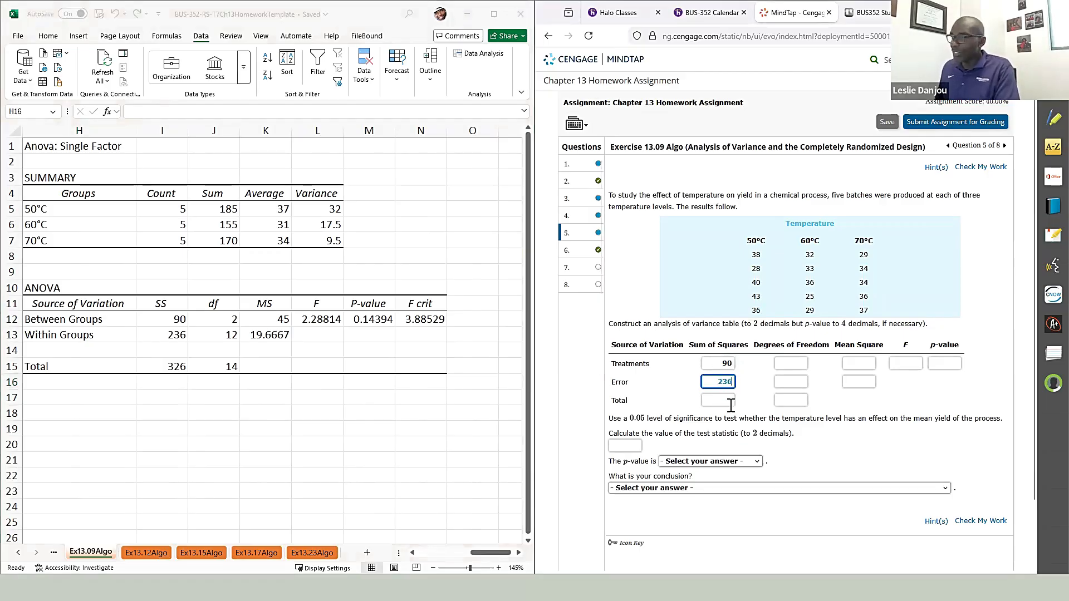
left_click(729, 402)
type("326")
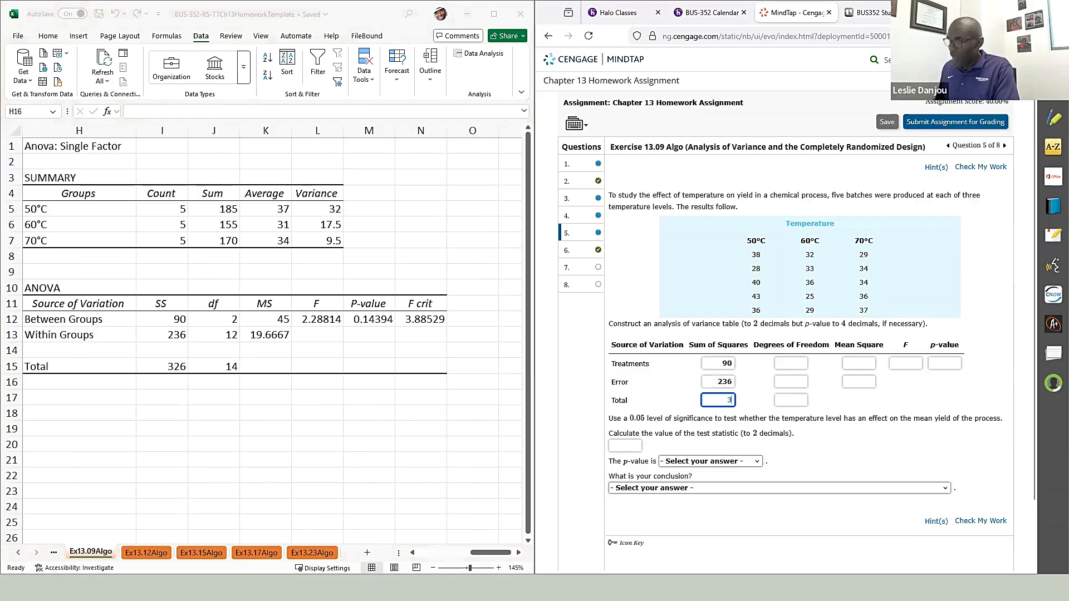
Fill in the Degrees of Freedom answers: Treatments 2, Error 12 and Total 14
left_click(803, 363)
type("2")
left_click(799, 384)
type("12")
left_click(796, 398)
type("14")
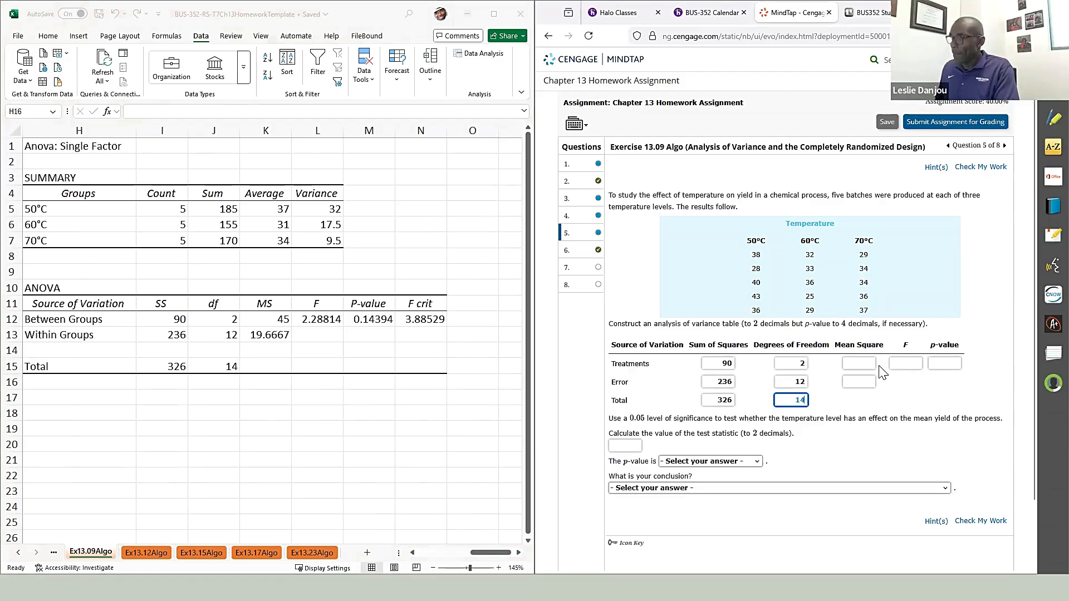
Enter 45 as the Treatments Mean Square answer in the analysis of variance table
left_click(871, 363)
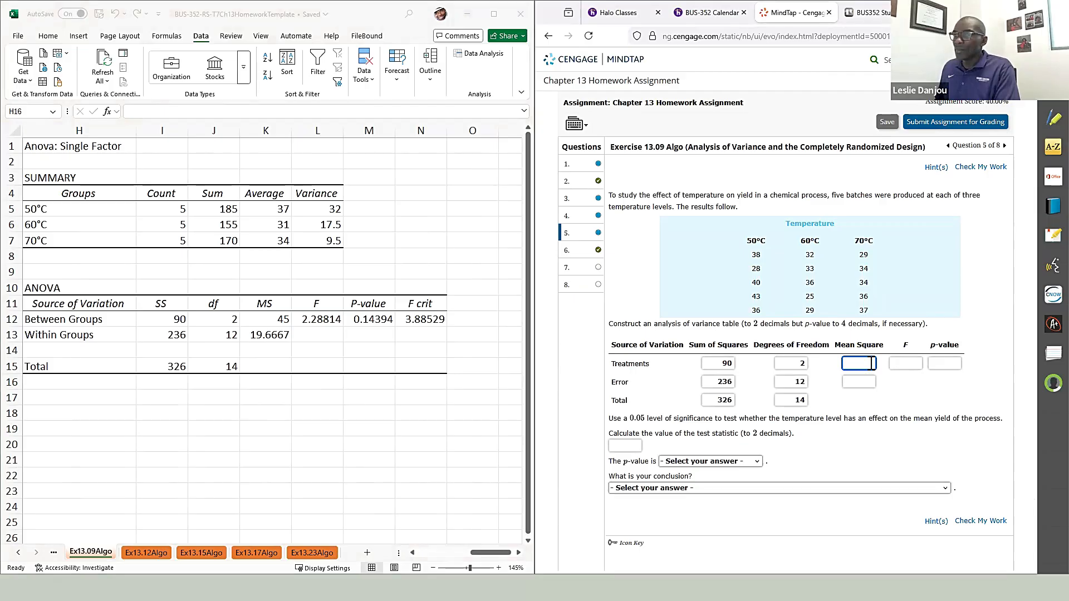
type("45")
left_click(862, 383)
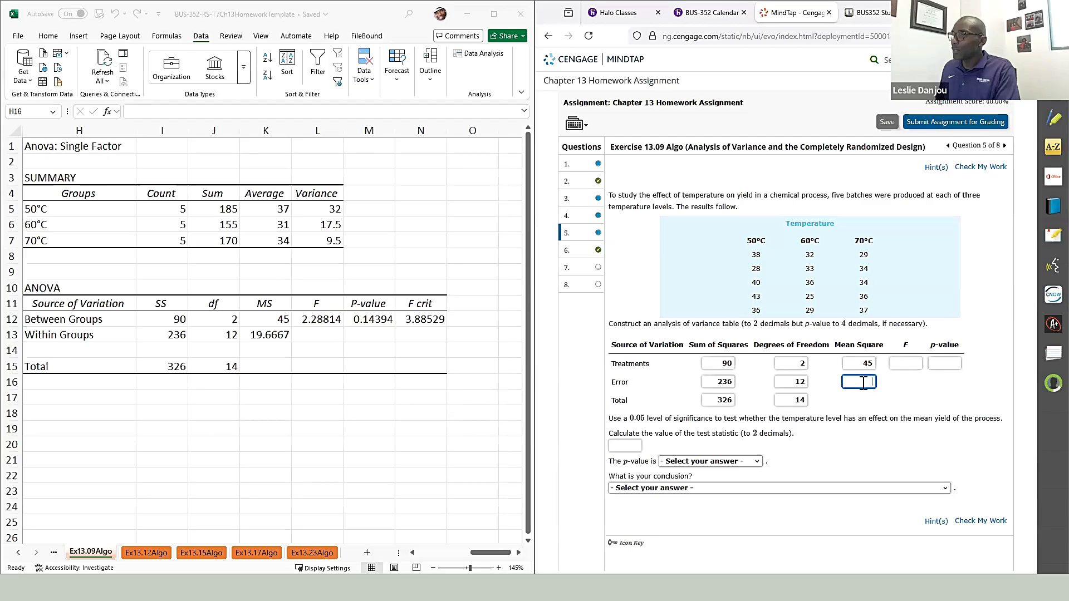
Format the Within Groups MS in K13 and the F value in L12 of the ANOVA output to two decimal places
left_click(271, 330)
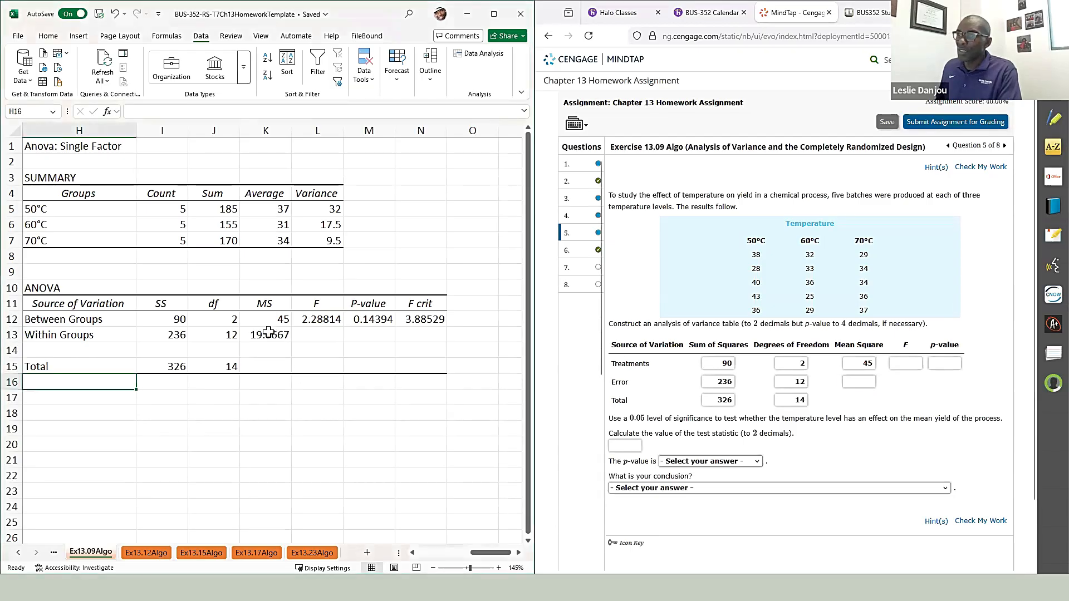
left_click(278, 333)
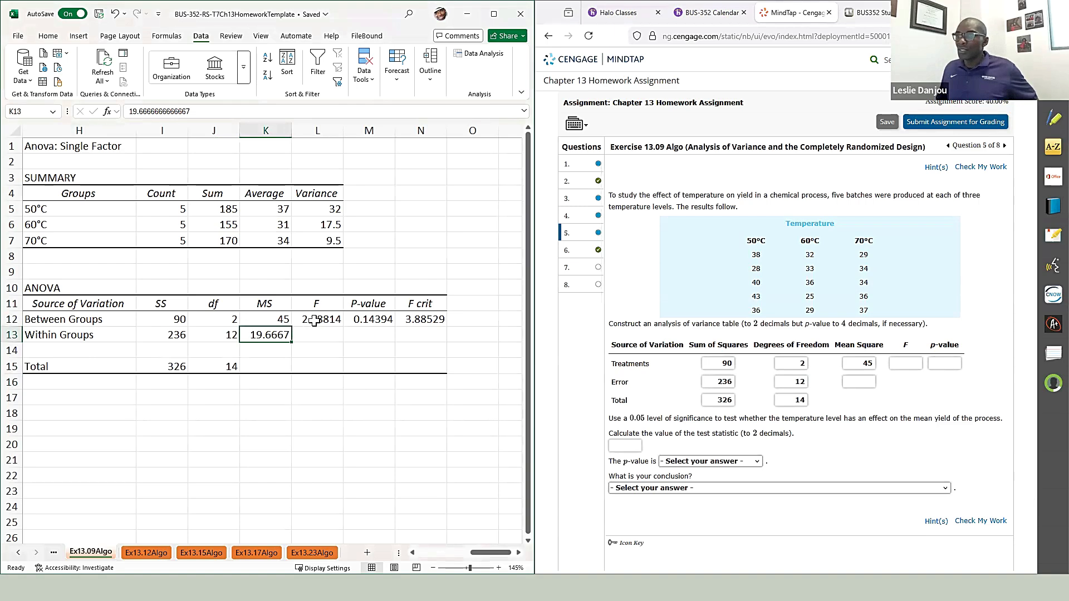
left_click(314, 320, "ctrl")
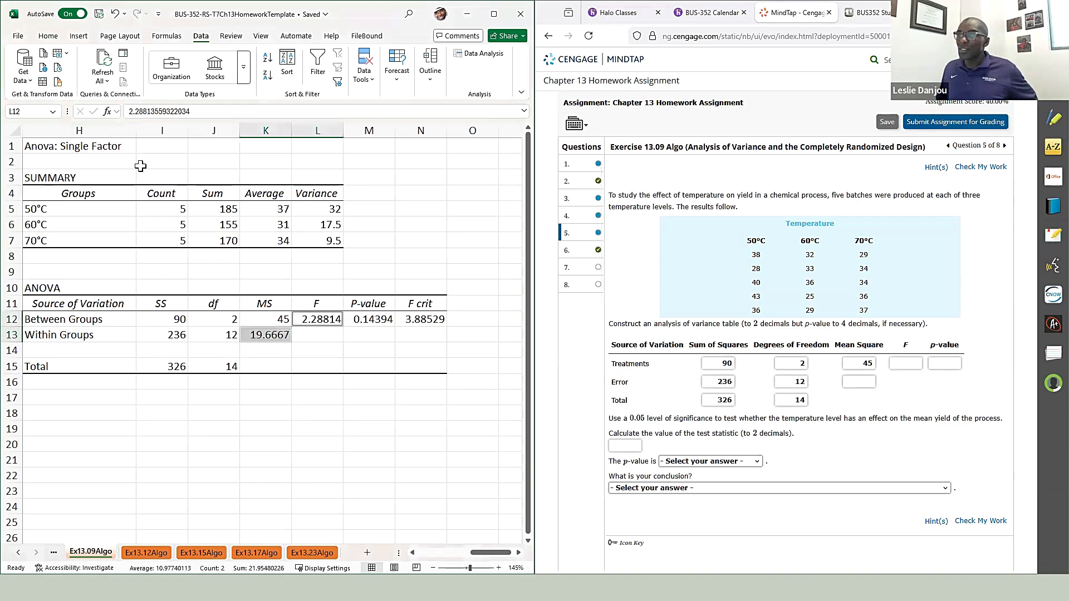
left_click(47, 35)
left_click(158, 73)
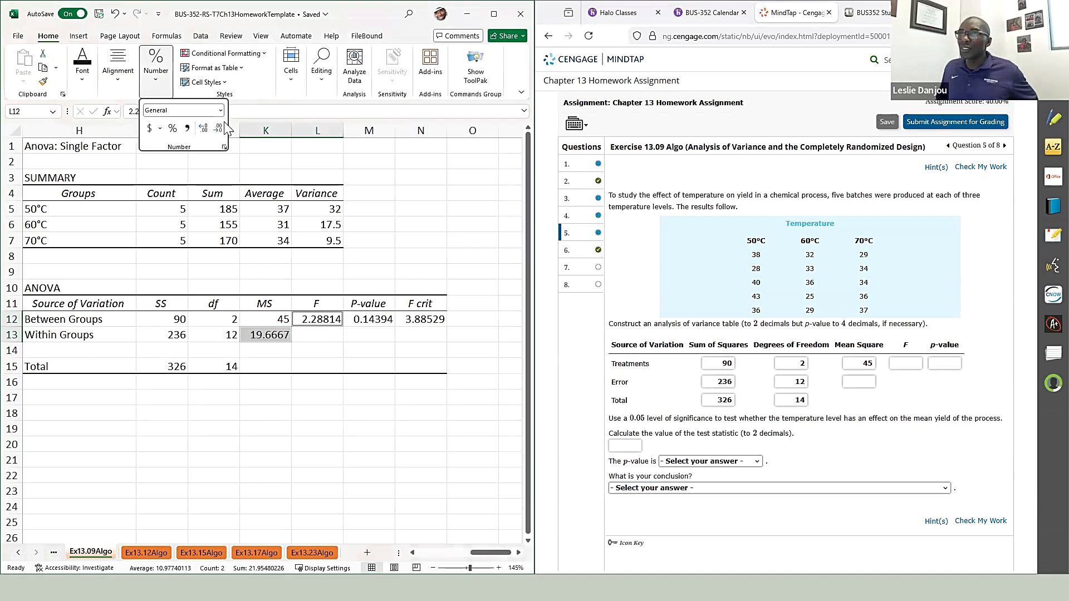
left_click(222, 127)
left_click(221, 127)
left_click(222, 128)
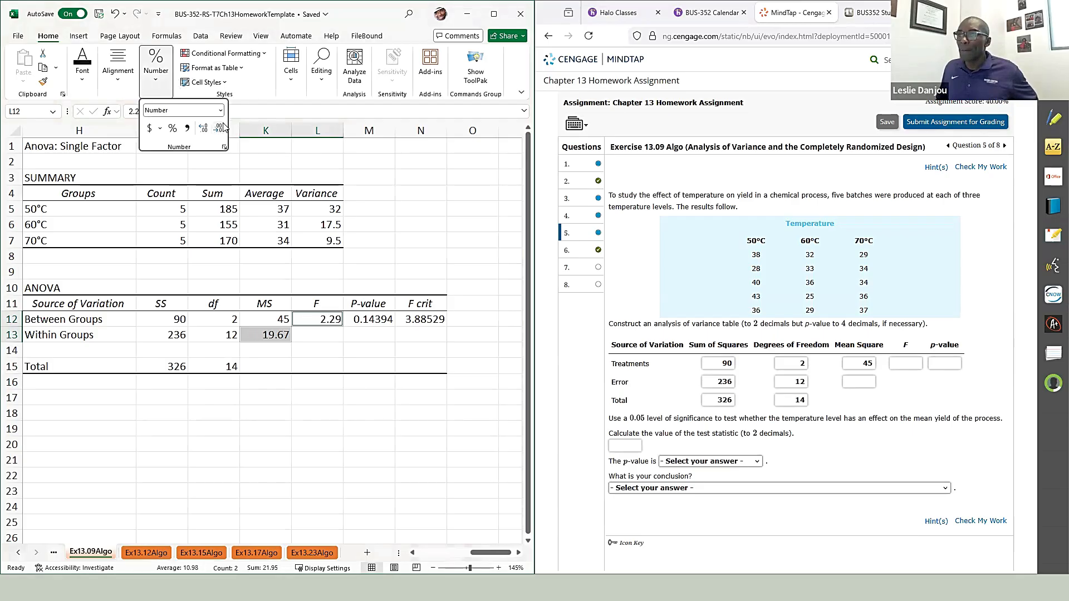
Select the Between Groups P-value in cell M12 of the ANOVA output
left_click(377, 321)
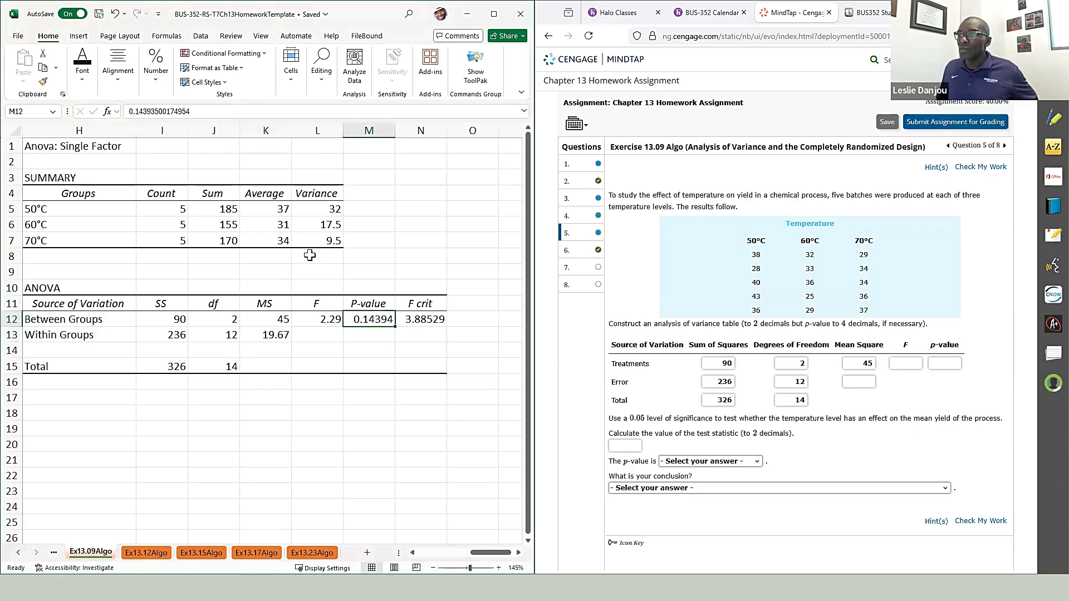
Show the ANOVA P-value to four decimals and copy the Within Groups mean square, 19.67, into the exercise's Error row
left_click(152, 86)
left_click(217, 127)
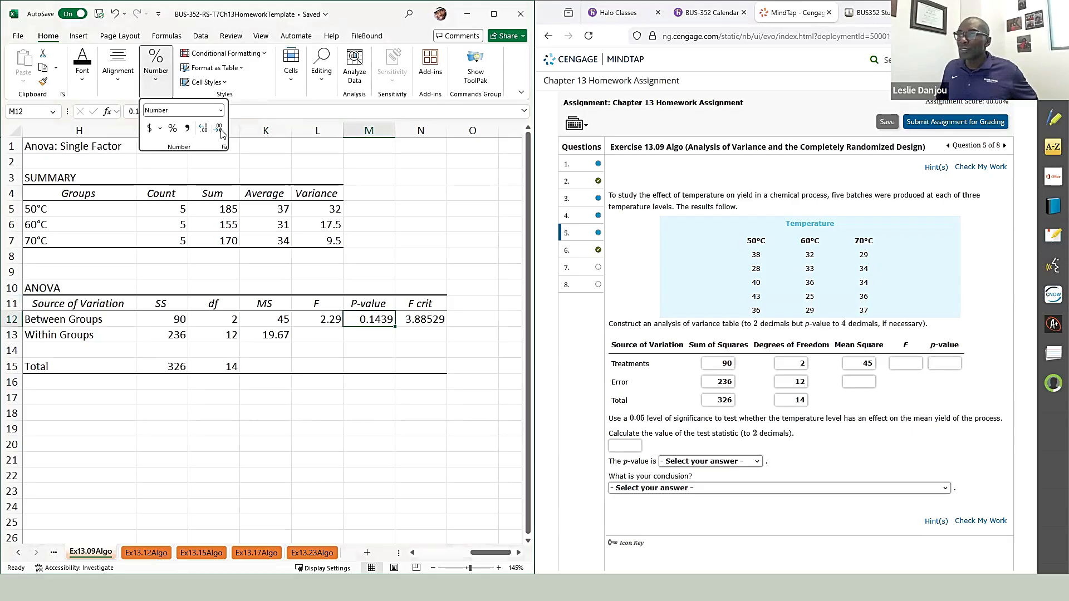
left_click(281, 334)
key("ctrl+c")
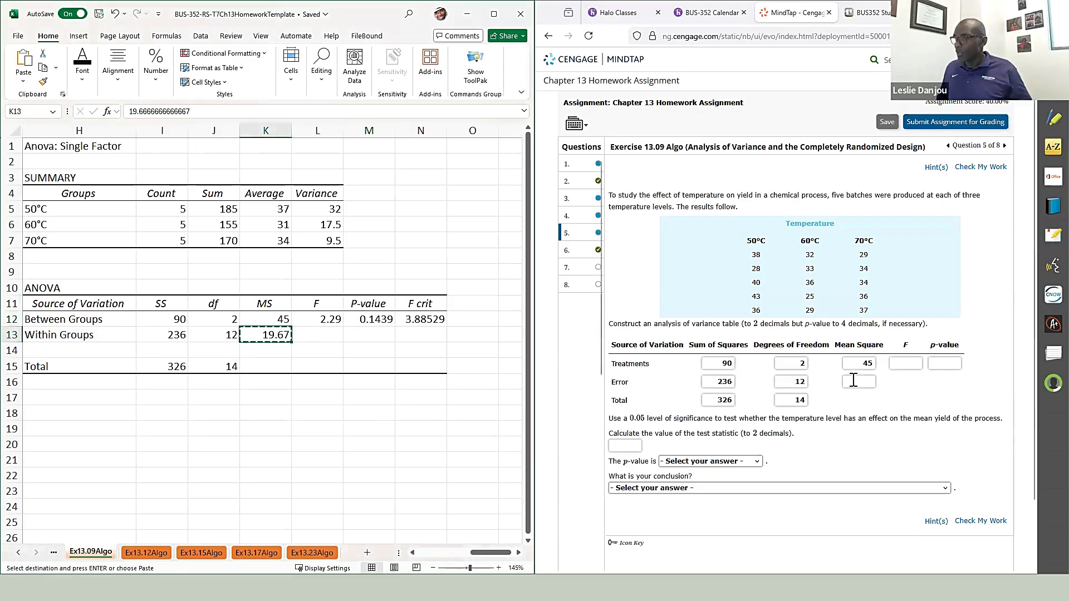
key("alt+Tab")
key("ctrl+v")
Copy the Between Groups F value 2.29 and P-value 0.1439 into the Treatments row of the exercise's table
left_click(317, 319)
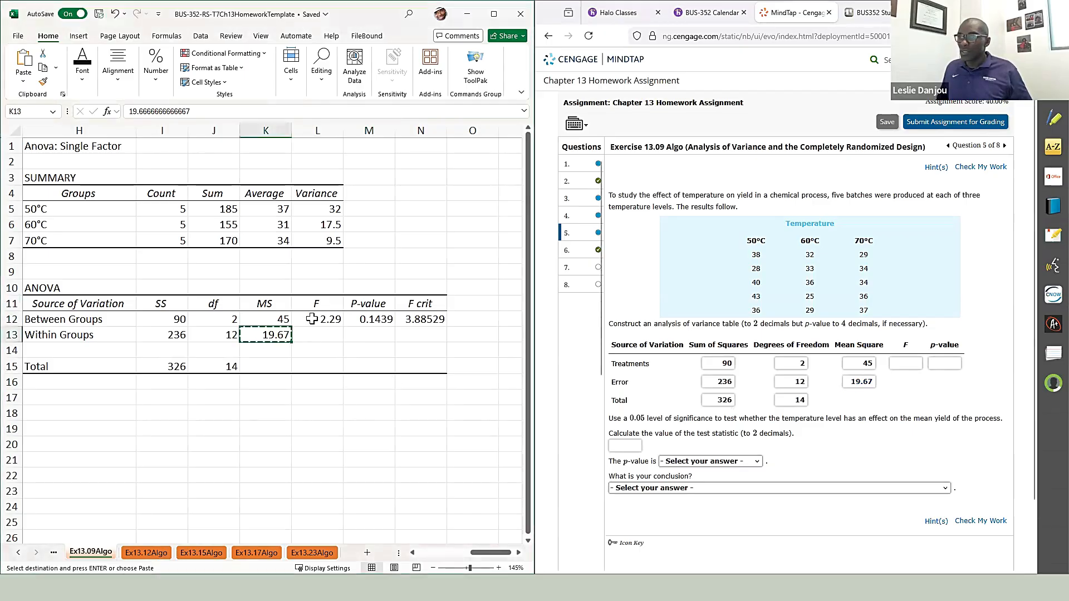
key("ctrl+c")
left_click(899, 362)
key("ctrl+v")
left_click(363, 320)
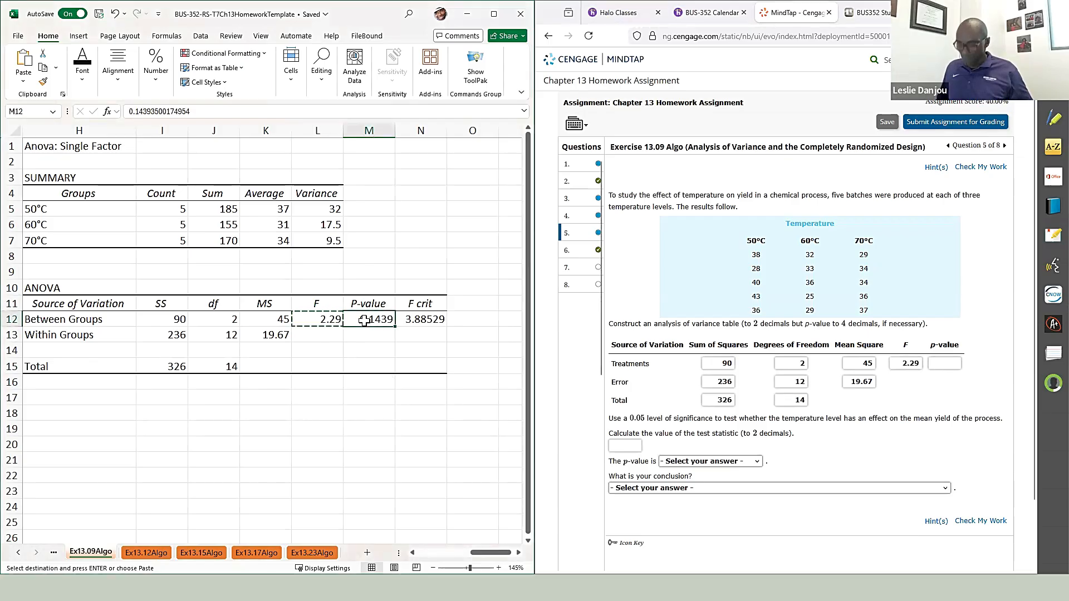
left_click(944, 363)
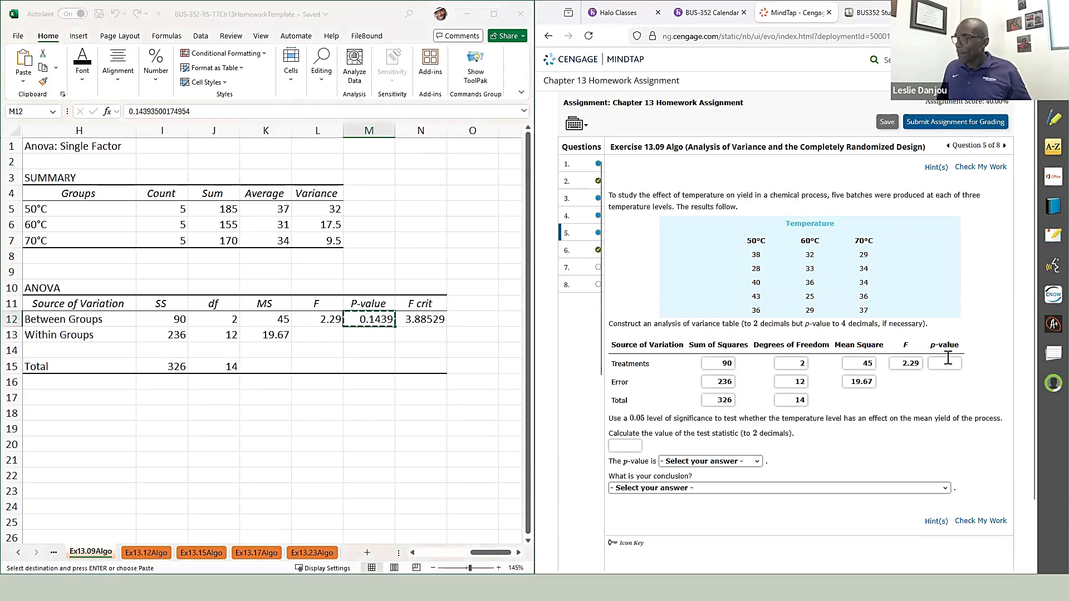
key("ctrl+v")
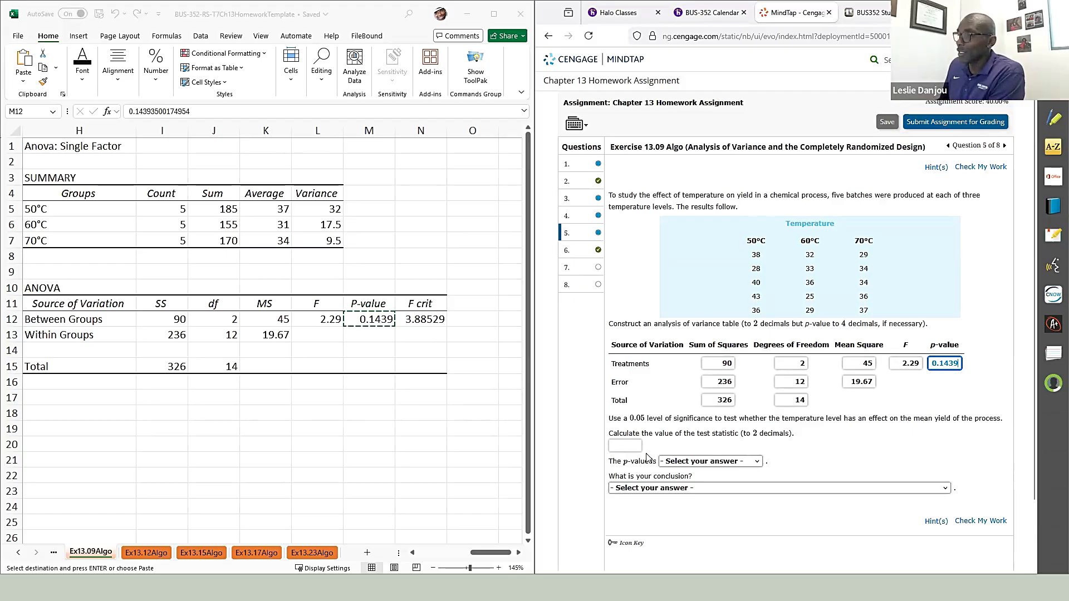
Label the F column of the ANOVA output by entering "Test Statistic" in cell L10
left_click(624, 445)
left_click(308, 285)
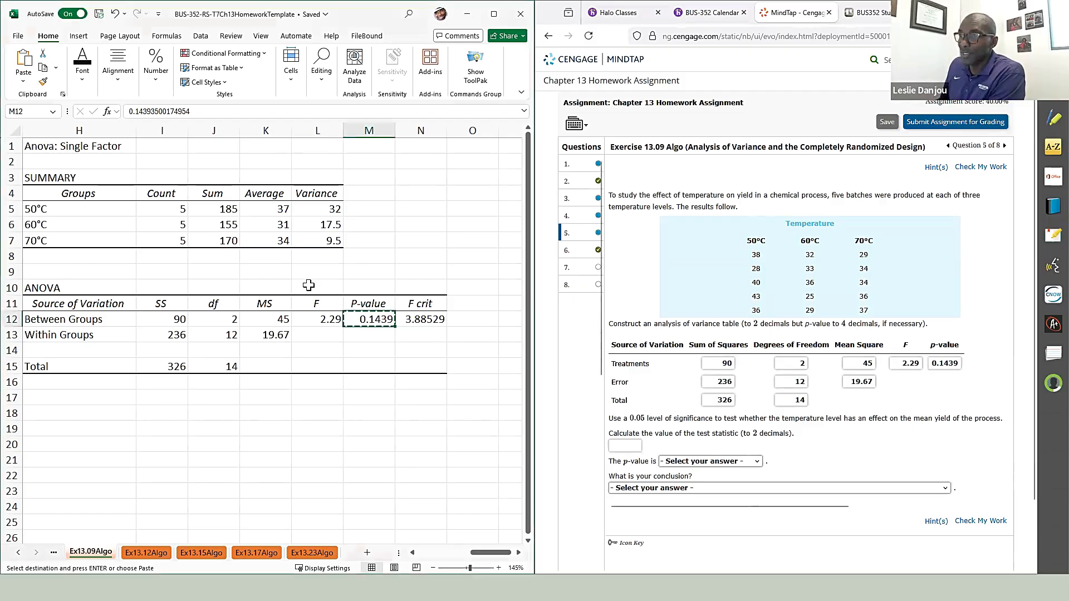
left_click(310, 285)
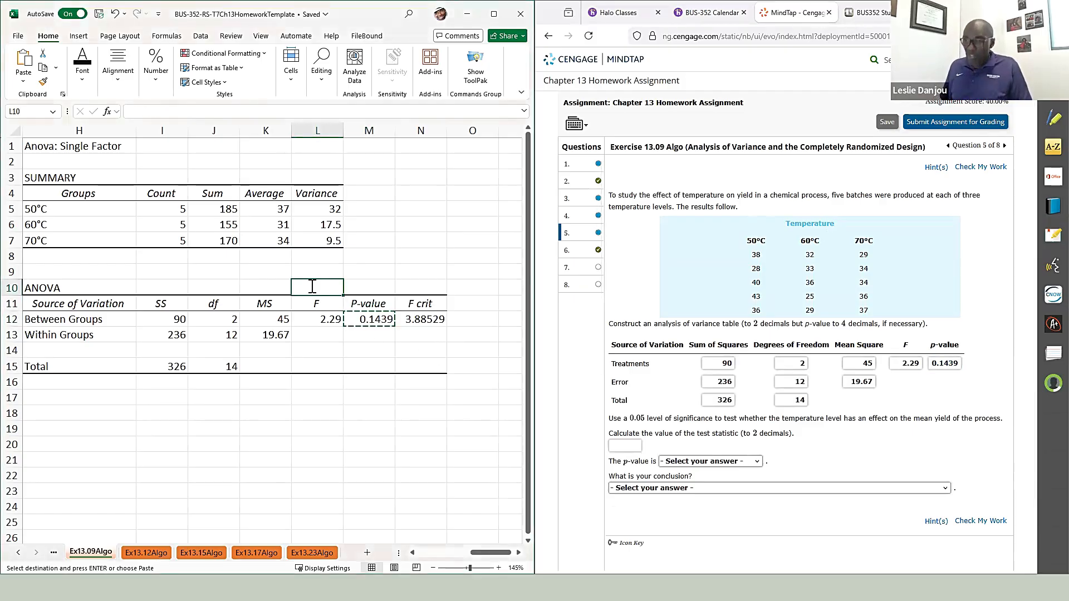
type("Test Statistic")
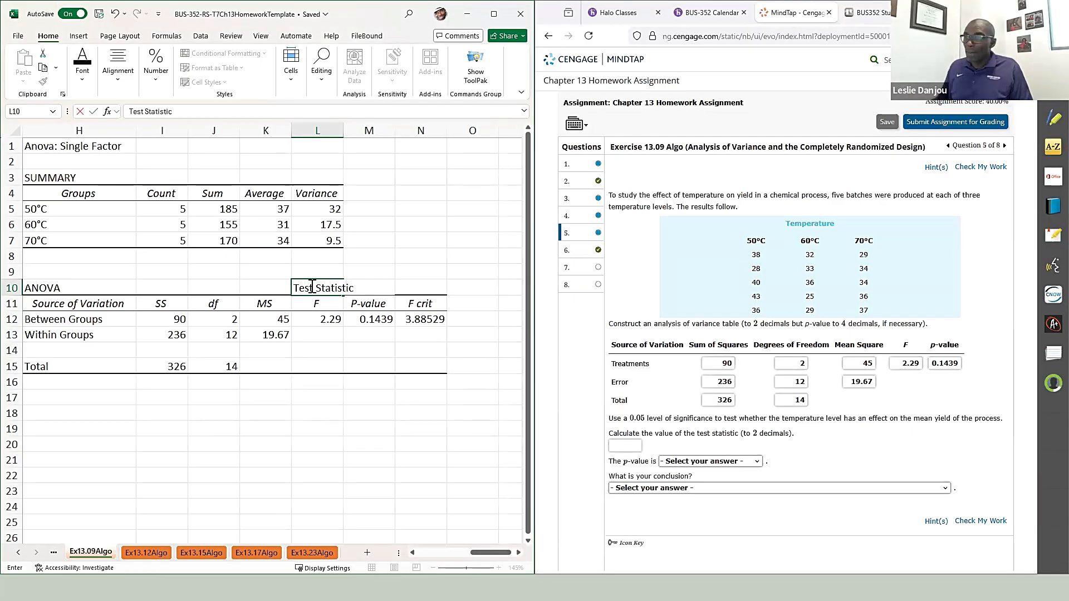
left_click(328, 348)
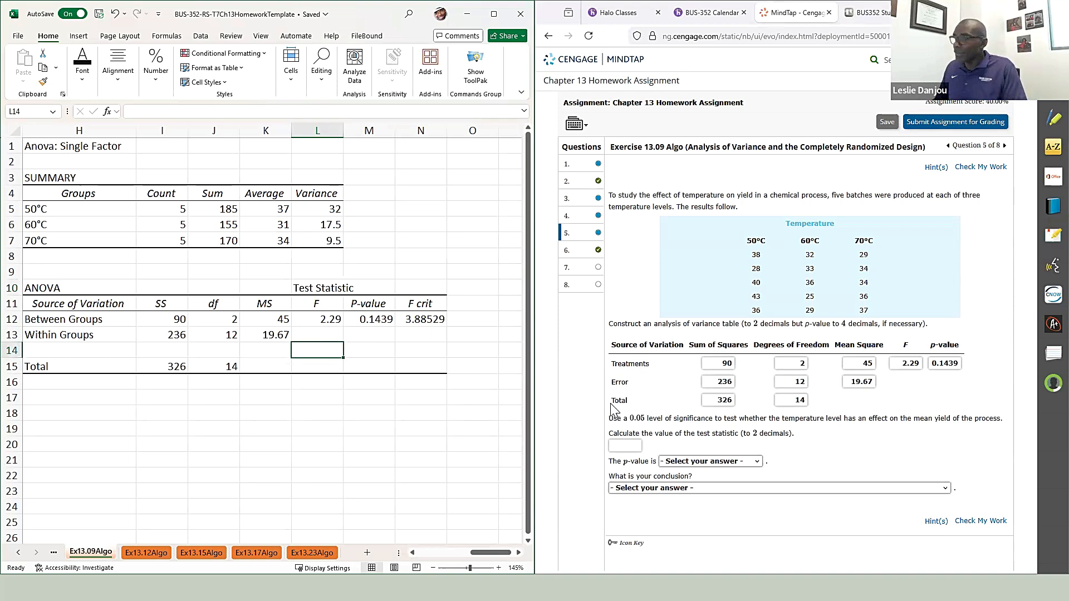
Answer 2.29 for the test statistic and choose "greater than 0.10" for the p-value
left_click(618, 444)
type("2.29")
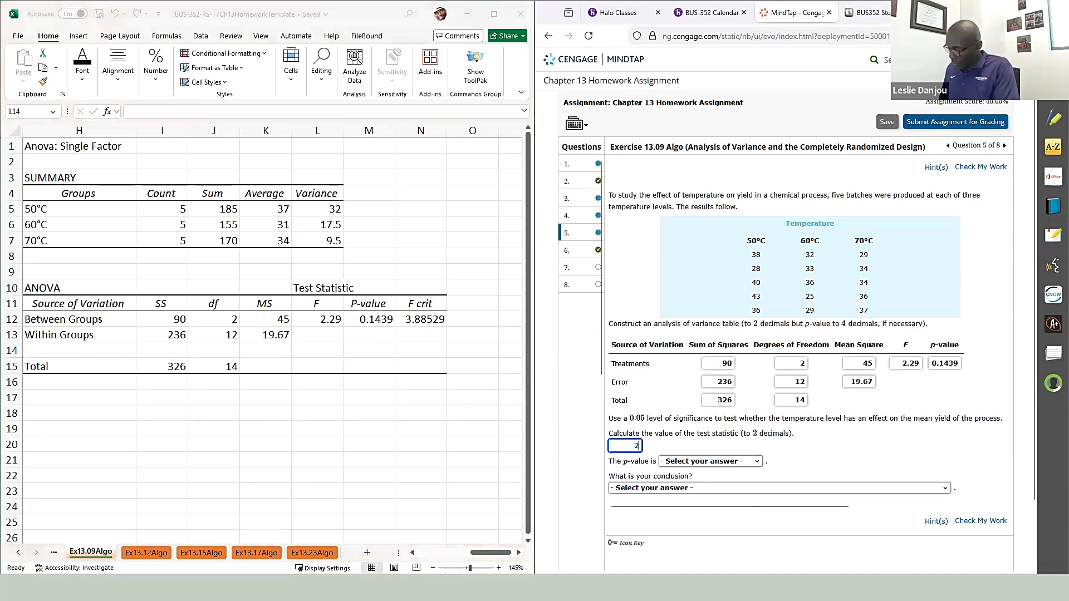
left_click(712, 462)
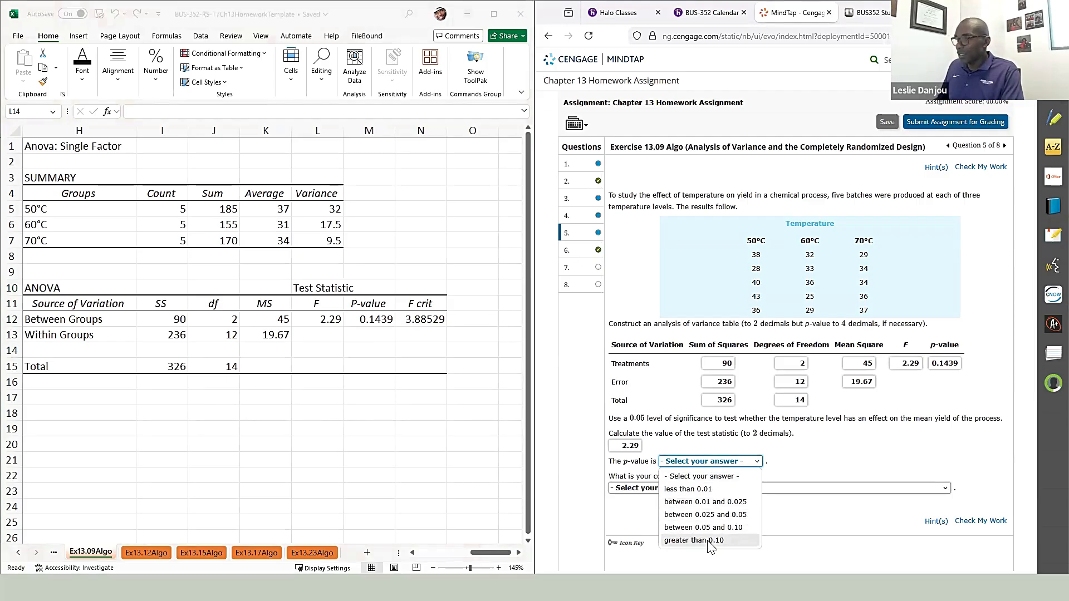
left_click(696, 540)
Choose "Do not reject the assumption that the mean yields for the three temperatures are equal" as the conclusion and check the work
left_click(676, 490)
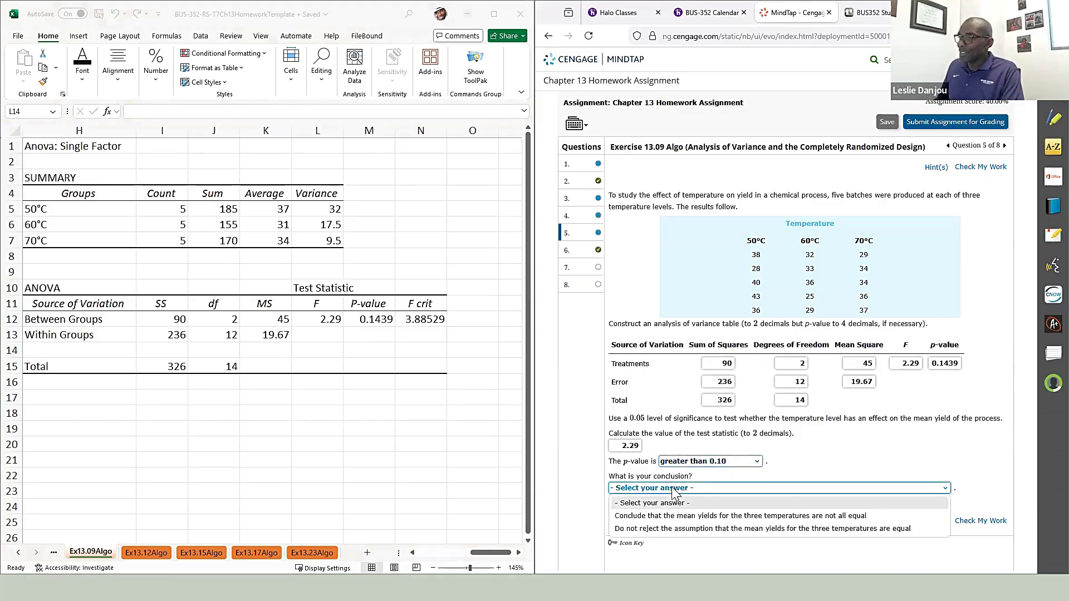
left_click(657, 529)
left_click(981, 522)
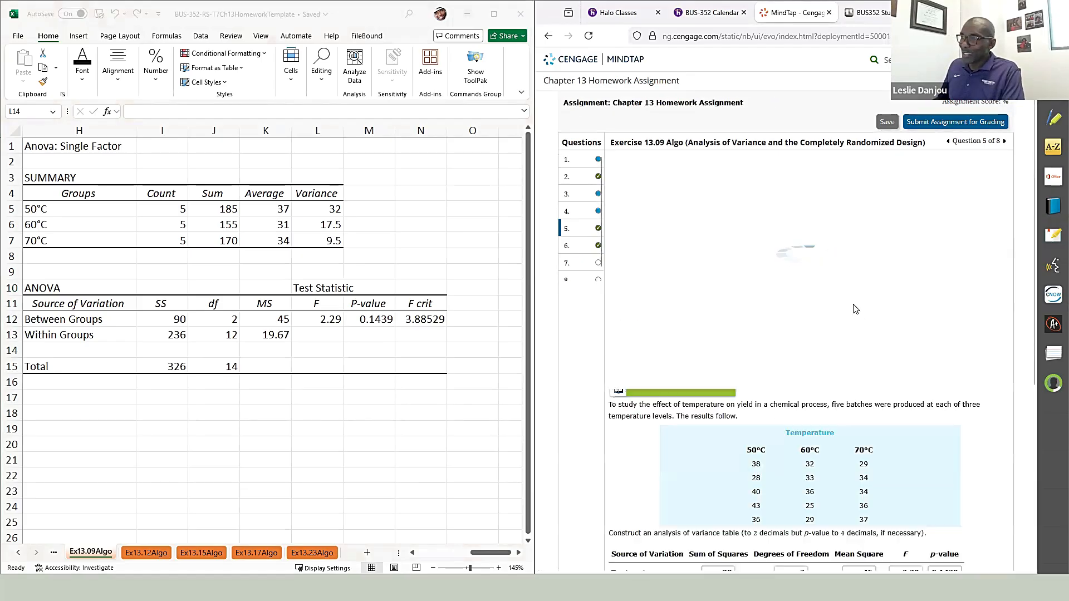
scroll(854, 307, "down", 1)
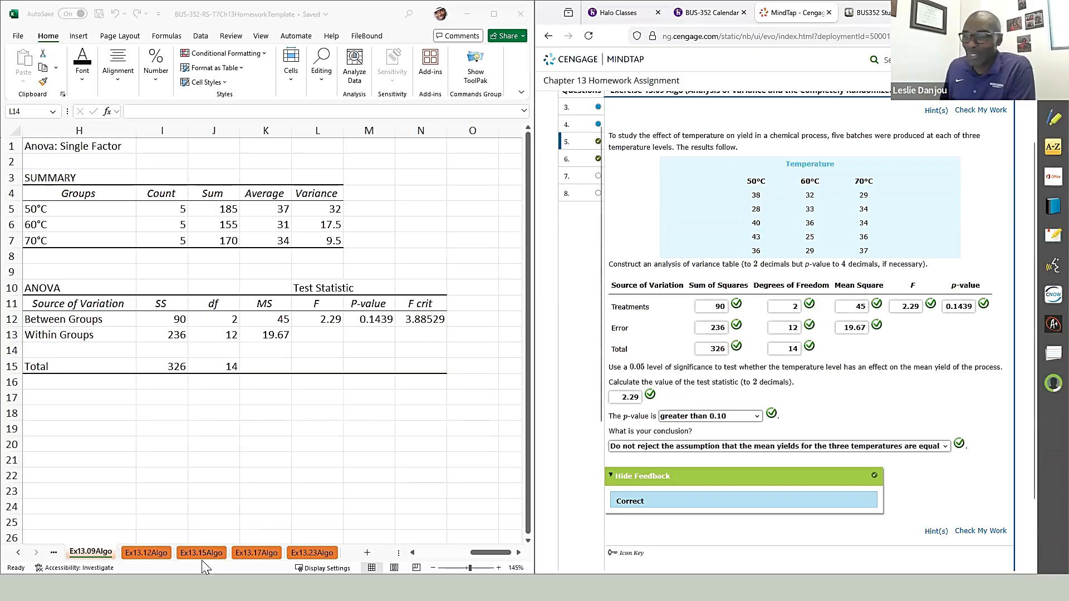
Open the Ex13.12Algo worksheet and check the answers already entered for question 1 of the assignment
left_click(135, 555)
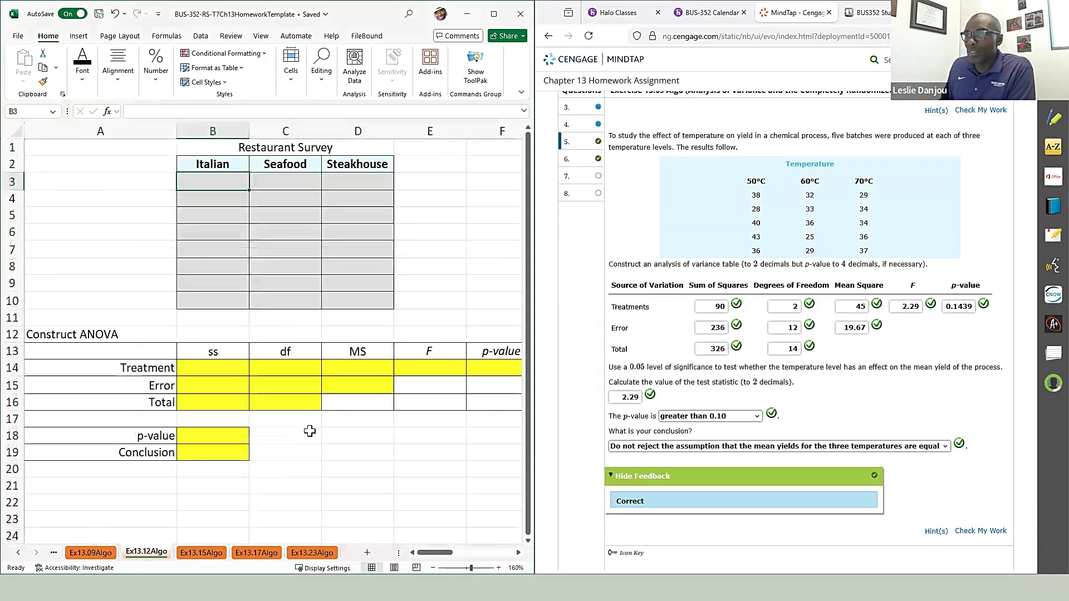
left_click(585, 184)
left_click(587, 218)
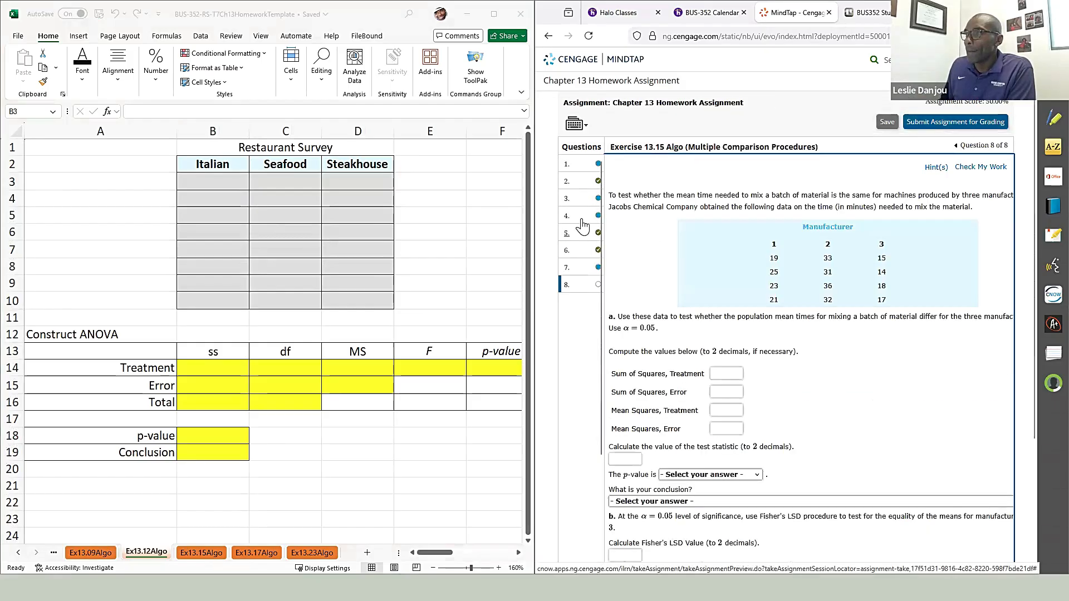
left_click(587, 168)
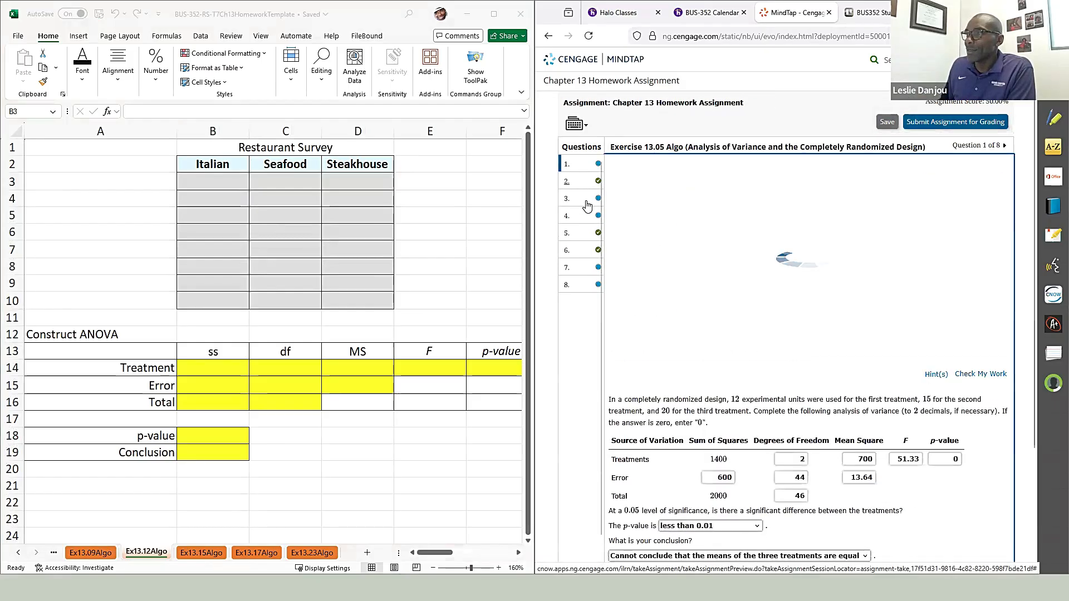
left_click(981, 391)
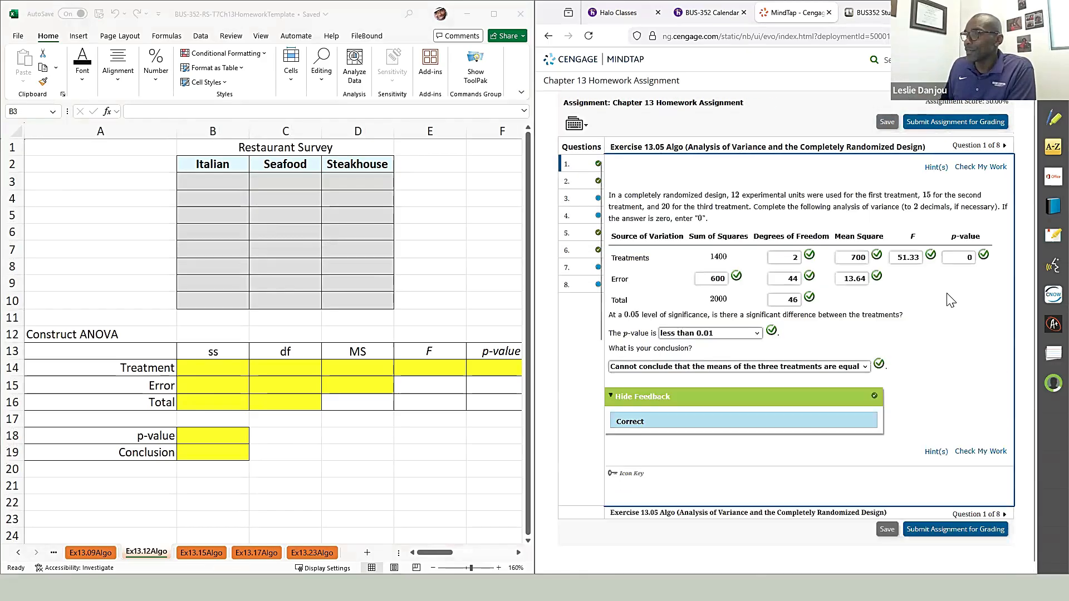
Open question 3 and copy its Italian, Seafood and Steakhouse meal prices into the worksheet starting at cell B3
left_click(581, 205)
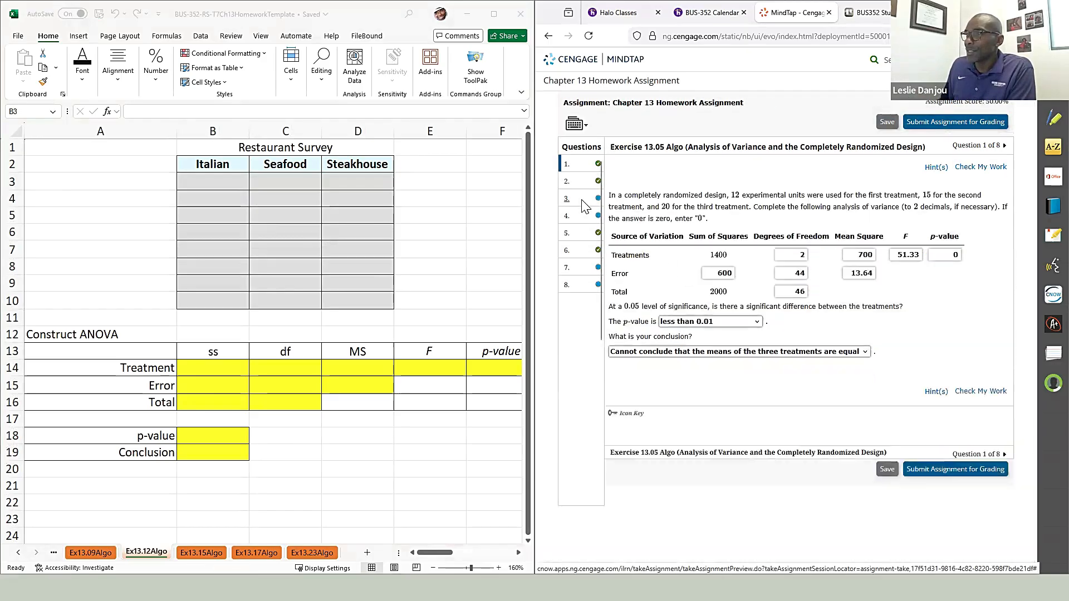
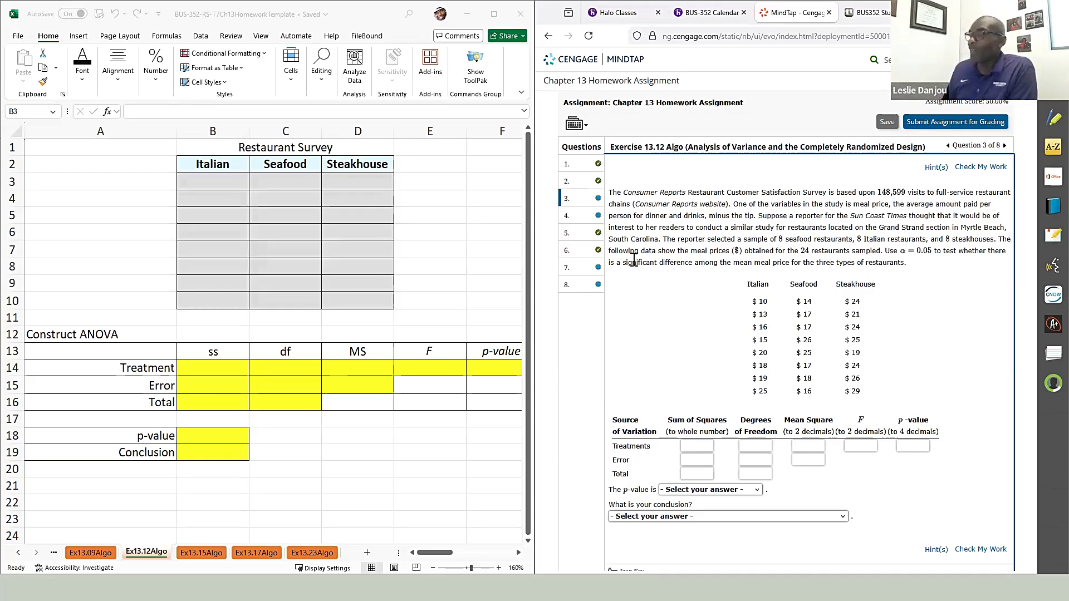
left_click_drag(779, 309, 868, 400)
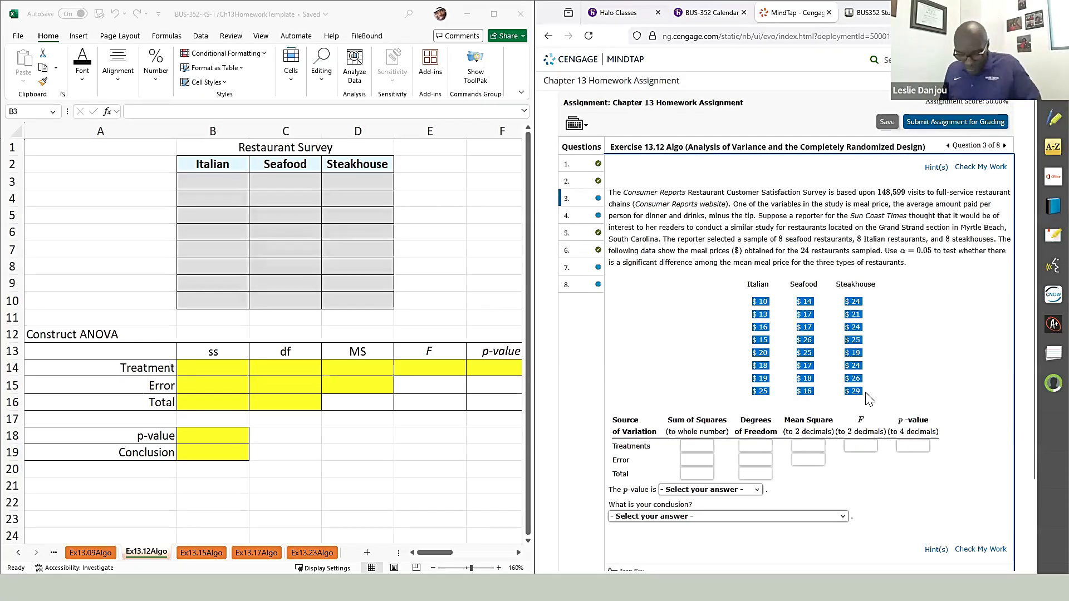
left_click(231, 179)
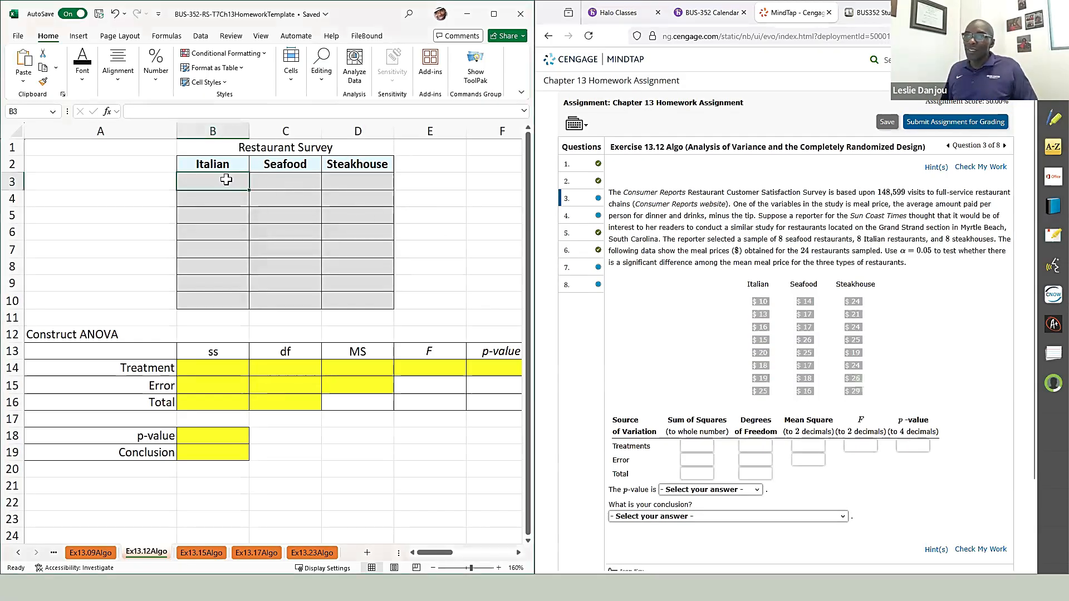
type("$10\t\t$14\t\t$24 $13\t\t$17\t\t$21 $16\t\t$17\t\t$24 $15\t\t$26\t\t$25 $20\t\t$25\t\t$19 $18\t\t$17\t\t$24 $19\t\t$18\t\t$26 $25\t\t$16\t\t$29")
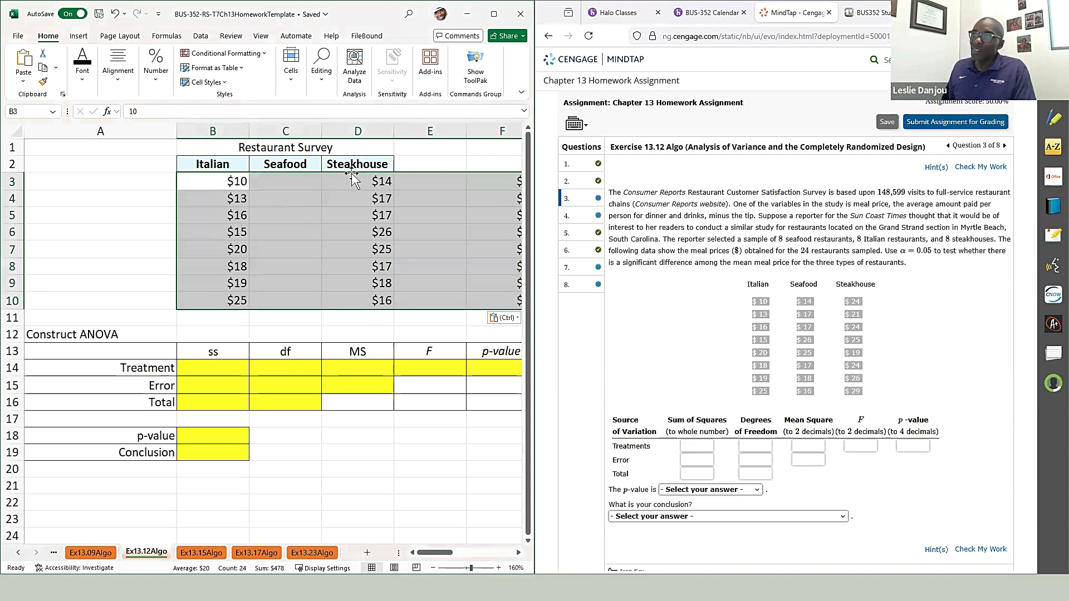
Move the pasted Seafood prices to C3:C10 and the Steakhouse prices to D3:D10, under their matching headings
left_click_drag(352, 178, 330, 269)
left_click(494, 181)
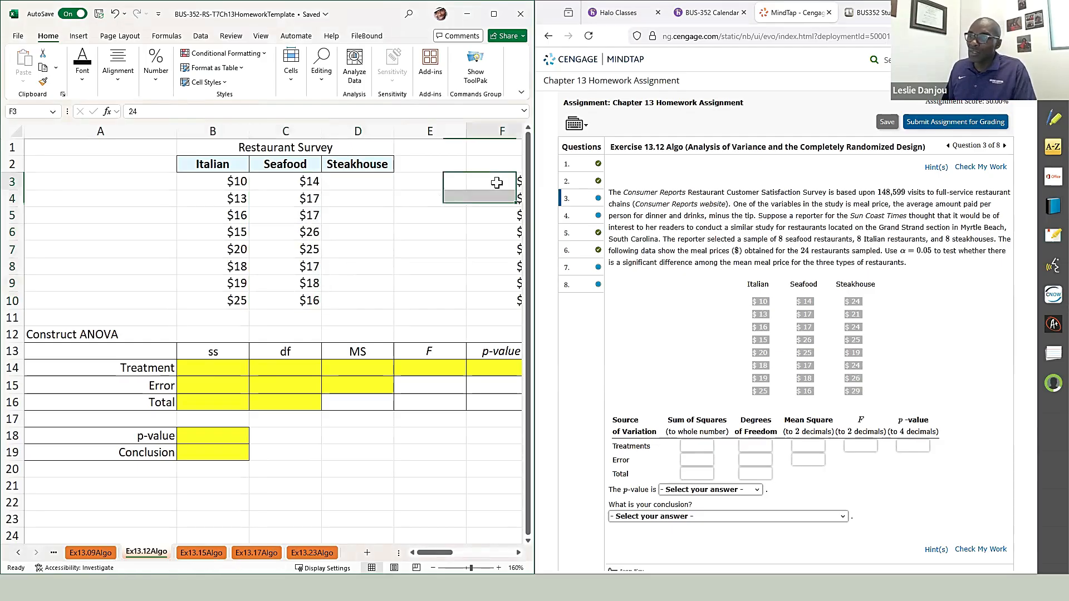
scroll(474, 214, "down", 1, "ctrl")
left_click_drag(453, 176, 344, 256)
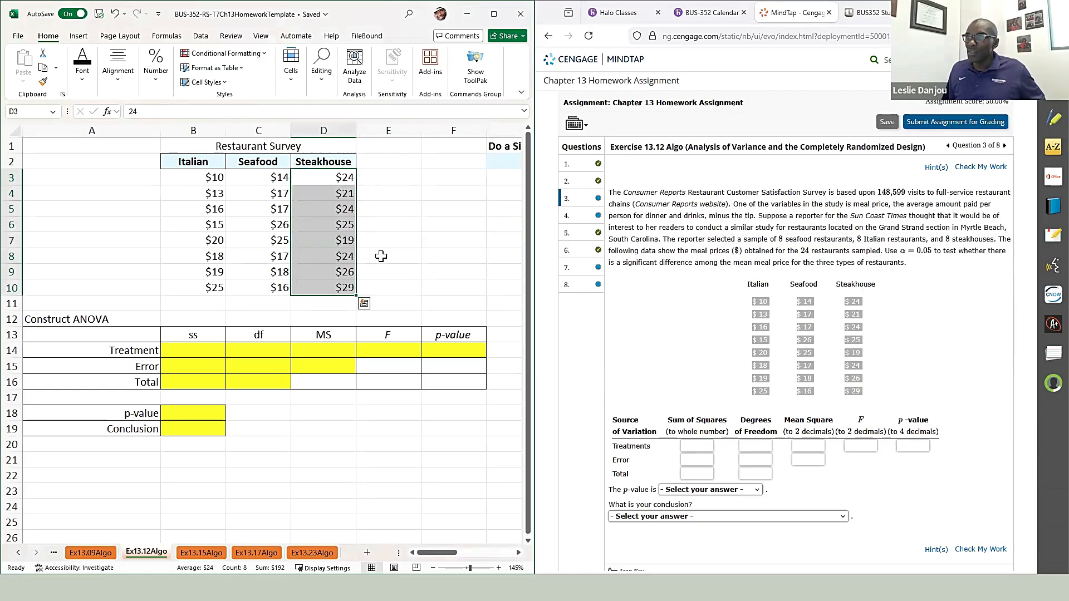
left_click(384, 256)
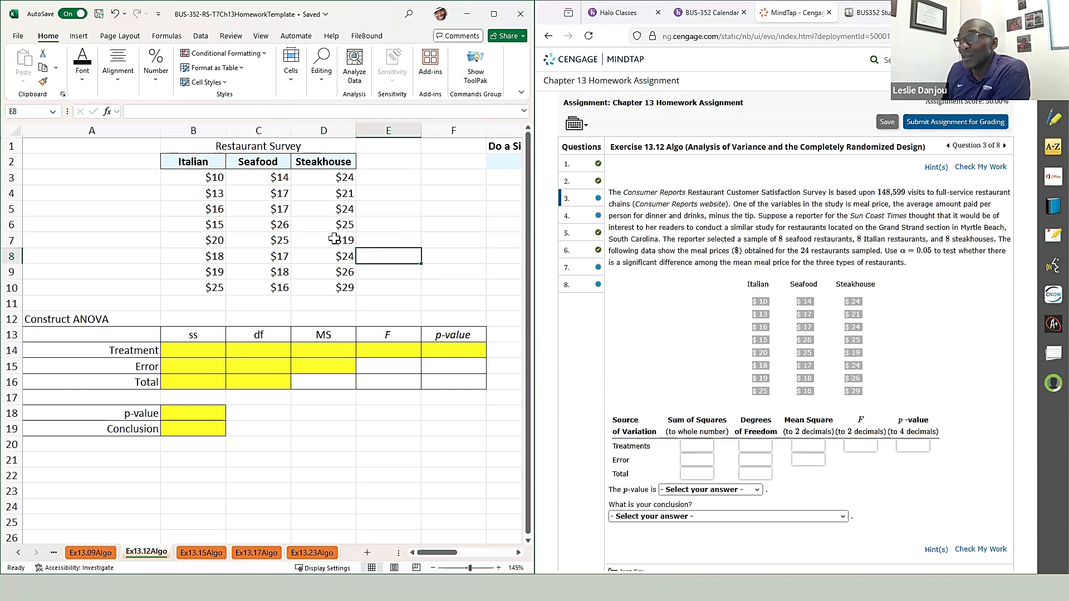
Run a single-factor ANOVA on B2:D10 with labels in the first row, alpha 0.05, overwriting the existing output at H1
left_click(493, 14)
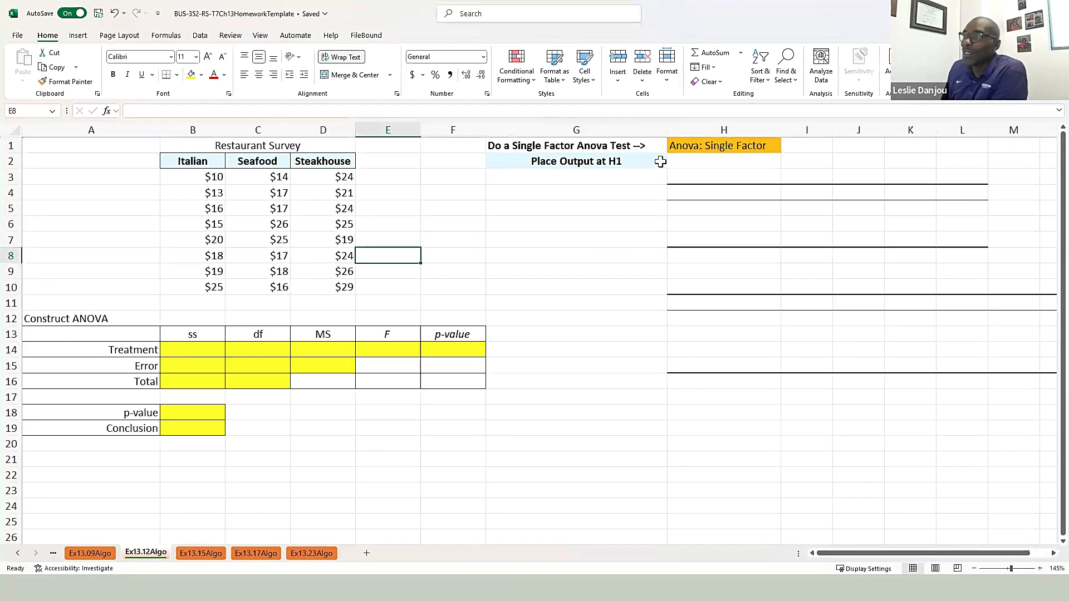
left_click(202, 36)
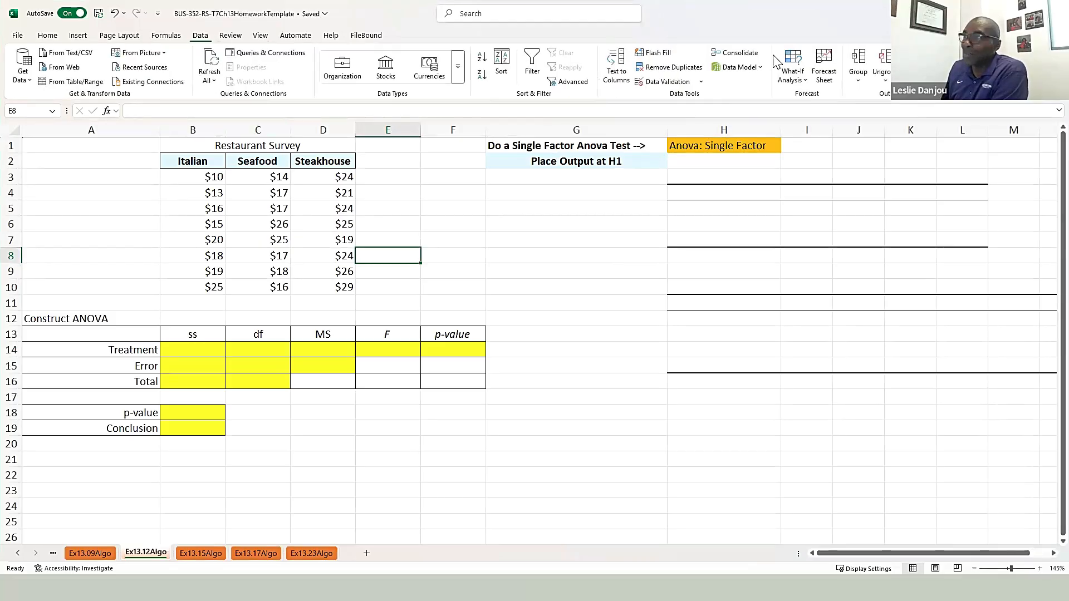
left_click(971, 53)
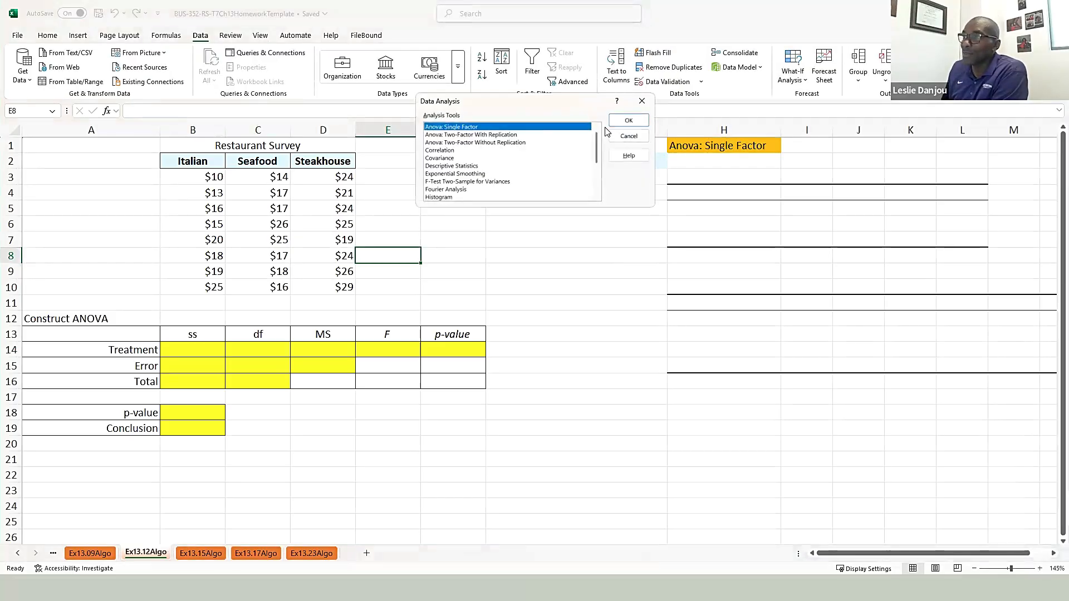
left_click(629, 121)
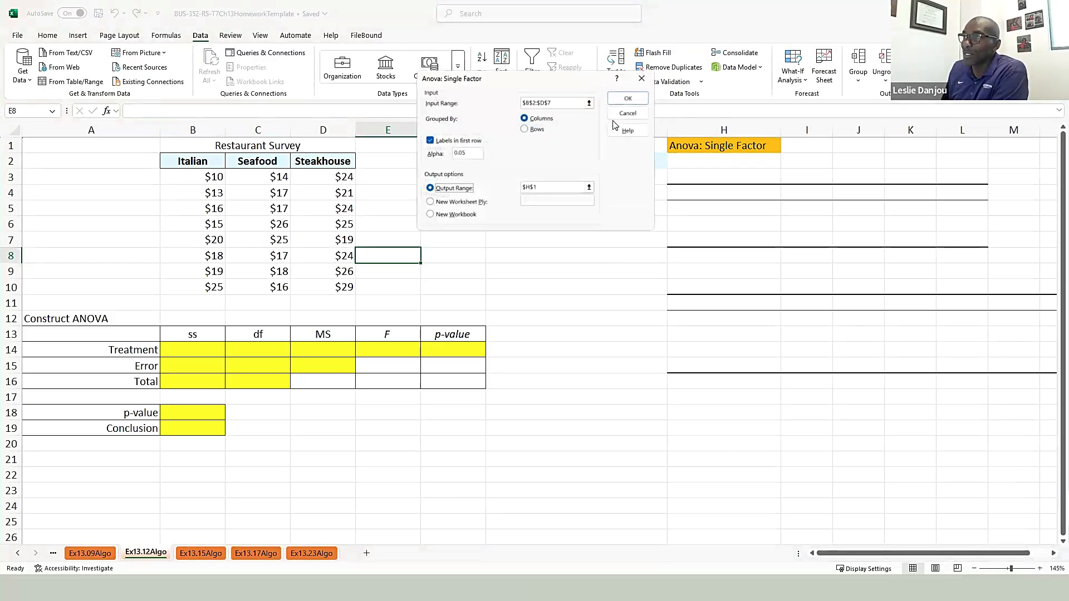
left_click(589, 103)
left_click_drag(201, 160, 338, 286)
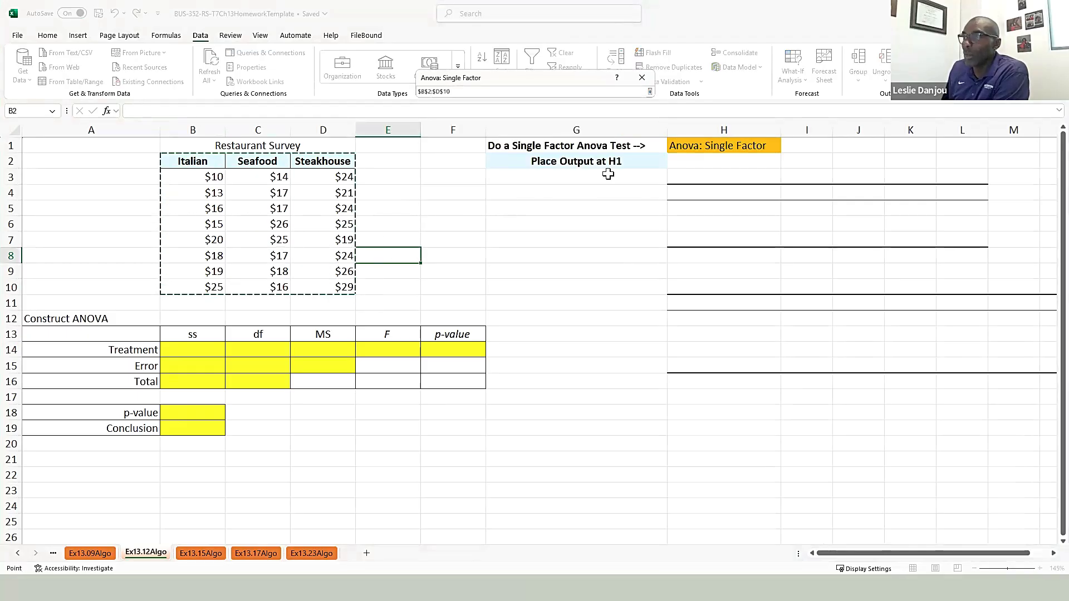
left_click(649, 92)
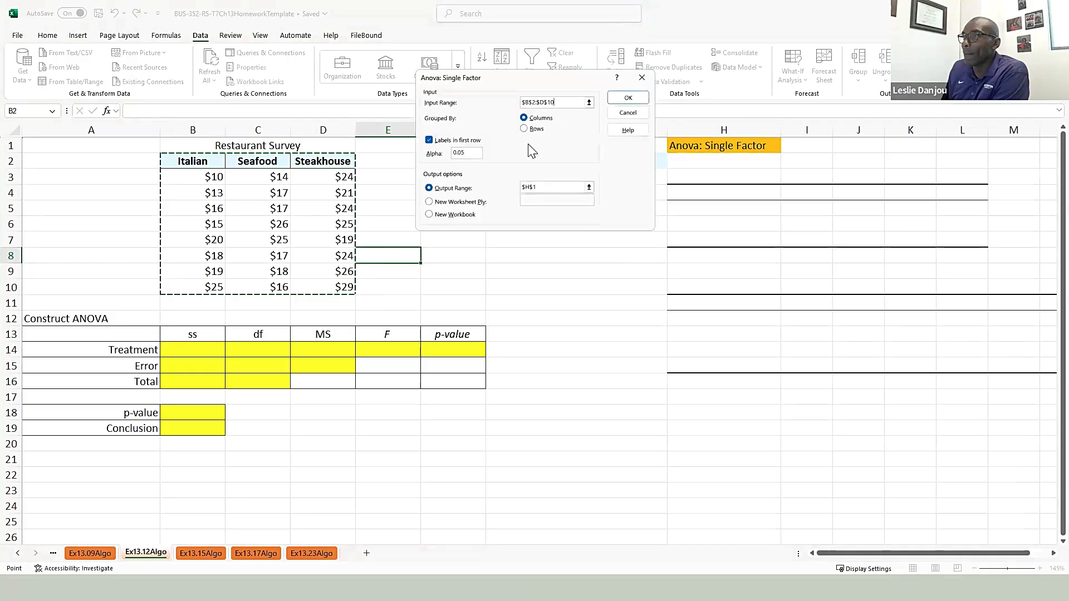
left_click(537, 187)
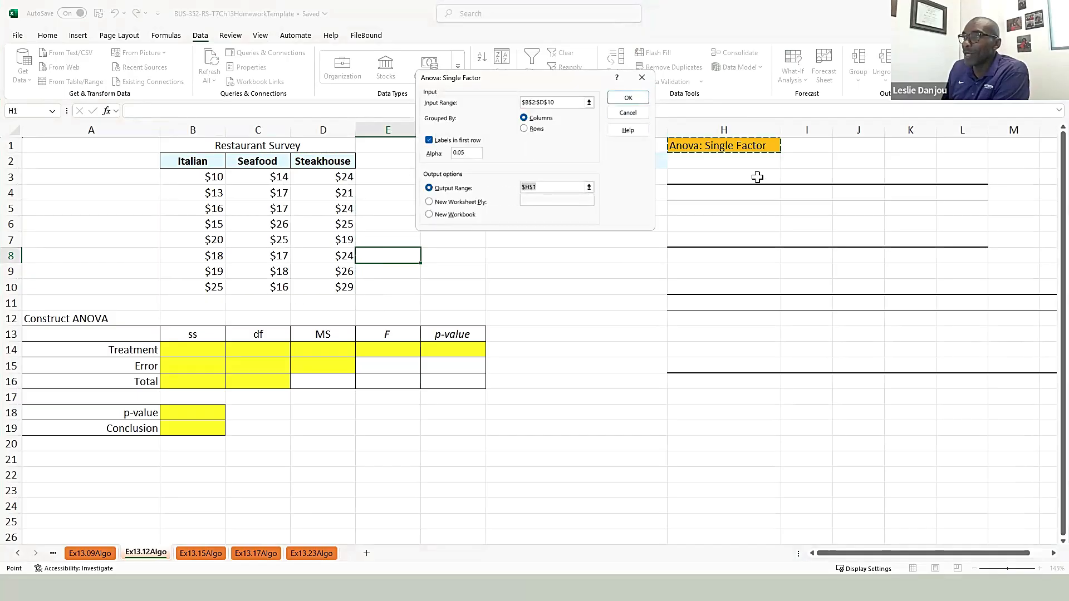
left_click(628, 97)
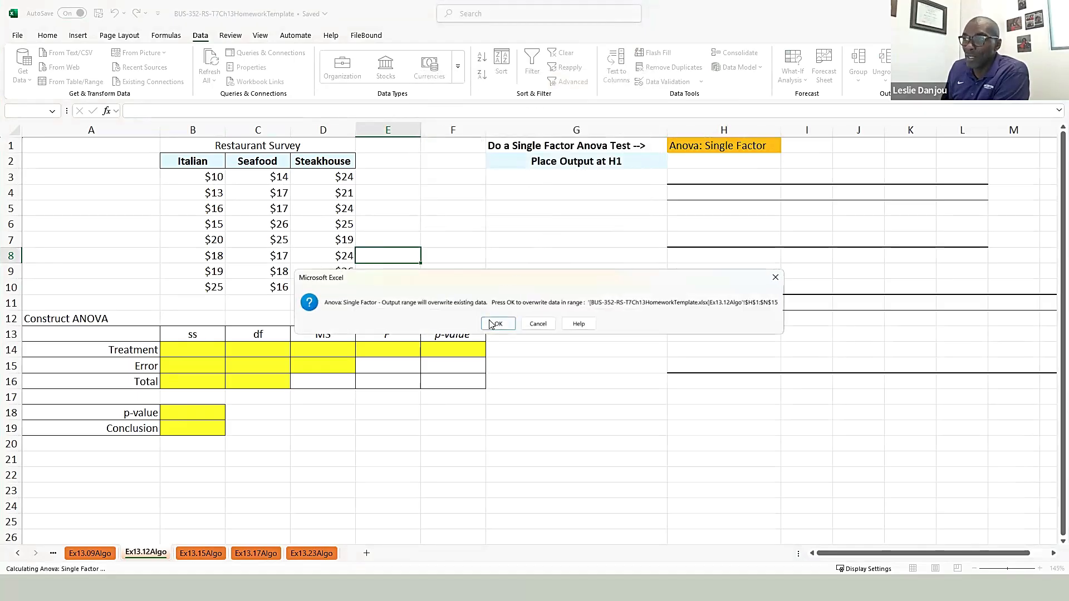
left_click(490, 324)
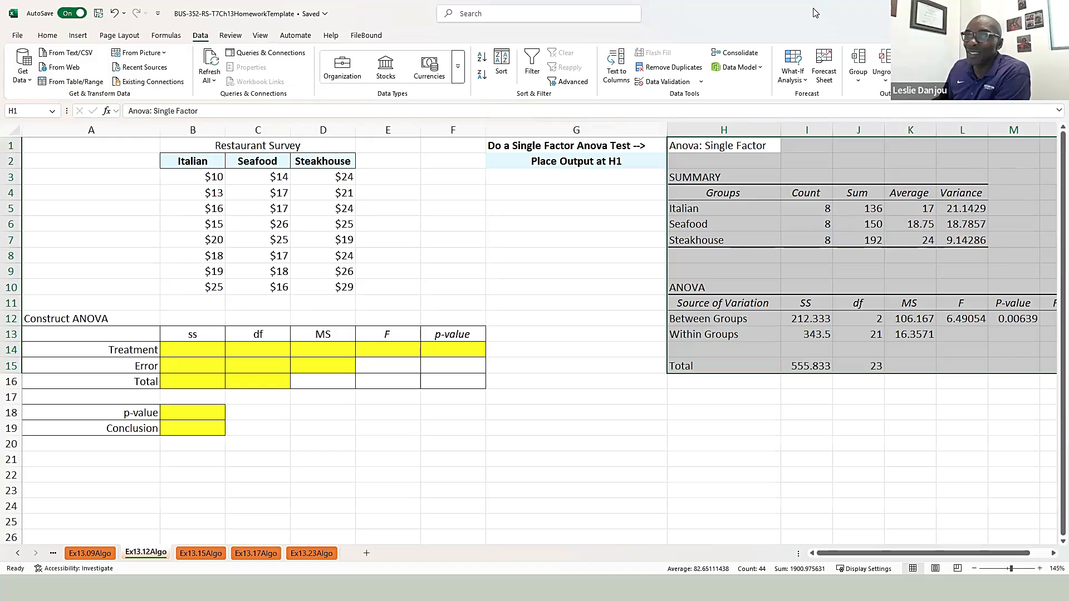
Place the workbook beside the assignment page and review the full ANOVA output in H1:N15
left_click_drag(816, 13, 1, 334)
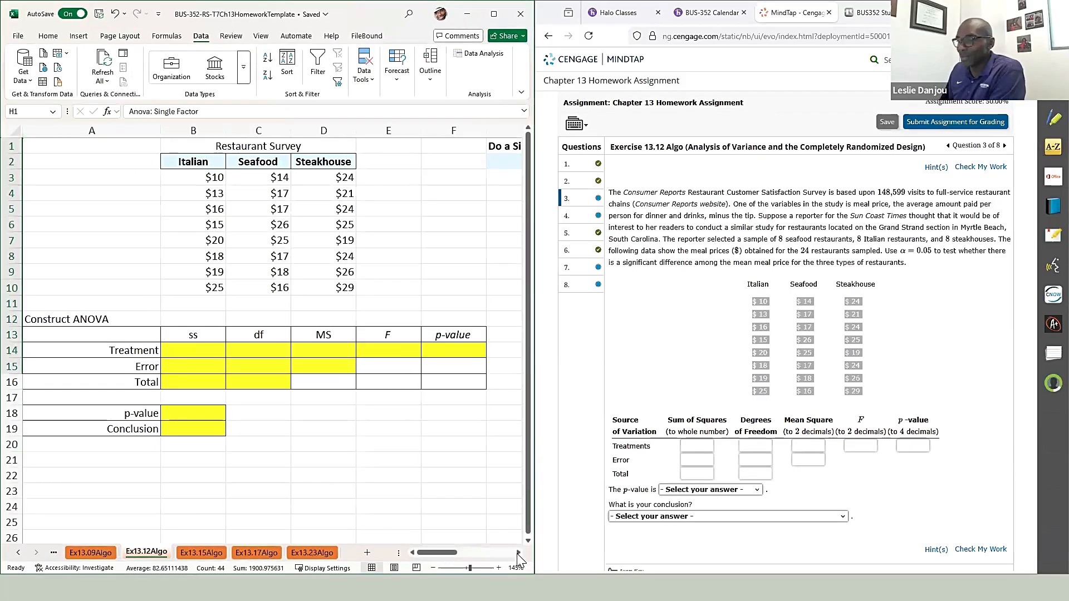
left_click(518, 553)
left_click(518, 553)
left_click(518, 553)
left_click(517, 553)
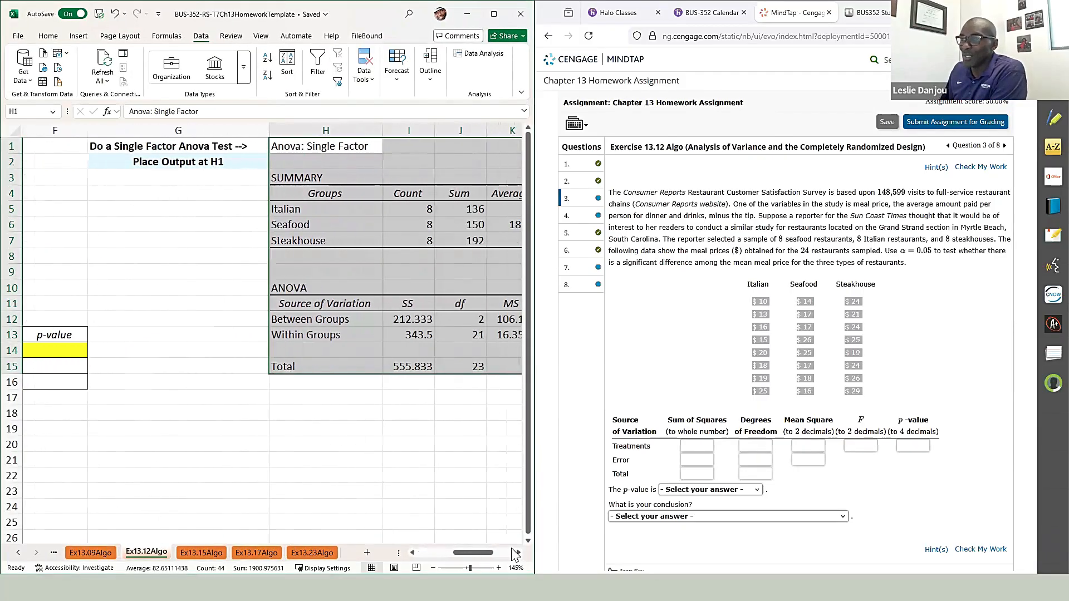
left_click(517, 553)
left_click(517, 552)
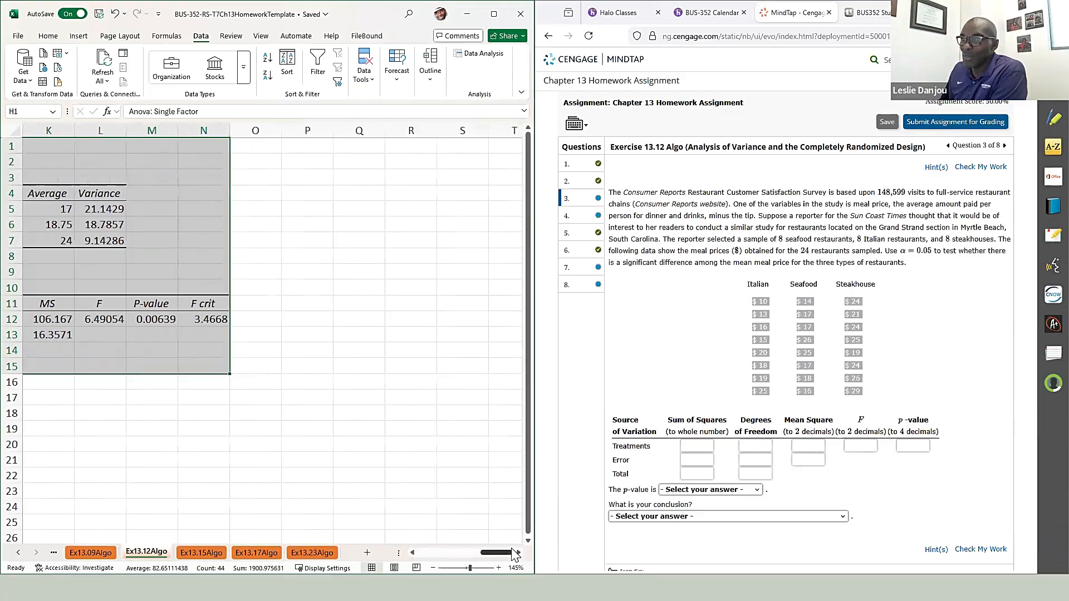
left_click(411, 553)
left_click(412, 553)
left_click(411, 552)
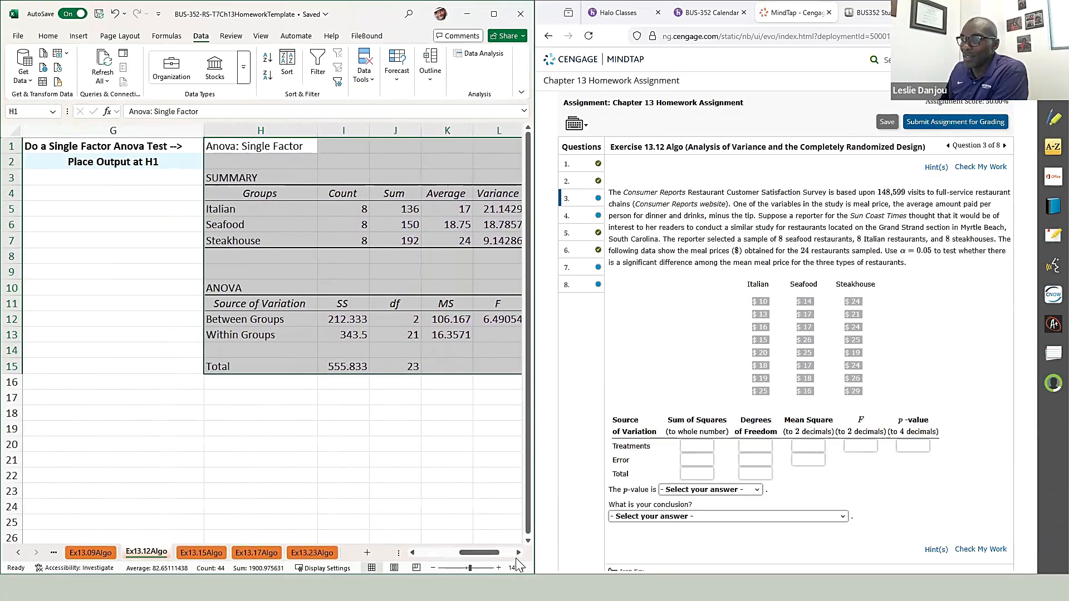
left_click(518, 553)
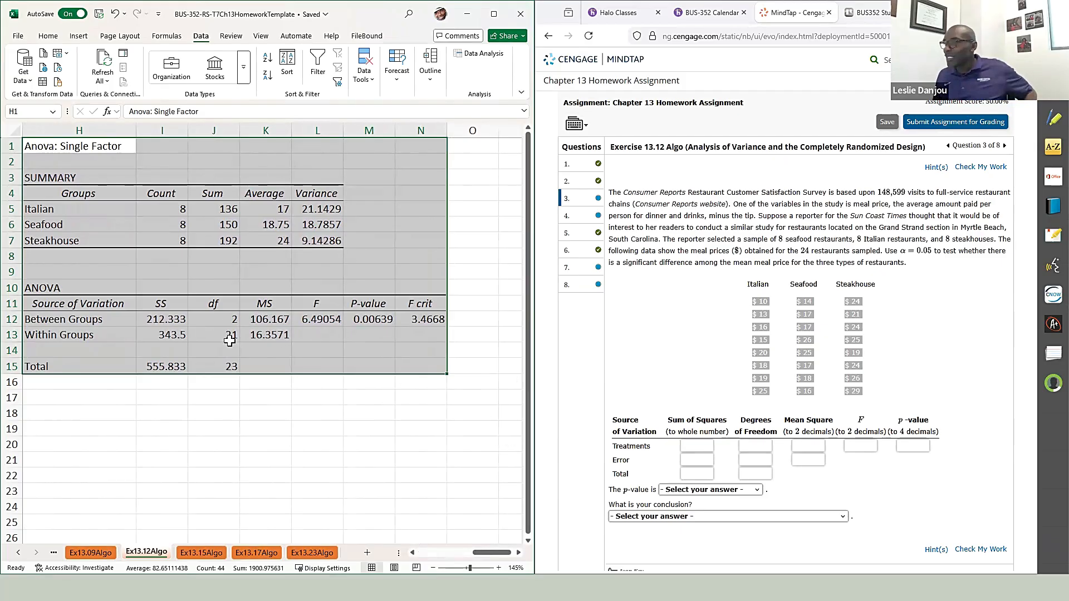
Format the SS values in I12:I15 of the ANOVA output as whole numbers
left_click_drag(166, 320, 166, 366)
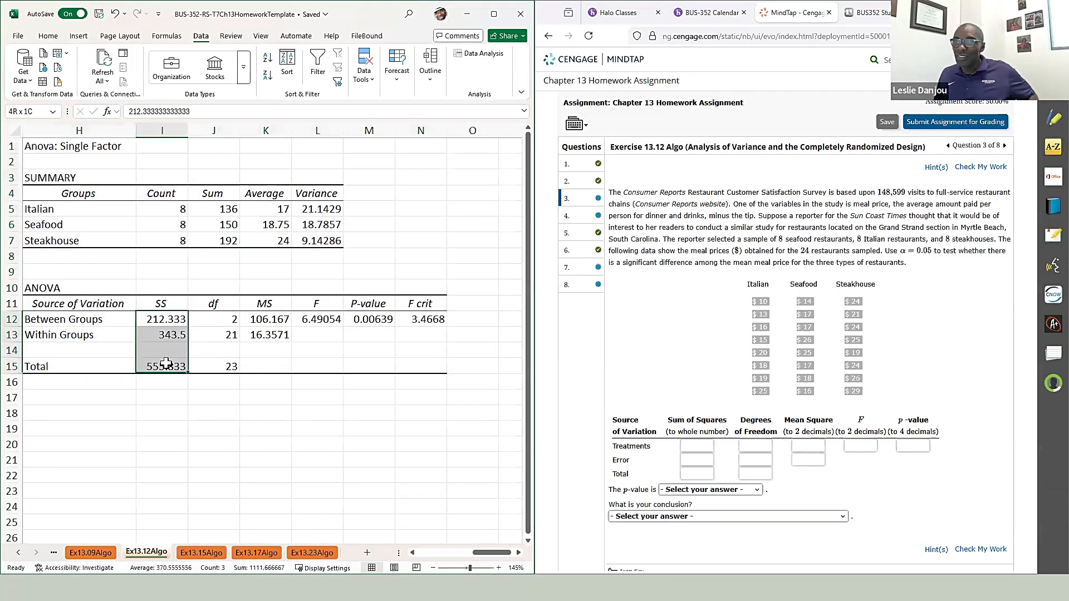
left_click(48, 37)
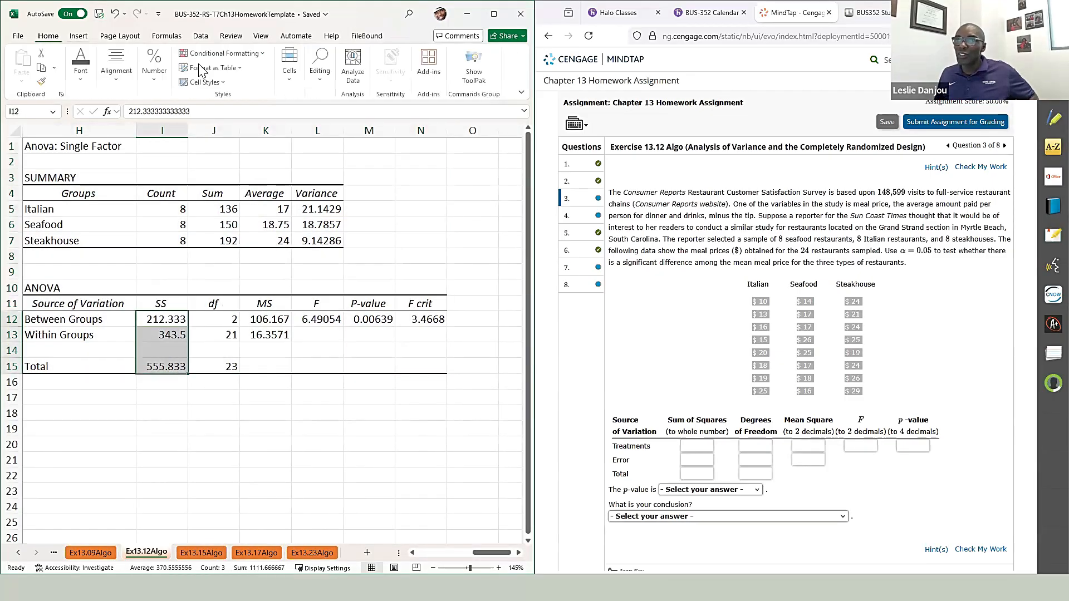
left_click(156, 72)
left_click(217, 131)
left_click(217, 132)
left_click(217, 131)
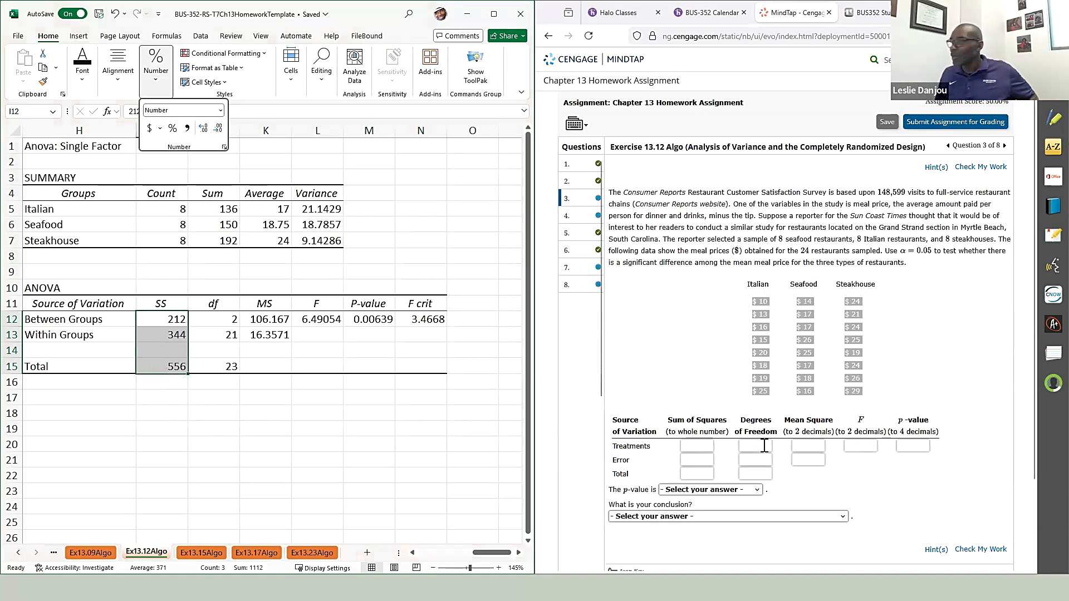
Format the MS and F values in K12:L13 to two decimal places
left_click(271, 323)
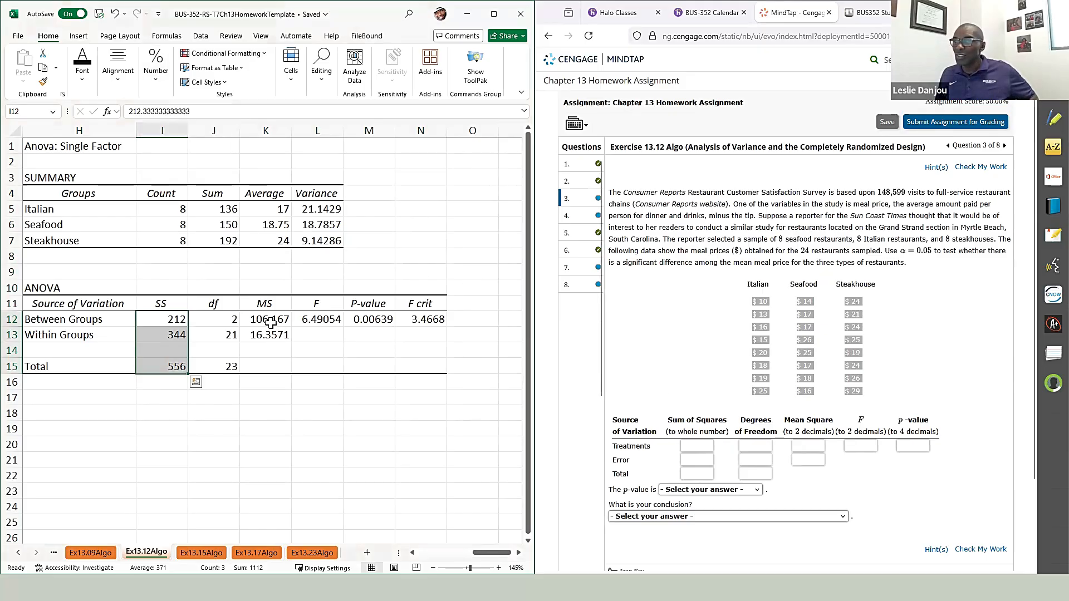
left_click_drag(271, 321, 317, 334)
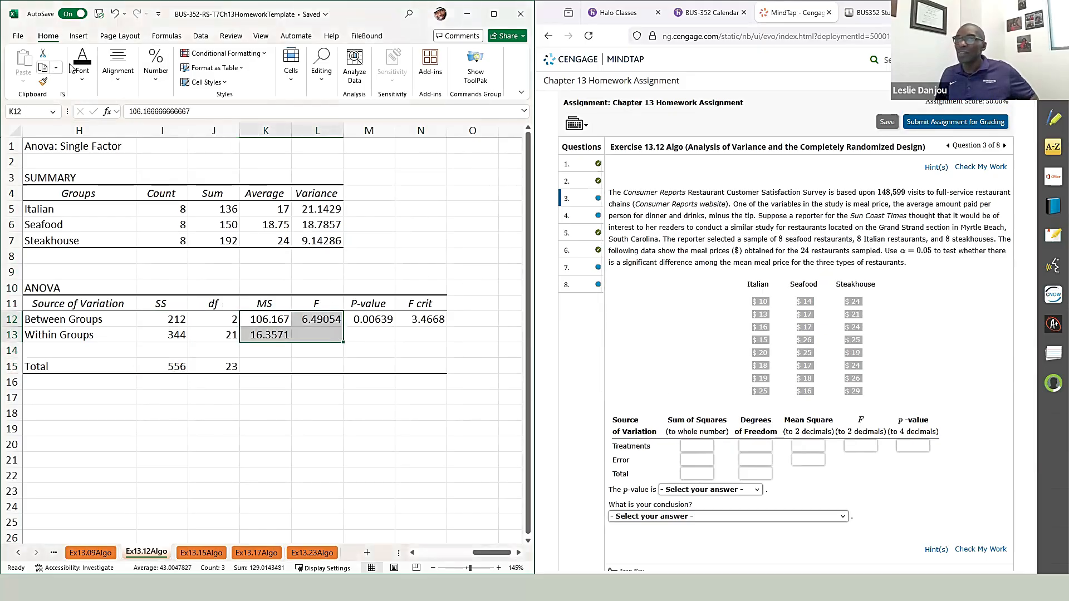
left_click(160, 91)
left_click(221, 130)
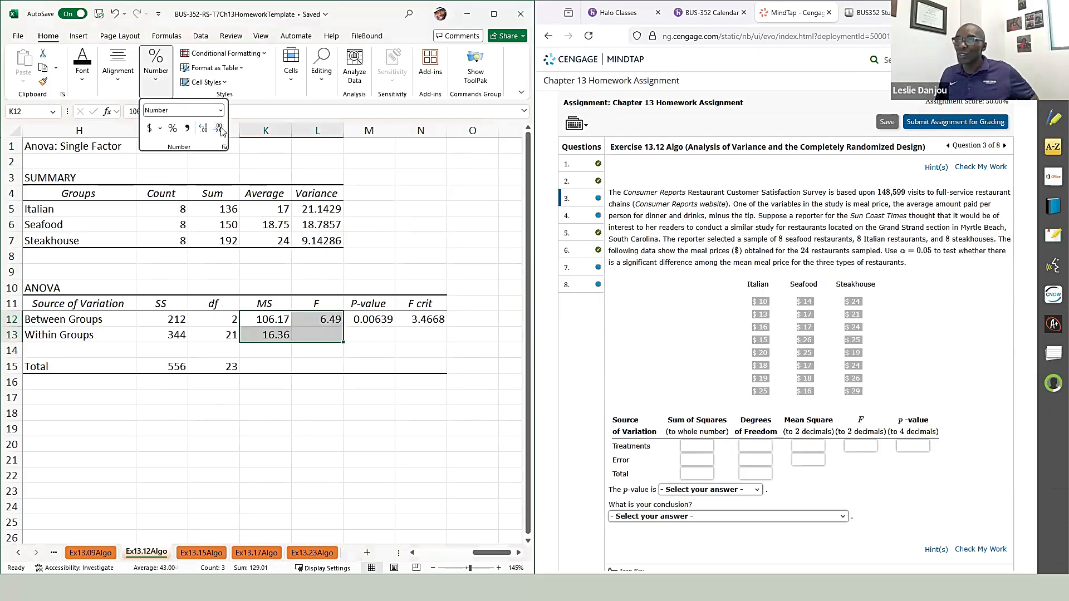
Format the P-value in M12 to four decimal places
left_click(372, 320)
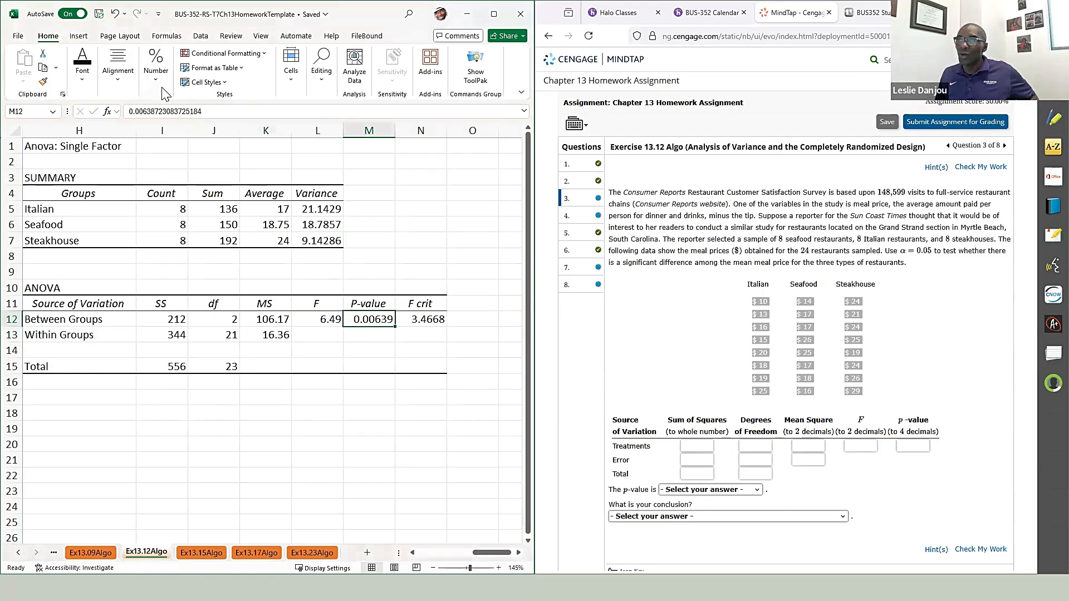
left_click(162, 88)
left_click(221, 130)
left_click(218, 131)
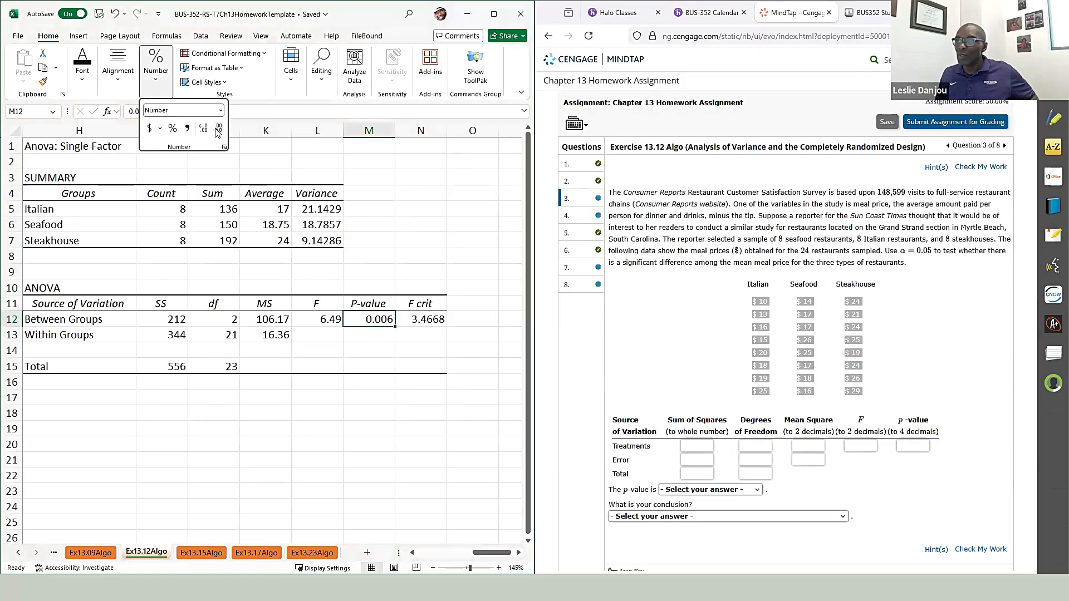
left_click(200, 129)
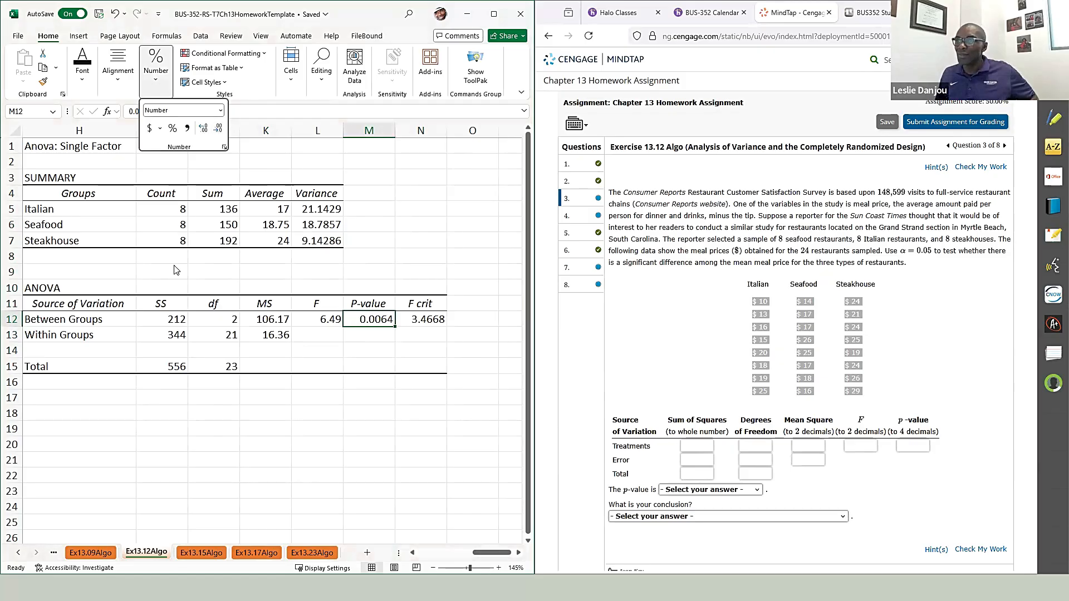
Enter the sums of squares in question 3 as 212 for Treatments, 344 for Error and 556 for Total
left_click(159, 318)
left_click(159, 318)
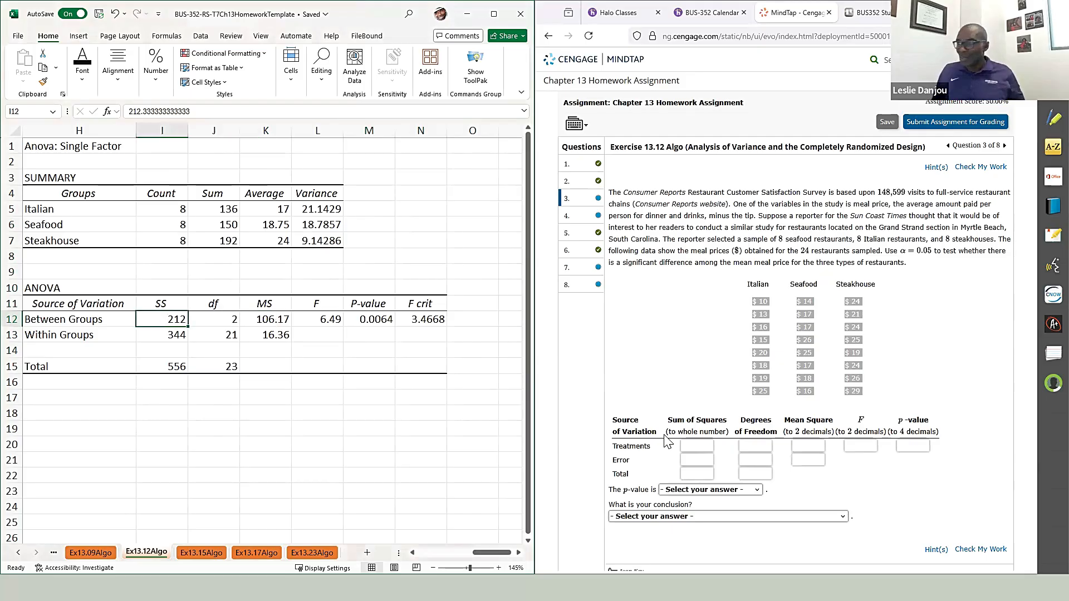
left_click(700, 446)
type("212")
key("Tab")
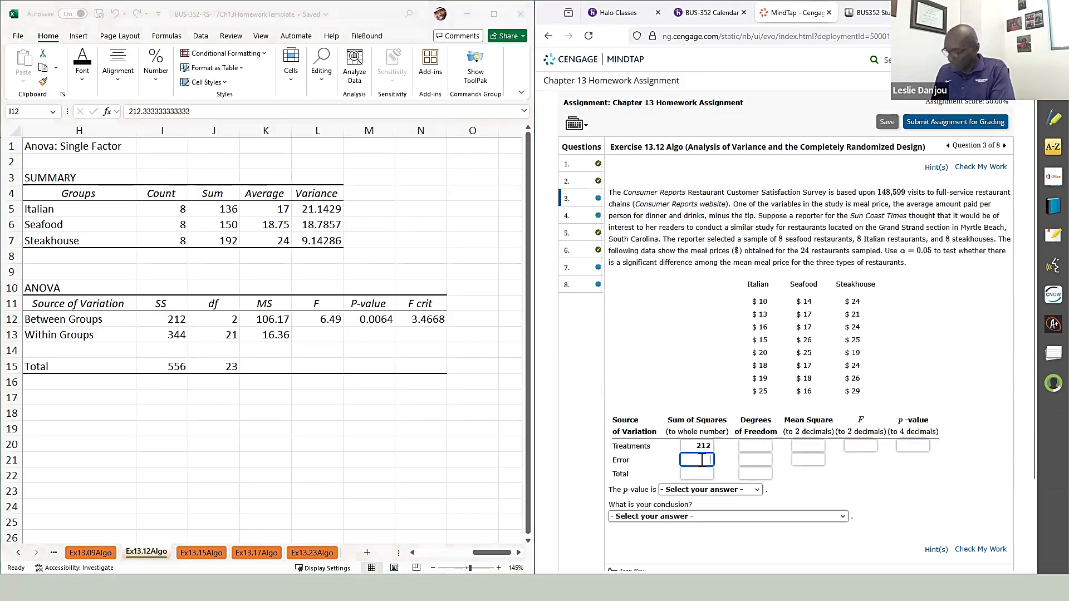
type("344")
left_click(707, 474)
type("556")
Enter the degrees of freedom as 2 for Treatments, 21 for Error and 23 for Total
left_click(758, 448)
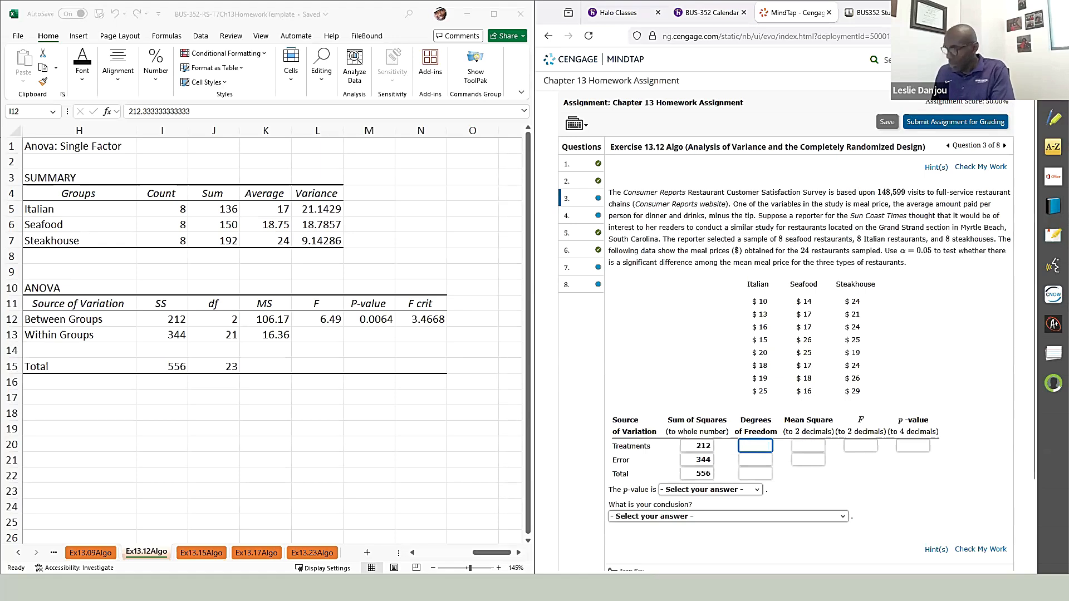
type("2")
left_click(759, 460)
type("21")
left_click(760, 474)
Enter the mean squares as 106.17 for Treatments and 16.36 for Error
left_click(812, 443)
type("106.17")
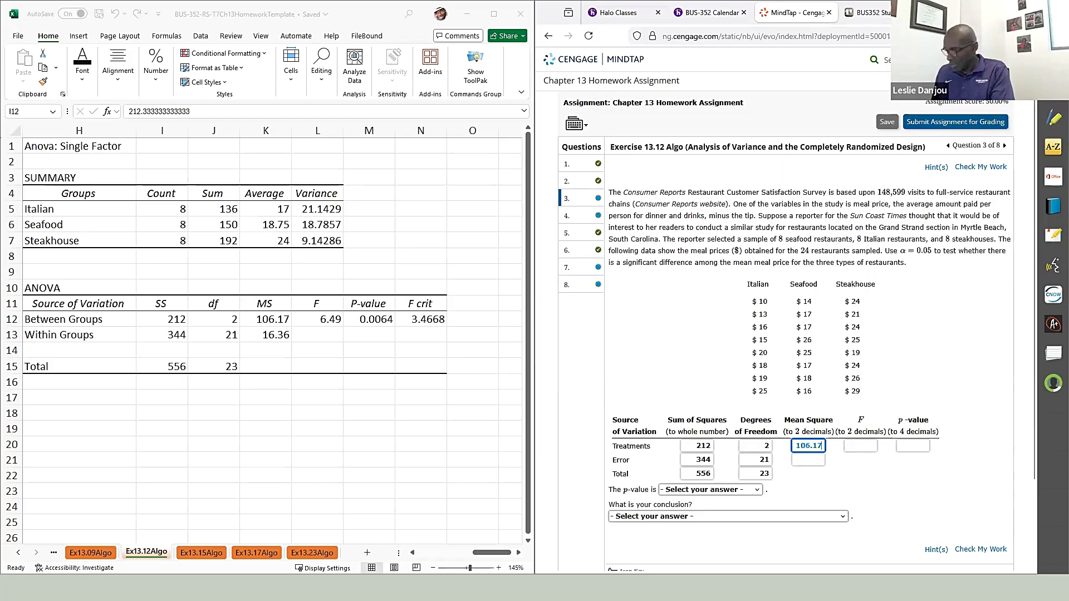
left_click(806, 458)
type("16.36")
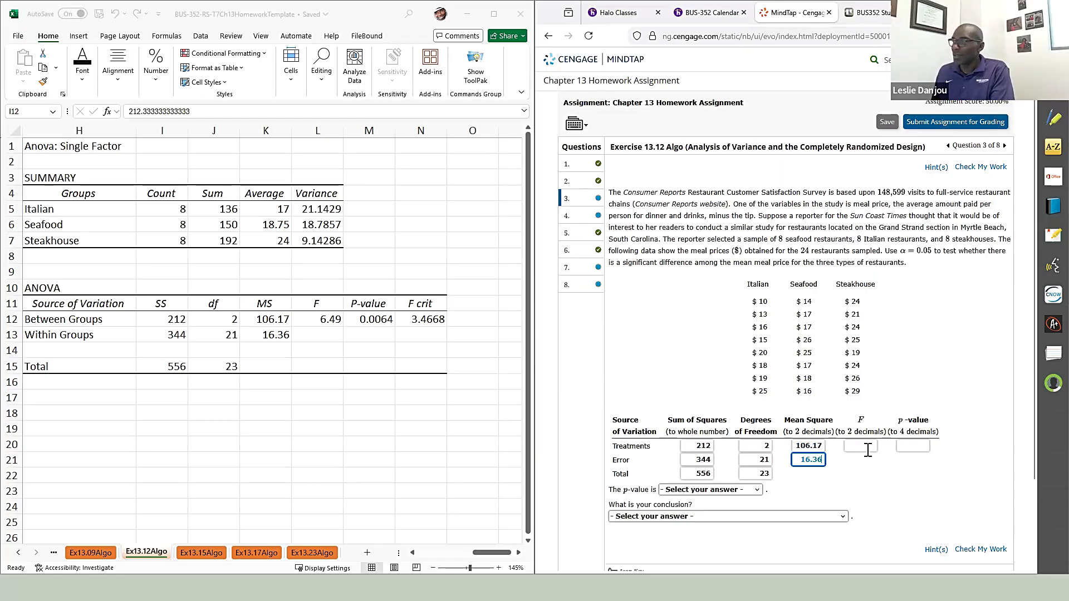
Enter 6.49 for F and .0064 for the p-value in the Treatments row and check the work
left_click(867, 450)
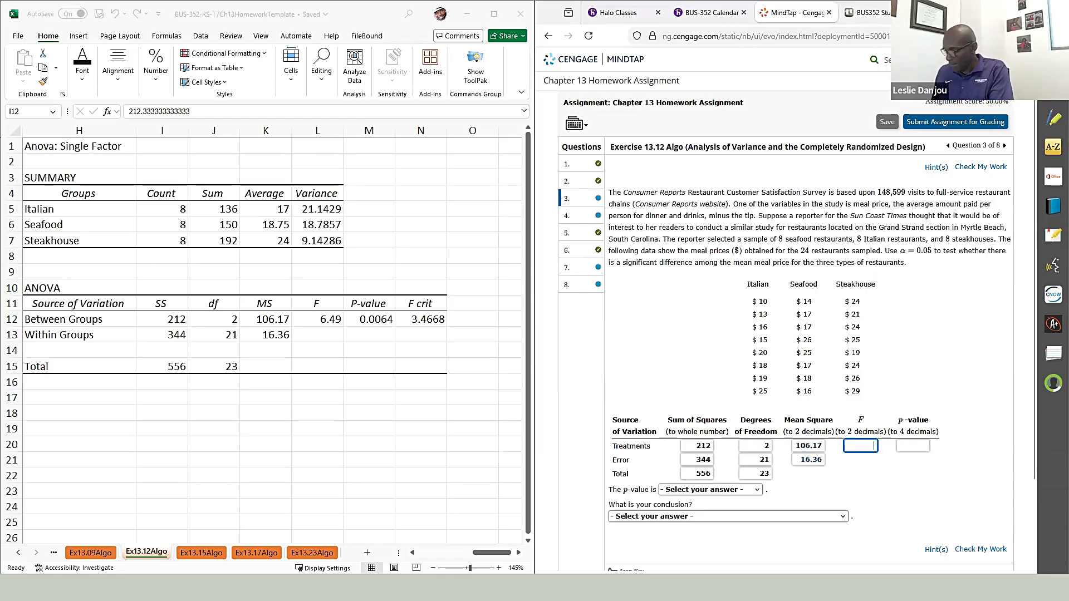
type("6.49")
left_click(909, 443)
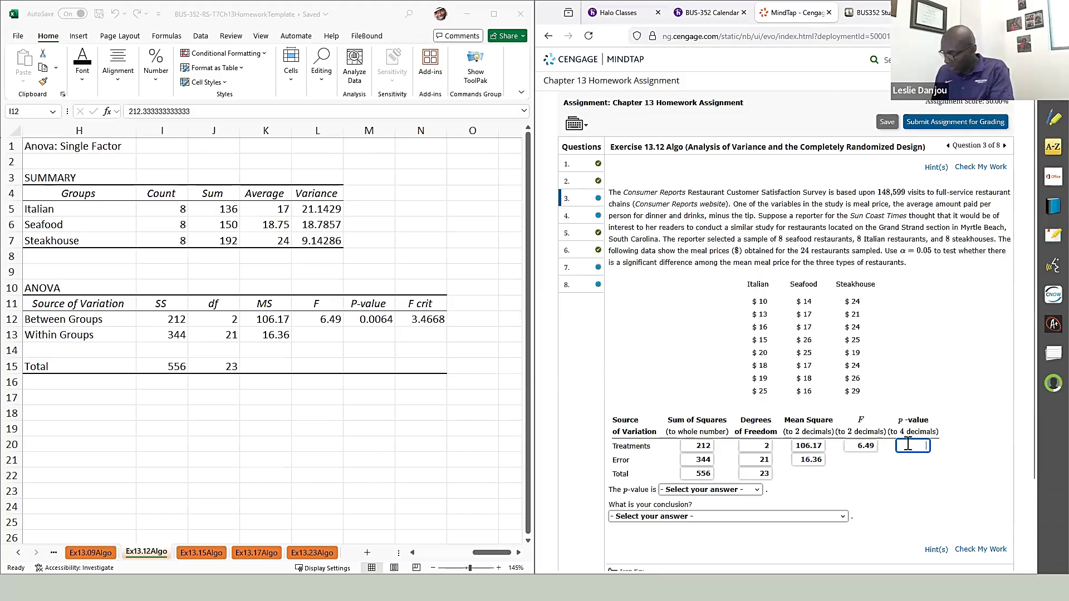
type(".0064")
left_click(967, 550)
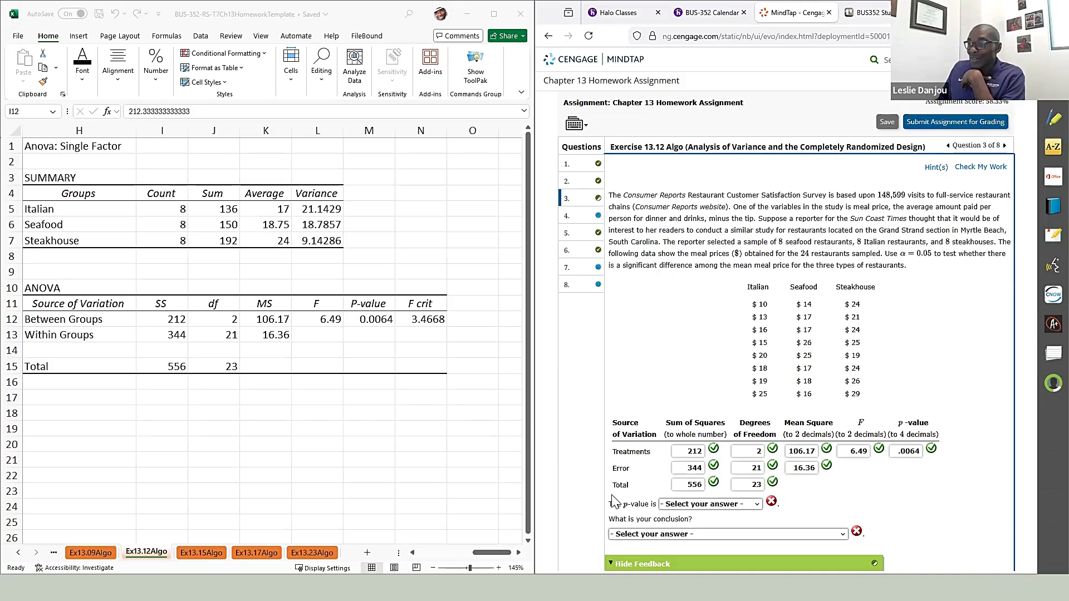
Answer that the p-value is "less than 0.01" and choose "Conclude not all treatment means are equal" as the conclusion
left_click(683, 504)
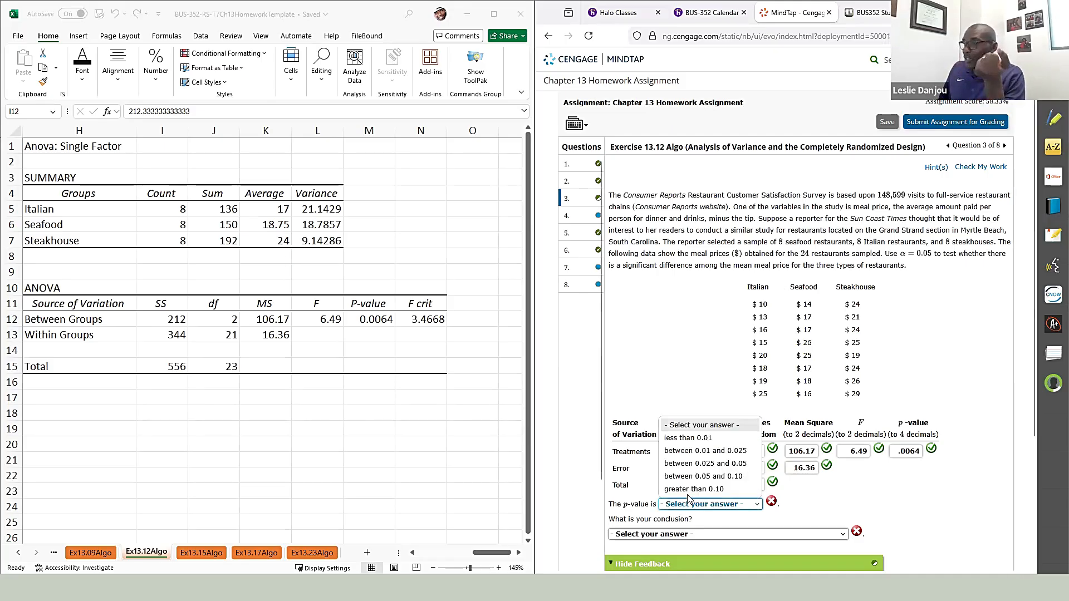
left_click(693, 444)
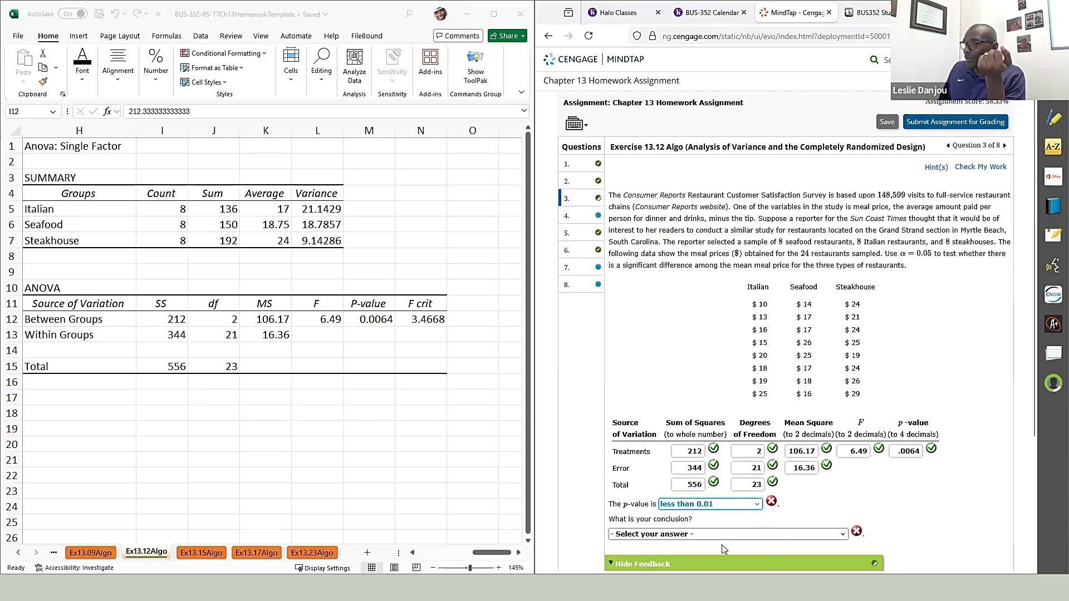
left_click(700, 536)
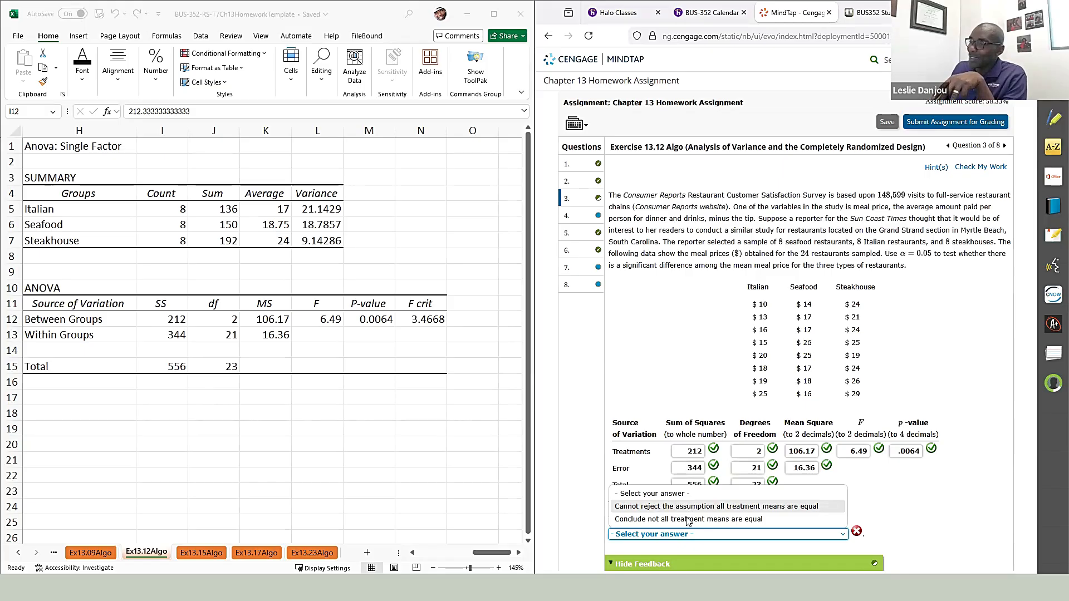
left_click(688, 518)
scroll(688, 518, "down", 2)
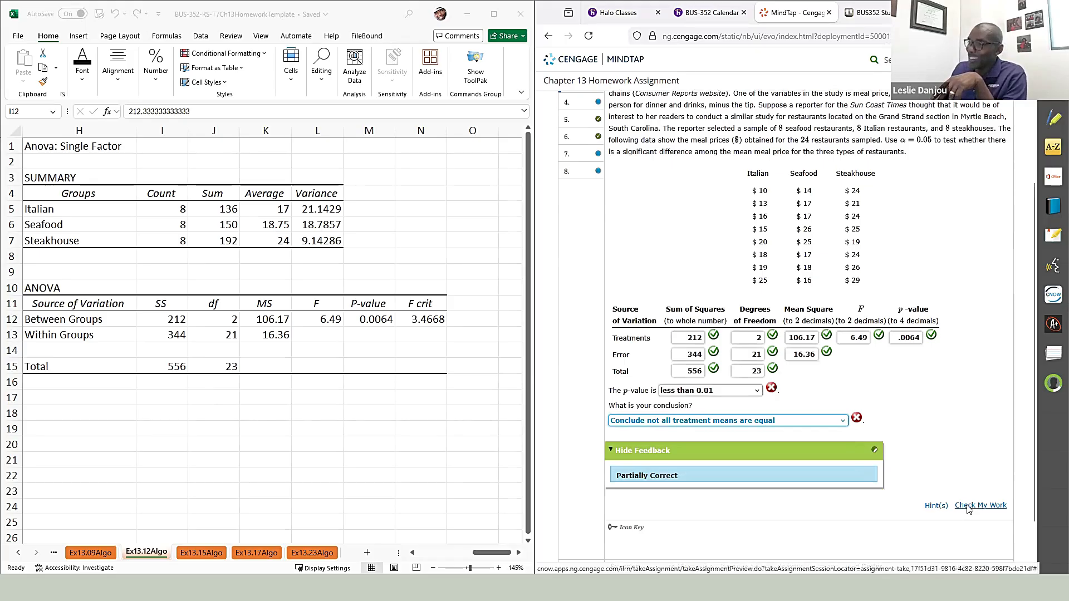
Check the Exercise 13.12 answers, and open Exercise 13.15 in the assignment and the Ex13.15Algo sheet in the workbook
left_click(968, 506)
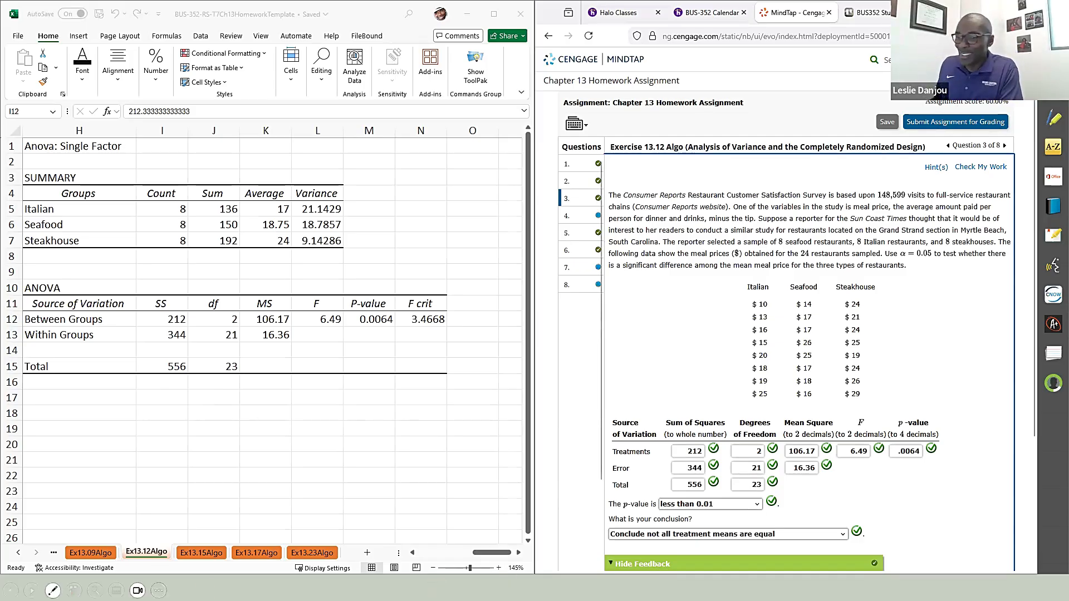
left_click(200, 553)
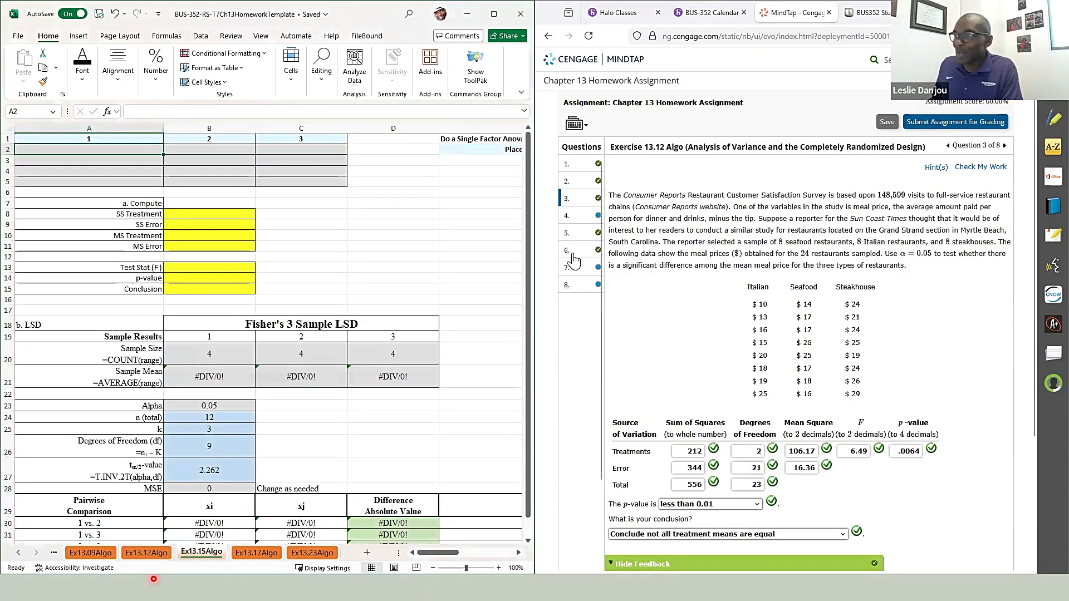
left_click(578, 215)
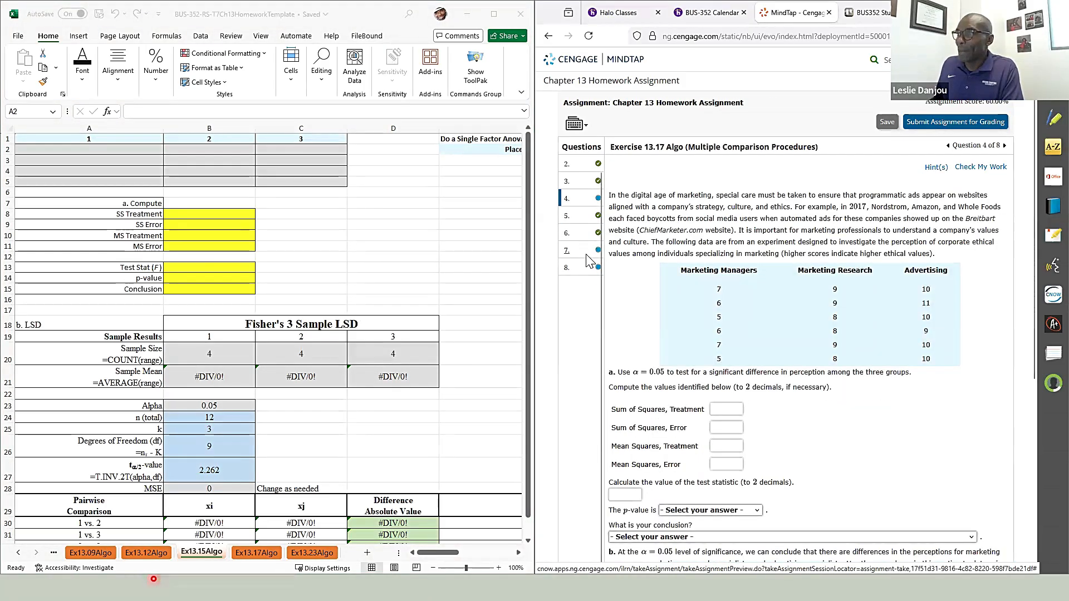
left_click(587, 254)
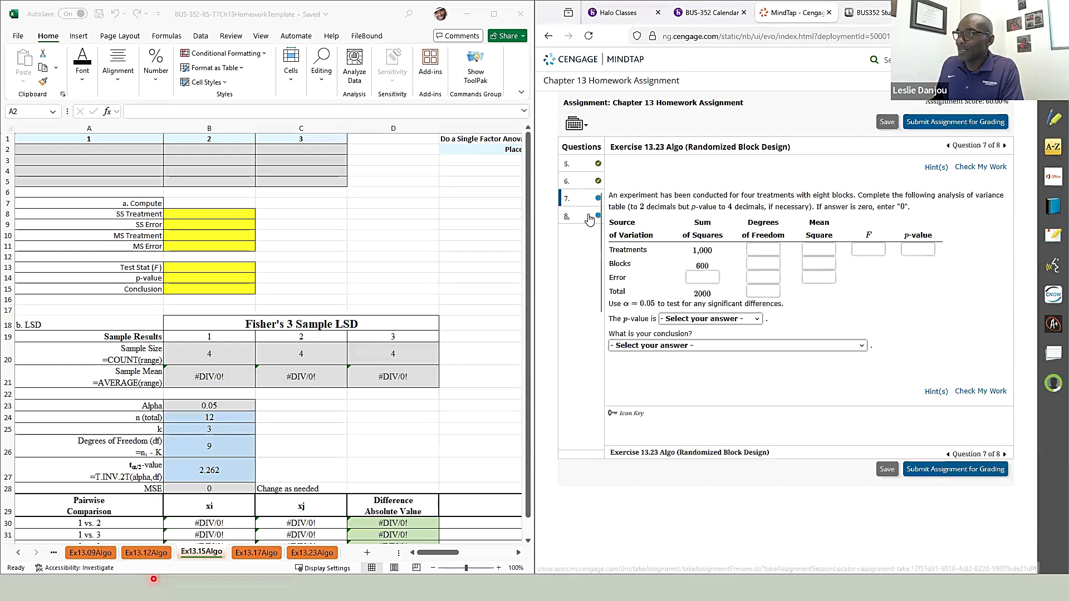
left_click(589, 218)
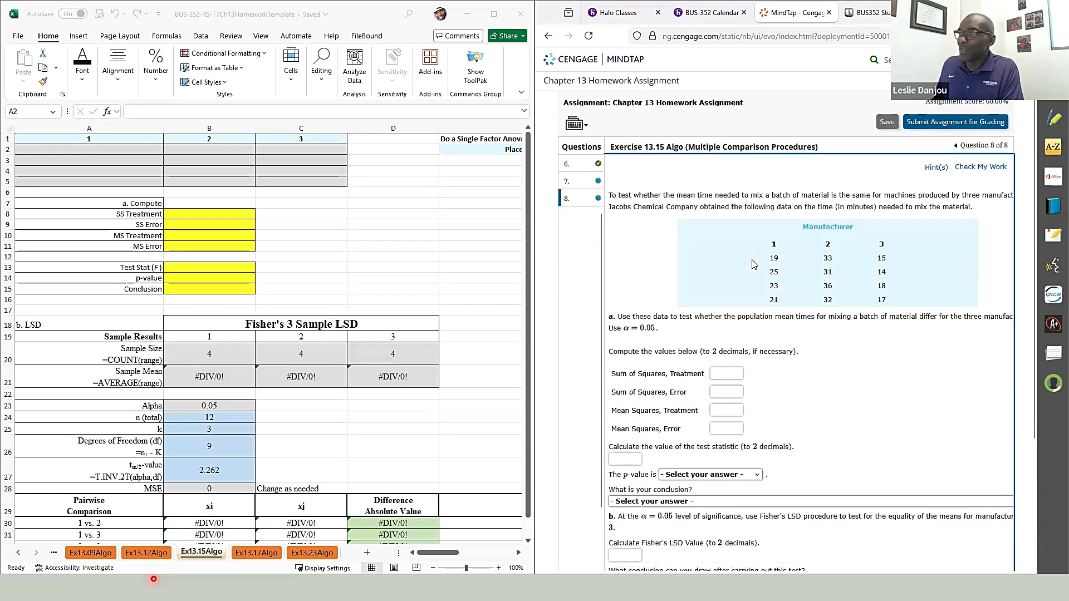
Copy the three manufacturers' mixing times into the sheet from A2 and shift the misaligned rows B3:D5 to start at A3
left_click_drag(790, 265, 857, 304)
key("ctrl+c")
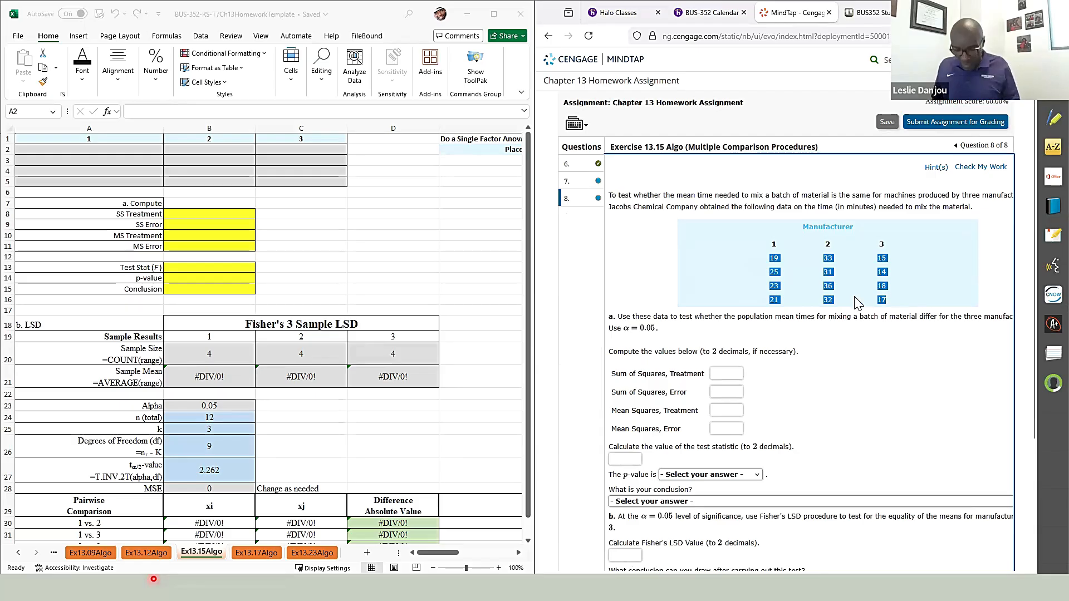
left_click(83, 149)
key("ctrl+v")
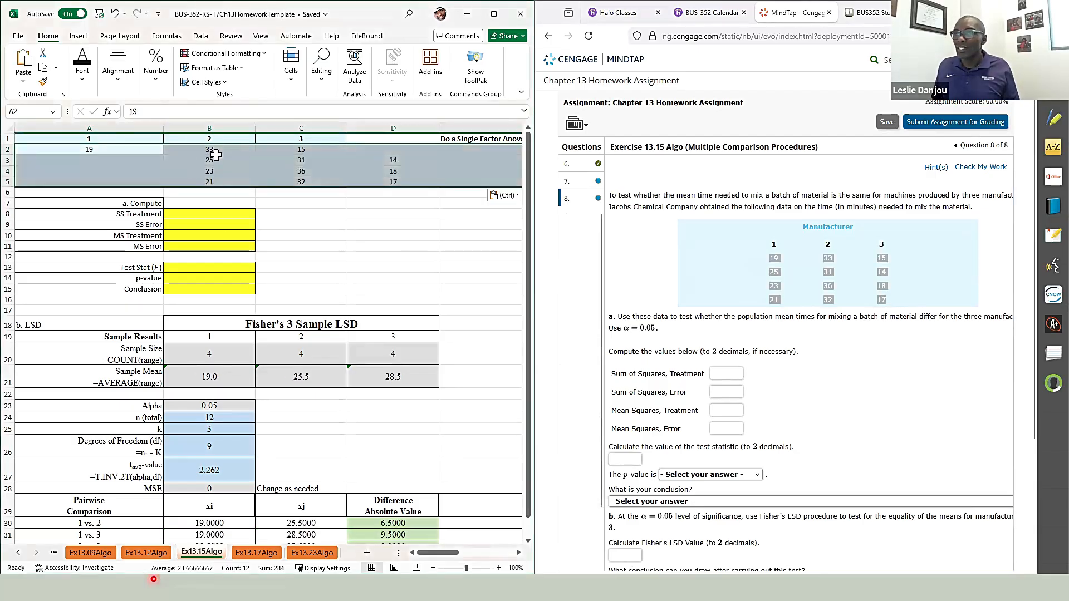
left_click_drag(215, 160, 390, 181)
left_click_drag(161, 177, 128, 182)
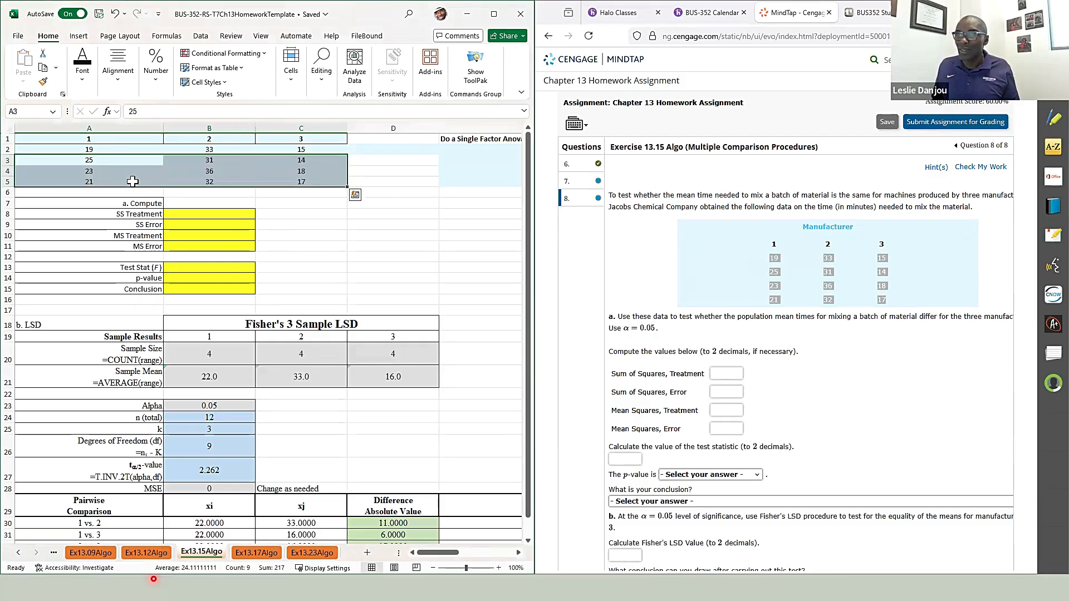
left_click(315, 228)
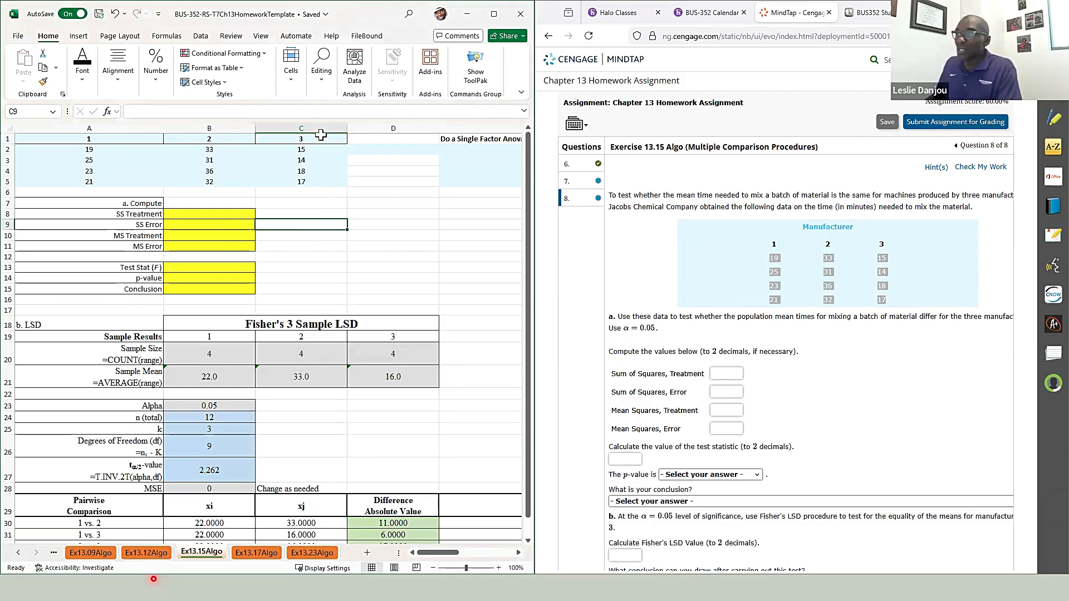
Run a single-factor ANOVA on A1:C5 with labels in the first row and alpha 0.05, outputting to F1
left_click(492, 14)
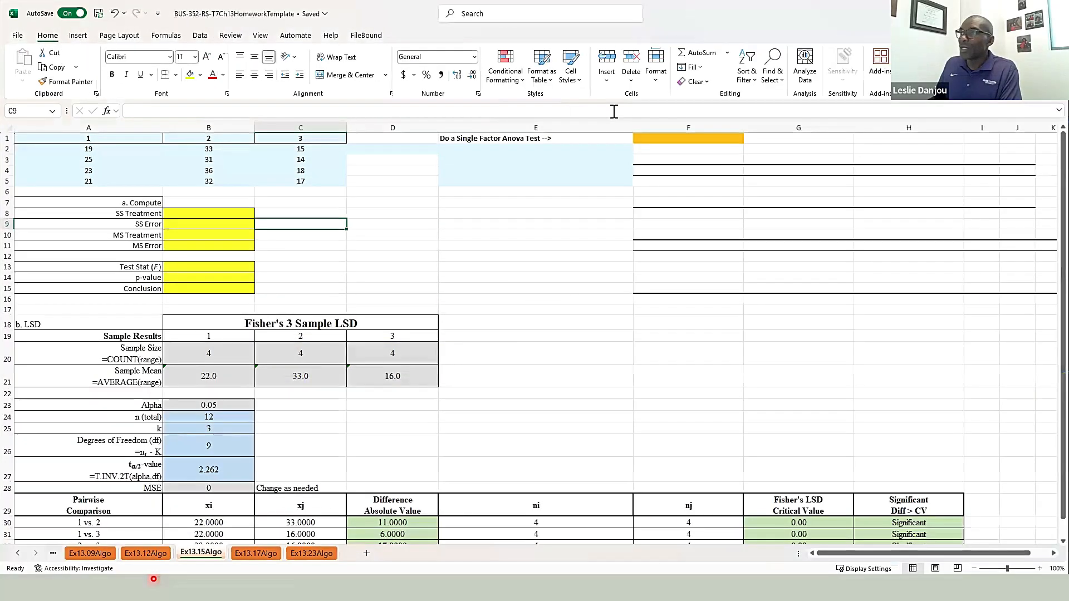
left_click(201, 38)
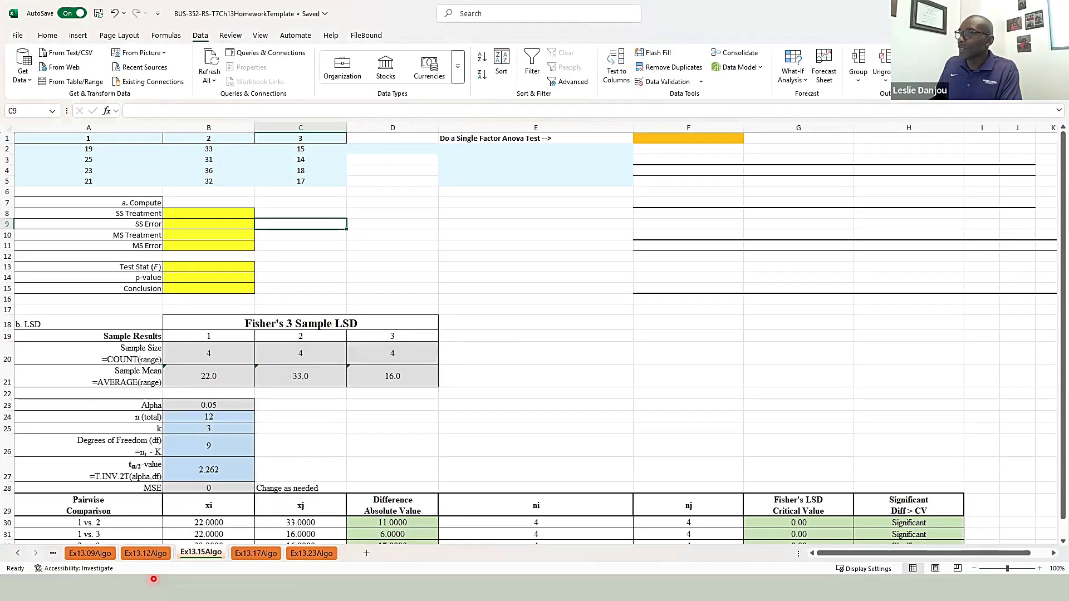
left_click(985, 53)
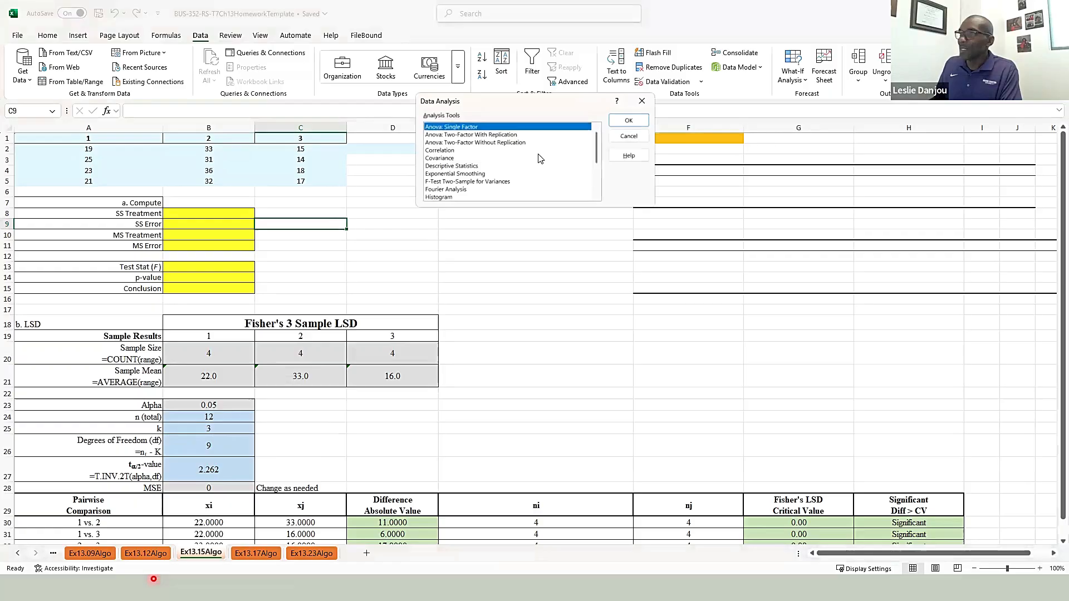
left_click(629, 121)
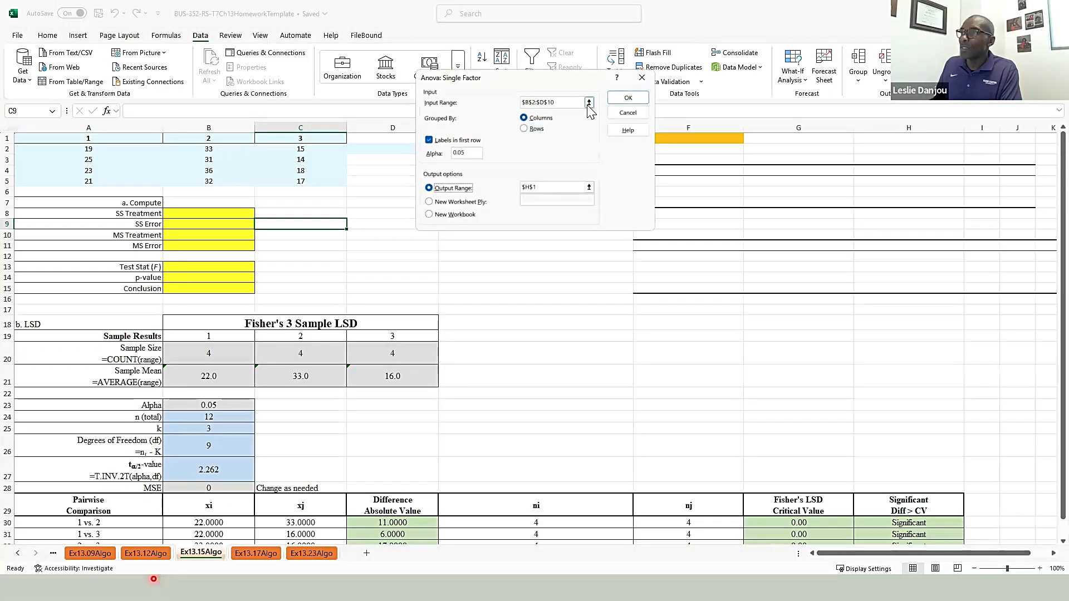
left_click(589, 103)
left_click_drag(95, 142, 297, 181)
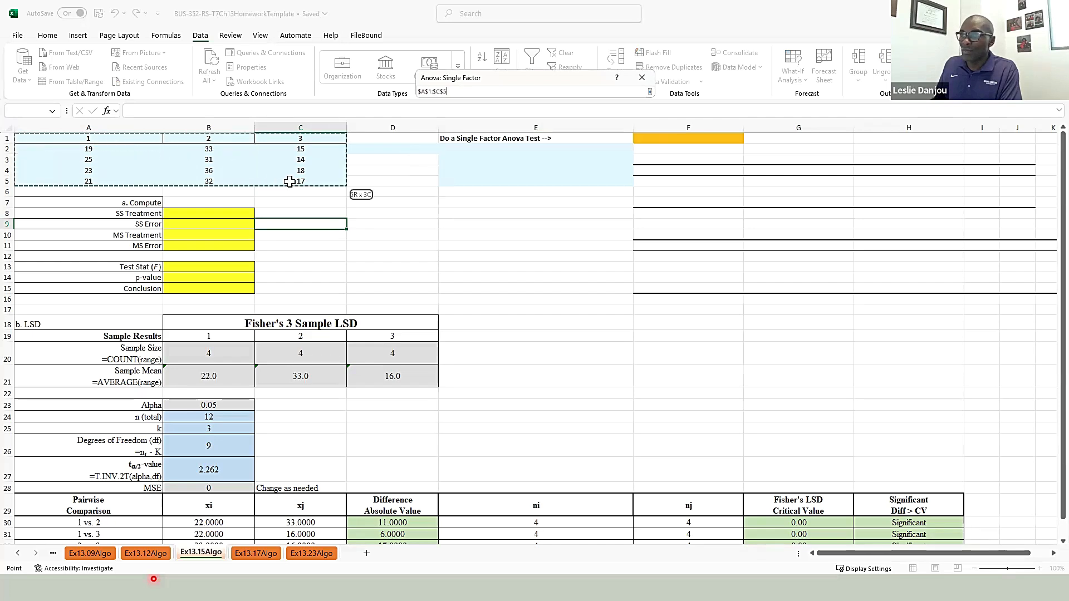
left_click(650, 91)
left_click(554, 188)
left_click(680, 139)
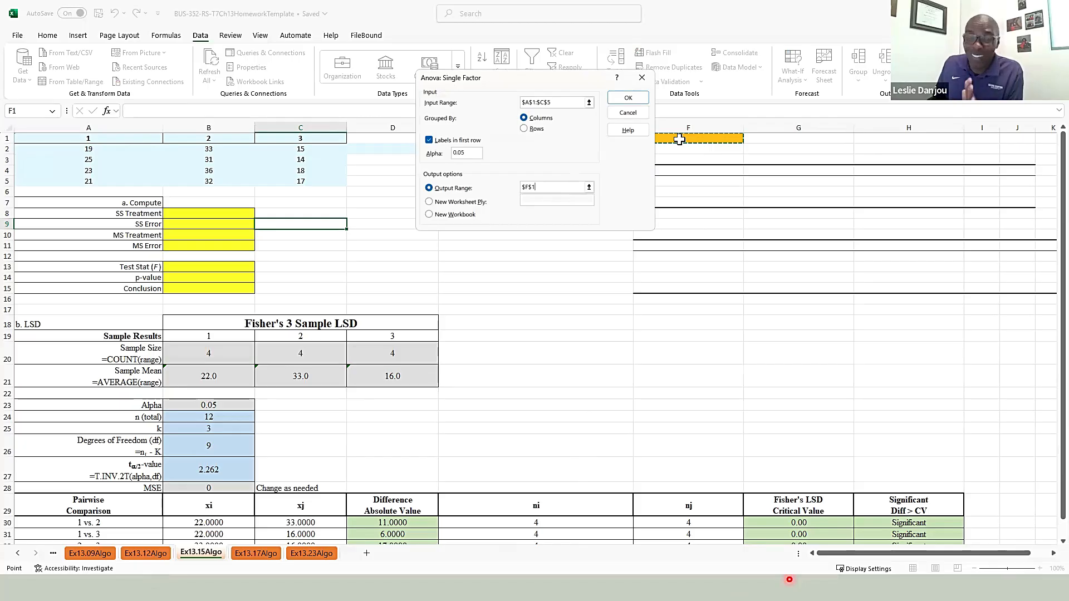
left_click(628, 98)
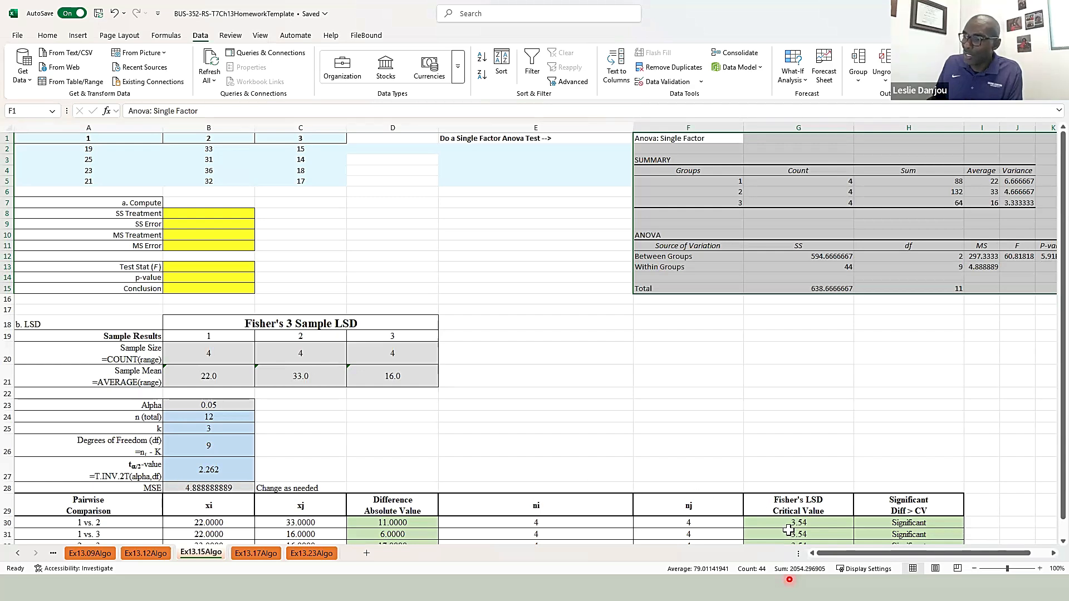
Label the Between Groups row "Treatment" in E12 and the Within Groups row "Error" in E13
mouse_move(773, 524)
left_mouse_down()
mouse_move(774, 545)
mouse_move(770, 534)
left_mouse_up()
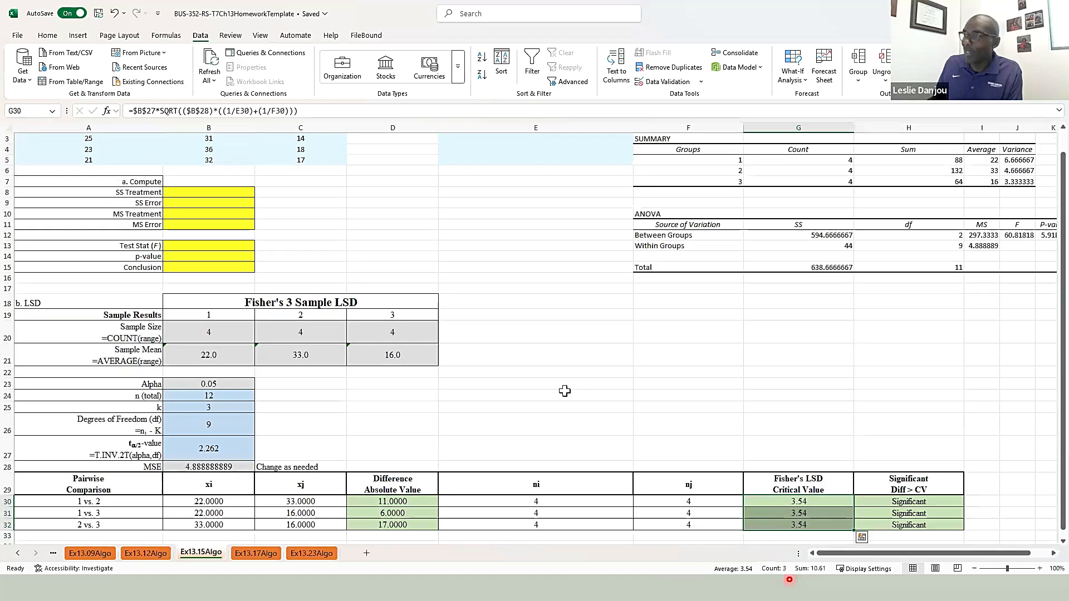
scroll(390, 328, "up", 1)
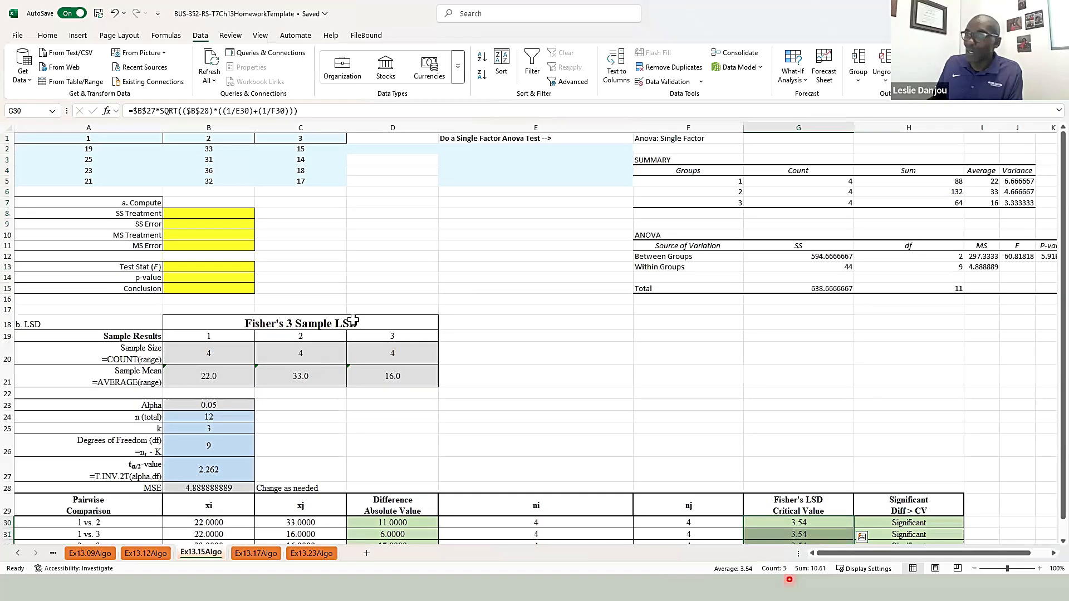
left_click(205, 213)
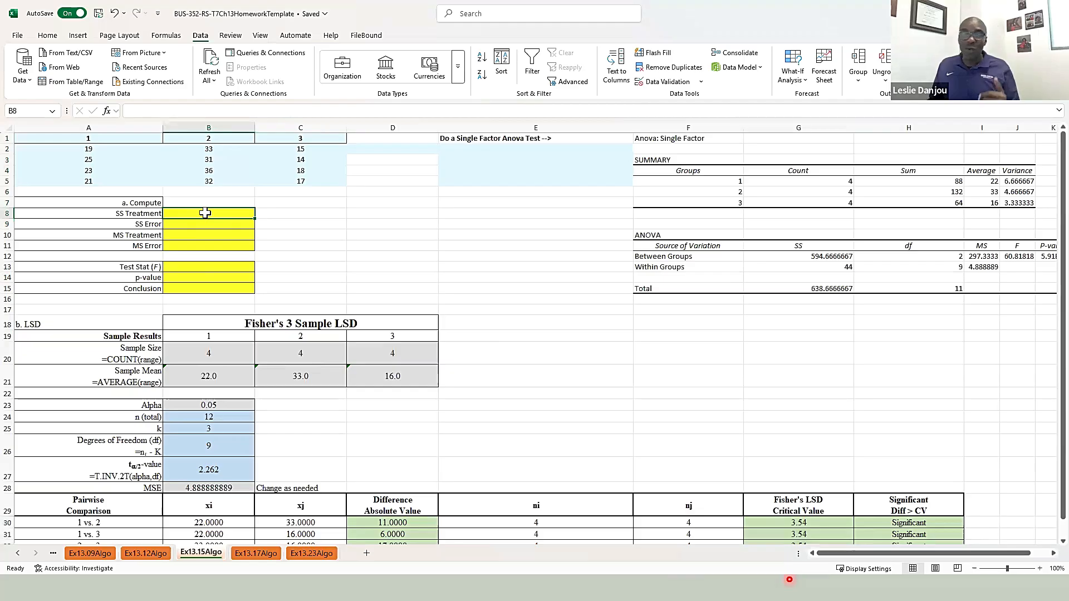
left_click(601, 257)
type("T")
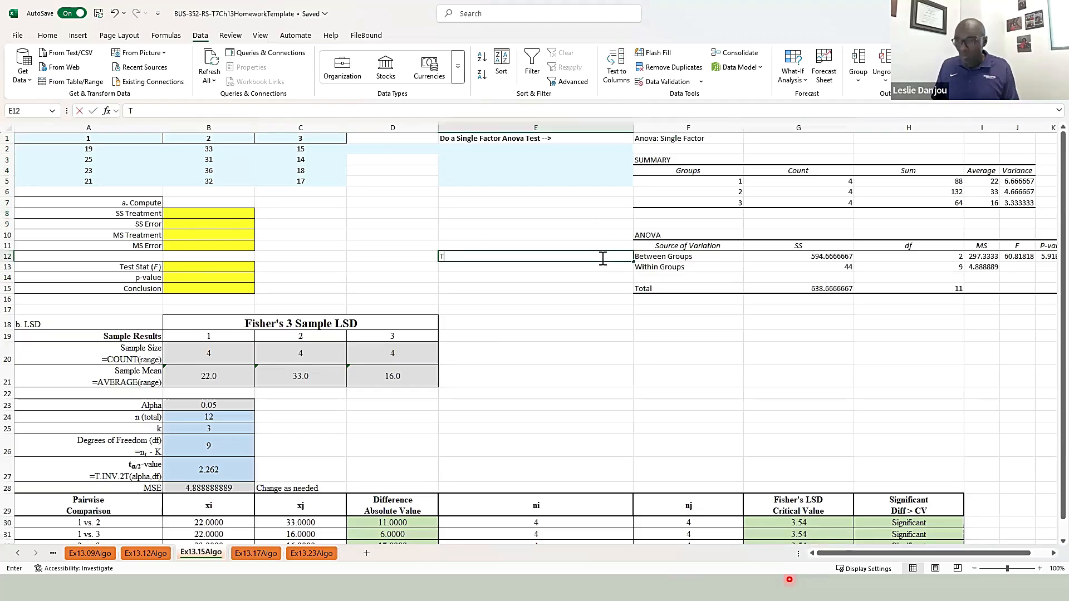
type("reatment")
key("Return")
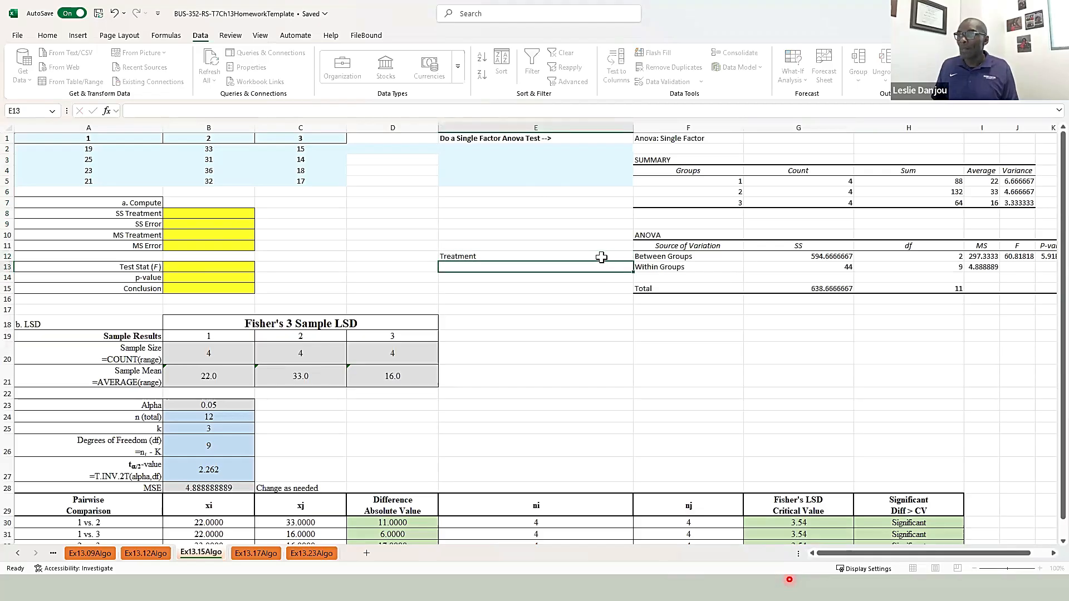
type("Err")
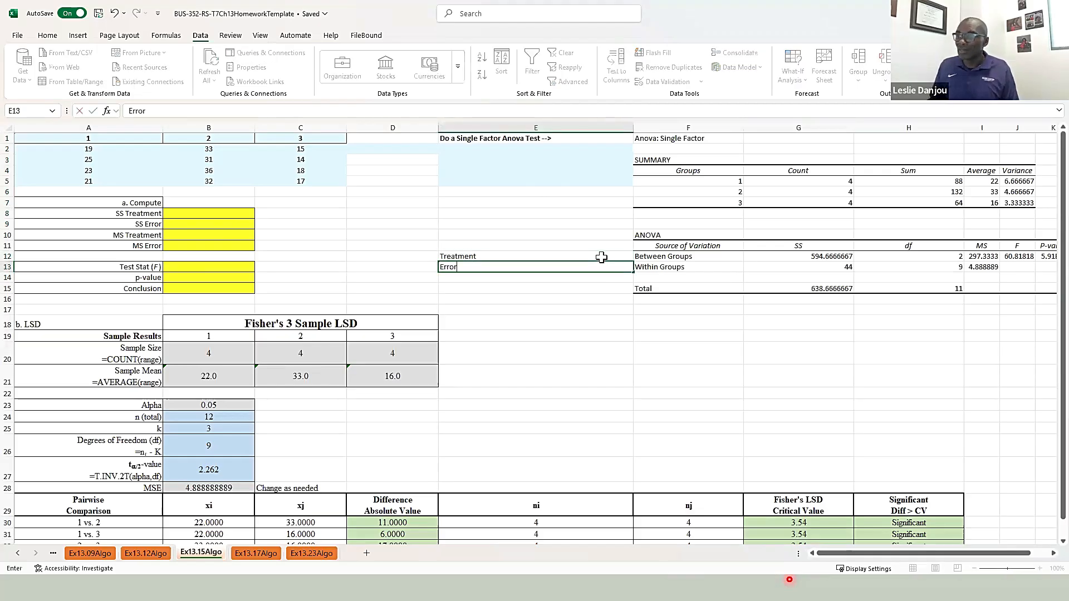
type("or")
key("Return")
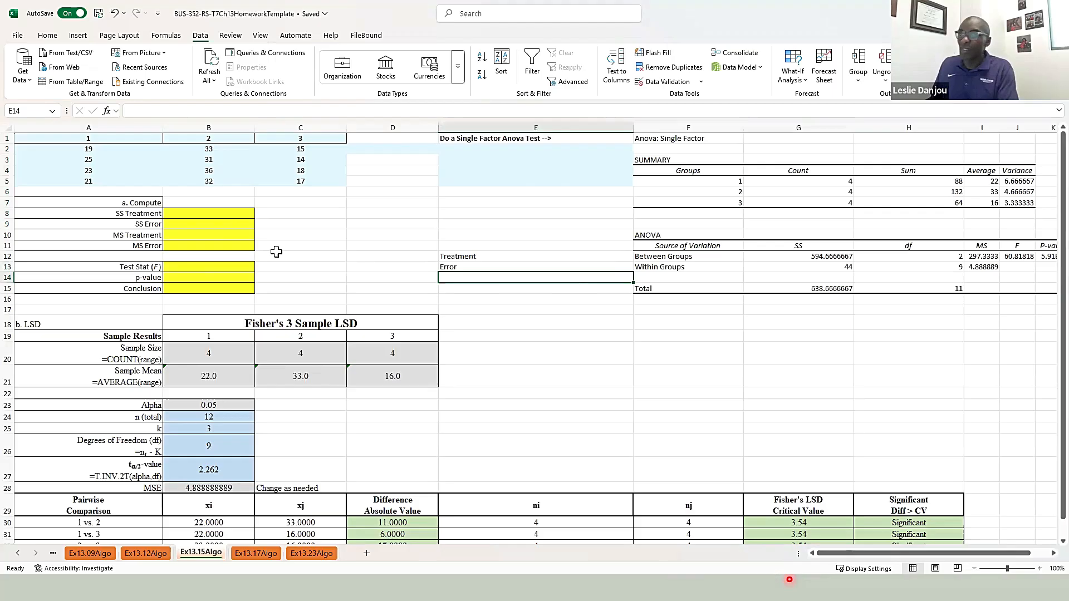
Link SS Treatment in B8 to G12 and SS Error in B9 to the Within Groups sum of squares in G13
left_click(186, 212)
type("=")
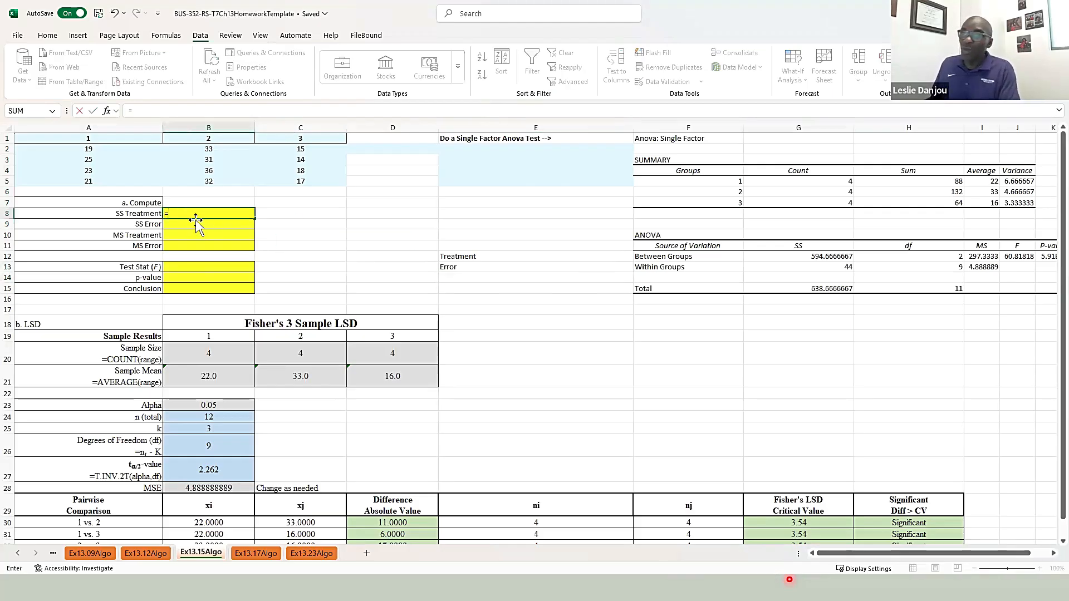
left_click(791, 255)
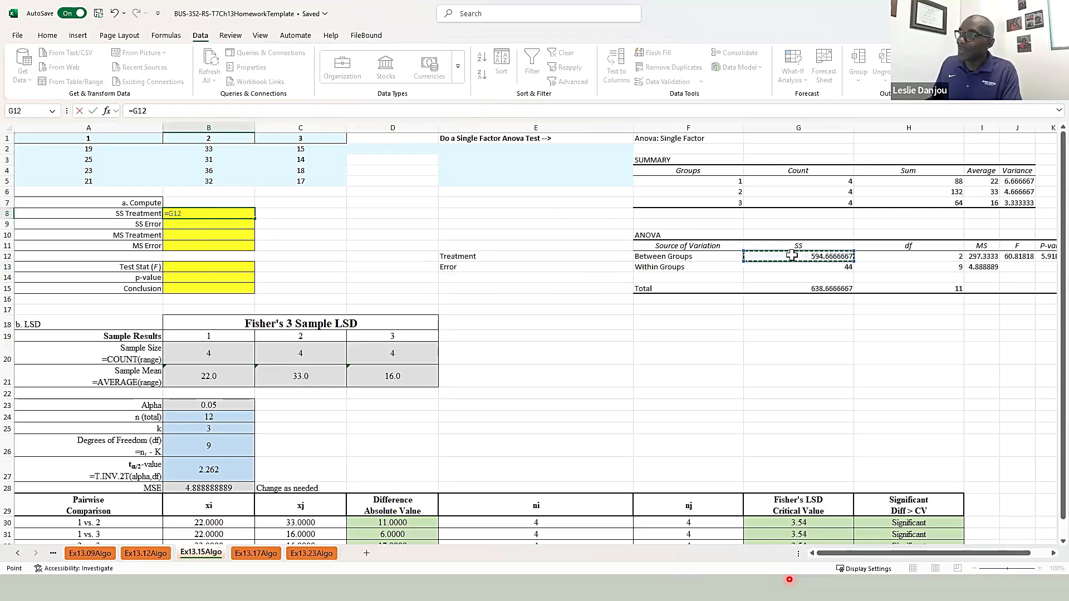
key("Return")
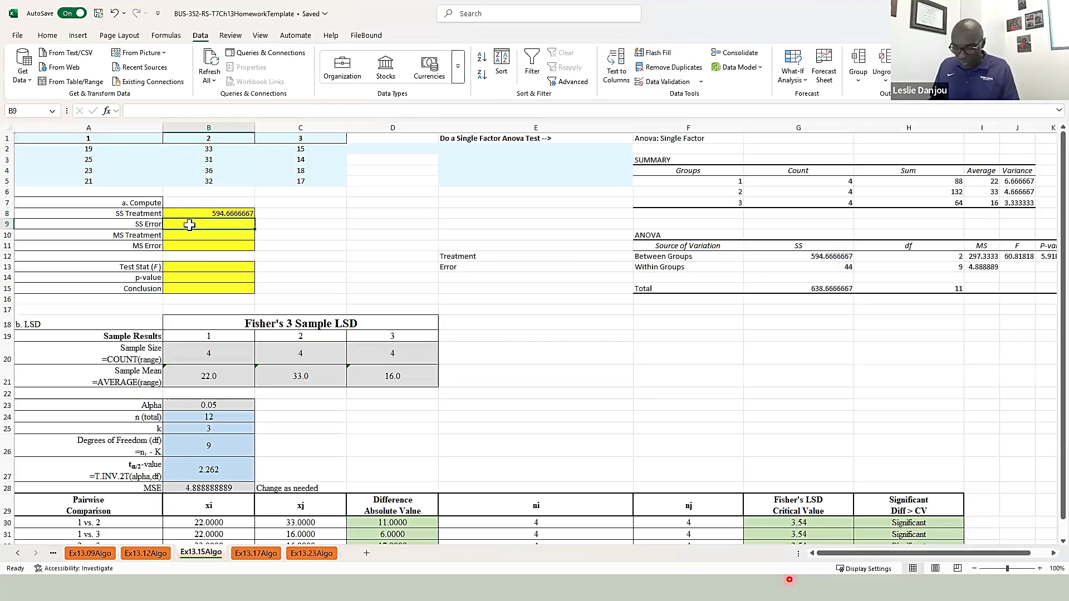
type("=")
left_click(793, 267)
key("Return")
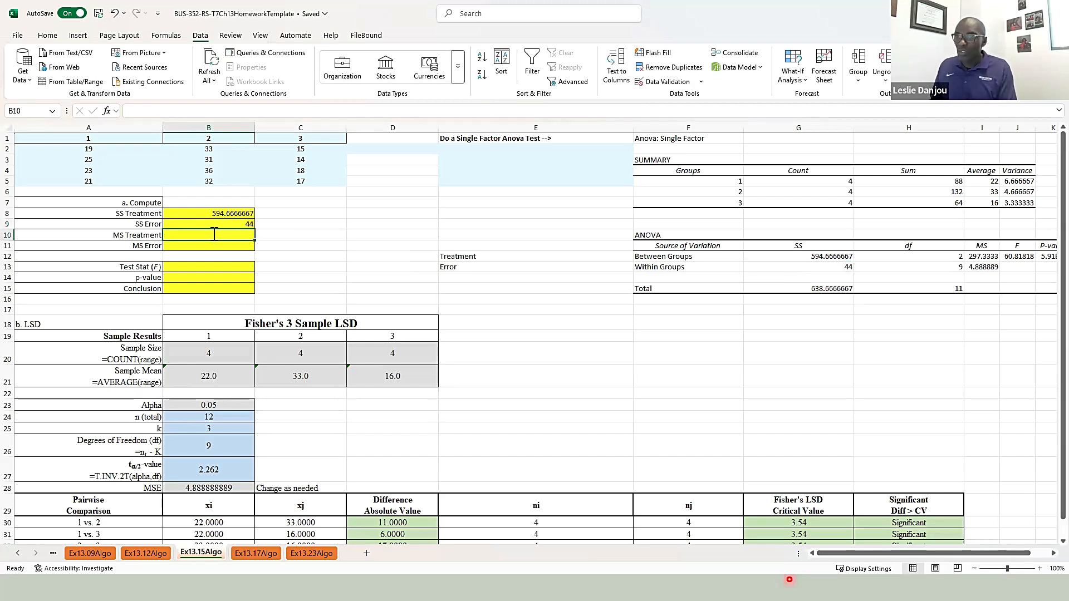
Link MS Treatment in B10 to I12 and MS Error in B11 to I13 in the ANOVA table
type("=")
left_click(978, 258)
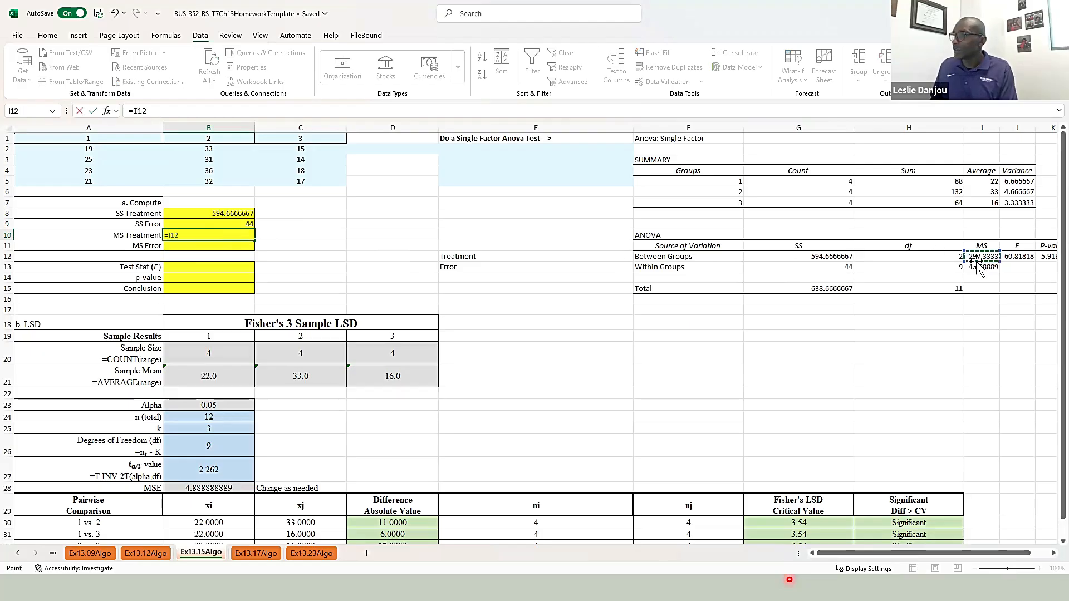
key("Return")
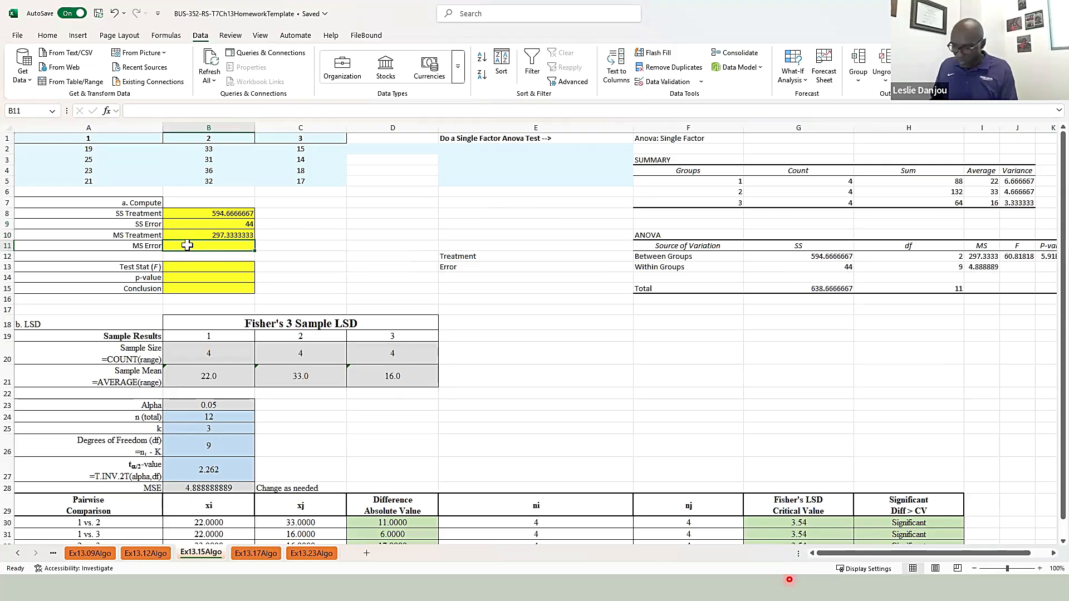
type("=")
left_click(988, 267)
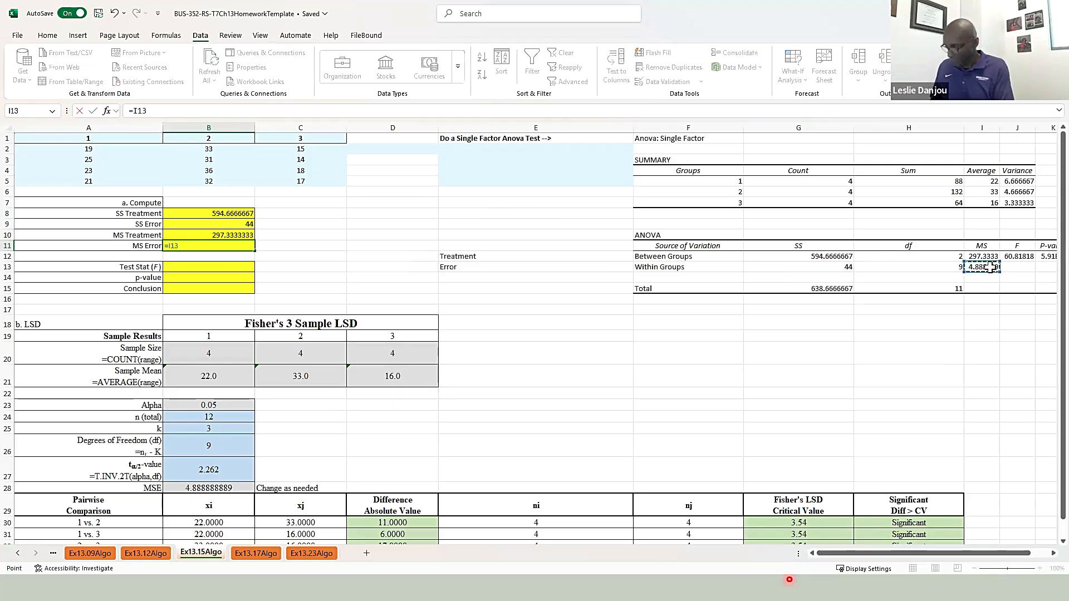
key("Return")
Link Test Stat (F) in B13 to the ANOVA table's F value and the p-value in B14 to K12
left_click(238, 266)
type("=")
left_click(1027, 256)
key("Return")
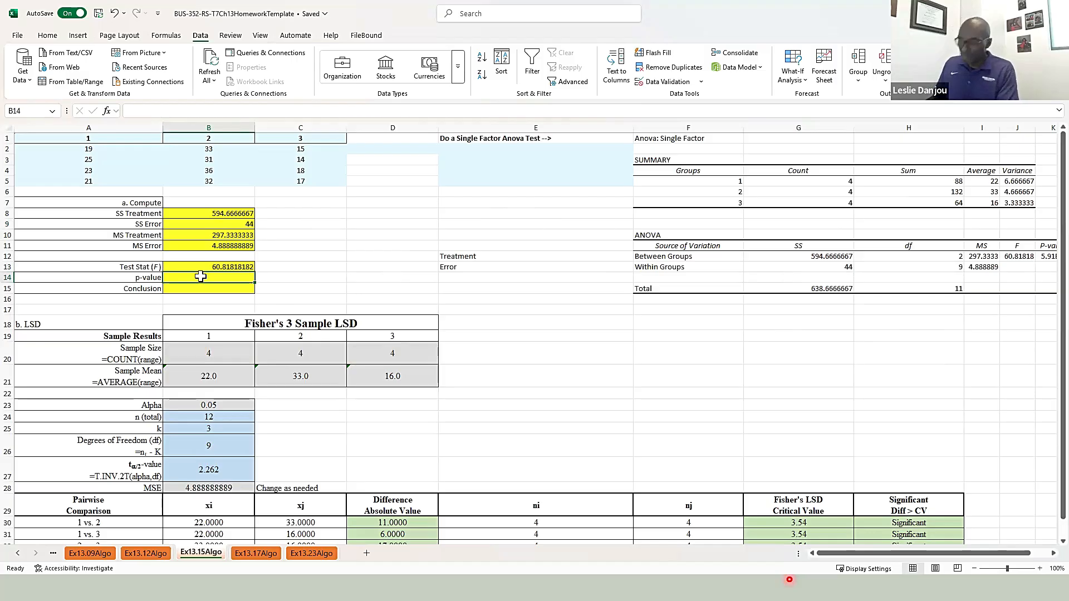
type("=")
left_click(1047, 256)
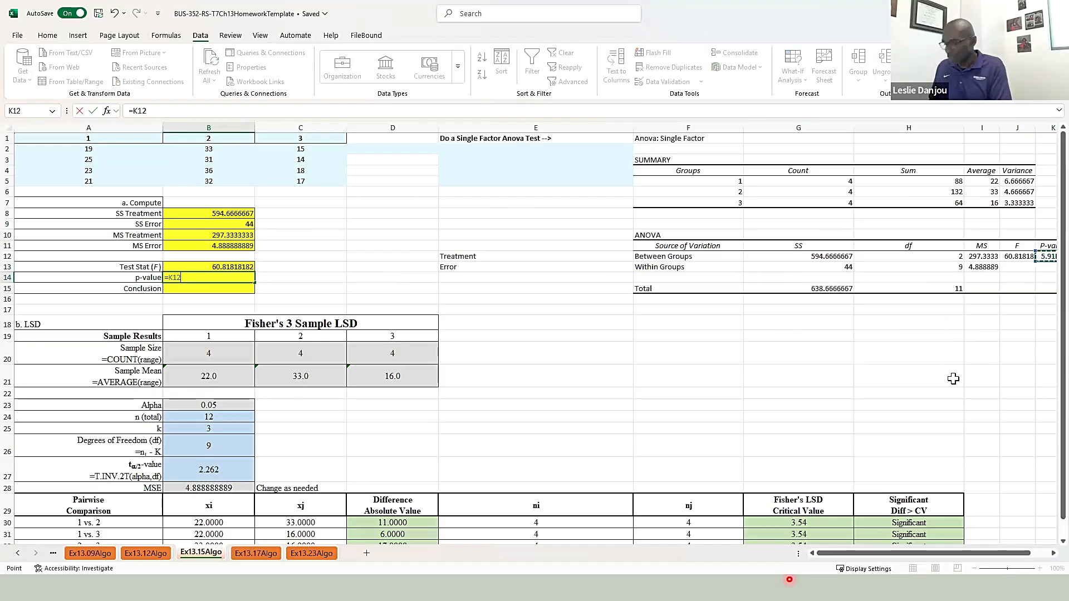
key("Return")
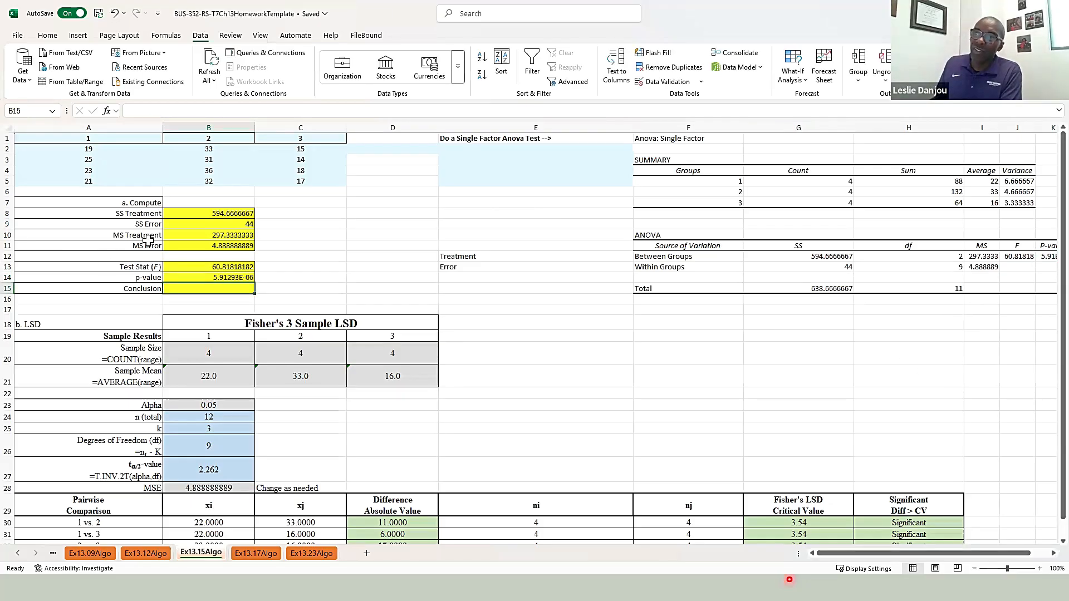
Format the SS, MS and Test Stat values in B8:B13 to show two decimal places
left_click_drag(200, 212, 203, 268)
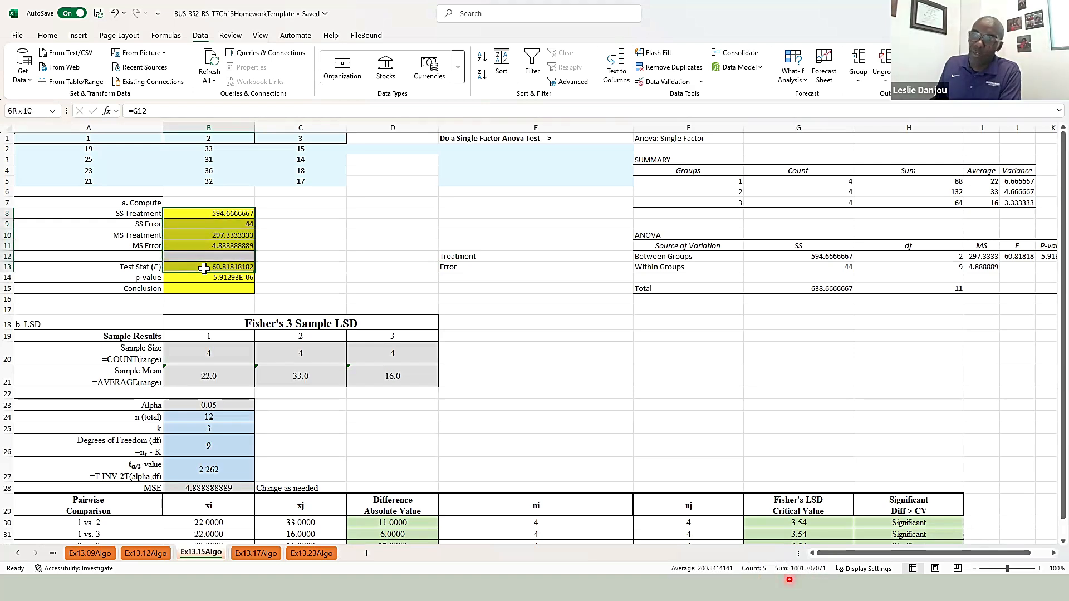
left_click_drag(204, 268, 203, 269)
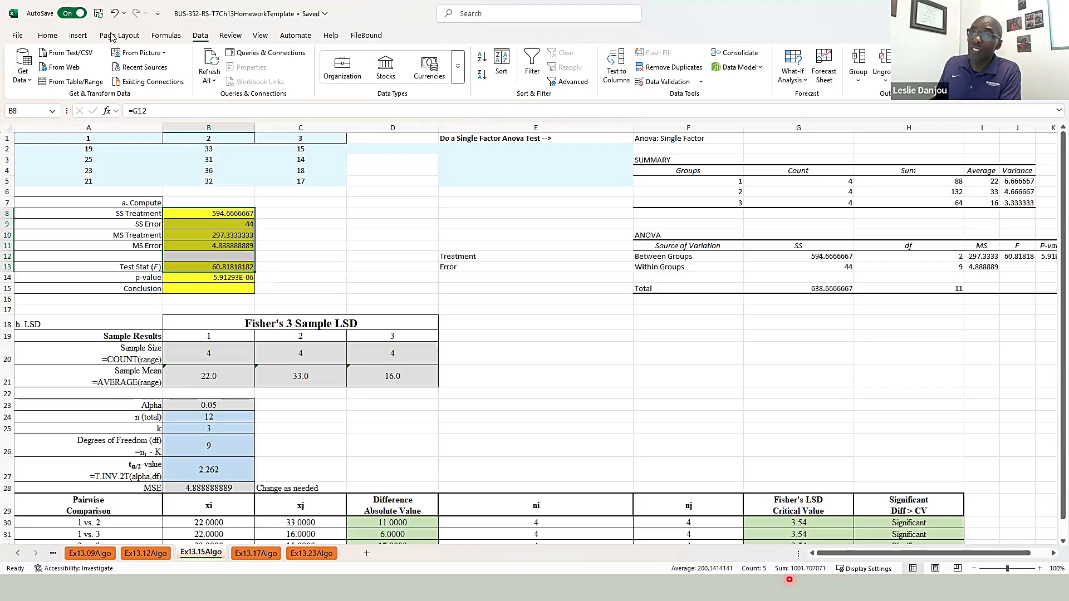
left_click(47, 35)
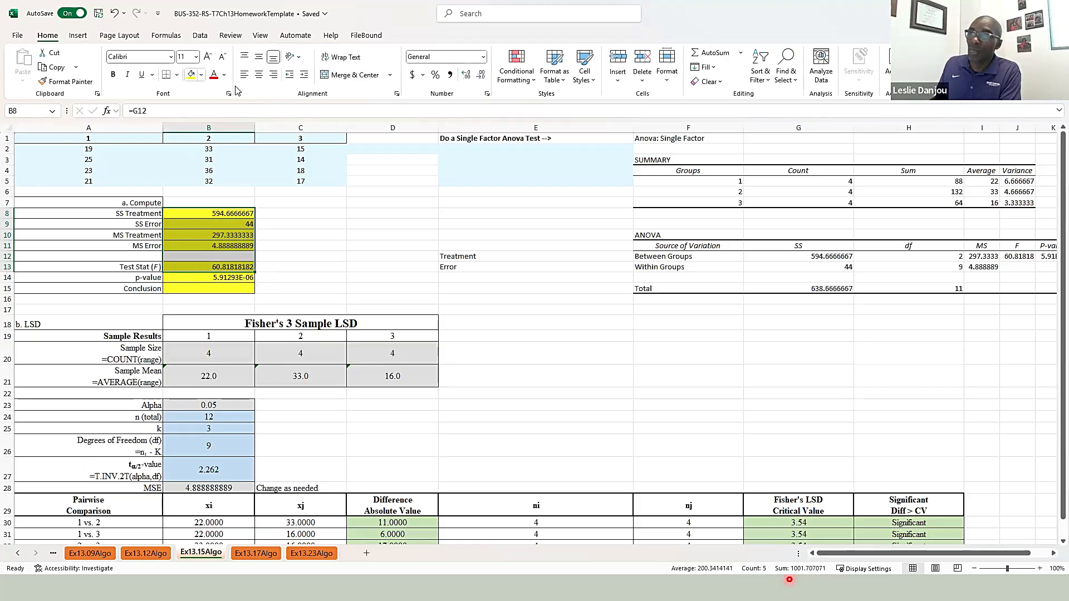
left_click(481, 75)
left_click(481, 75)
left_click(481, 75)
left_click(480, 75)
left_click(480, 75)
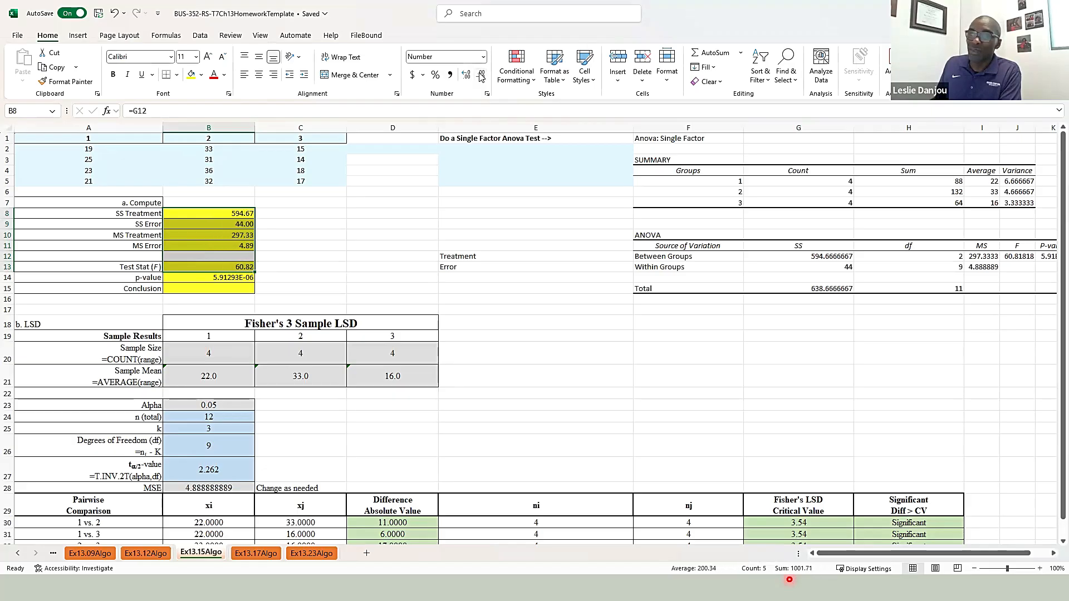
Try to adjust the number of decimal places shown for the p-value in B14
left_click(233, 277)
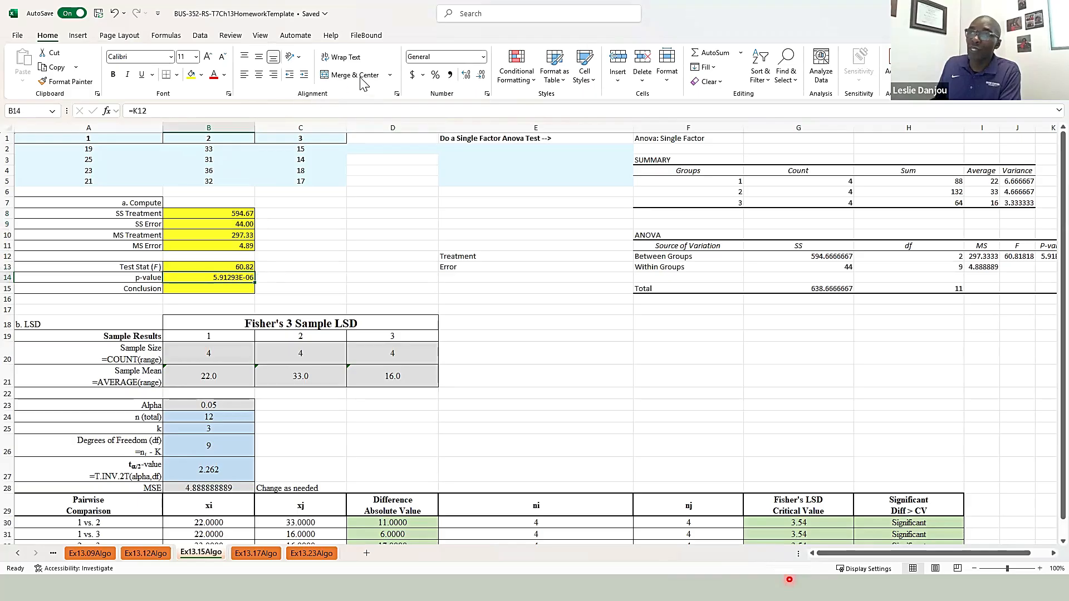
left_click(480, 75)
left_click(481, 75)
left_click(481, 75)
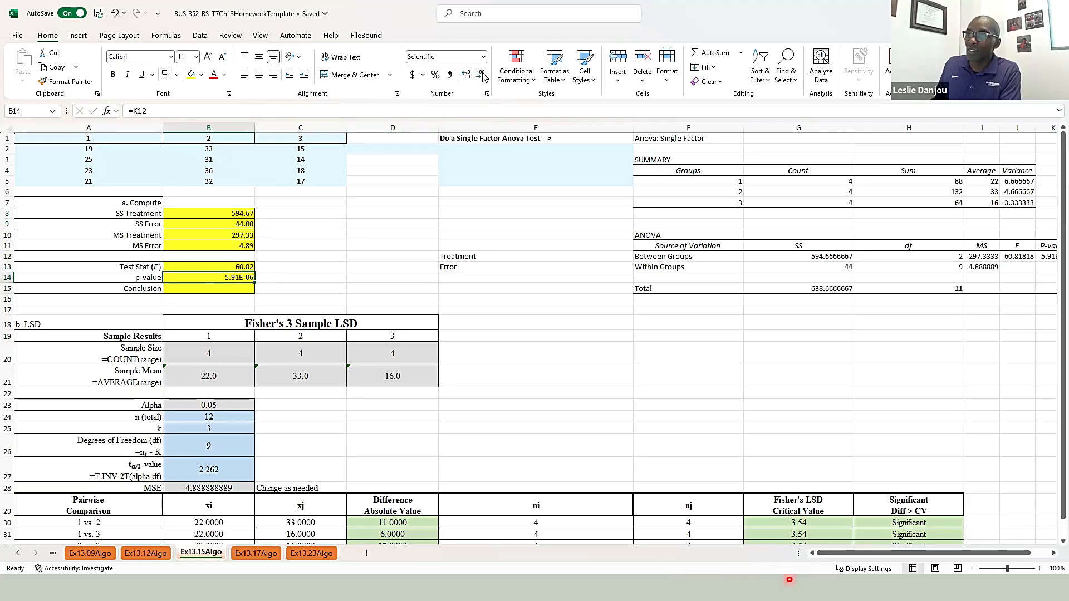
left_click(482, 77)
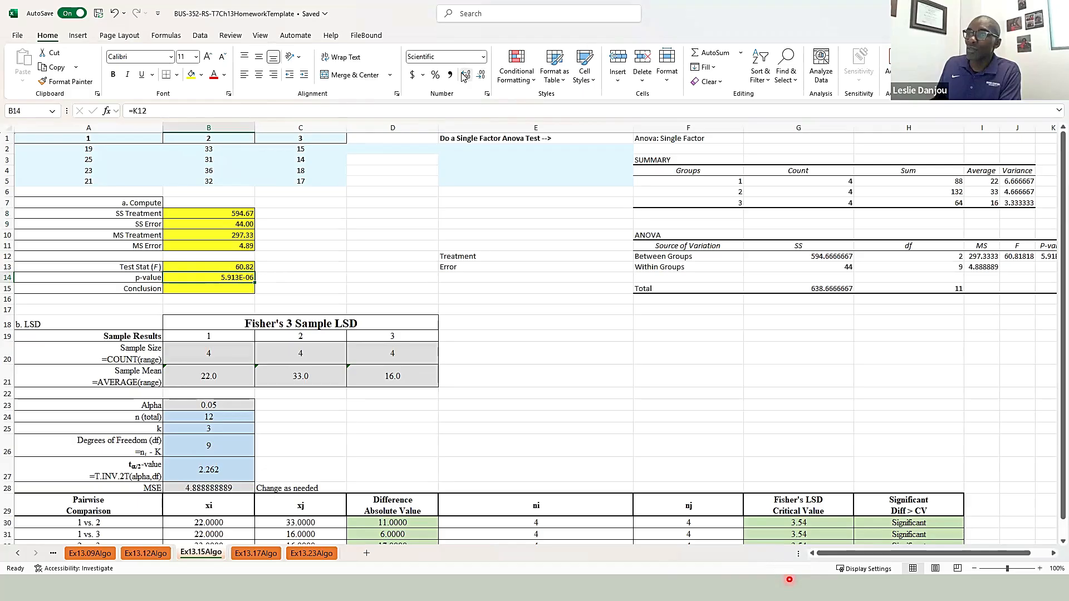
left_click(463, 76)
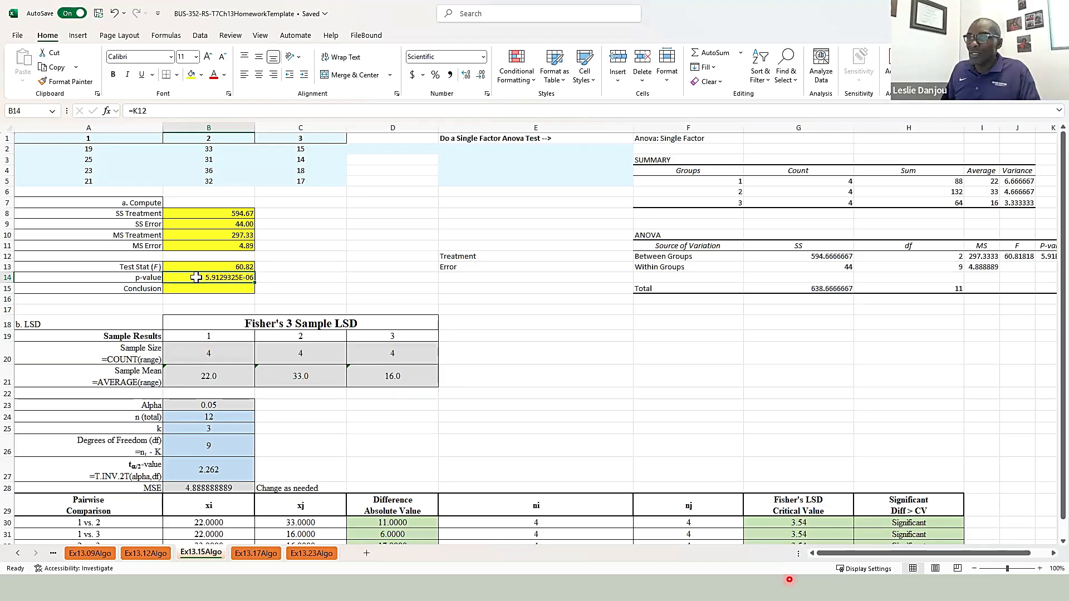
left_click(467, 77)
left_click(467, 77)
left_click(468, 79)
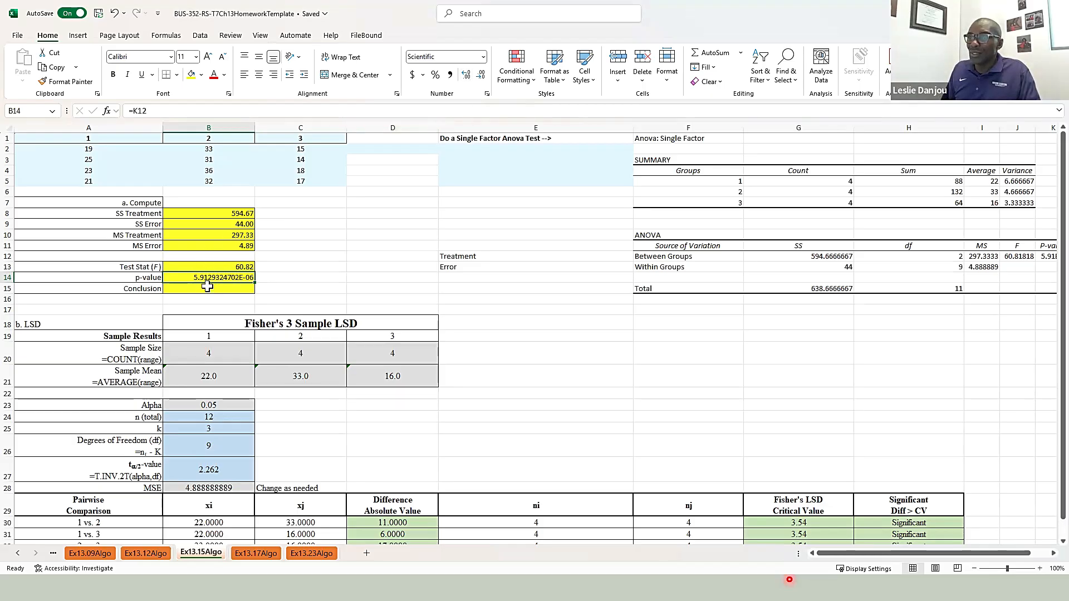
Try to adjust the decimal places of the Test Stat and p-value together in B13:B14, and undo the changes
left_click_drag(203, 278, 202, 268)
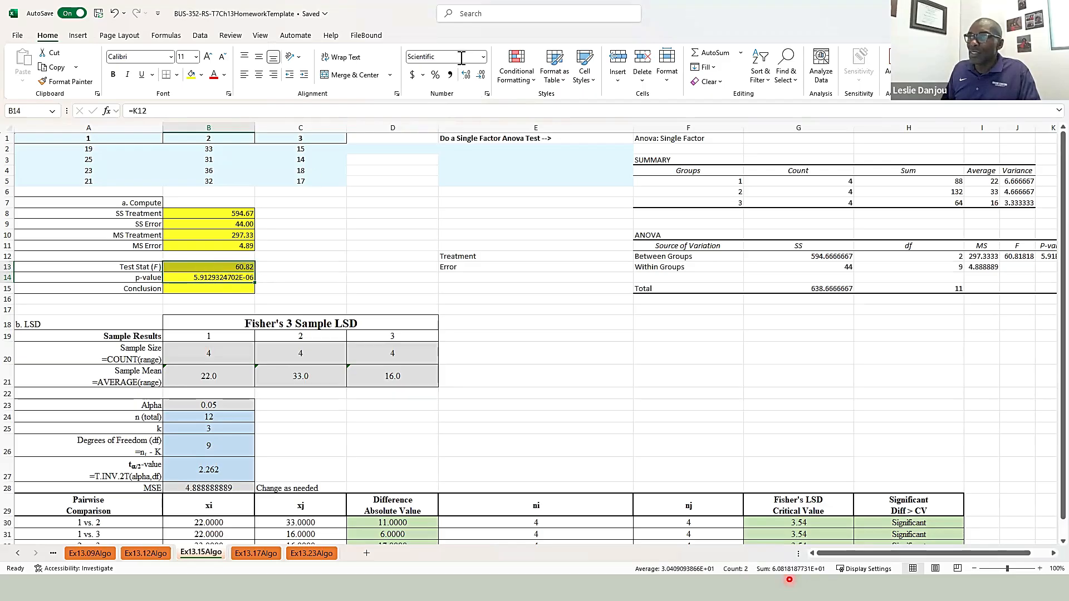
left_click(466, 77)
left_click(467, 77)
left_click(479, 77)
left_click(478, 77)
left_click(479, 77)
left_click(479, 77)
left_click(479, 77)
left_click(479, 77)
left_click(479, 77)
left_click(478, 77)
left_click(479, 77)
left_click(479, 76)
left_click(479, 77)
left_click(479, 77)
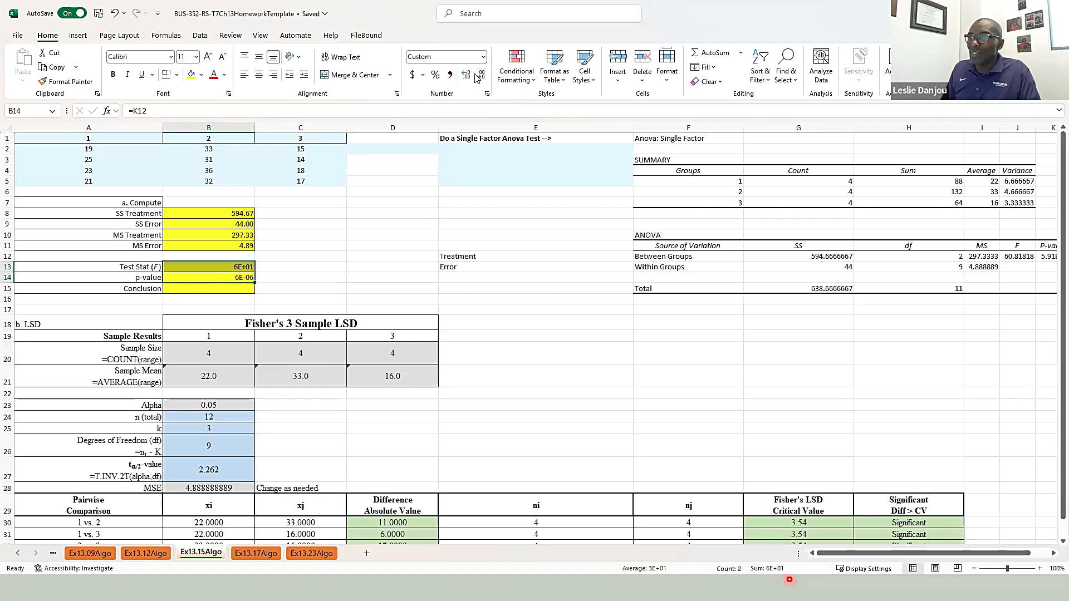
left_click(466, 77)
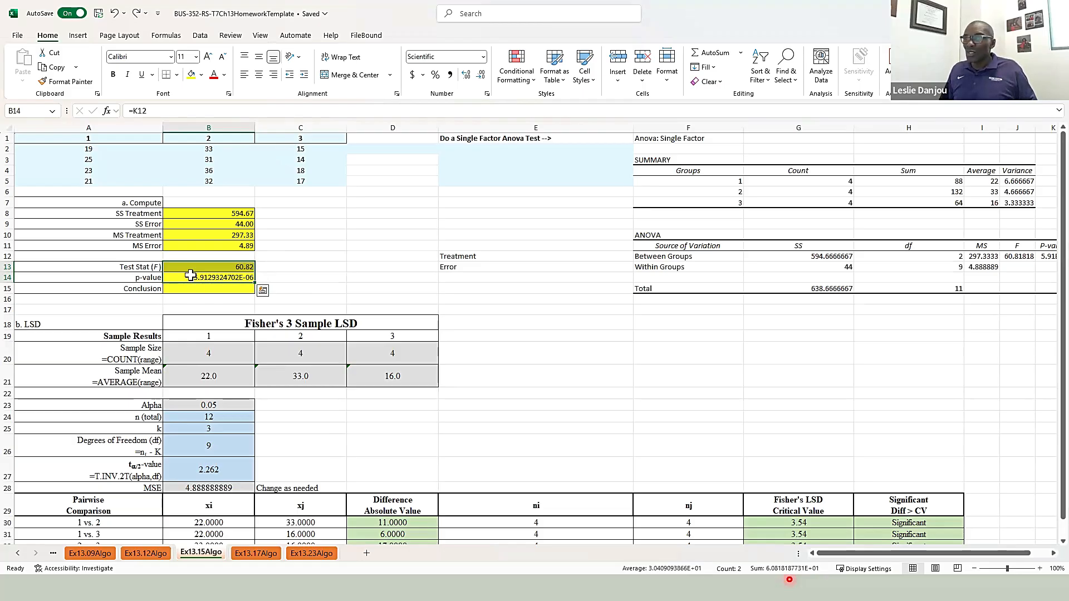
Set the p-value in B14 to the Number format with four decimal places
left_click(189, 275)
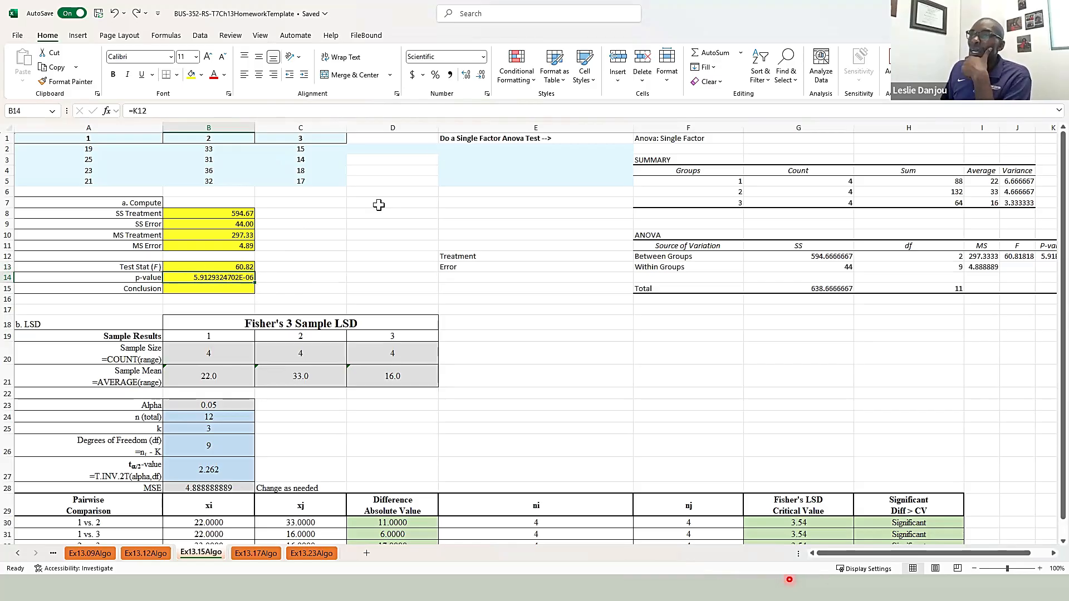
left_click(482, 57)
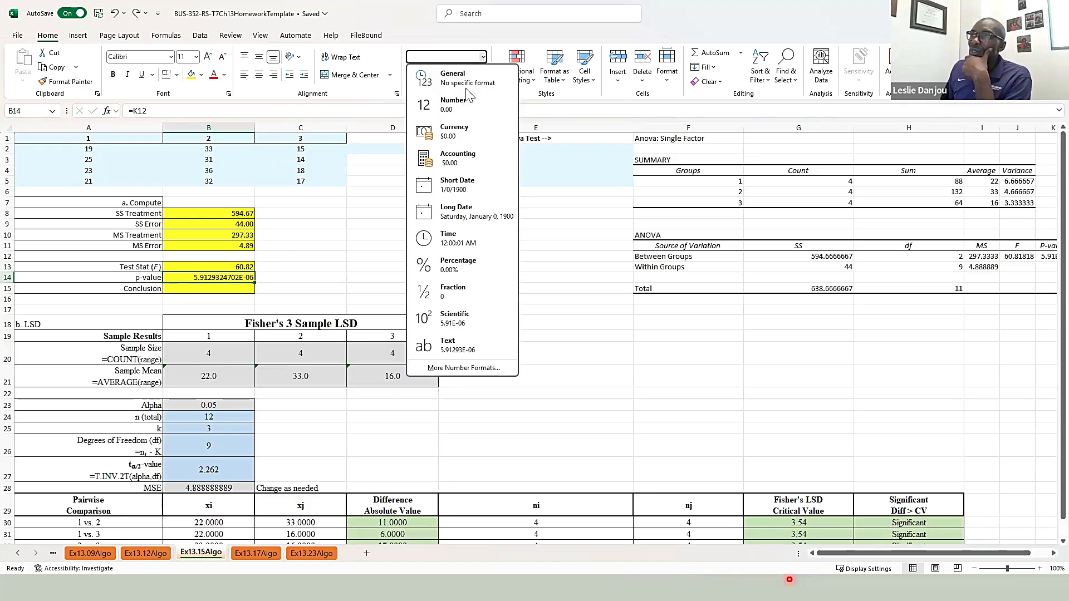
left_click(451, 81)
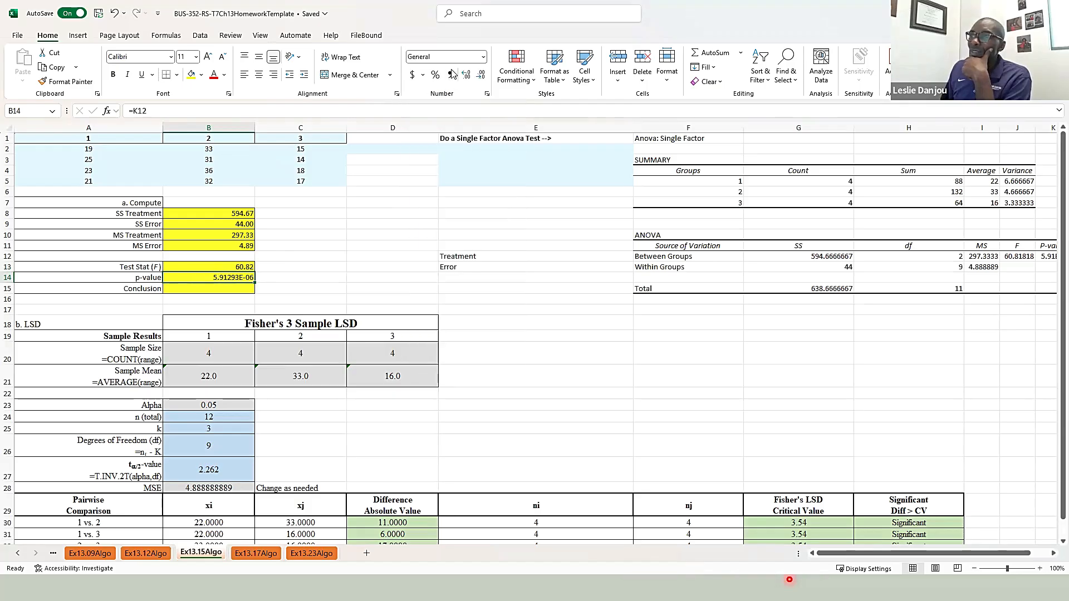
left_click(482, 58)
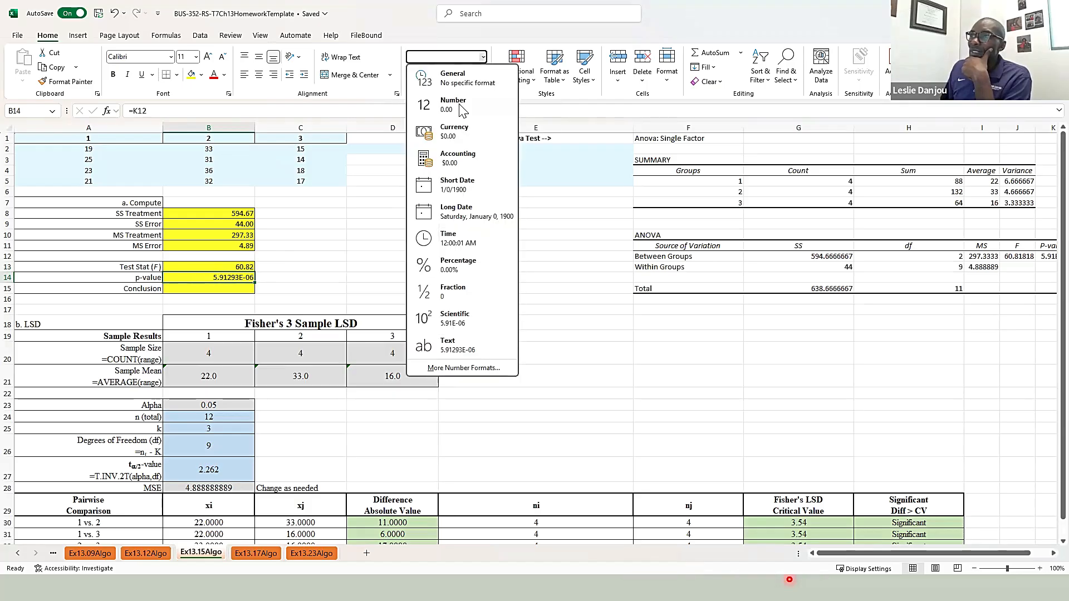
left_click(461, 105)
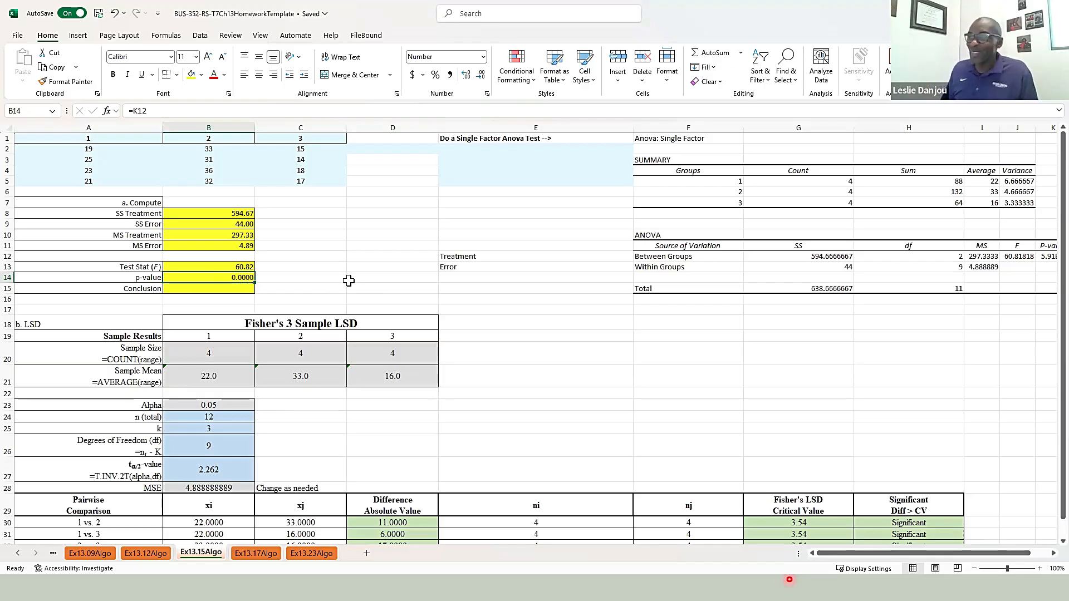
Arrange the workbook side by side with the MindTap assignment and enlarge the sheet to 130%
left_click(239, 289)
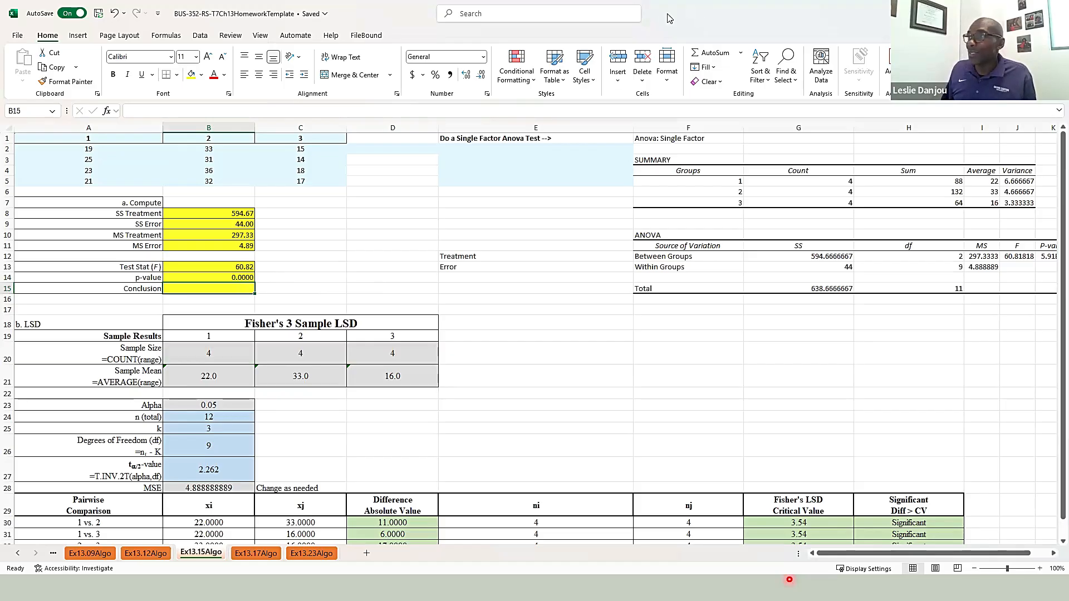
key("super+Left")
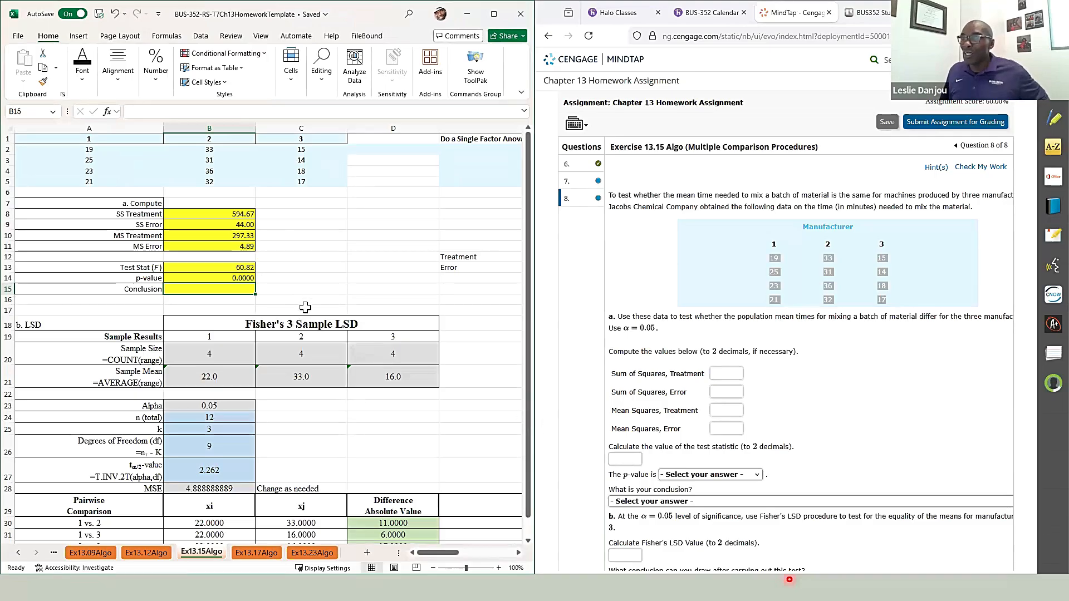
scroll(305, 302, "up", 3, "ctrl")
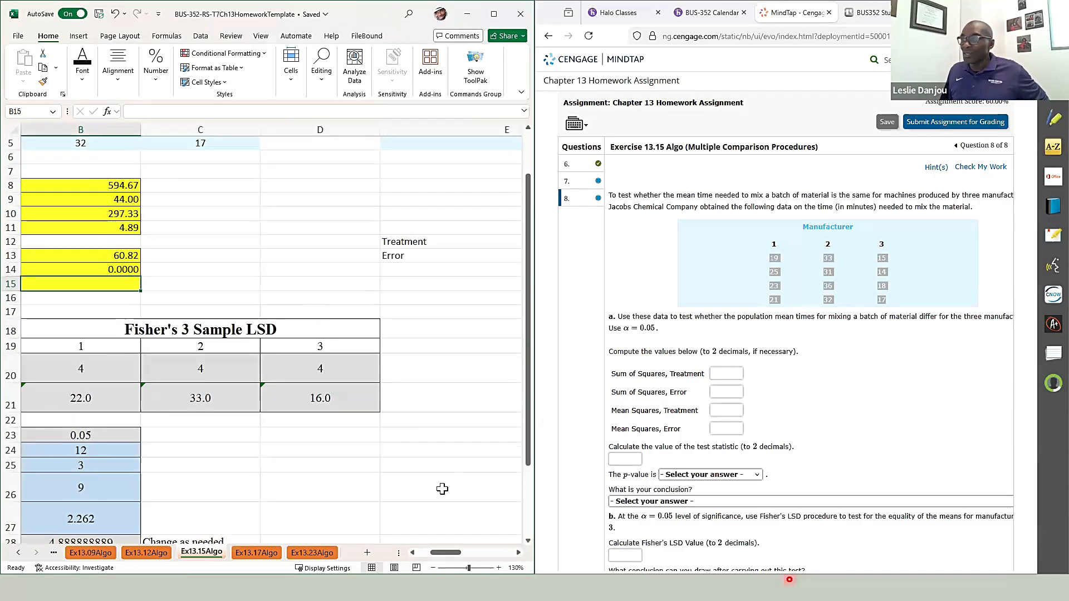
left_click(413, 553)
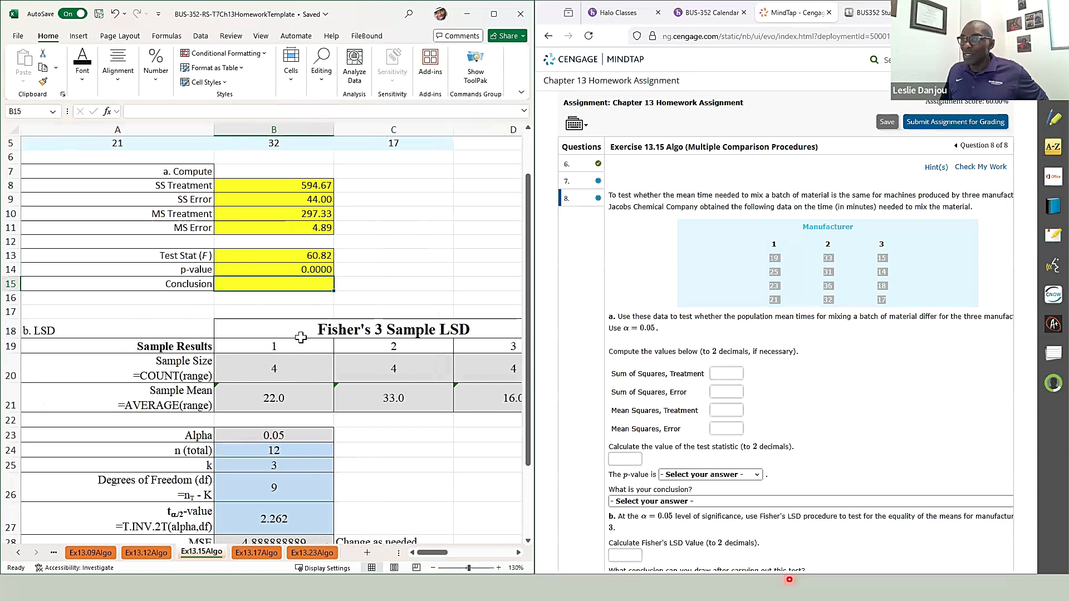
Copy SS Treatment from B8 and SS Error from B9 into MindTap's Sum of Squares answers as 594.67 and 44.00
left_click(278, 186)
key("ctrl+c")
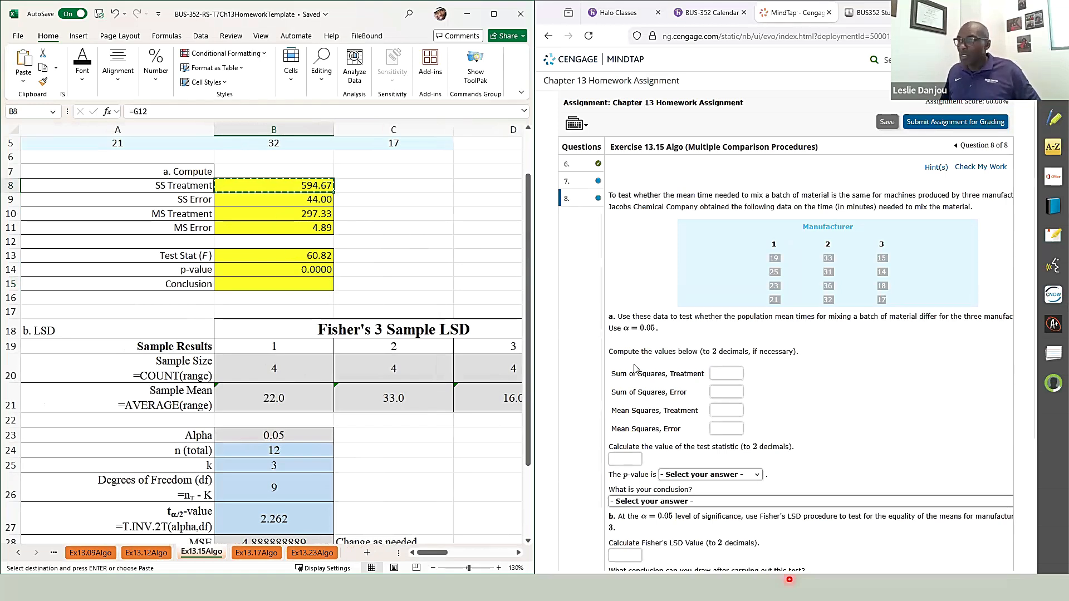
left_click(731, 371)
key("ctrl+v")
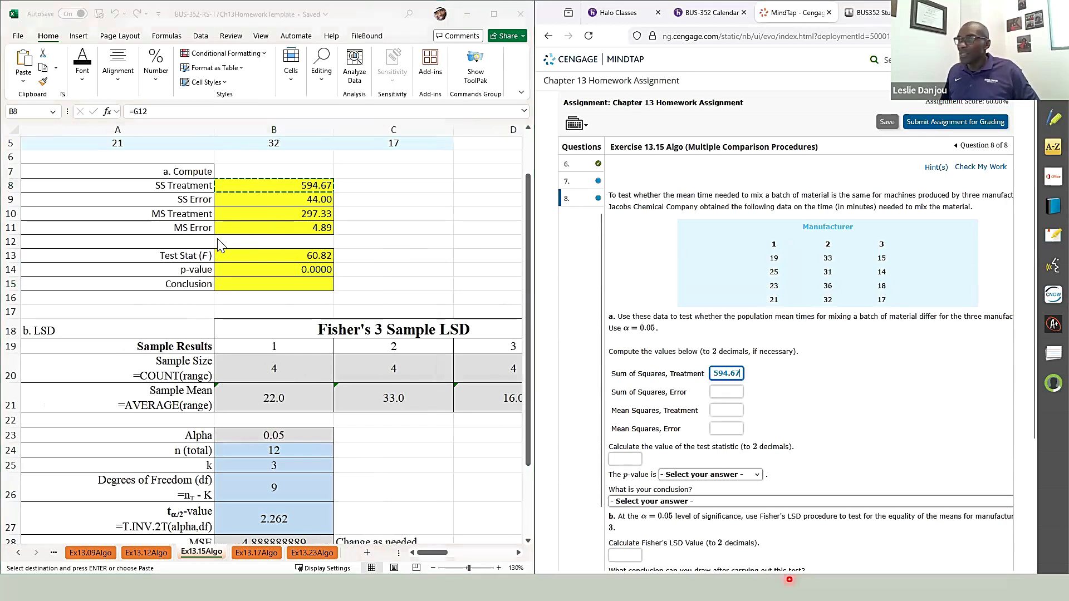
left_click(285, 199)
key("ctrl+c")
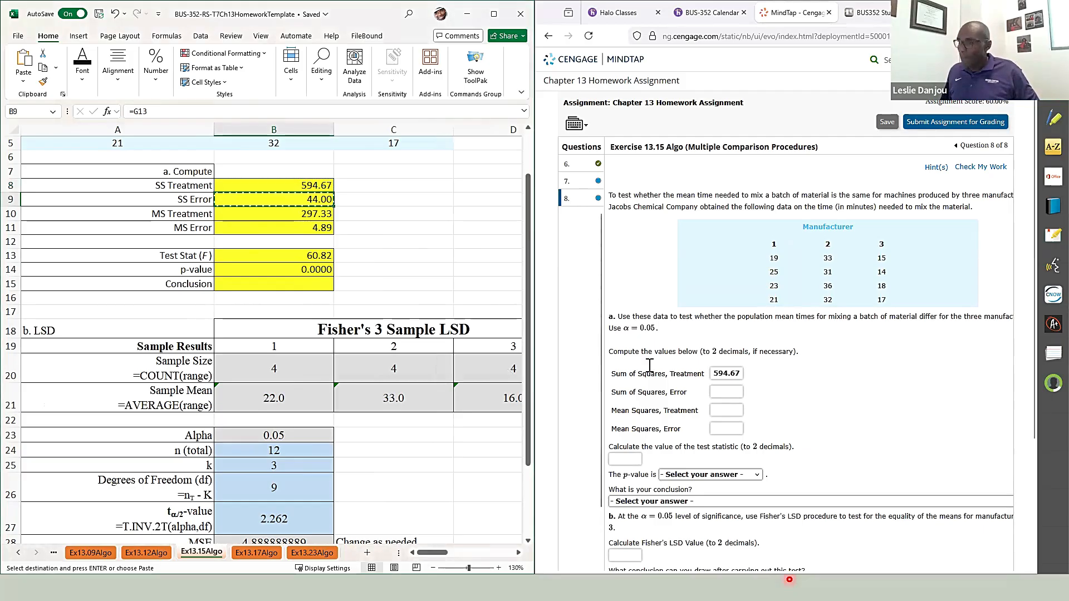
left_click(730, 393)
key("ctrl+v")
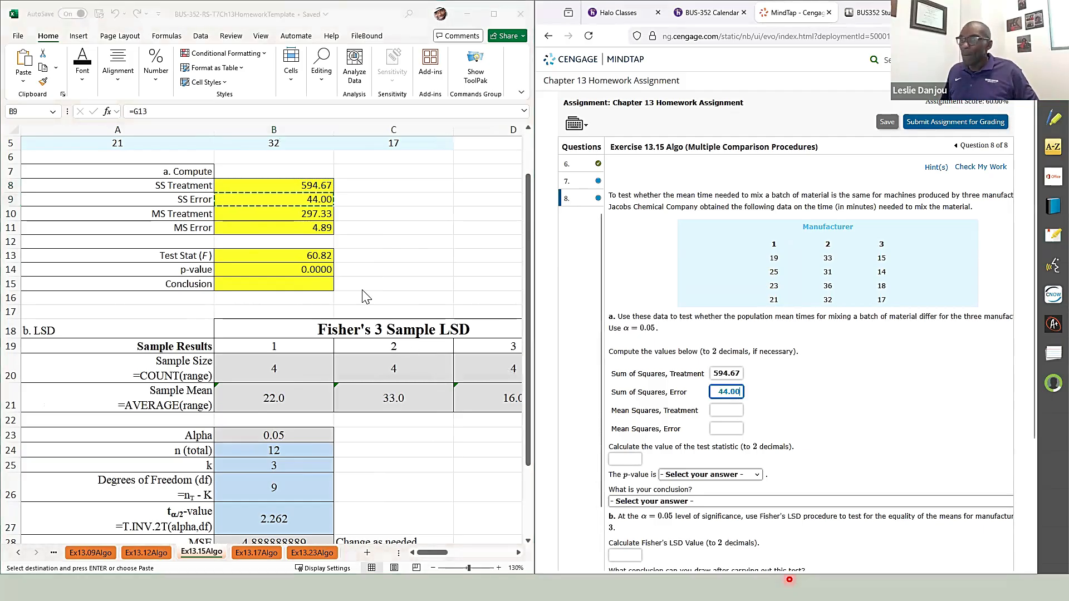
Copy MS Treatment from B10 and MS Error from B11 into MindTap's Mean Squares answers as 297.33 and 4.89
left_click(291, 215)
key("ctrl+c")
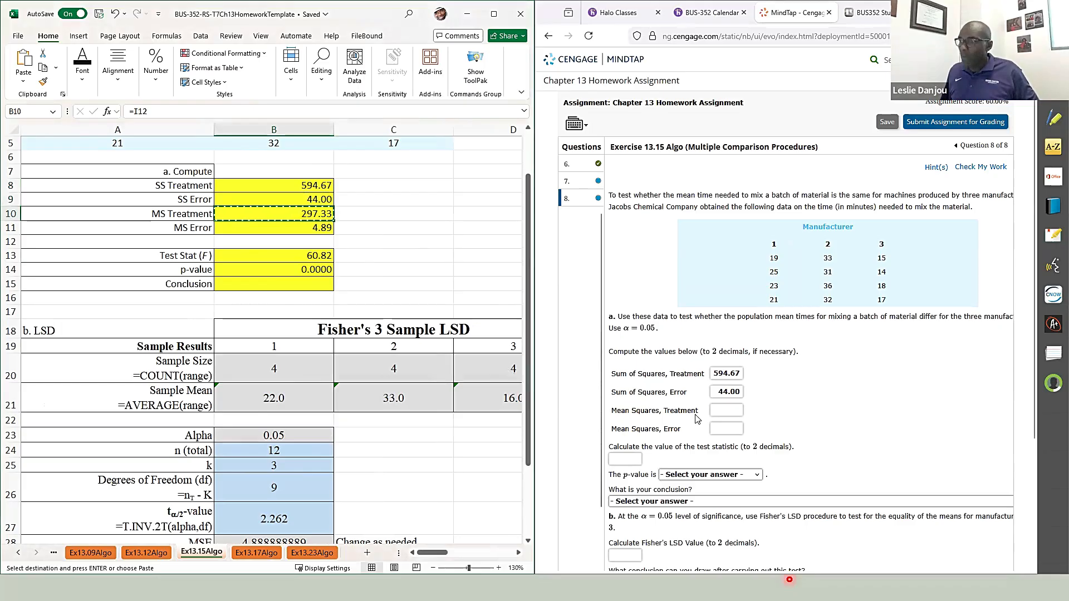
left_click(721, 410)
key("ctrl+v")
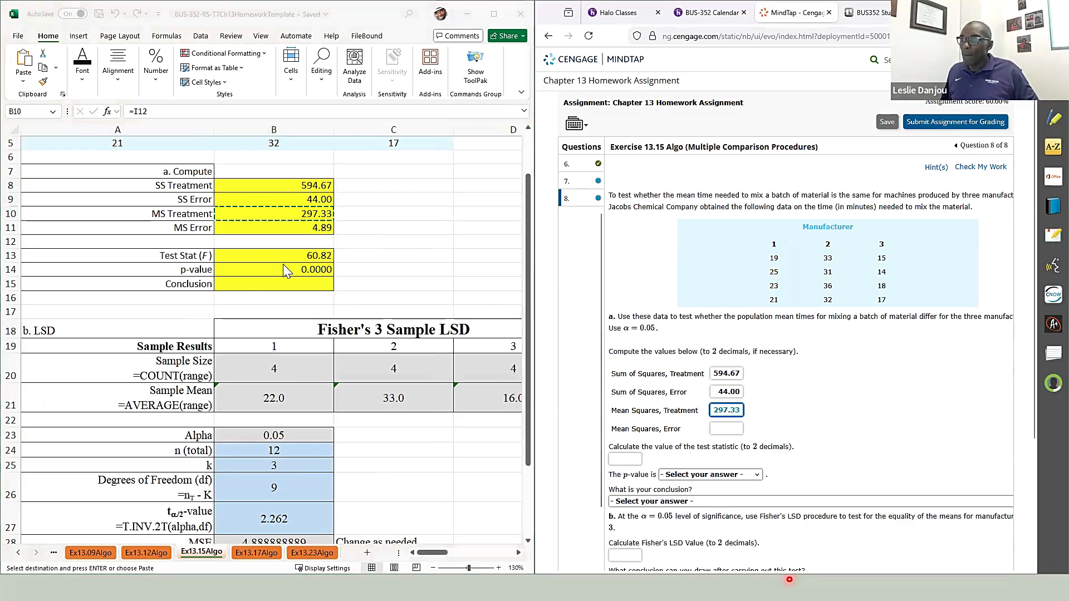
left_click(292, 233)
key("ctrl+c")
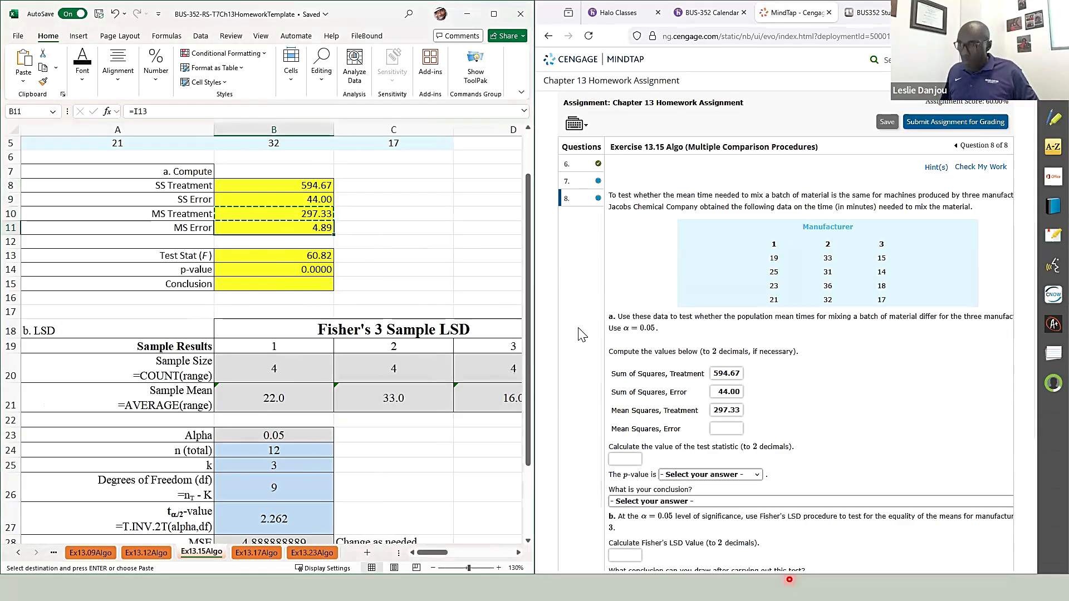
left_click(725, 428)
key("ctrl+v")
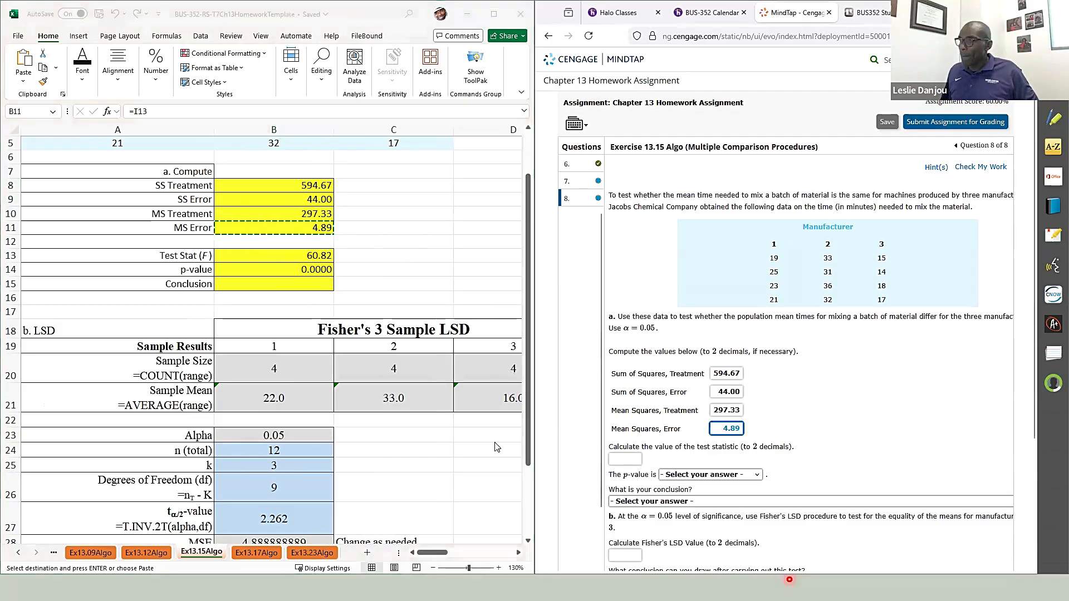
Copy the Test Stat (F) from B13 into MindTap's test statistic answer as 60.82
left_click(289, 255)
left_click(290, 255)
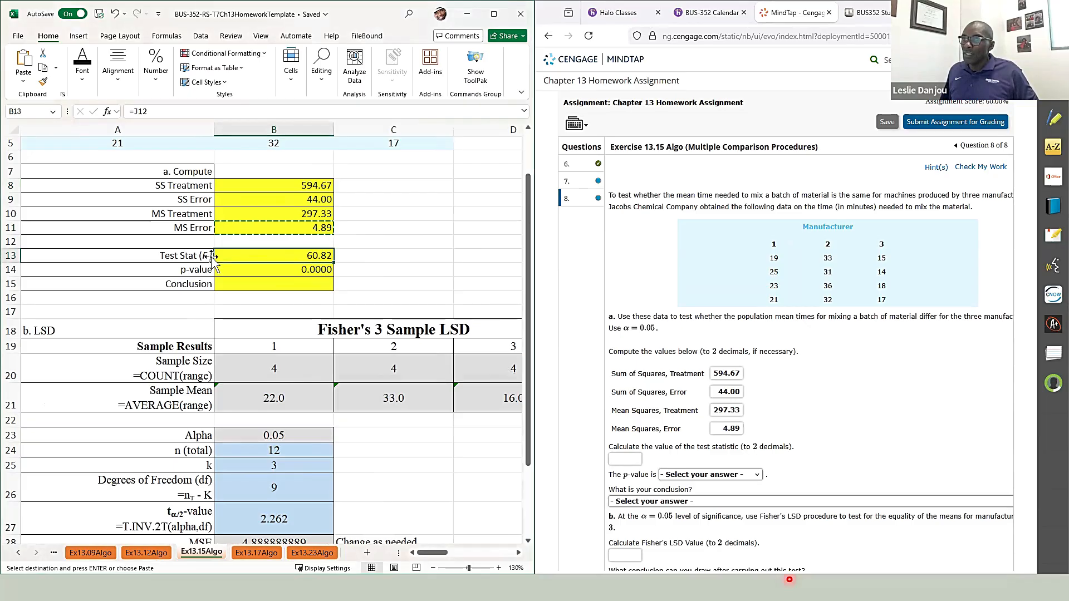
key("ctrl+c")
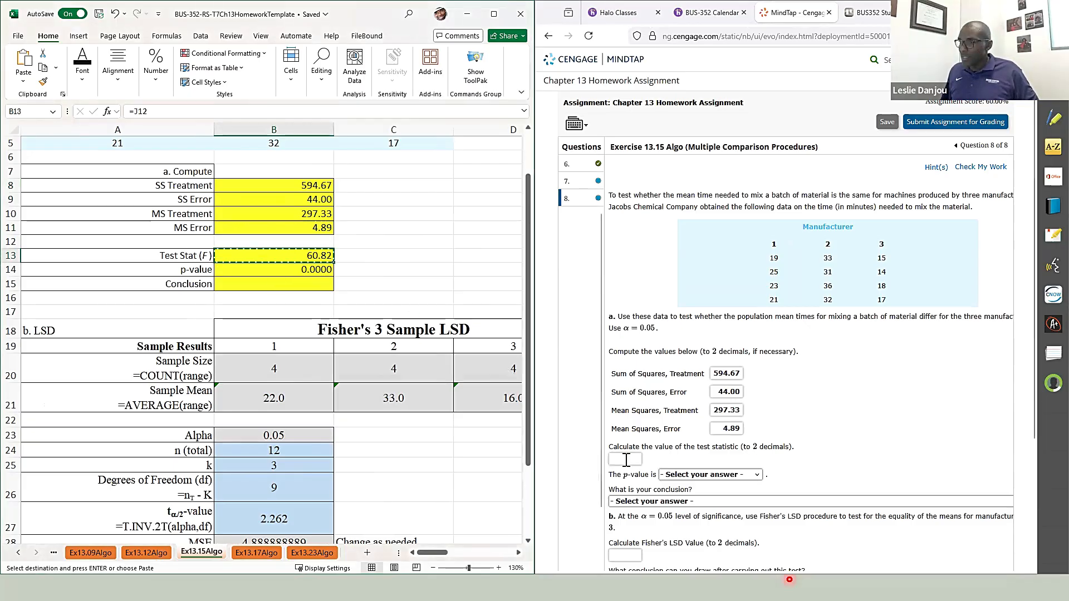
left_click(626, 459)
key("ctrl+v")
Answer the p-value as "less than 0.01" and conclude that the mean mixing time is not the same for all manufacturers
left_click(706, 474)
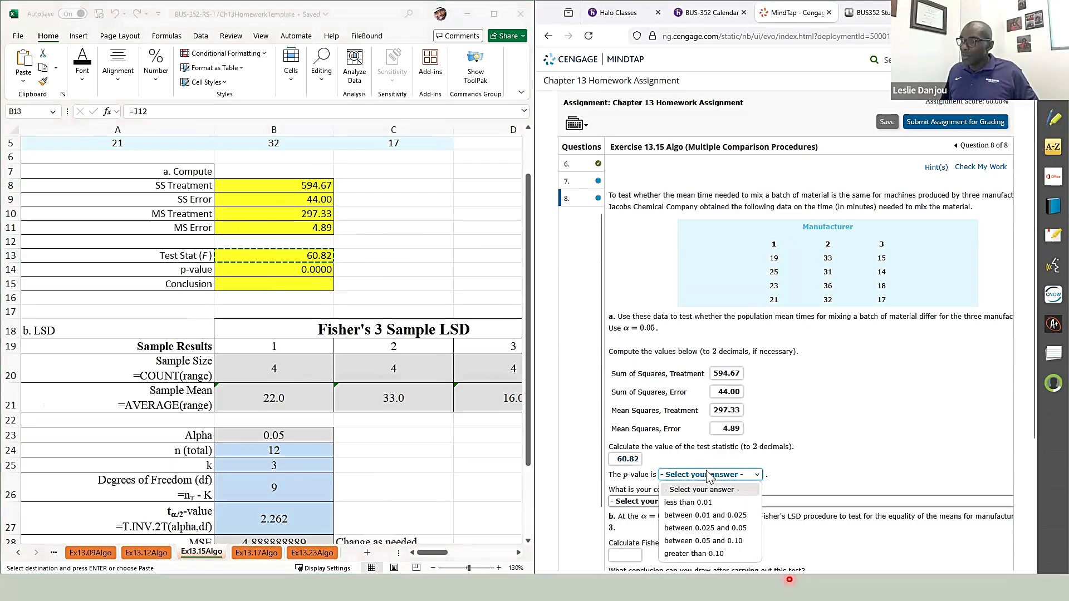
left_click(700, 502)
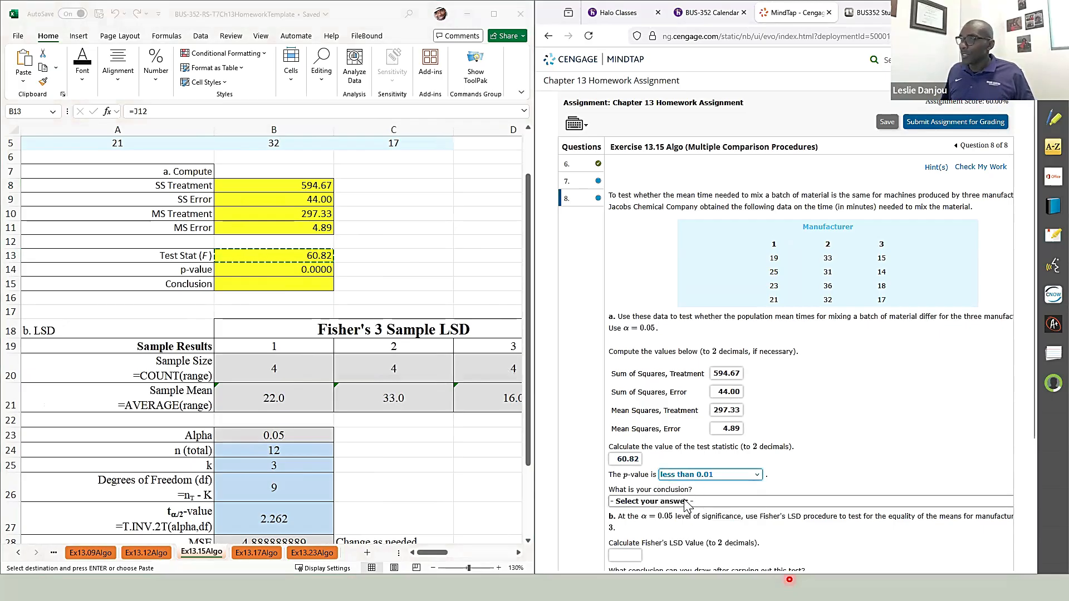
left_click(686, 502)
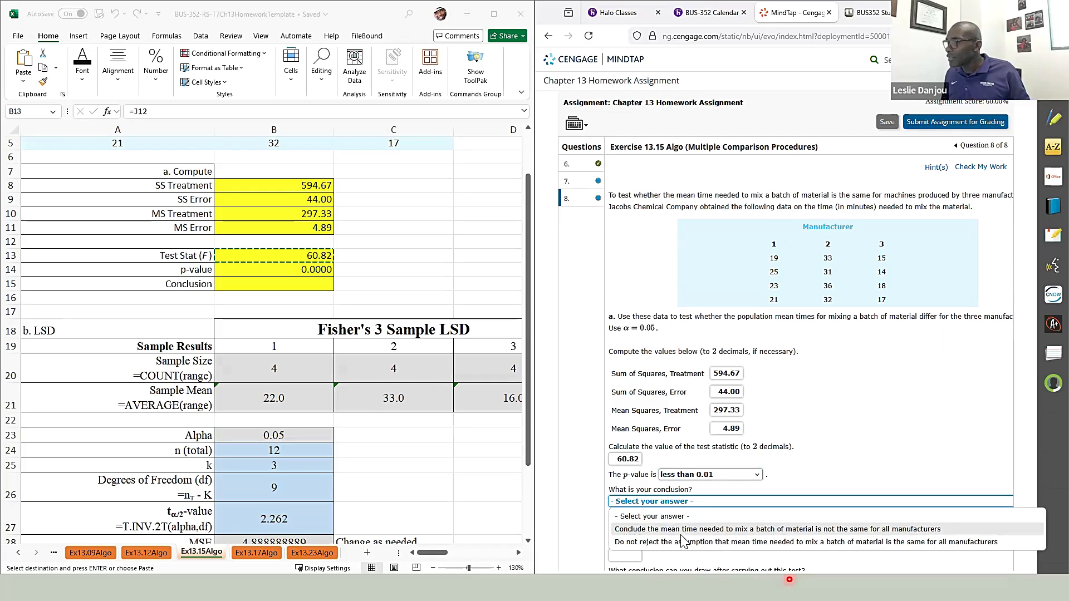
left_click(682, 534)
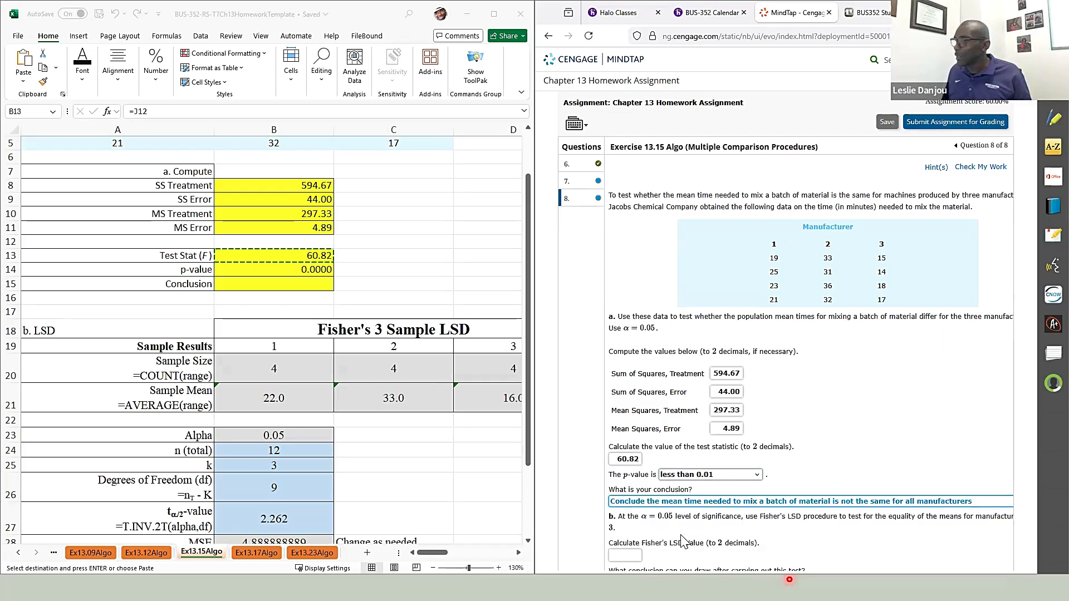
Check the Exercise 13.15 part a answers in MindTap
left_click(980, 166)
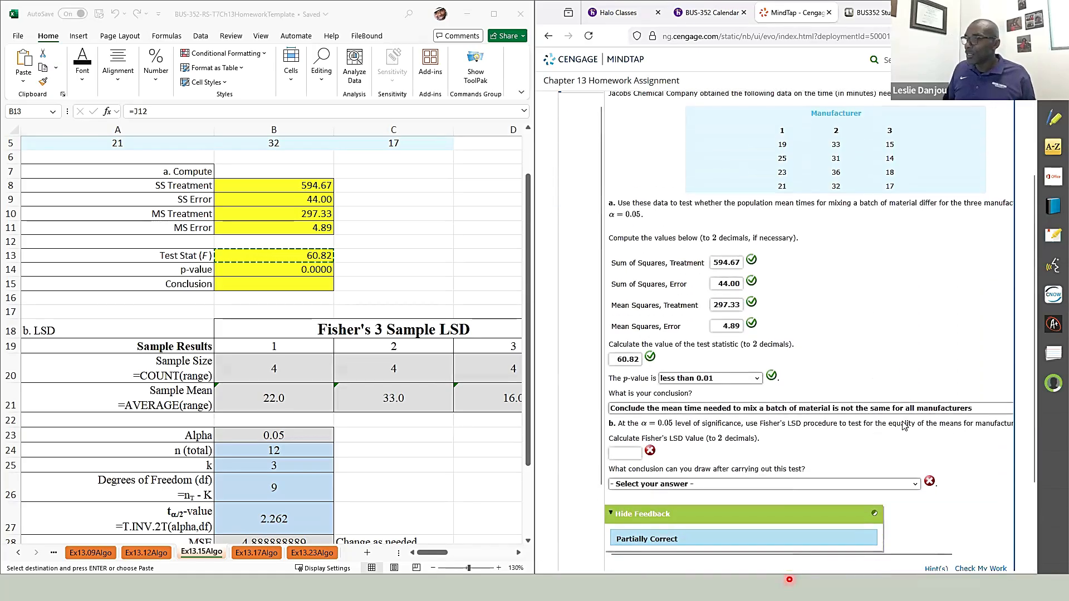
key("ctrl+minus")
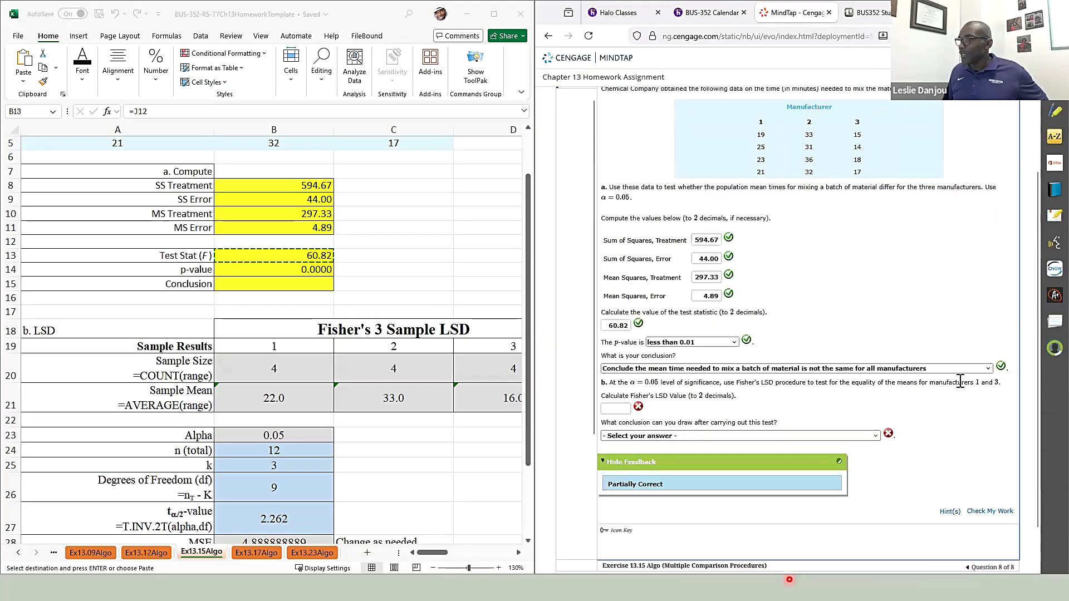
Record "Conclude the mean..." as the conclusion in B15 and note "less than 0.01" beside the p-value in C14
key("F2")
left_click(273, 284)
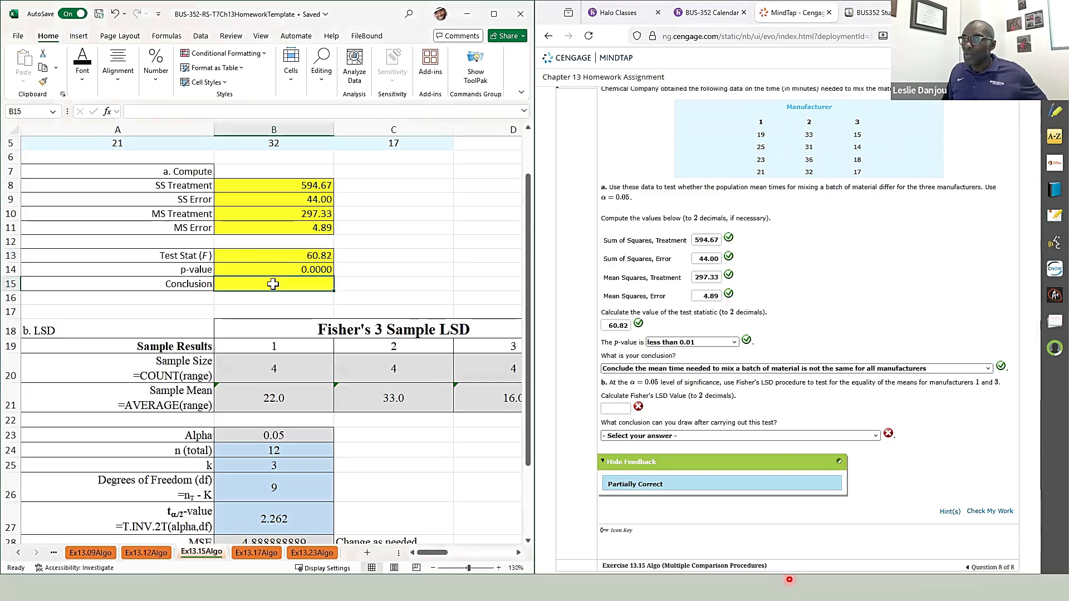
type("Co")
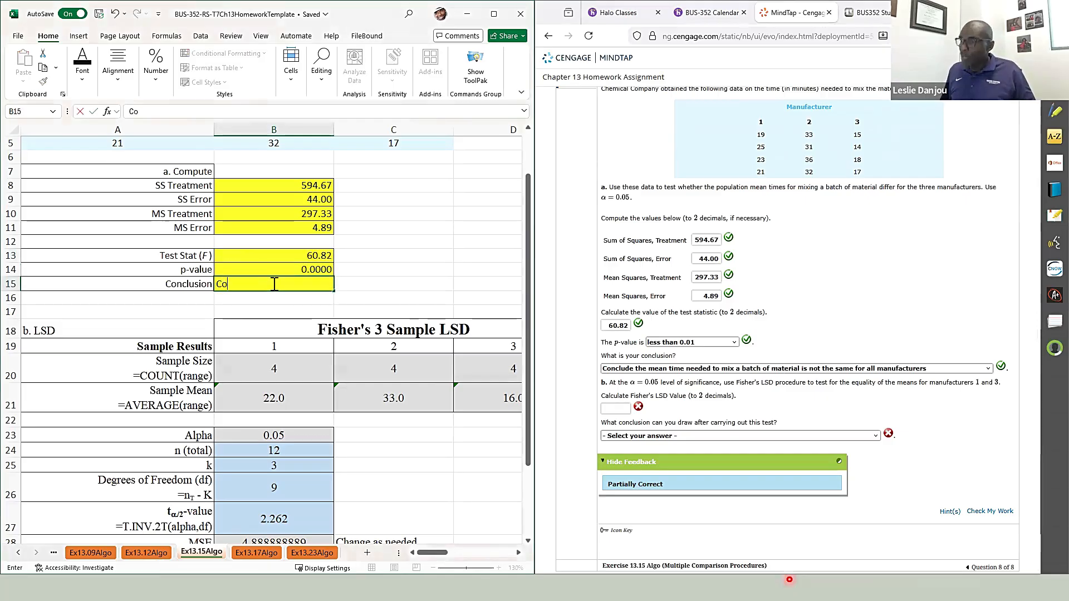
type("nclude the mean...")
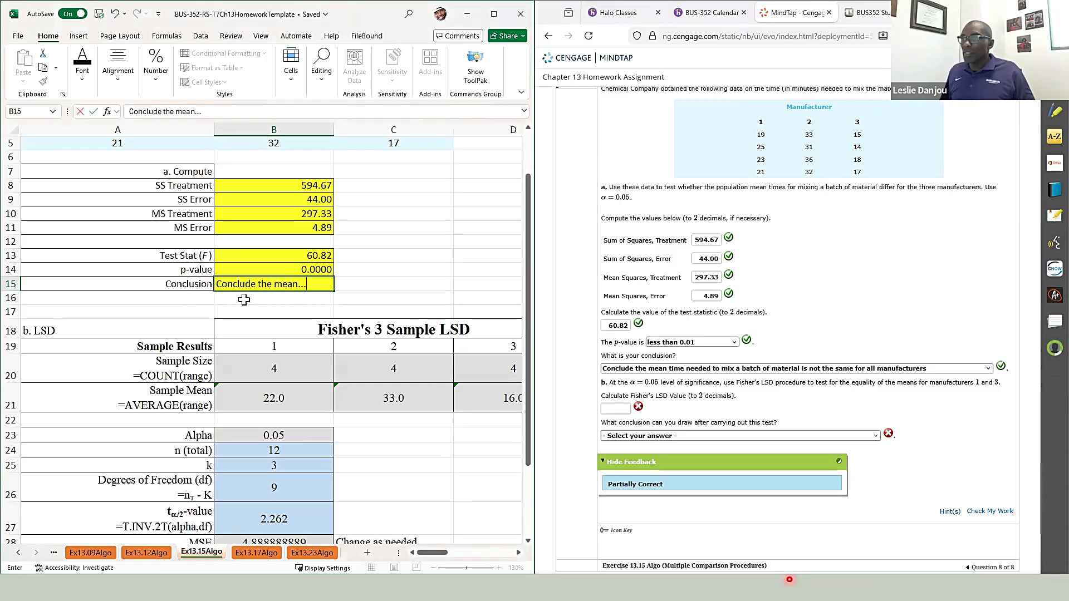
left_click(353, 267)
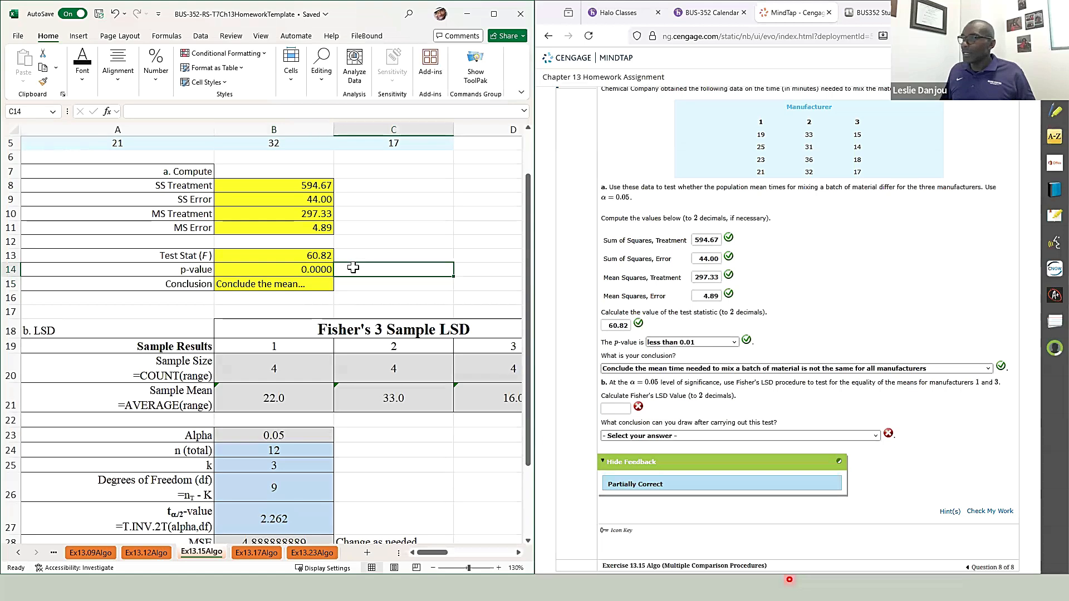
type("le")
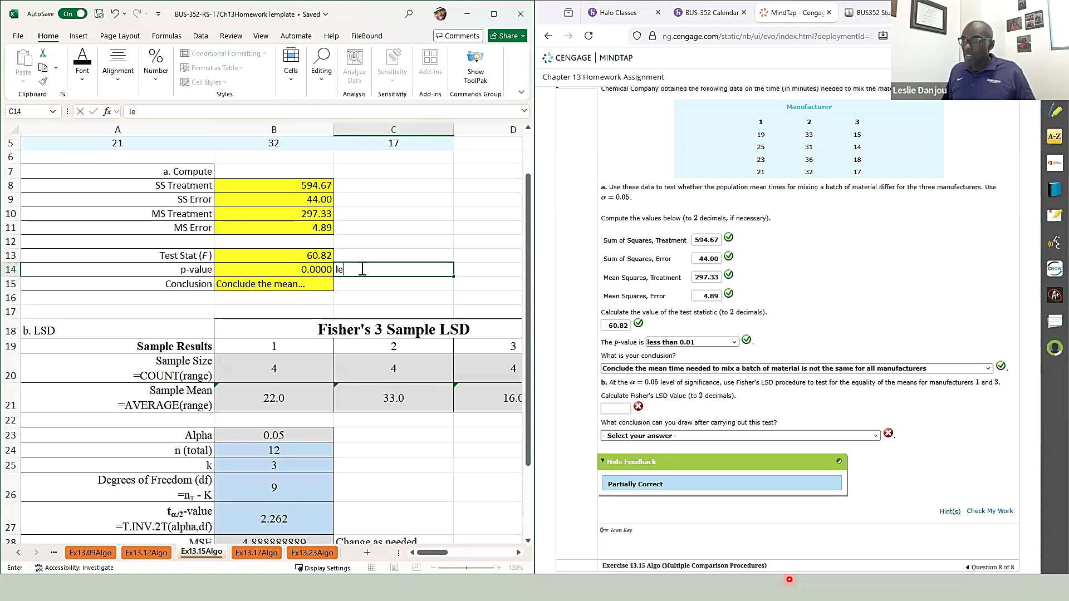
type("ss than 0.01")
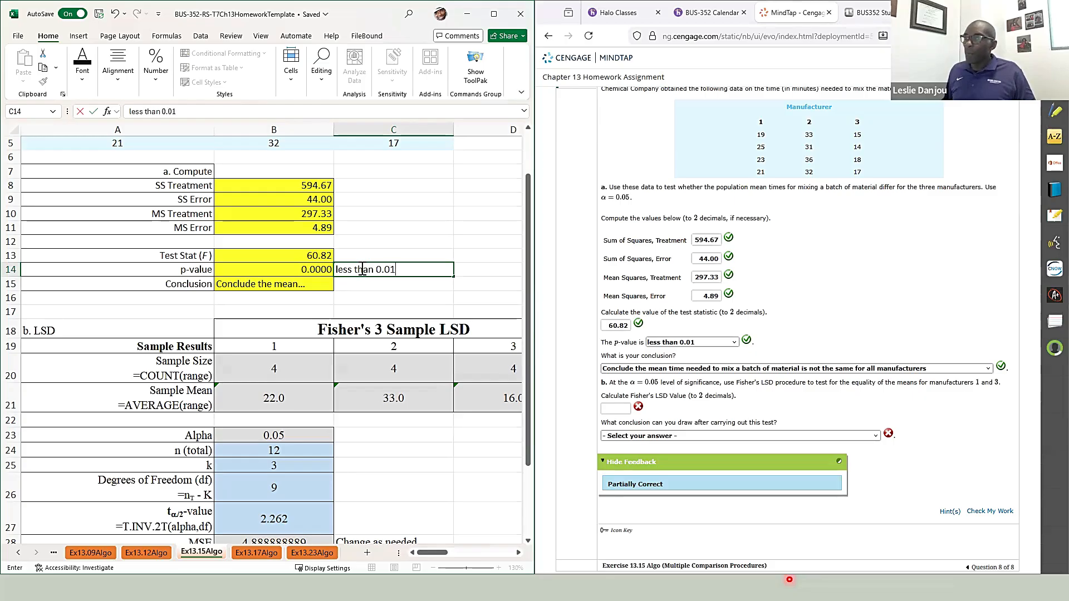
key("Return")
left_click(360, 269)
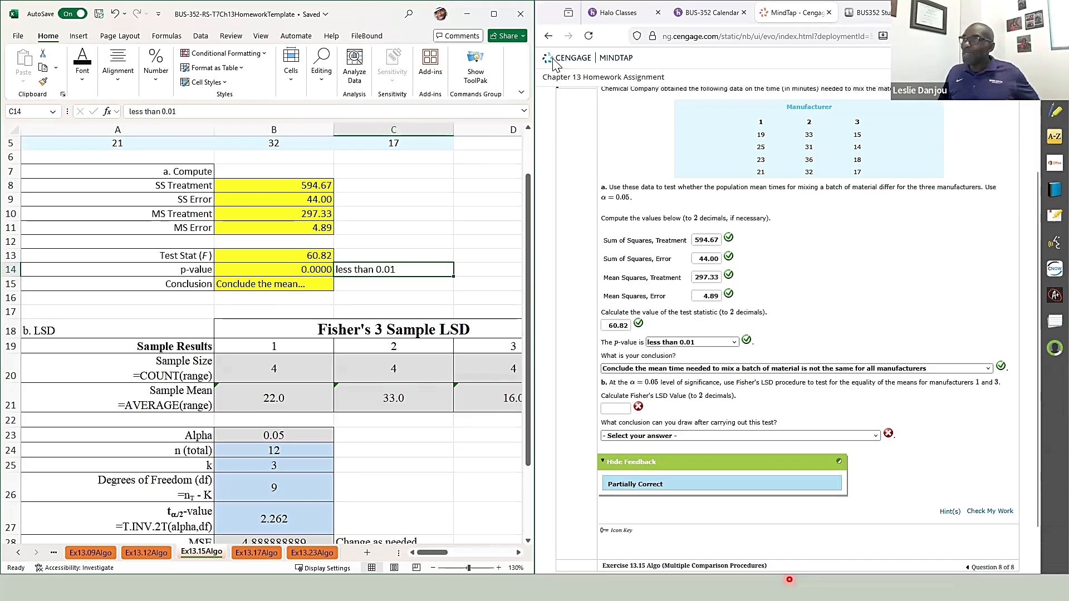
Highlight the Fisher's LSD critical value and significance result for the 1 vs. 3 comparison, G31 and H31, in yellow
left_click(493, 15)
scroll(498, 260, "down", 4)
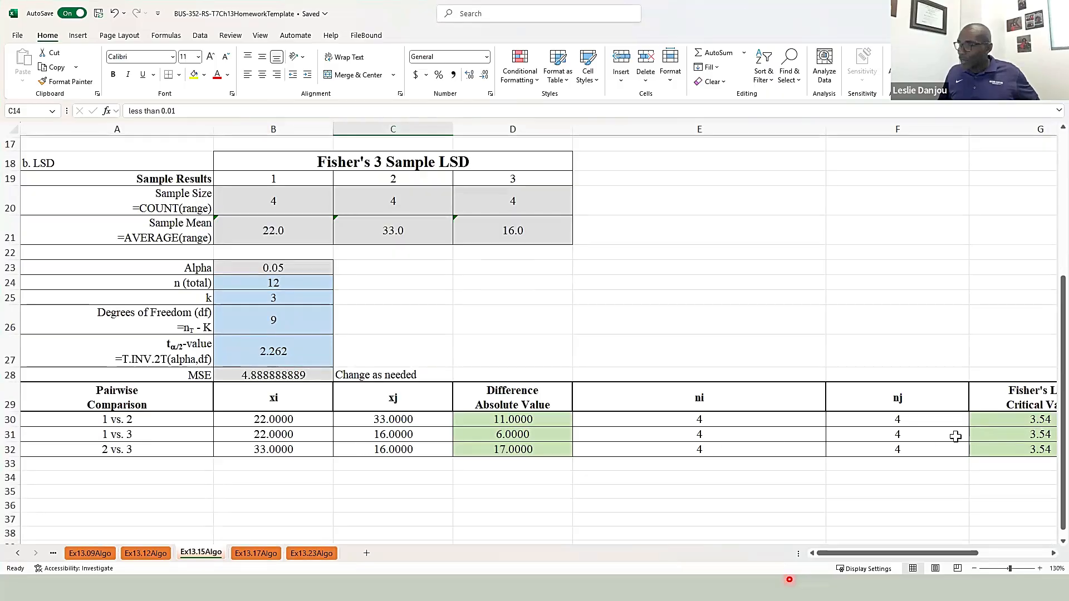
left_click(988, 433)
left_click(193, 74)
scroll(501, 278, "right", 3)
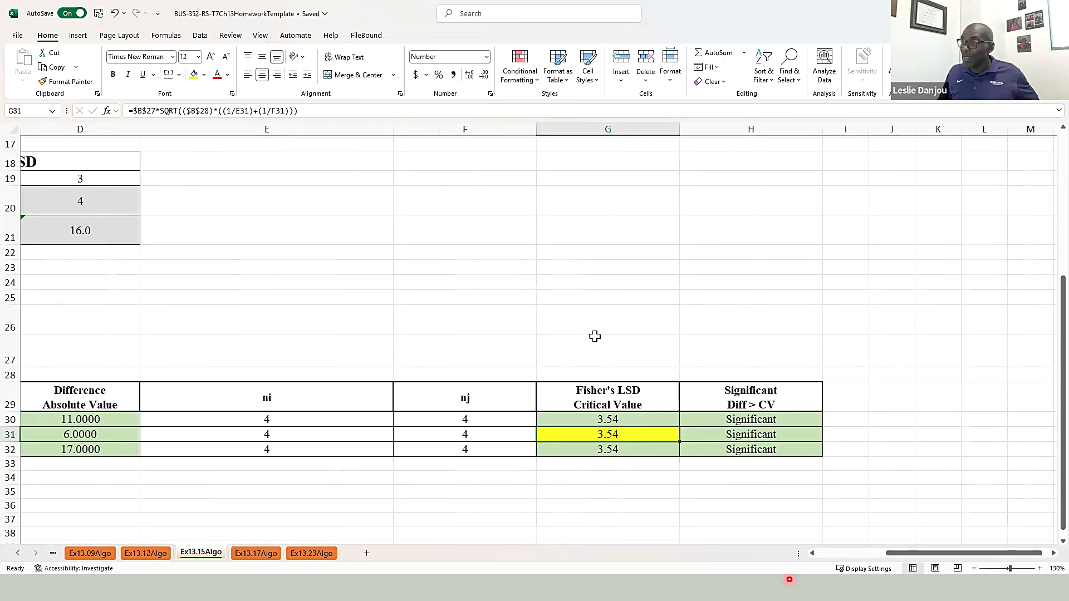
key("Right")
left_click(194, 75)
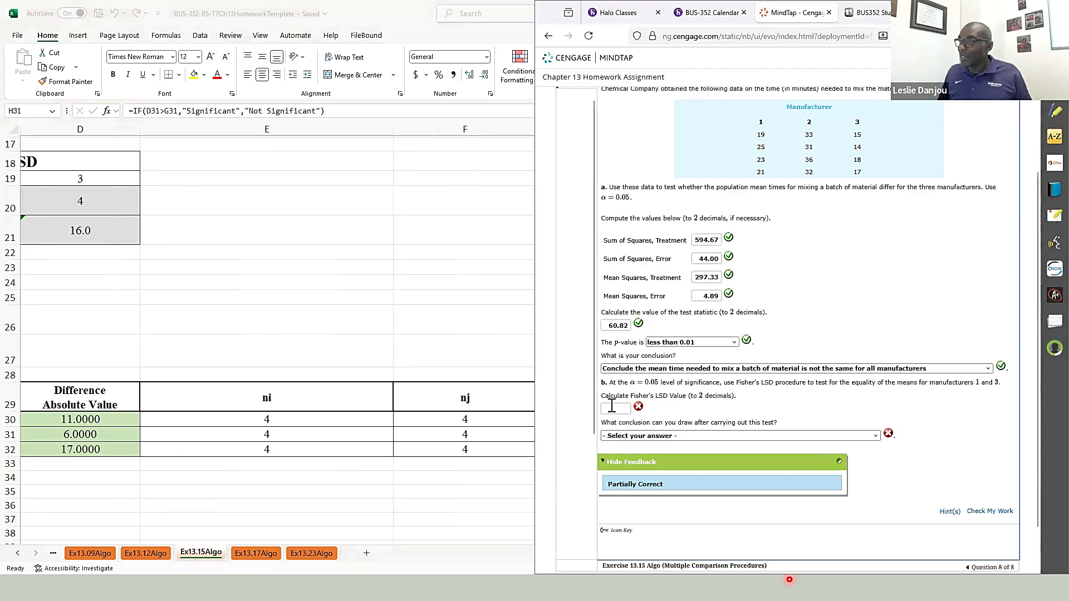
Place the workbook beside MindTap and enter the 1 vs. 3 critical value, 3.54, as the Fisher's LSD answer
left_click(612, 407)
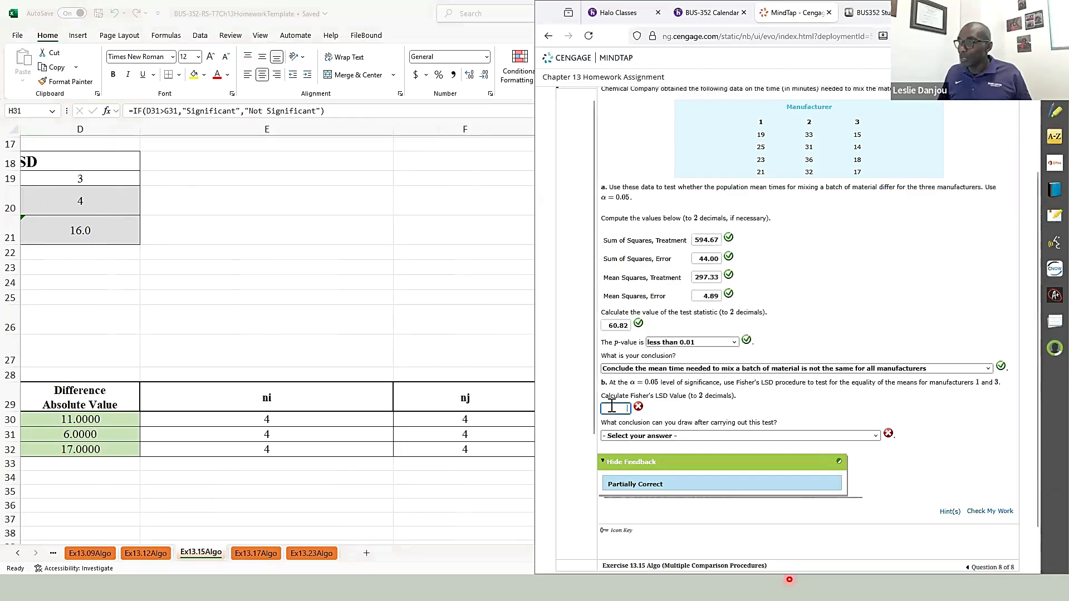
left_click(471, 558)
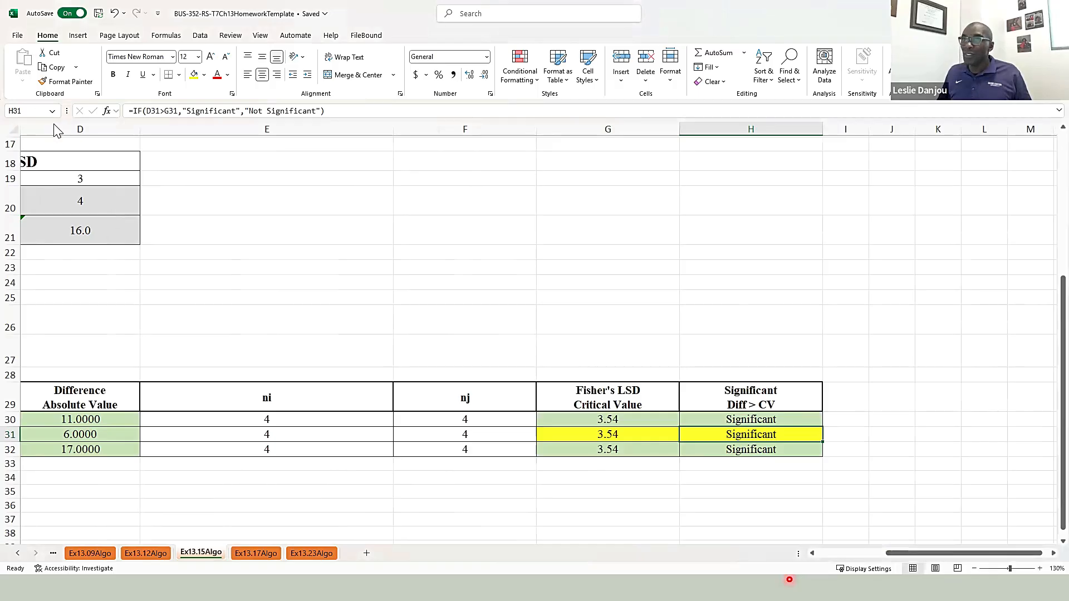
key("super+Left")
left_click(518, 552)
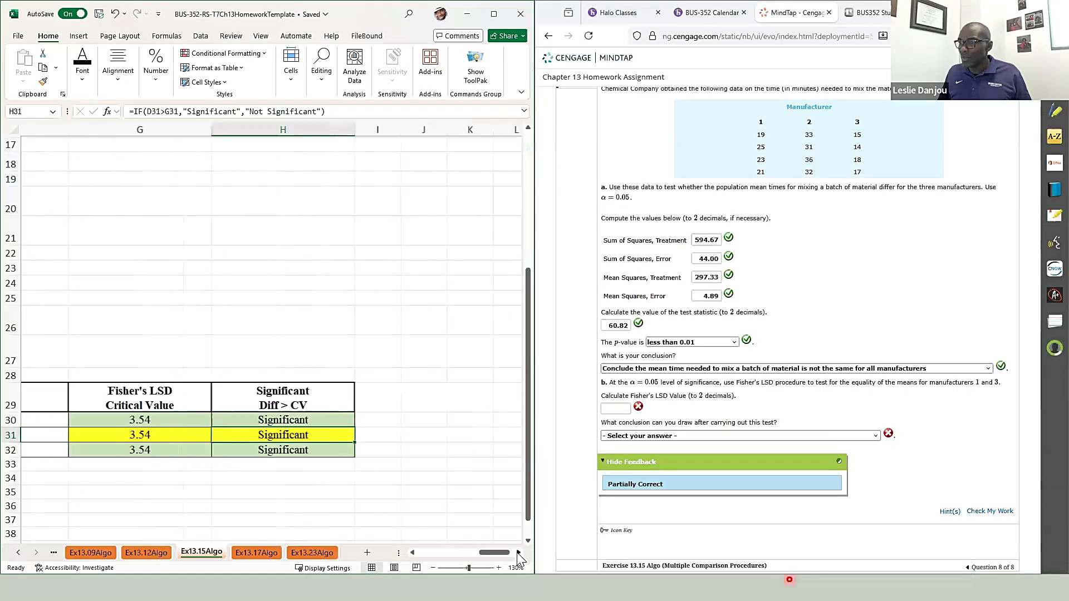
left_click(518, 552)
left_click(616, 408)
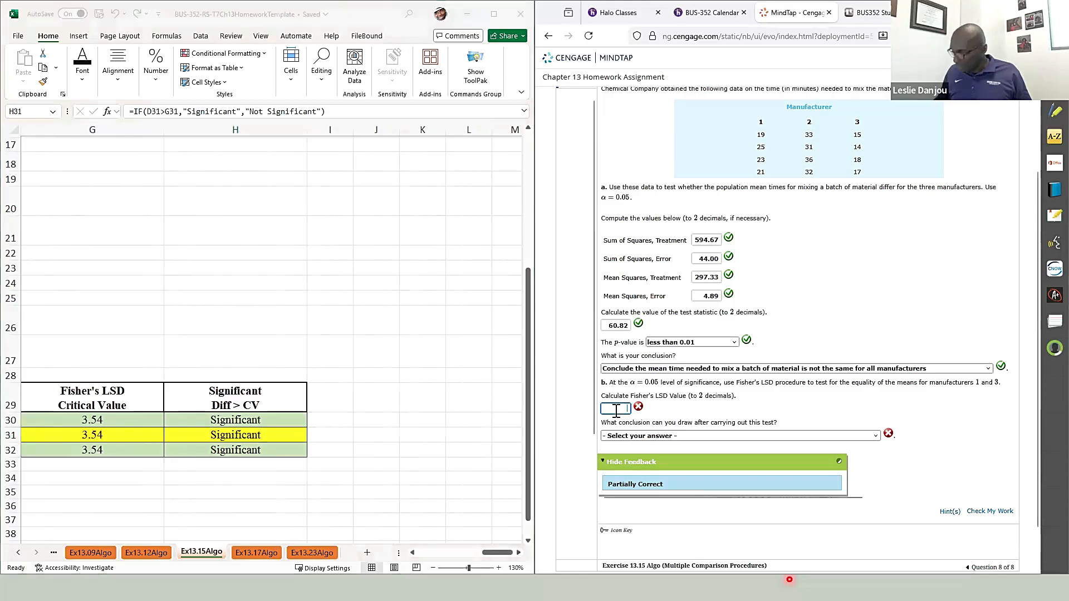
type("3.54")
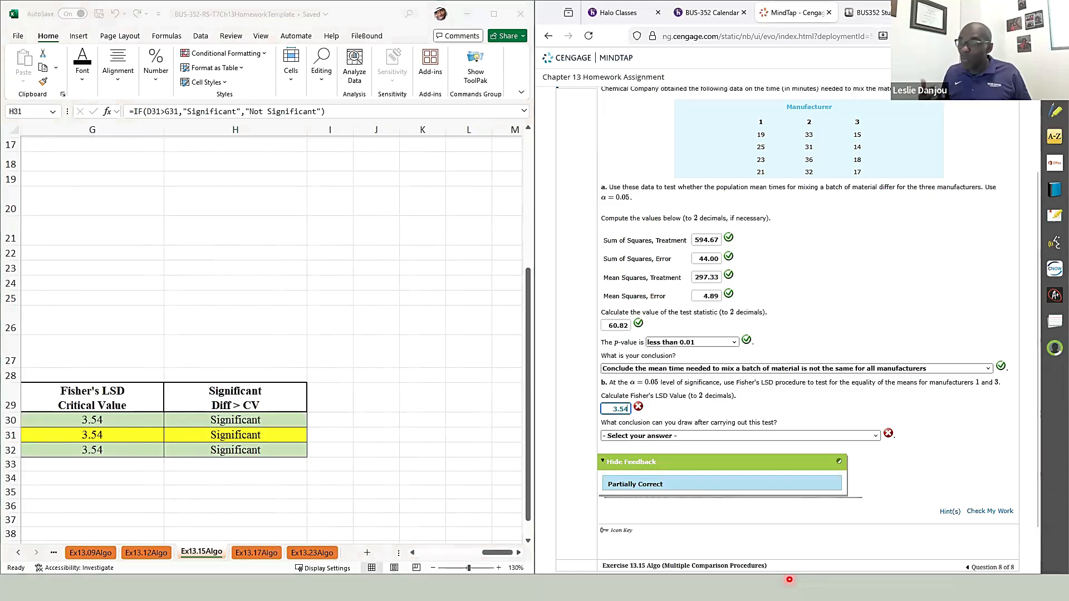
Answer the LSD conclusion as "These manufacturers have different mean times" and check the work
left_click(735, 437)
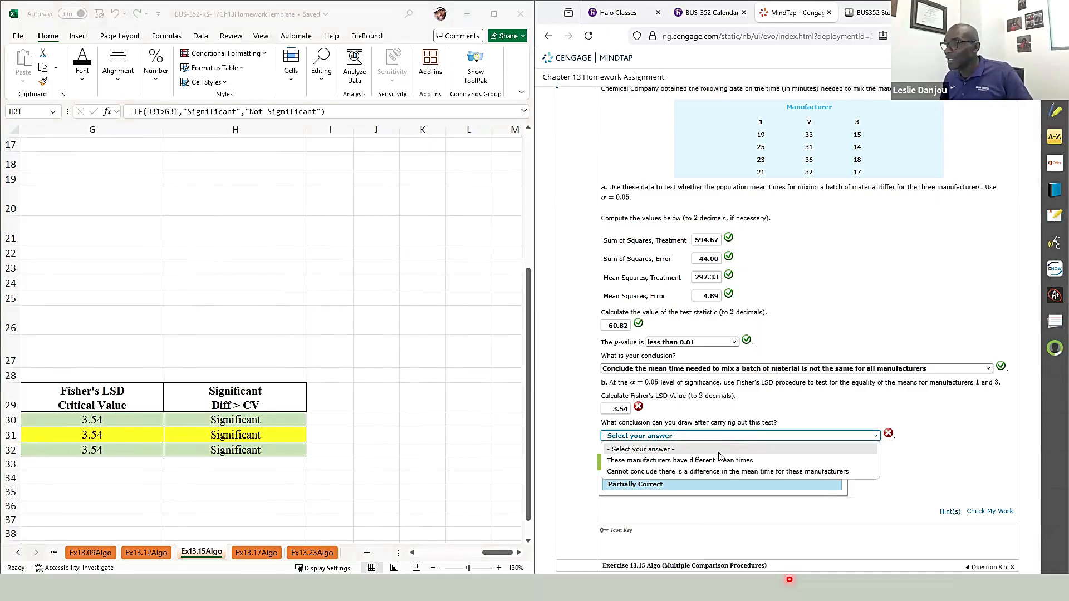
left_click(684, 462)
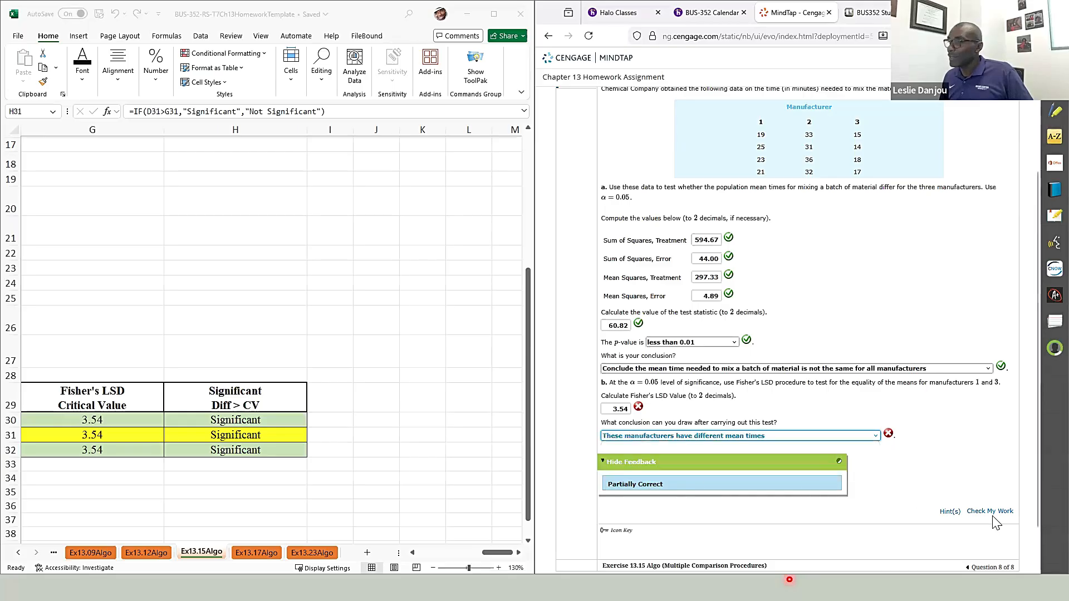
left_click(988, 512)
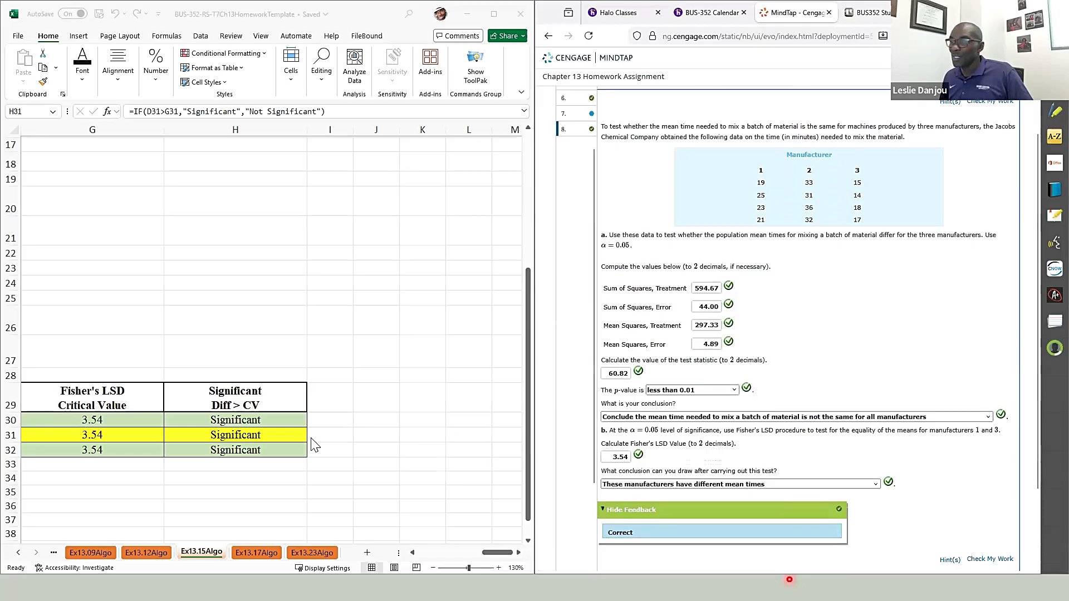
Add the note "Sig = These man..." in J30 beside the pairwise comparison results
left_click(319, 434)
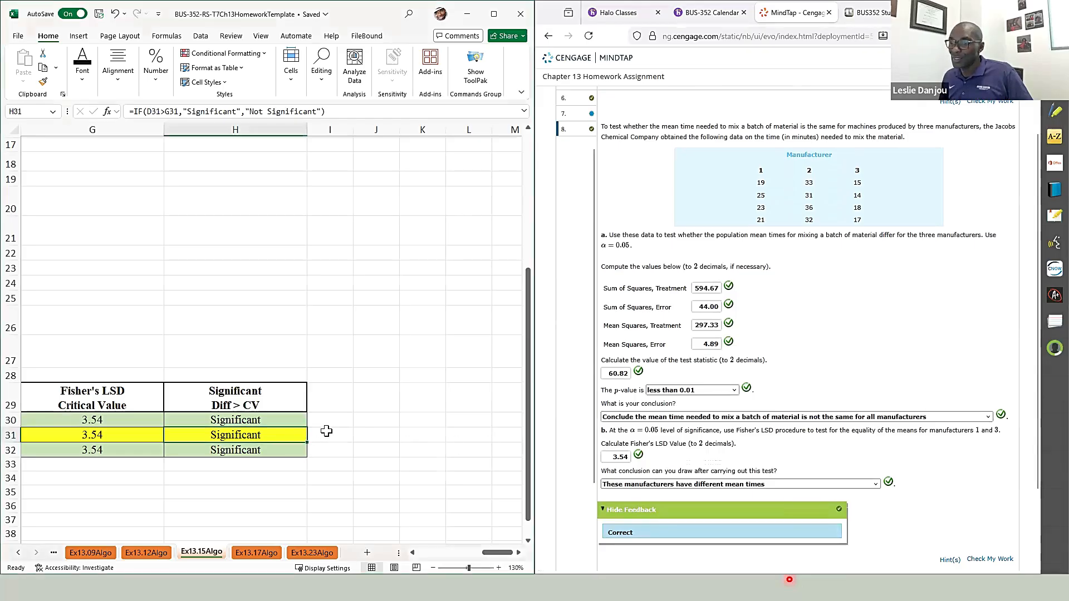
left_click(329, 432)
left_click(369, 420)
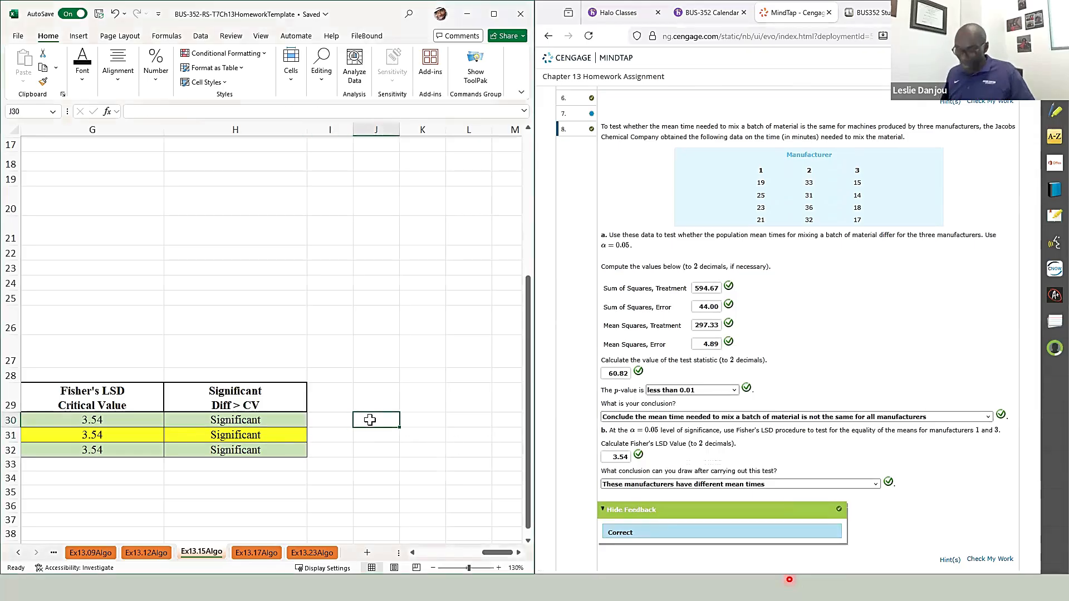
type("Sig")
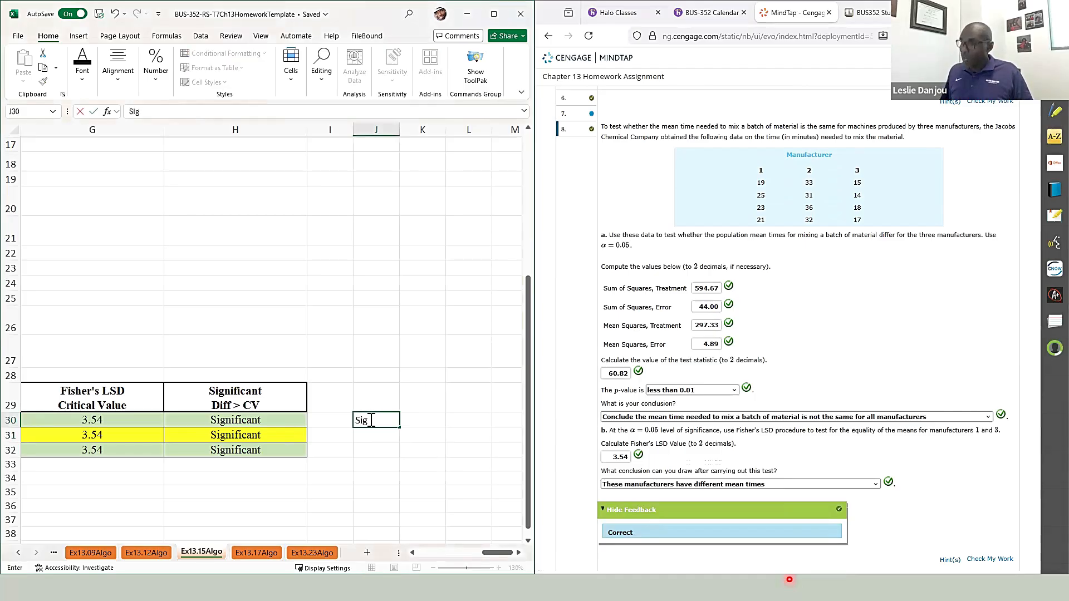
type(" = These man...")
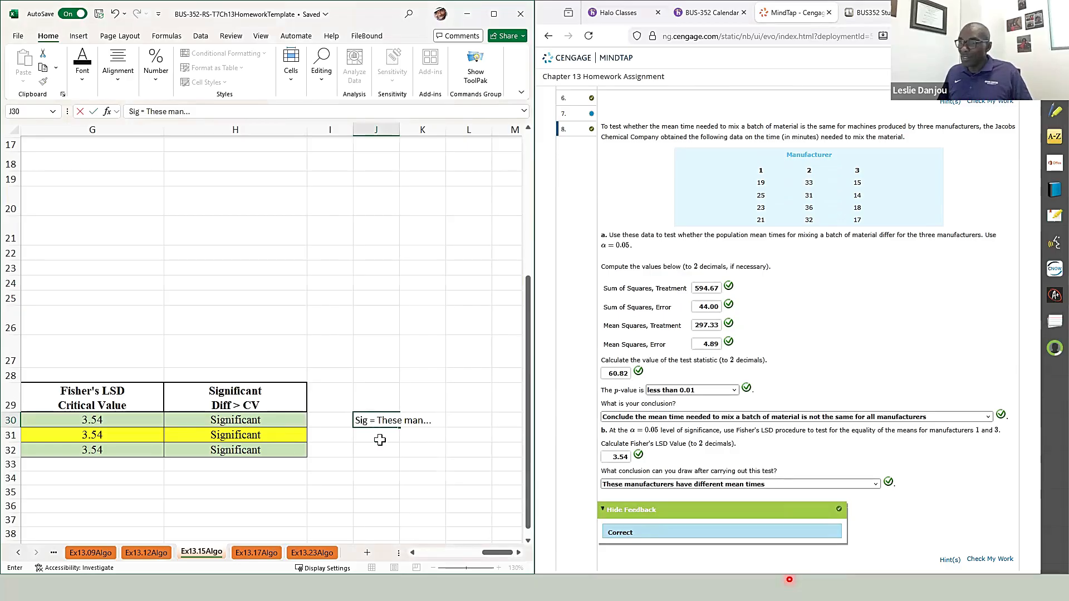
Add the note "Not Sig = Cannot con..." in J31, taking the wording from MindTap's other conclusion option
left_click(379, 438)
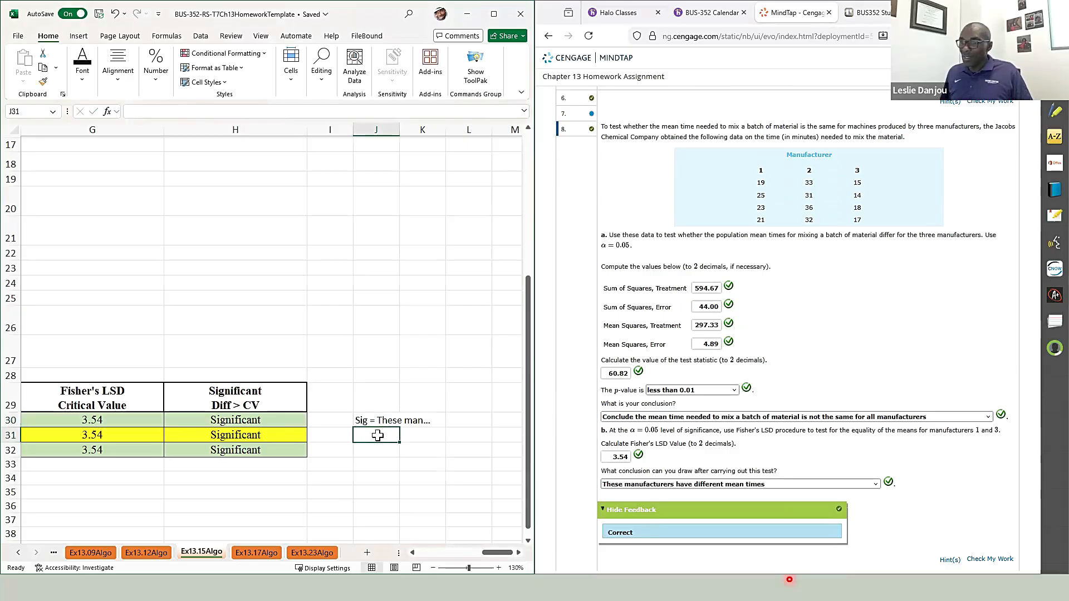
type("Not Sig =")
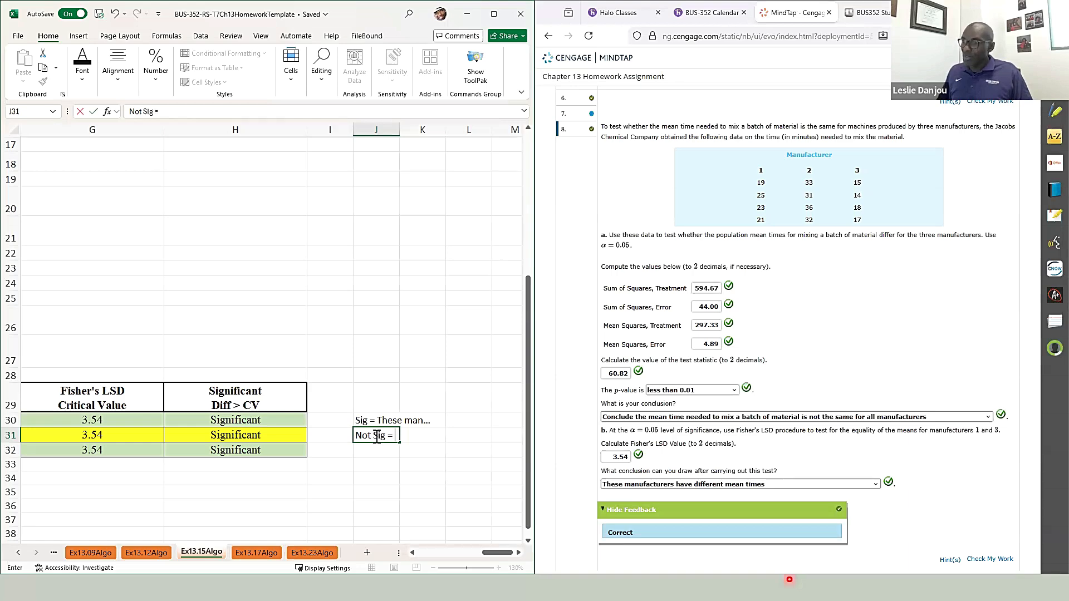
left_click(624, 485)
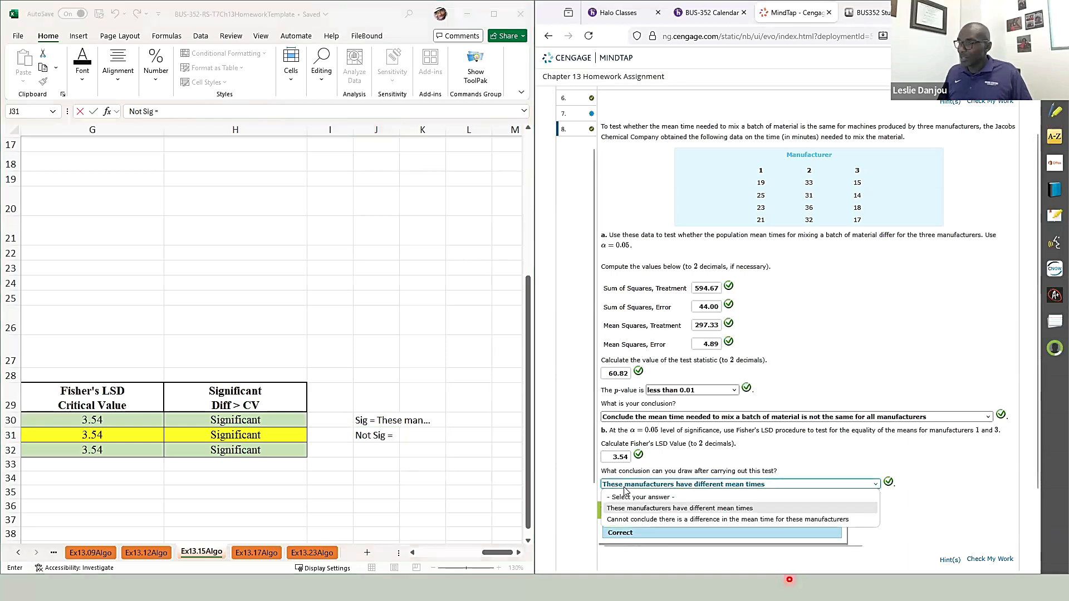
left_click(392, 435)
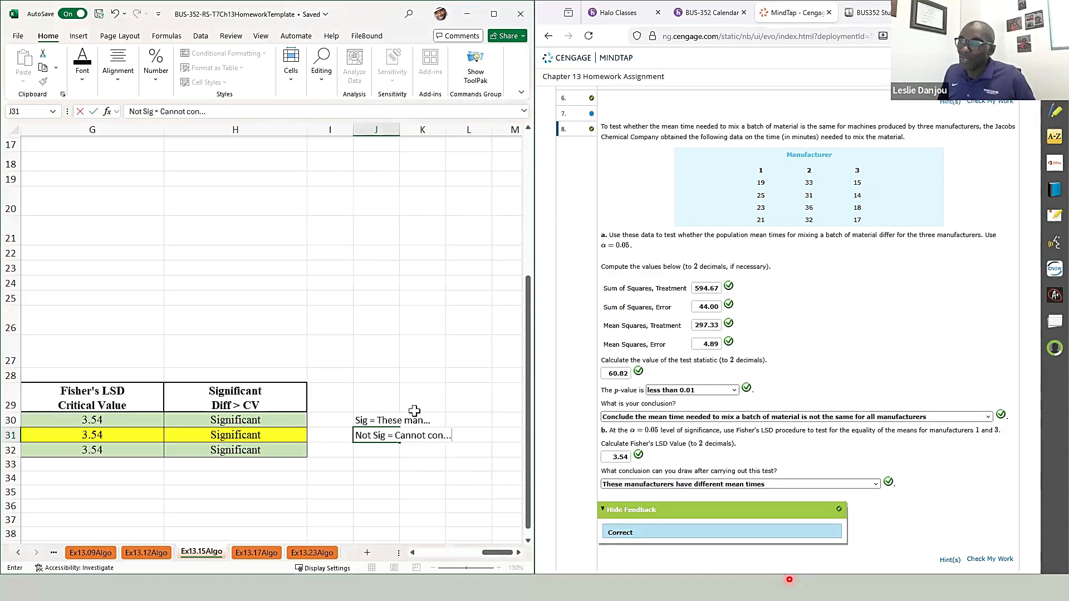
left_click(417, 409)
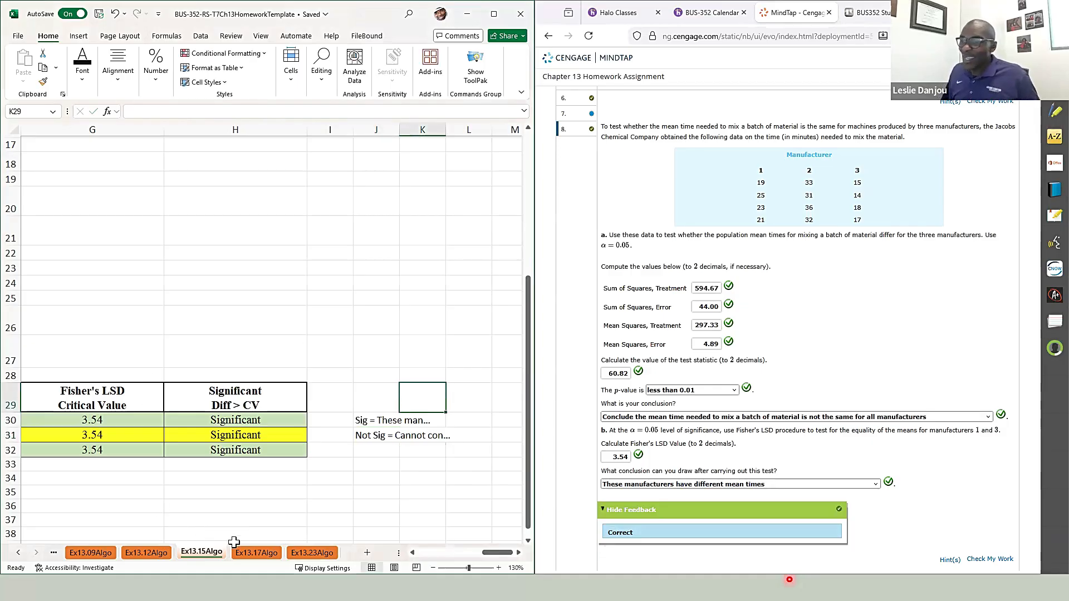
Open the Ex13.17Algo sheet in the workbook and the matching Exercise 13.17, question 4, in MindTap
left_click(259, 554)
scroll(590, 250, "up", 2)
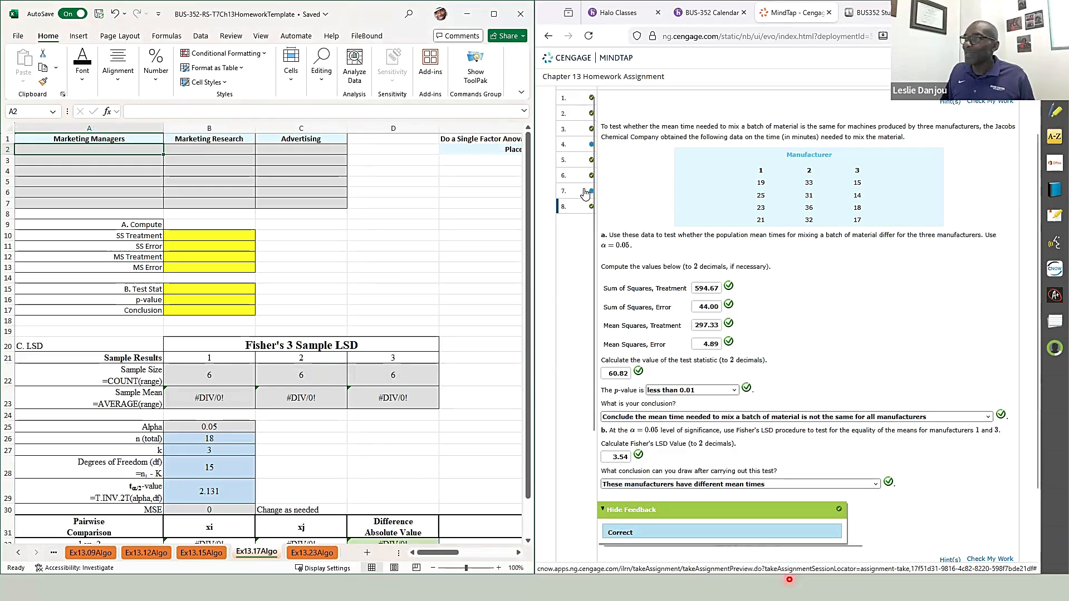
left_click(585, 191)
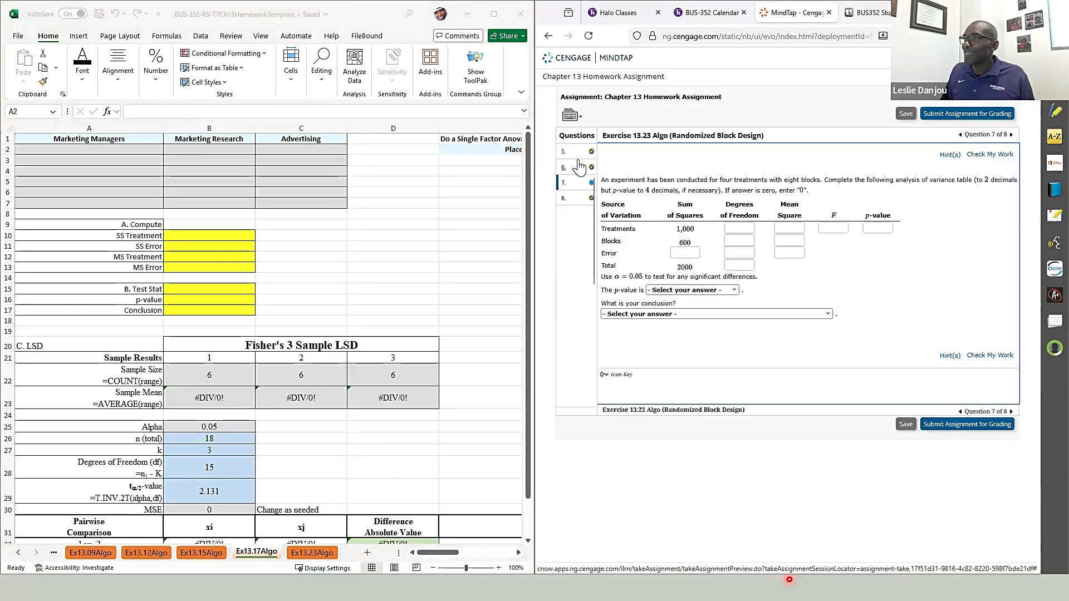
scroll(576, 168, "up", 1)
left_click(581, 209)
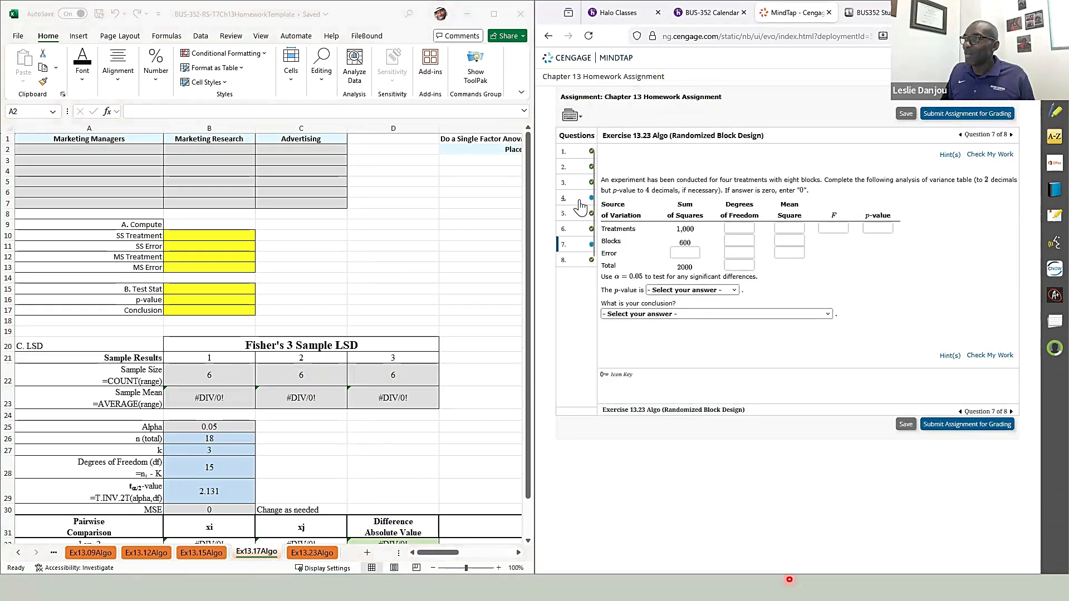
Copy the Marketing Managers, Marketing Research and Advertising scores from MindTap into the Ex13.17Algo sheet at A2 and maximize the workbook
left_click_drag(717, 263, 923, 328)
key("ctrl+c")
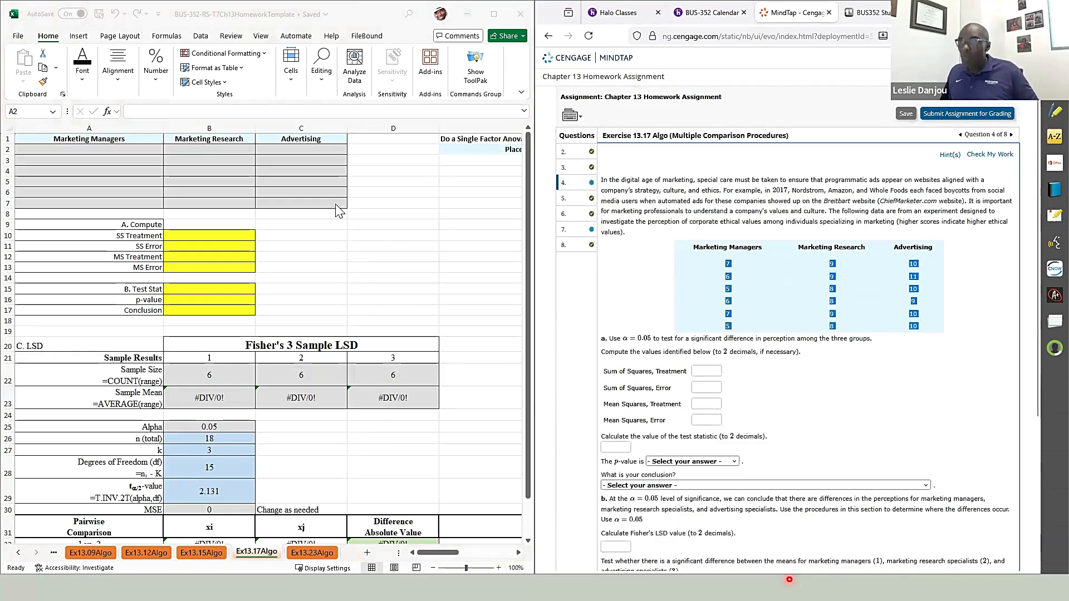
left_click(99, 146)
key("ctrl+v")
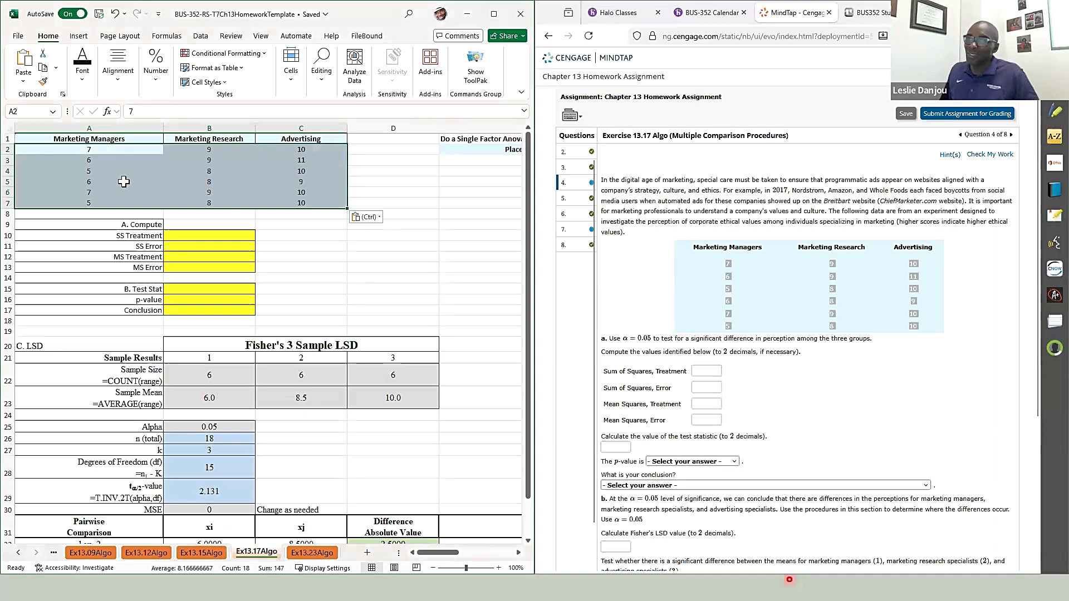
left_click(493, 14)
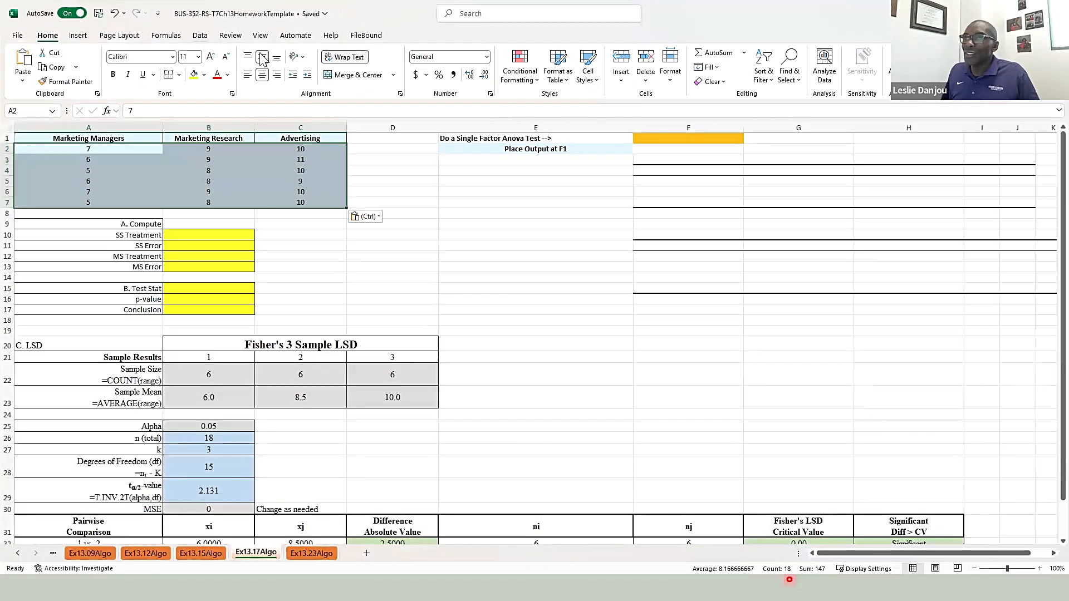
Run a single-factor ANOVA on A1:C7, grouped by columns with first-row labels and alpha 0.05, placing the output at F1
left_click(200, 37)
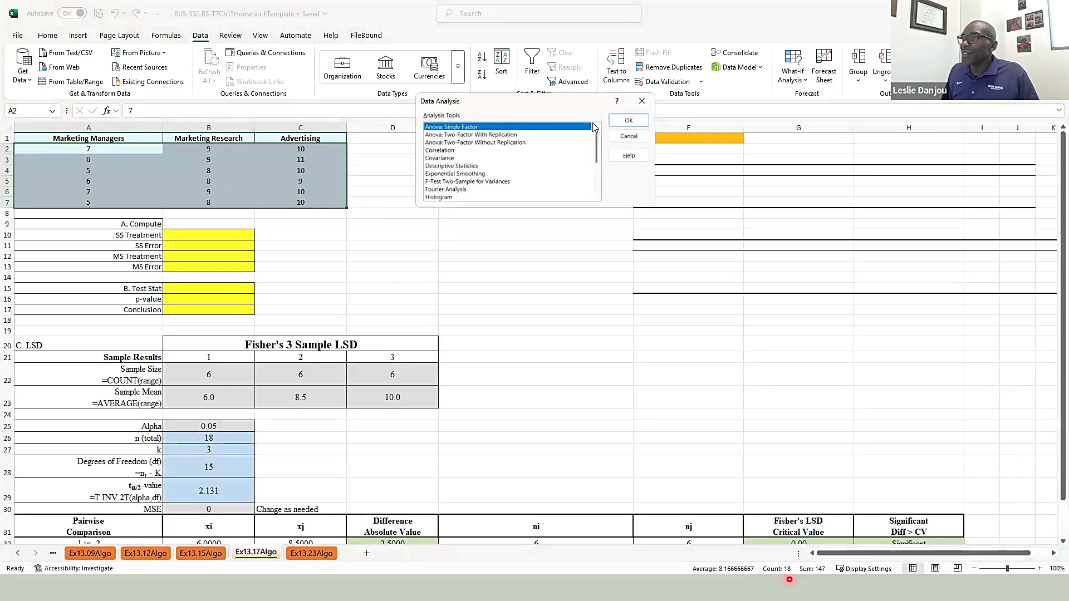
left_click(628, 120)
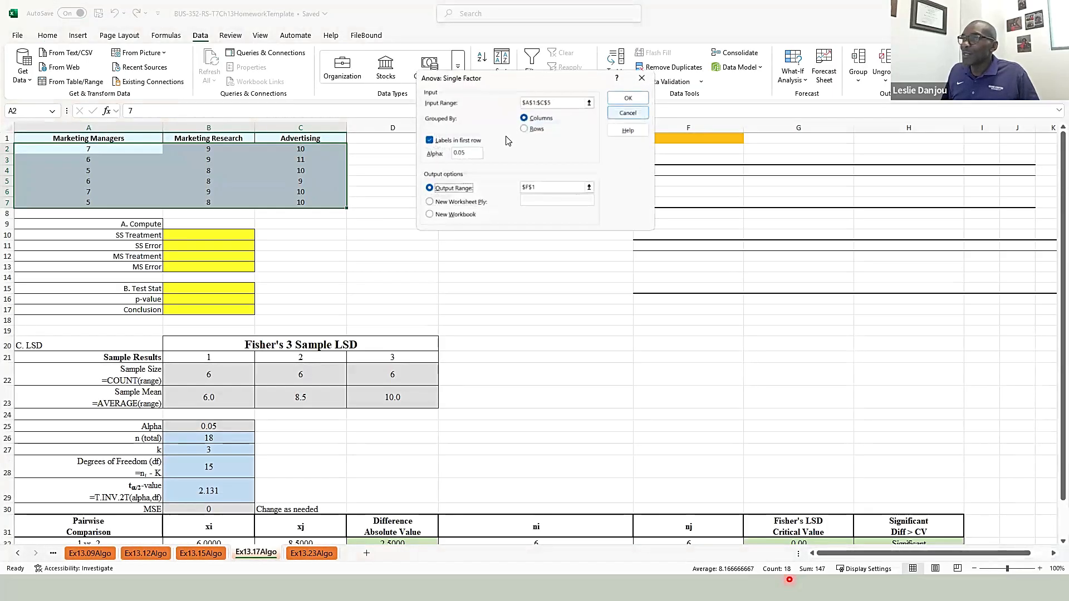
left_click(588, 103)
left_click_drag(48, 138, 298, 201)
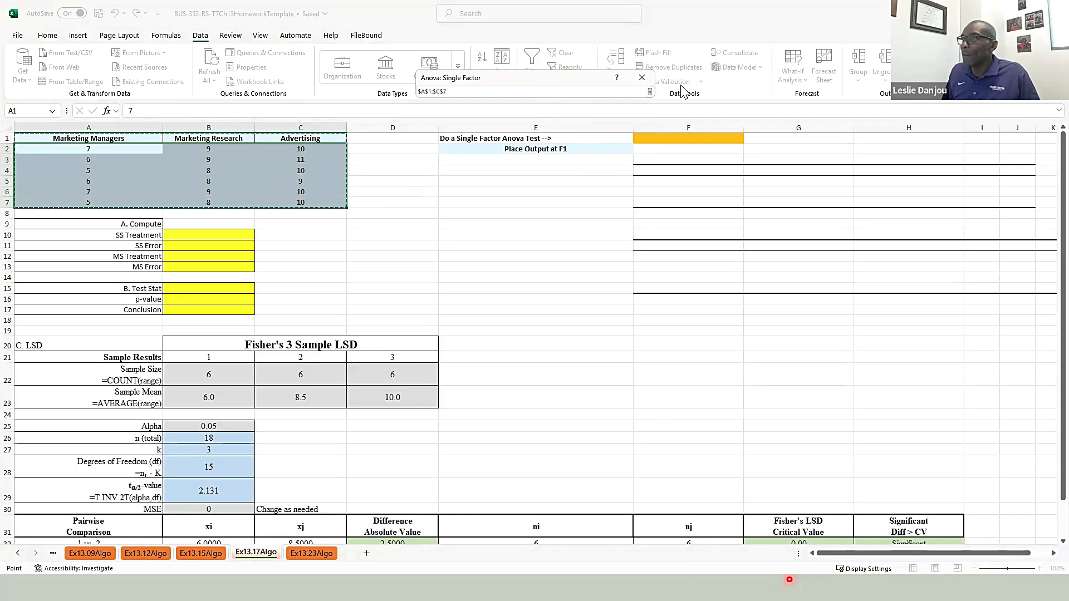
left_click(650, 90)
left_click(543, 186)
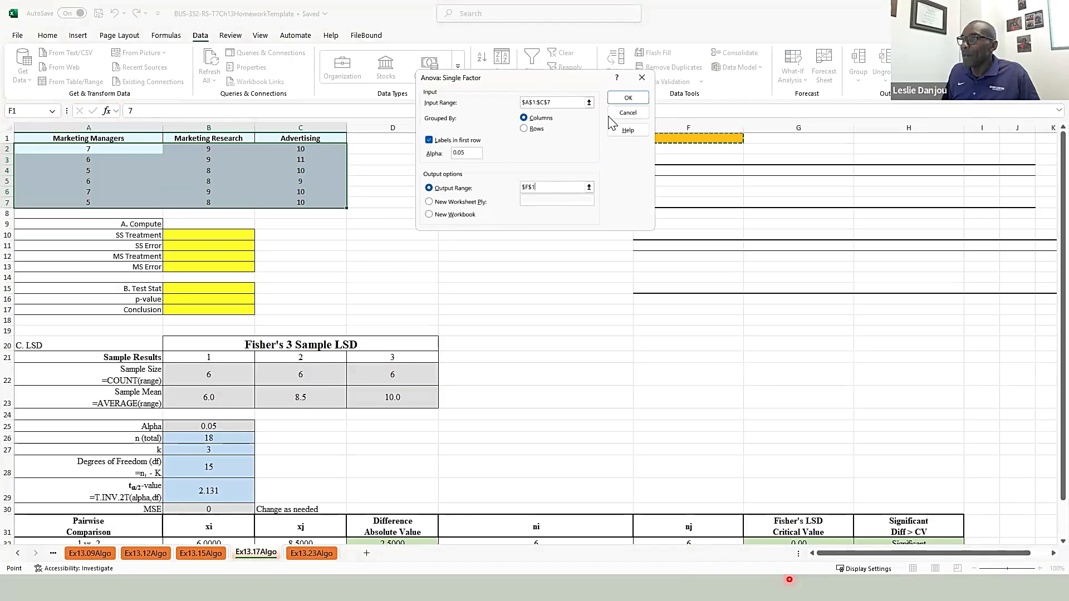
left_click(627, 98)
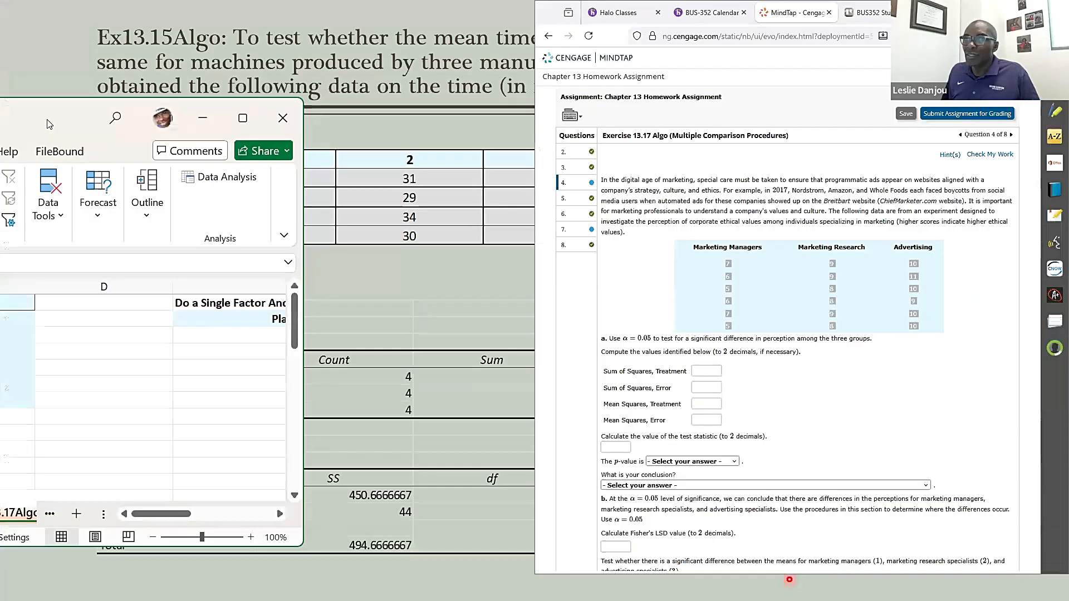
Place the workbook side by side with MindTap and bring the ANOVA output in columns F to L into view
left_click_drag(75, 151, 1, 162)
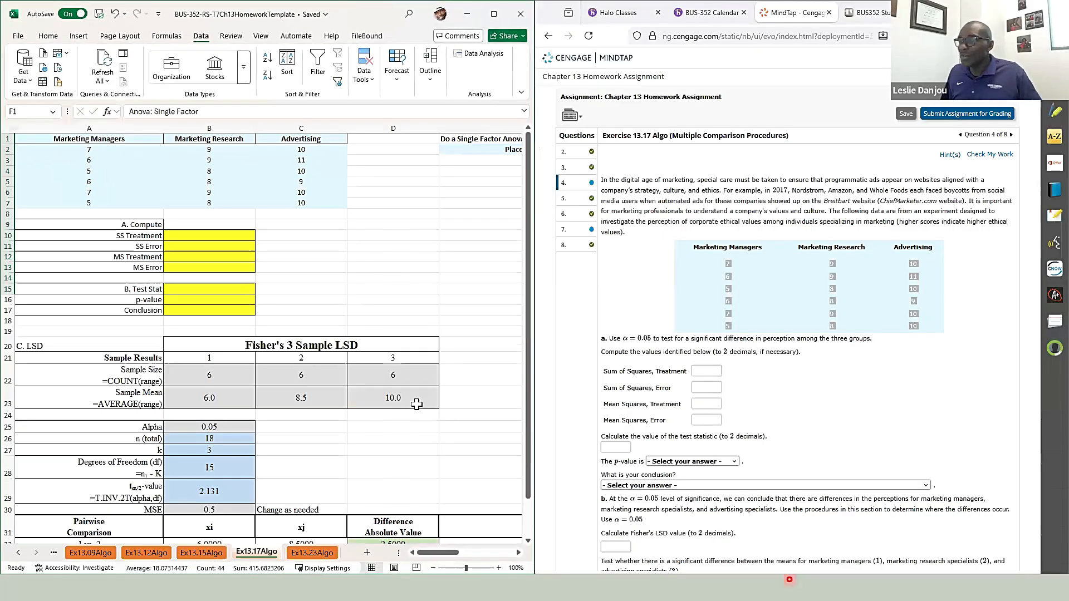
left_click(518, 553)
left_click(518, 553)
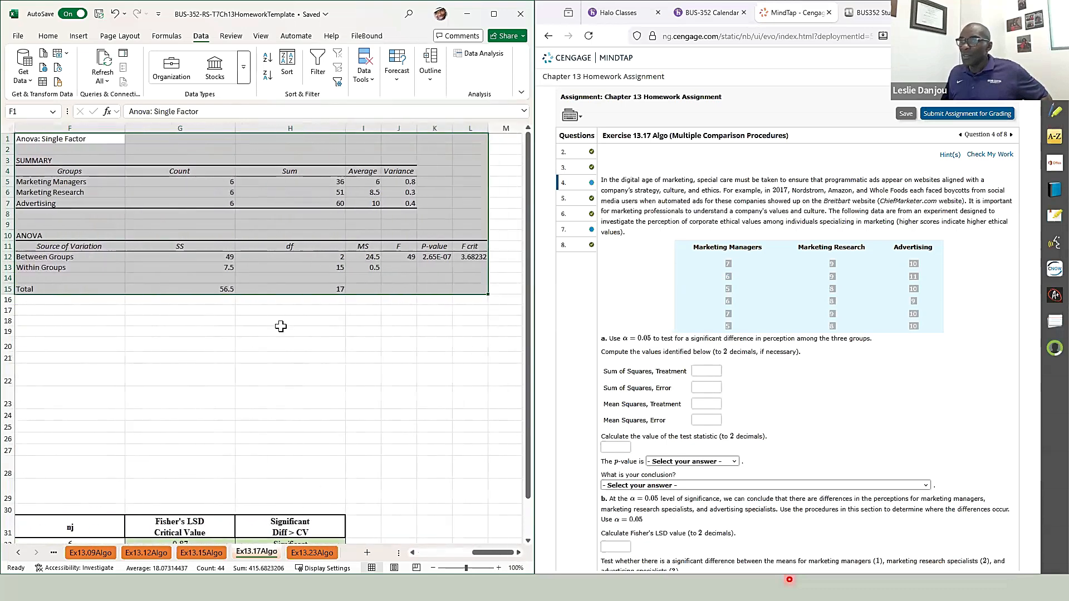
Copy the between-groups and within-groups SS into MindTap as Sum of Squares, Treatment 49 and Sum of Squares, Error 7.5
left_click(203, 258)
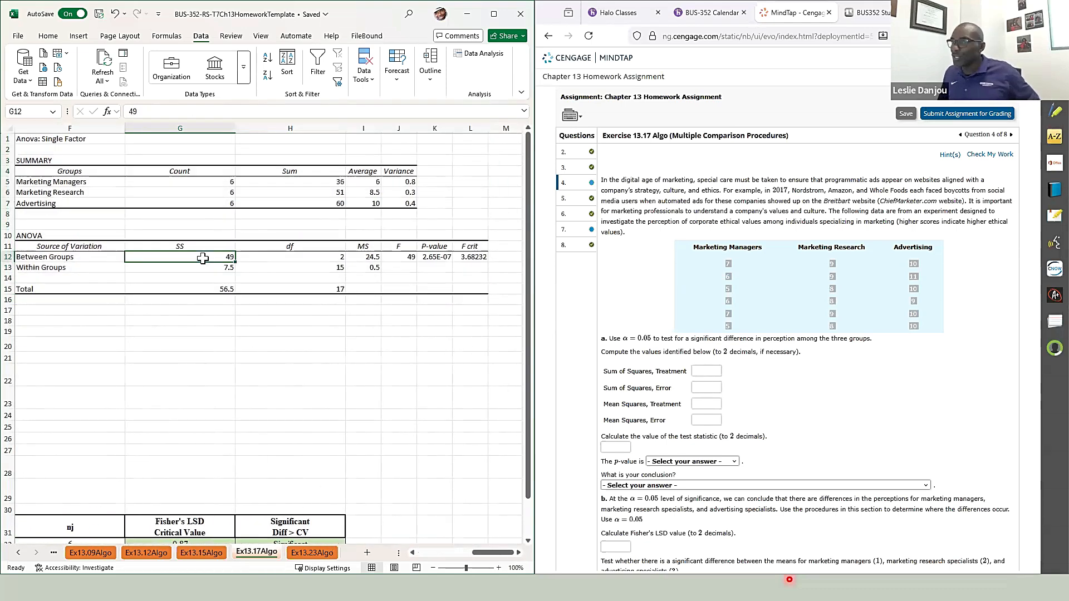
key("ctrl+c")
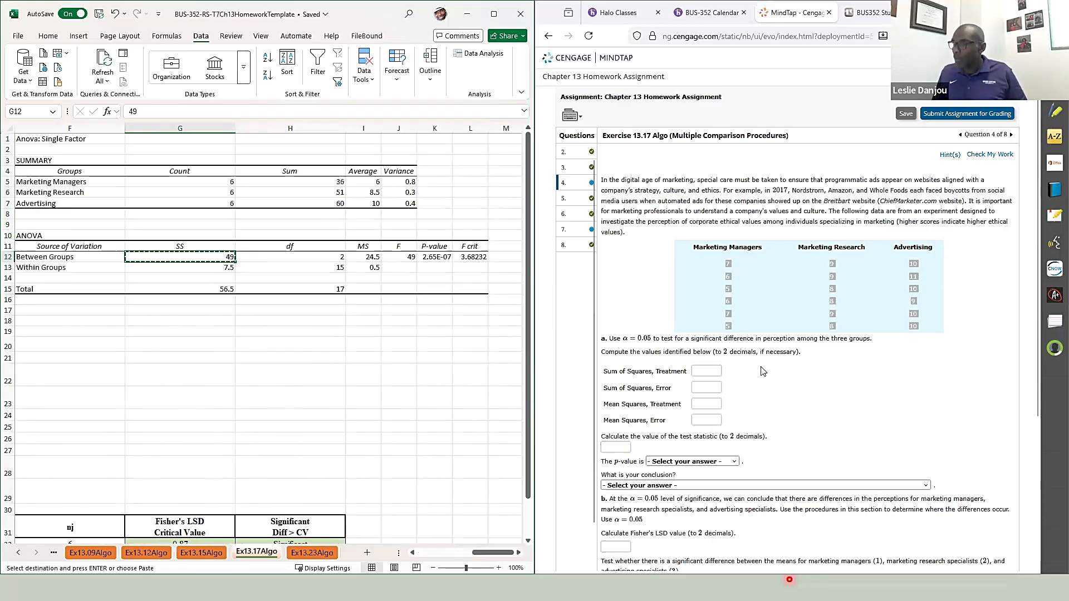
left_click(713, 371)
key("alt+Tab")
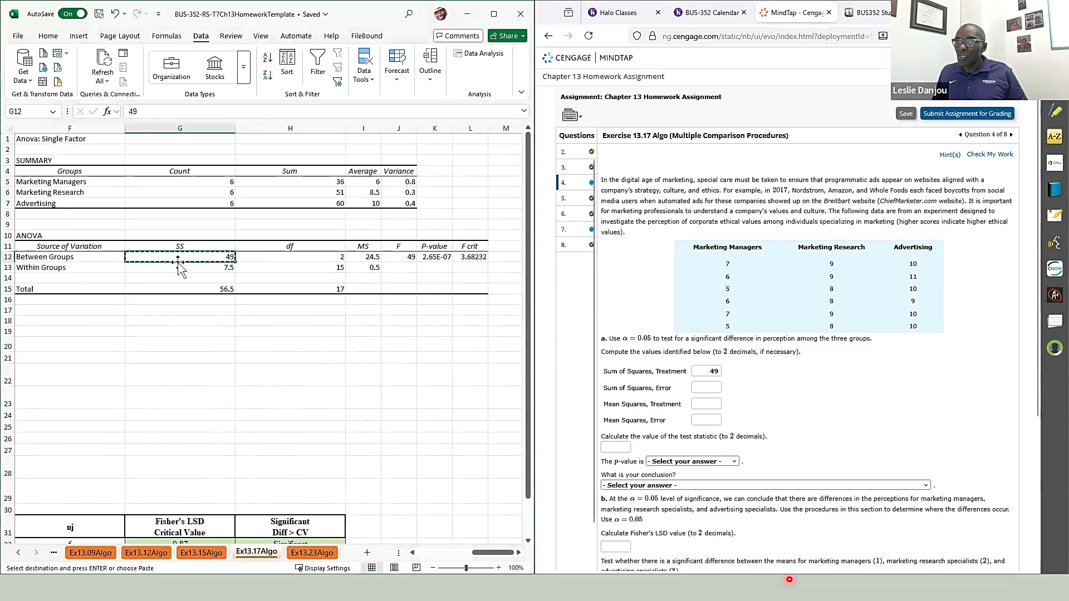
left_click(178, 267)
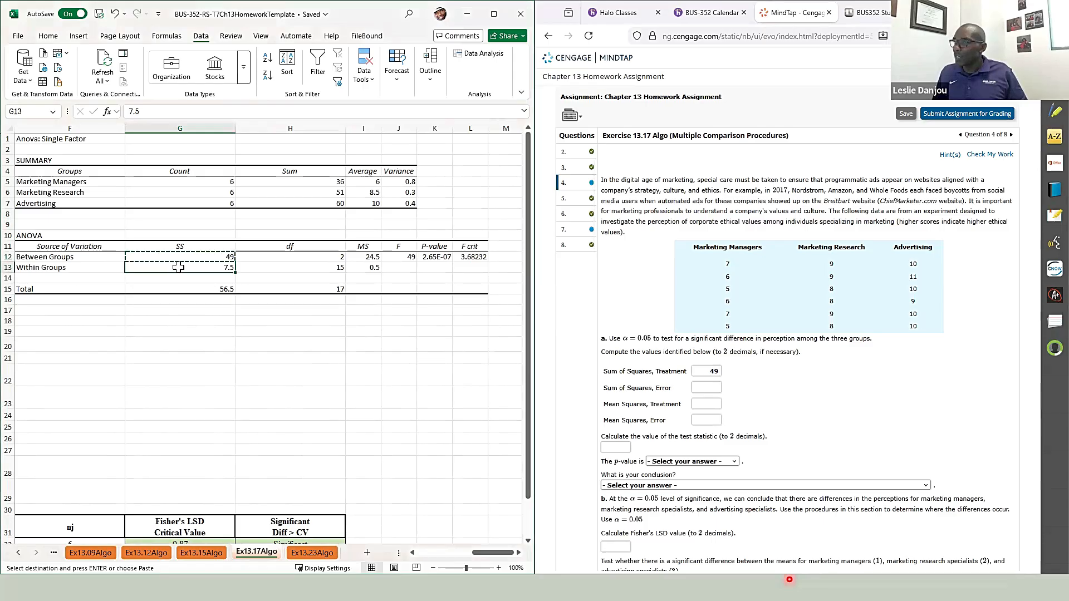
key("ctrl+c")
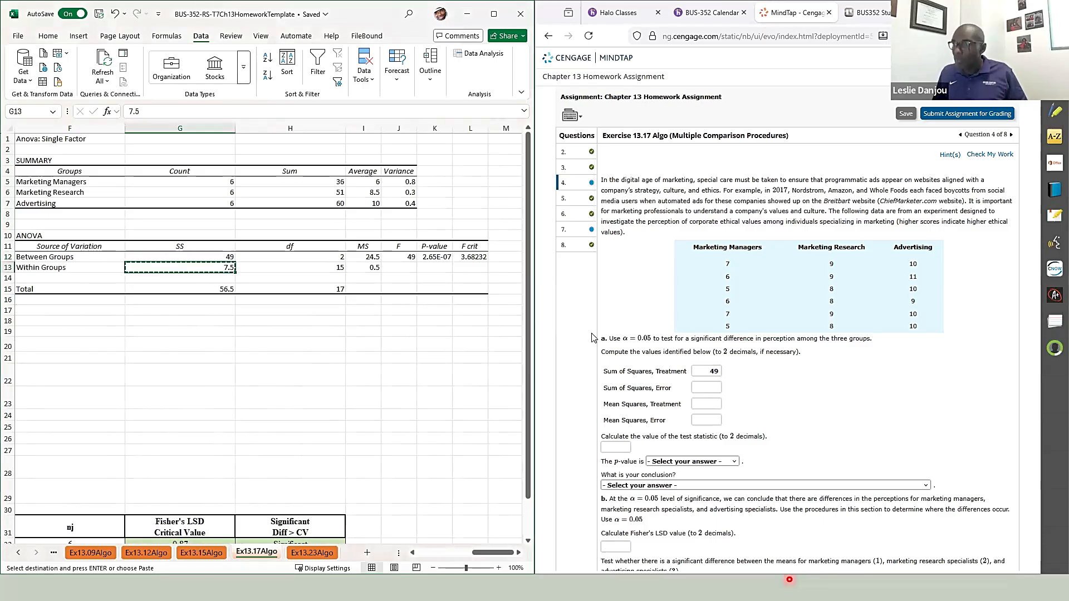
left_click(695, 387)
left_click(200, 287)
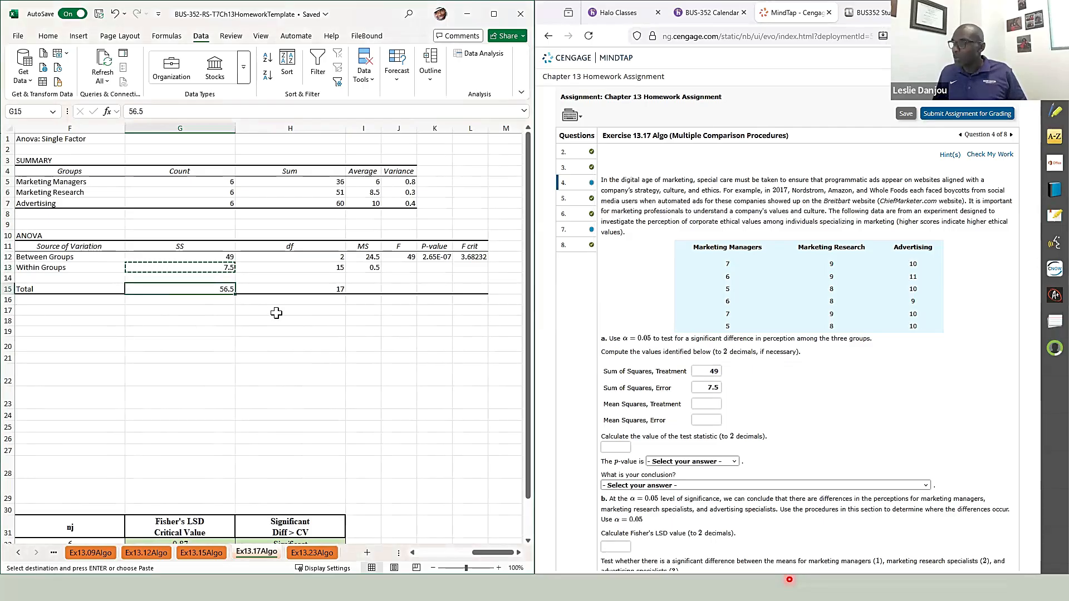
Copy the MS values from the ANOVA table into MindTap as Mean Squares, Treatment 24.5 and Mean Squares, Error 0.5
left_click(357, 257)
key("ctrl+c")
left_click(708, 403)
key("ctrl+v")
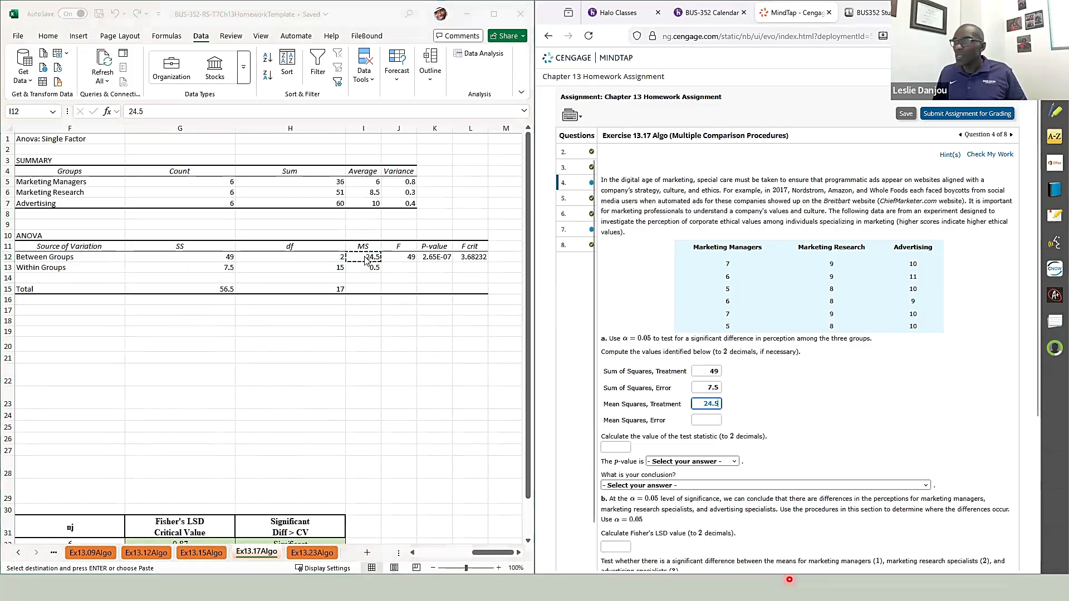
left_click(362, 268)
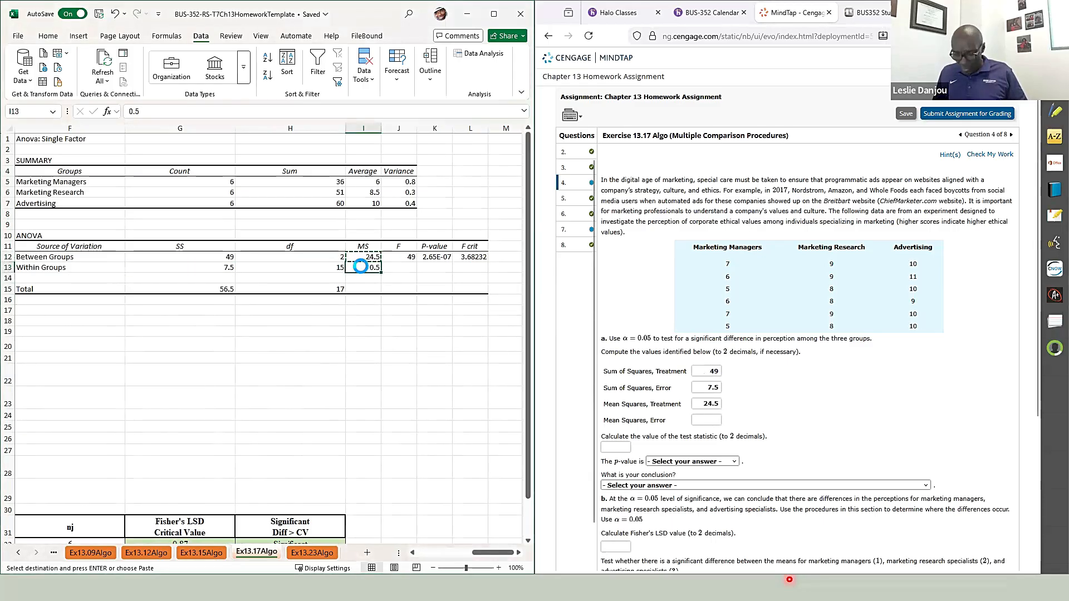
left_click(707, 420)
key("ctrl+v")
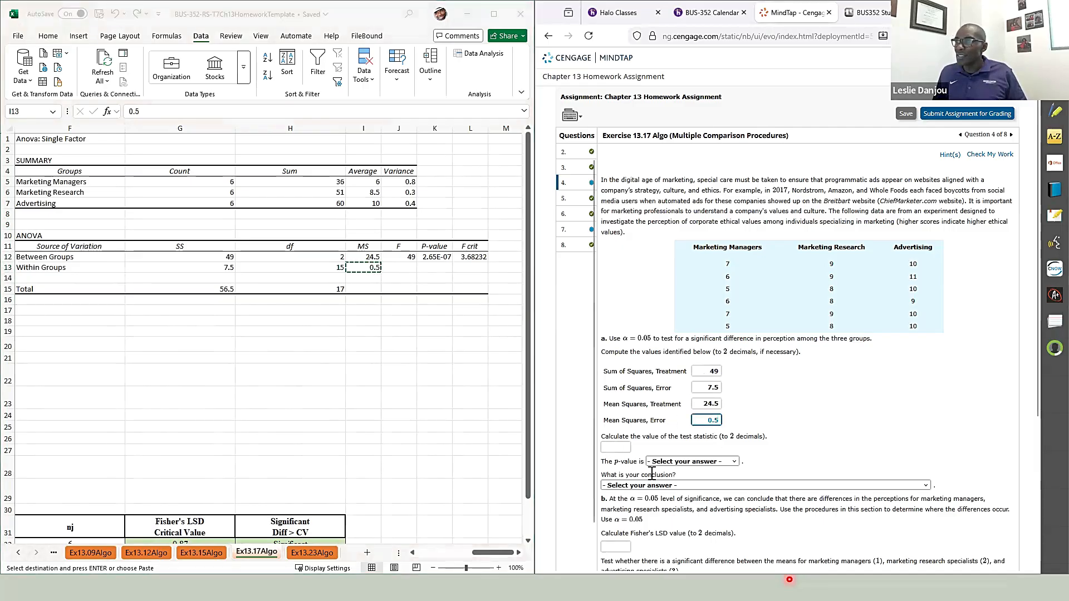
Enter 49 as the test statistic in MindTap and check the work
left_click(621, 447)
type("49")
left_click(995, 156)
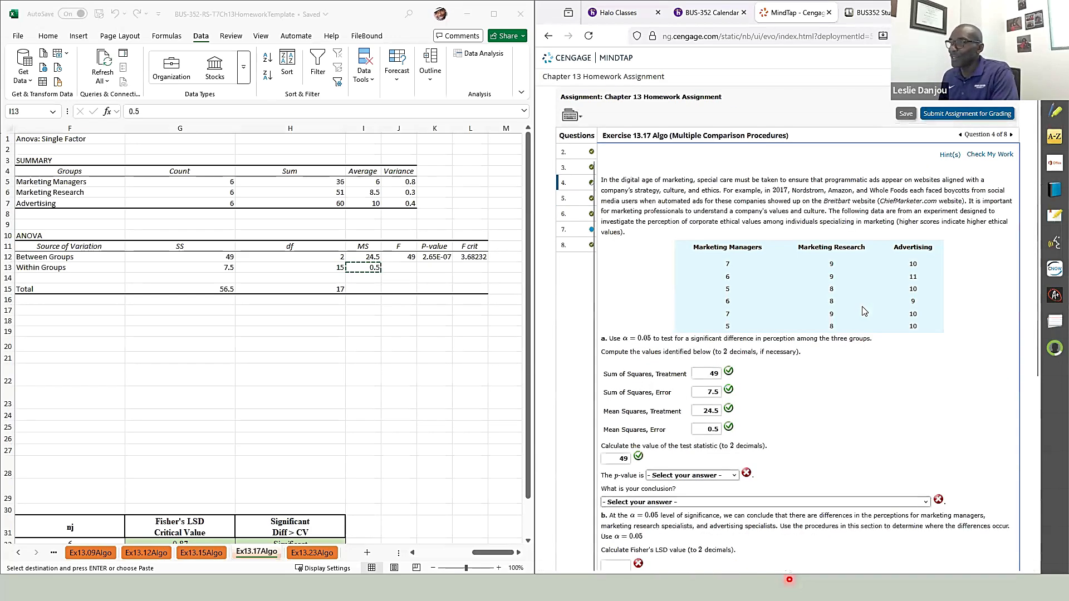
Answer the p-value as "less than 0.01" and conclude that the mean perception scores are not all the same, and check the work
scroll(790, 339, "down", 2)
left_click(679, 369)
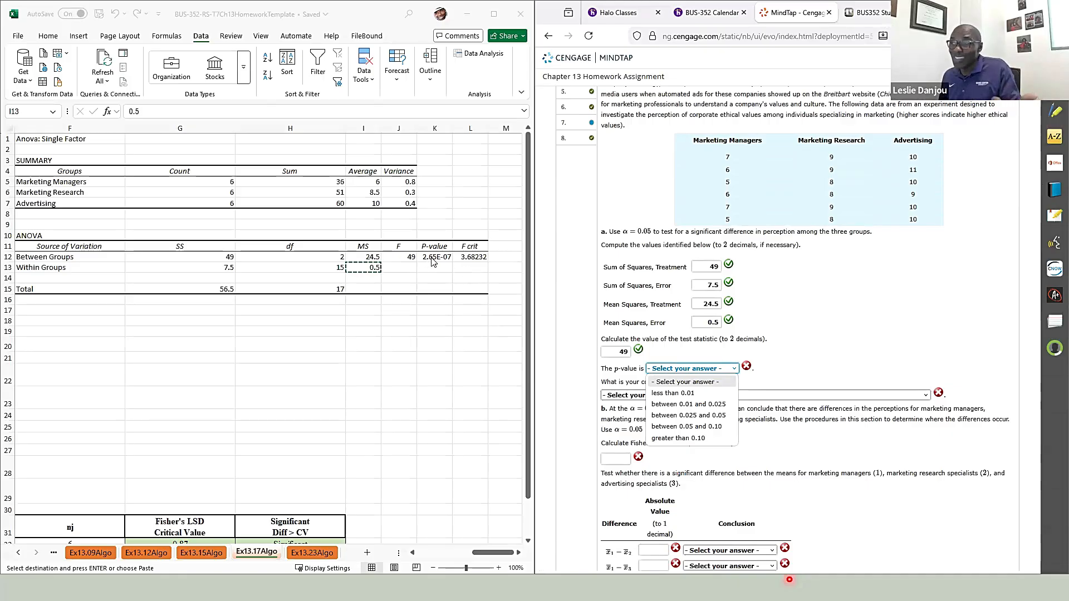
left_click(674, 393)
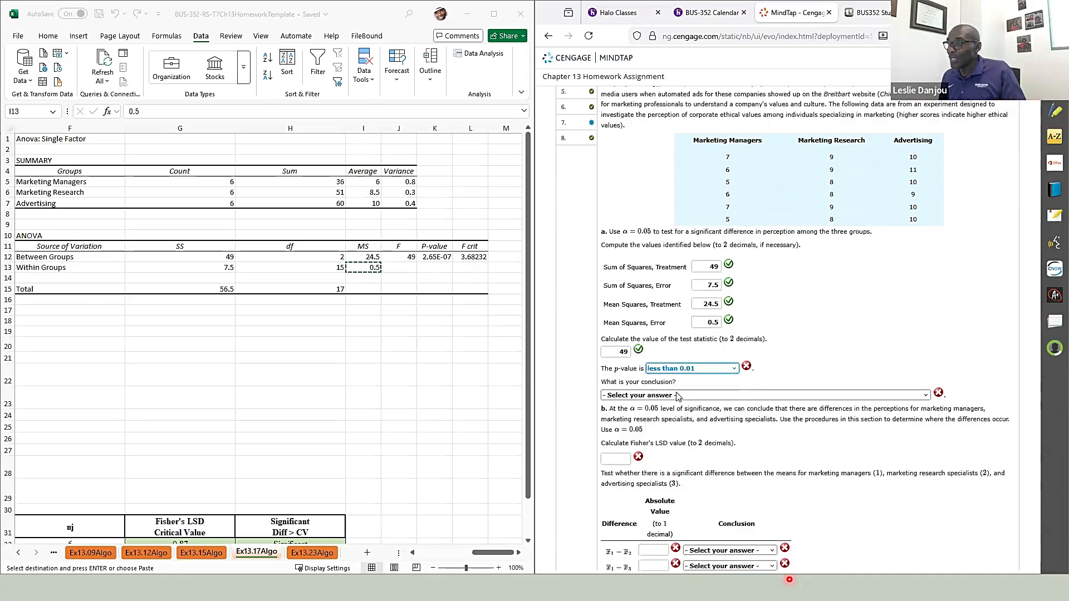
left_click(674, 395)
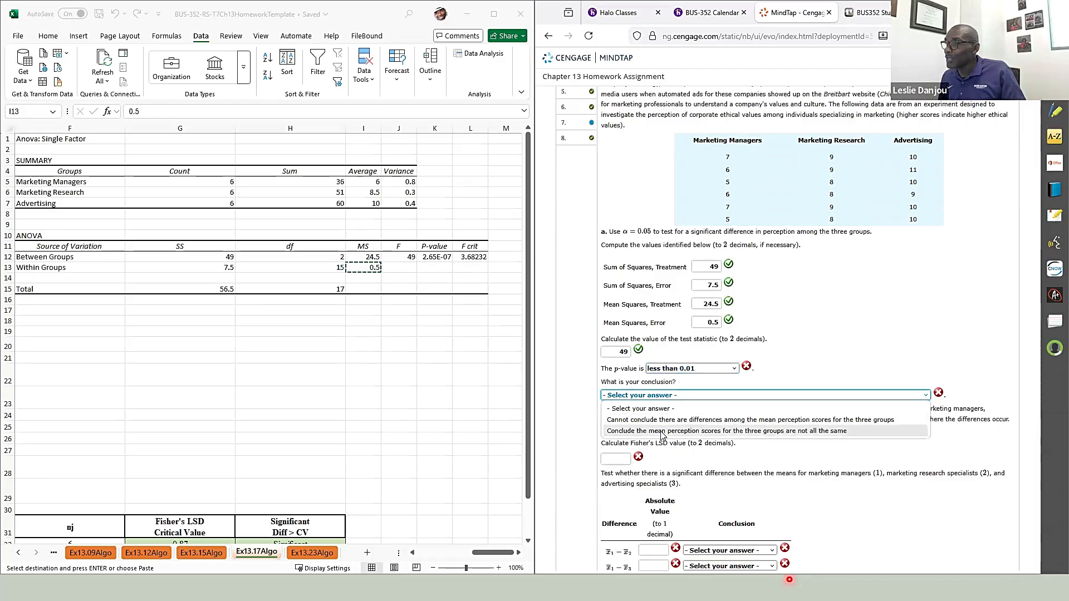
left_click(663, 431)
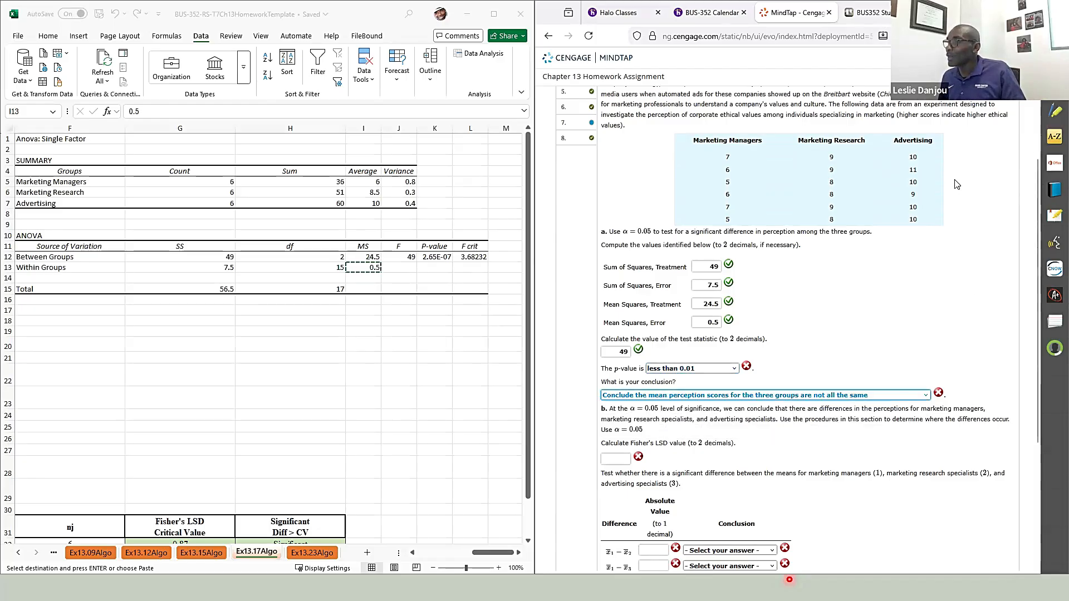
scroll(960, 178, "up", 2)
left_click(981, 161)
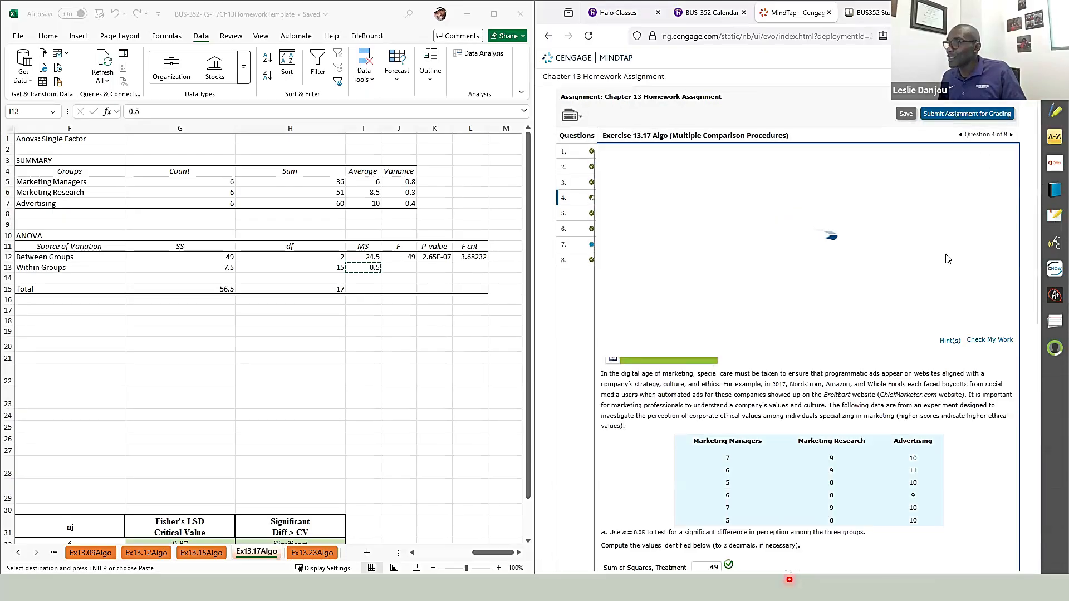
Enter .87 as Fisher's LSD value in part b, taken from the worksheet's Fisher's LSD Critical Value column
scroll(663, 462, "down", 4)
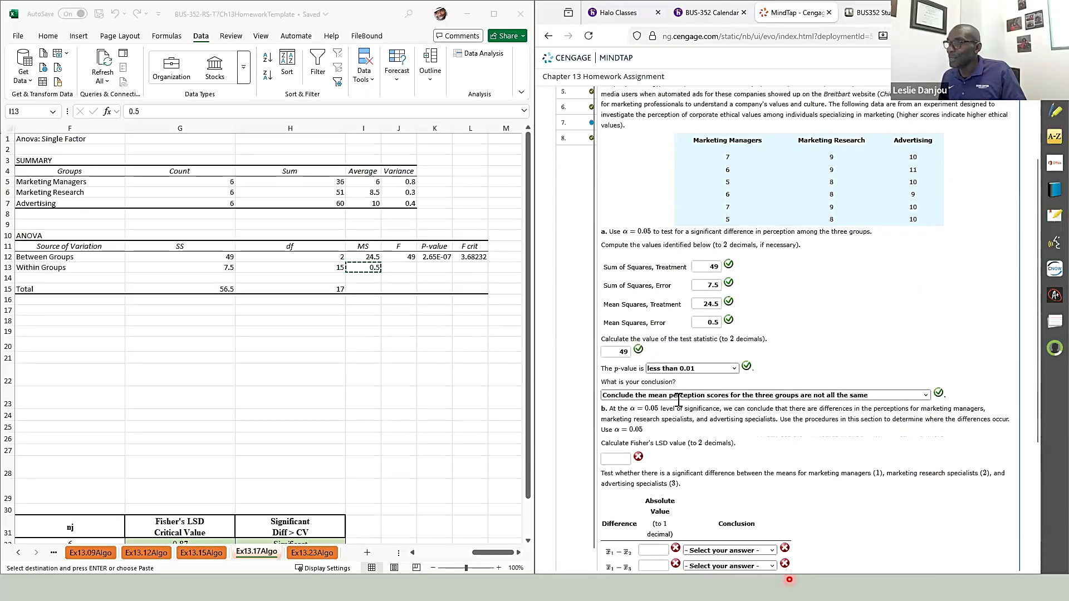
scroll(678, 399, "down", 2)
scroll(398, 348, "down", 5)
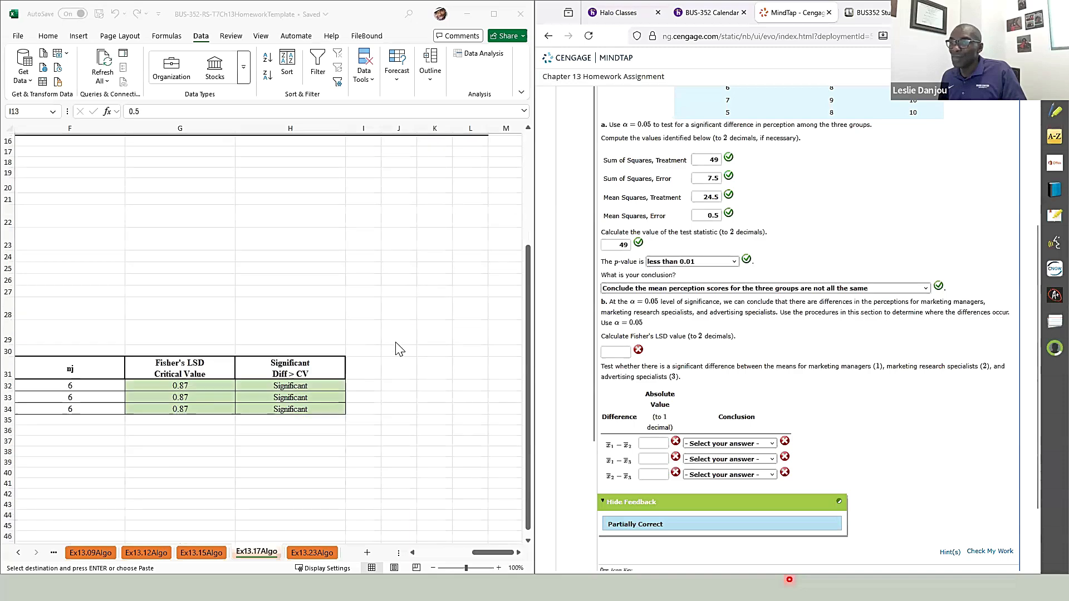
left_click(192, 397)
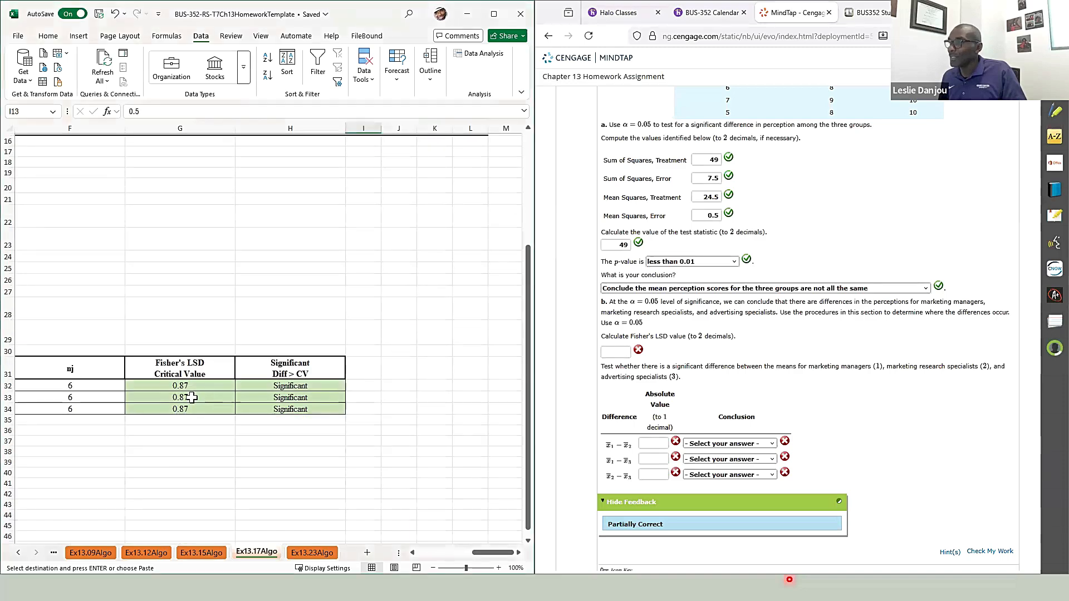
left_click(616, 352)
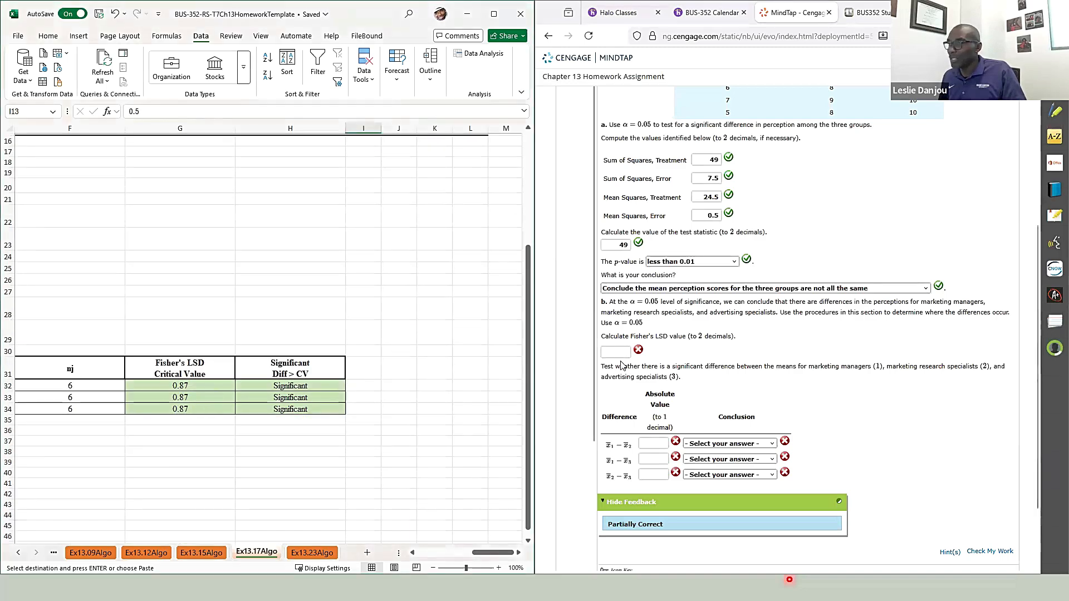
type(".87")
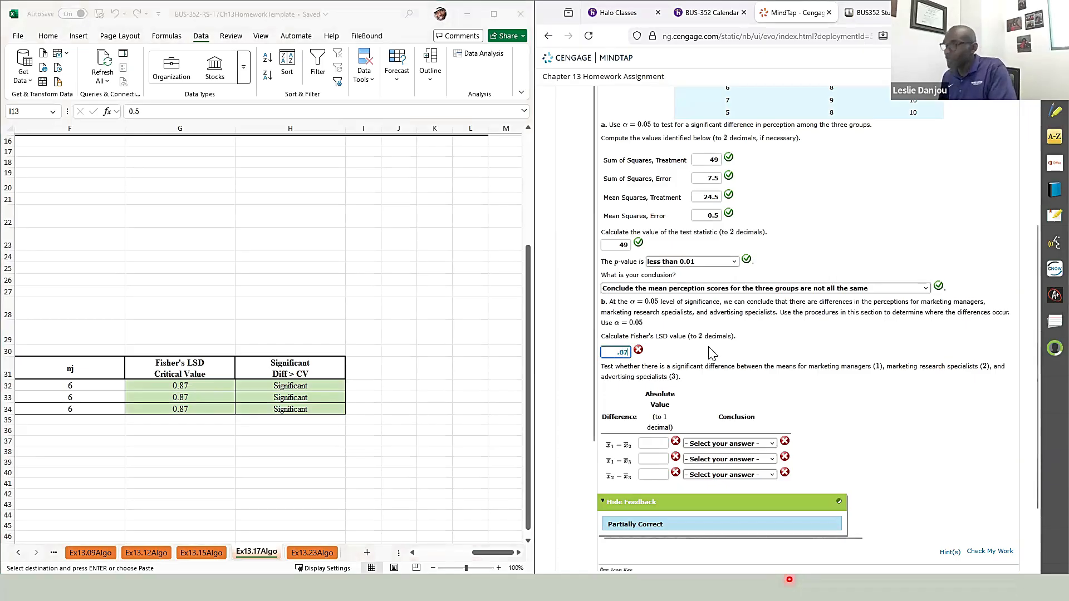
Enter the pairwise absolute differences 2.5, 4 and 1.5 from the worksheet's Difference column into MindTap and check the work
scroll(807, 407, "down", 1)
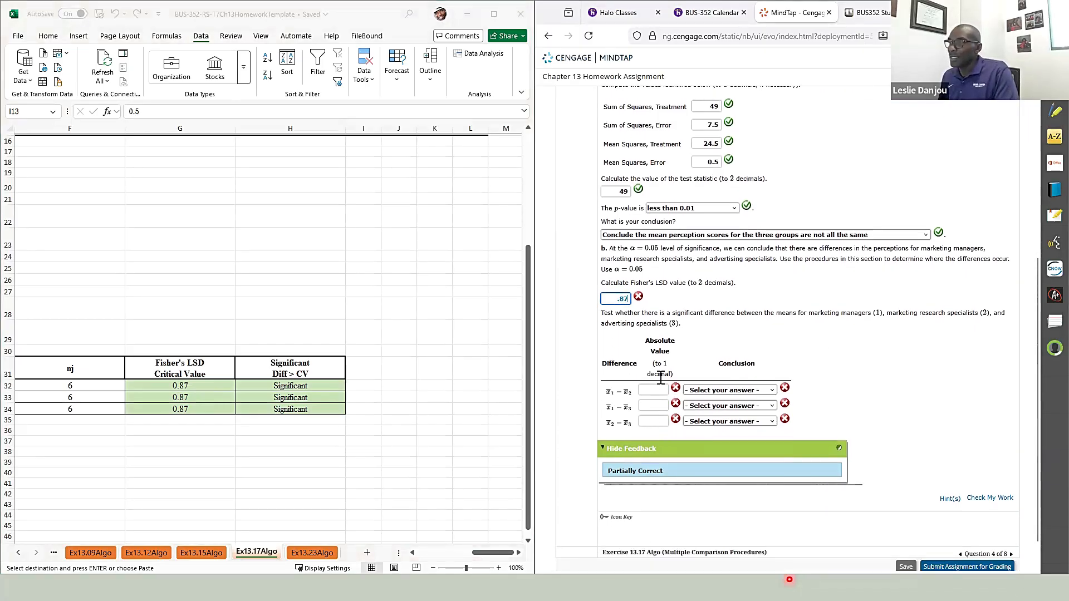
left_click(436, 553)
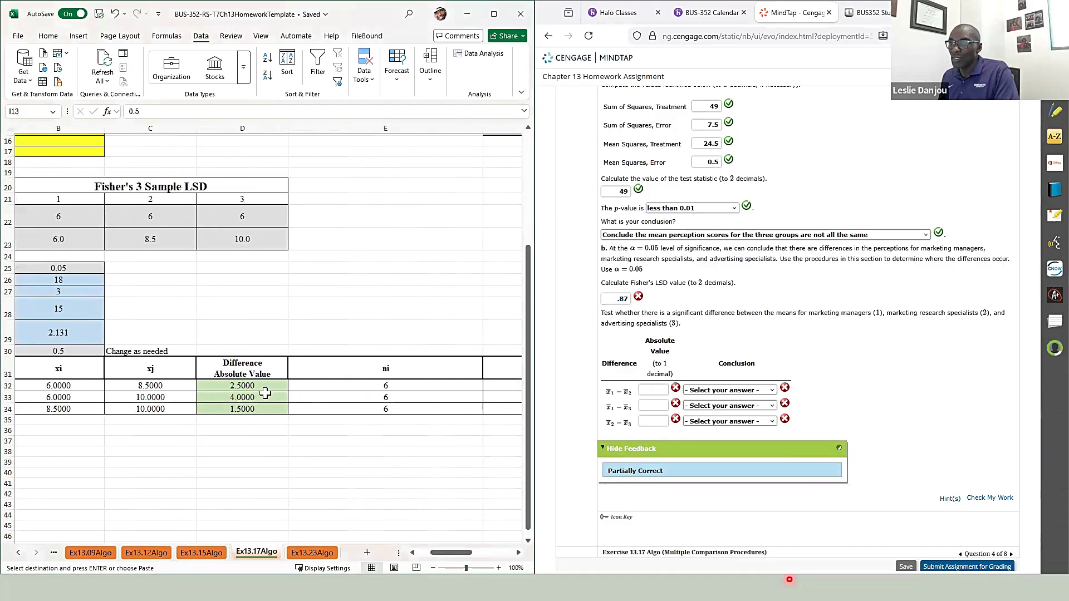
left_click(652, 389)
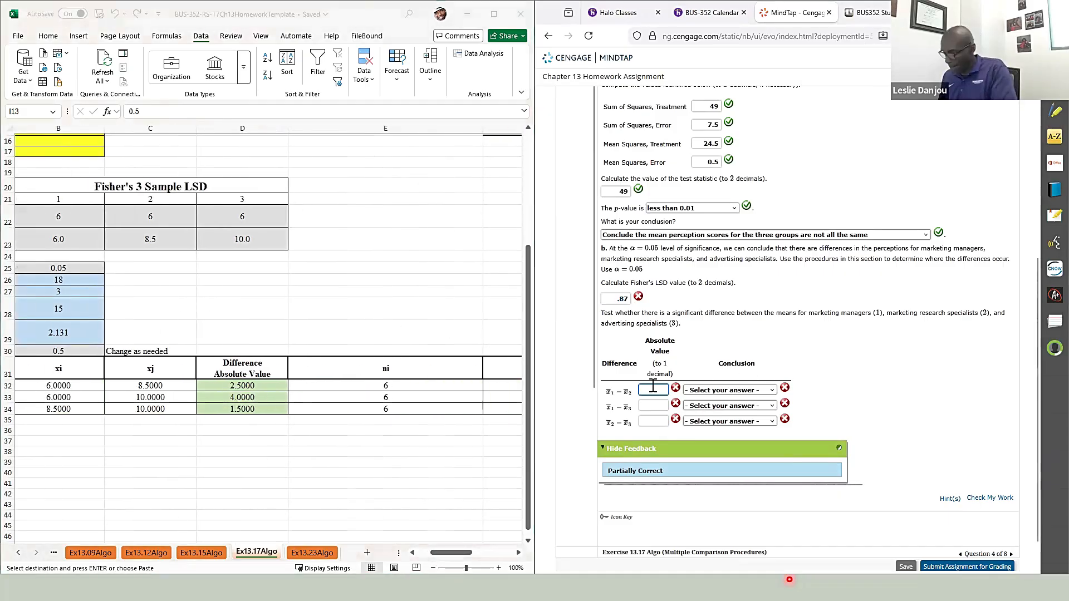
type("2.5")
left_click(658, 404)
type("4")
left_click(659, 422)
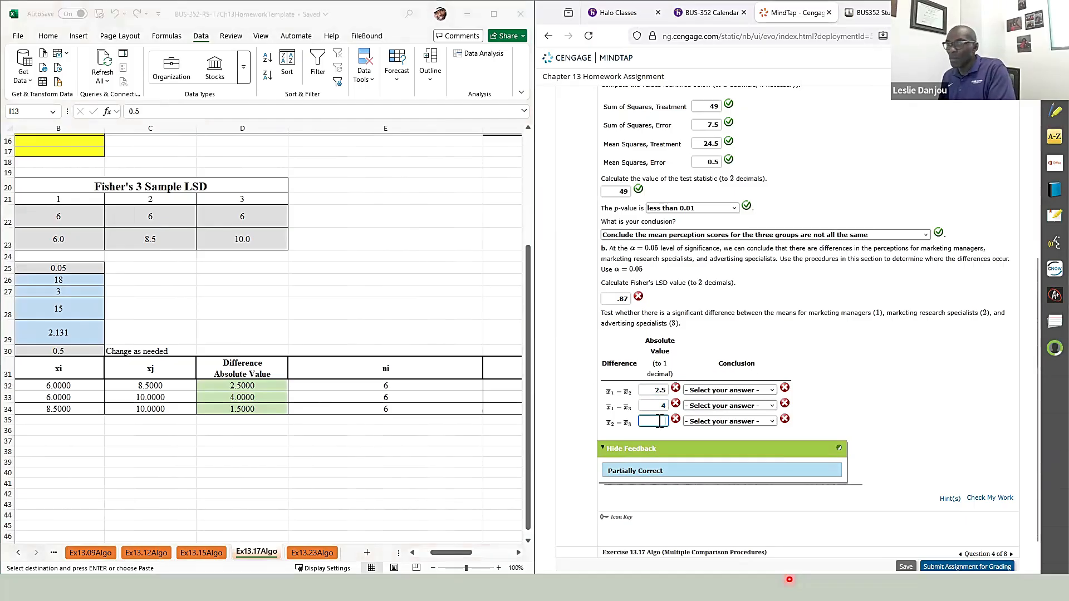
type("1.5")
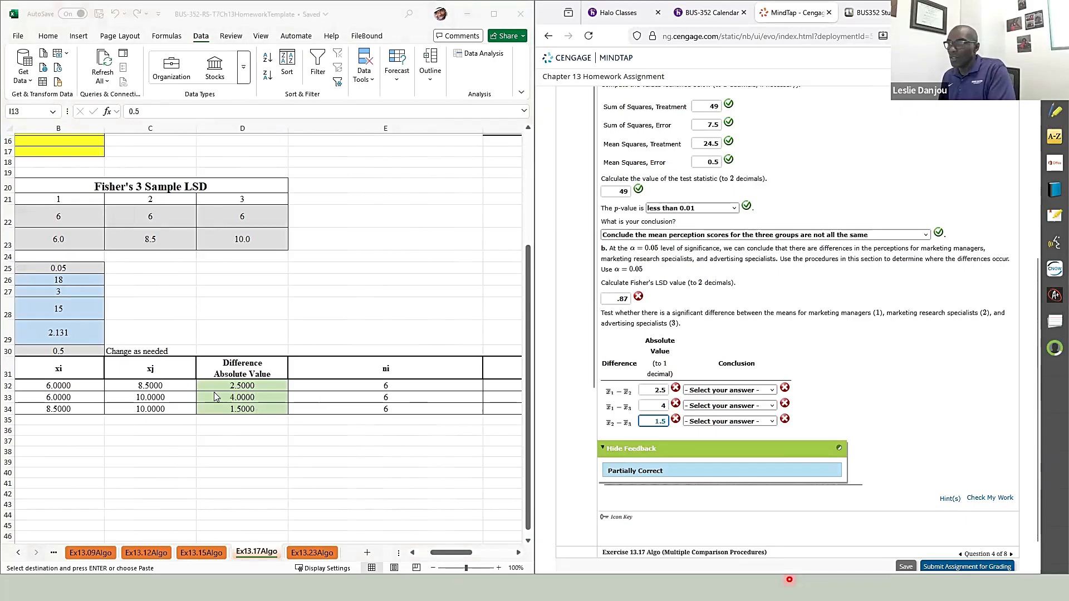
left_click(987, 500)
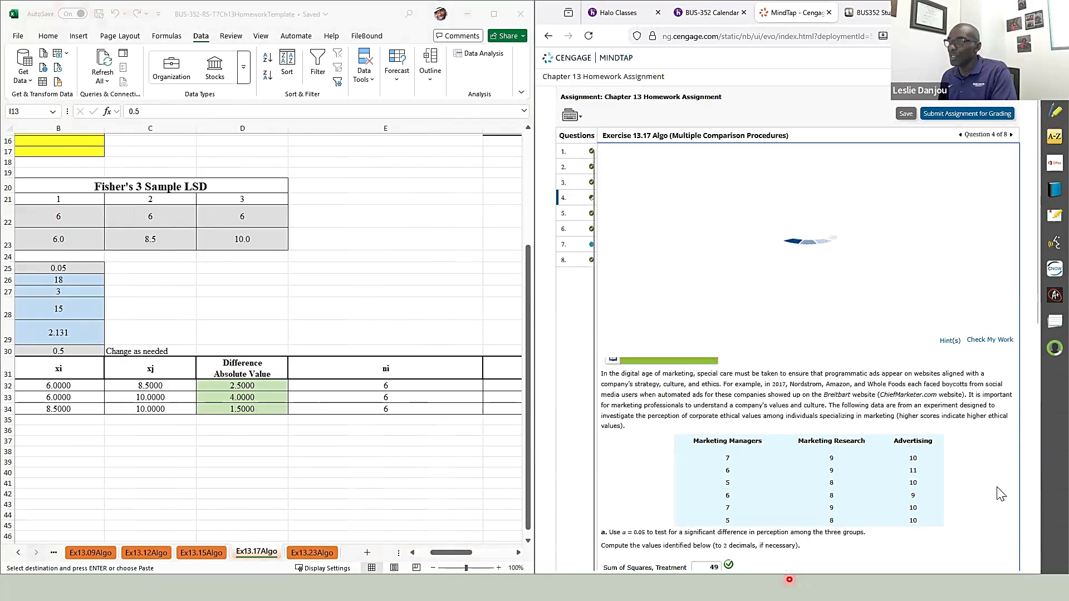
scroll(957, 467, "down", 4)
scroll(941, 432, "down", 4)
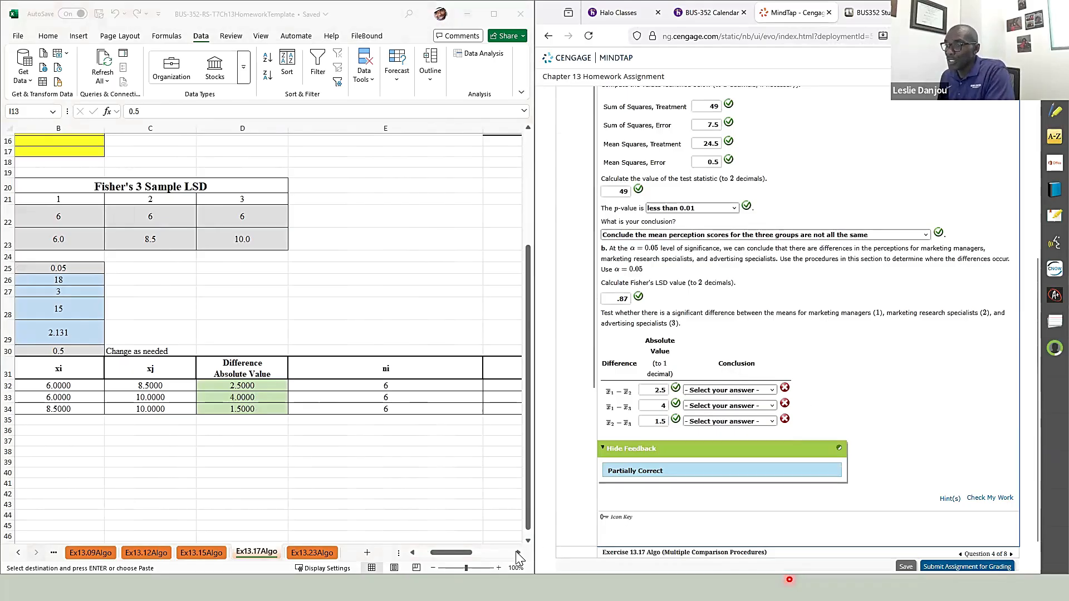
Answer "Significant difference" for all three pairwise mean comparisons in MindTap and check the work
scroll(343, 421, "right", 4)
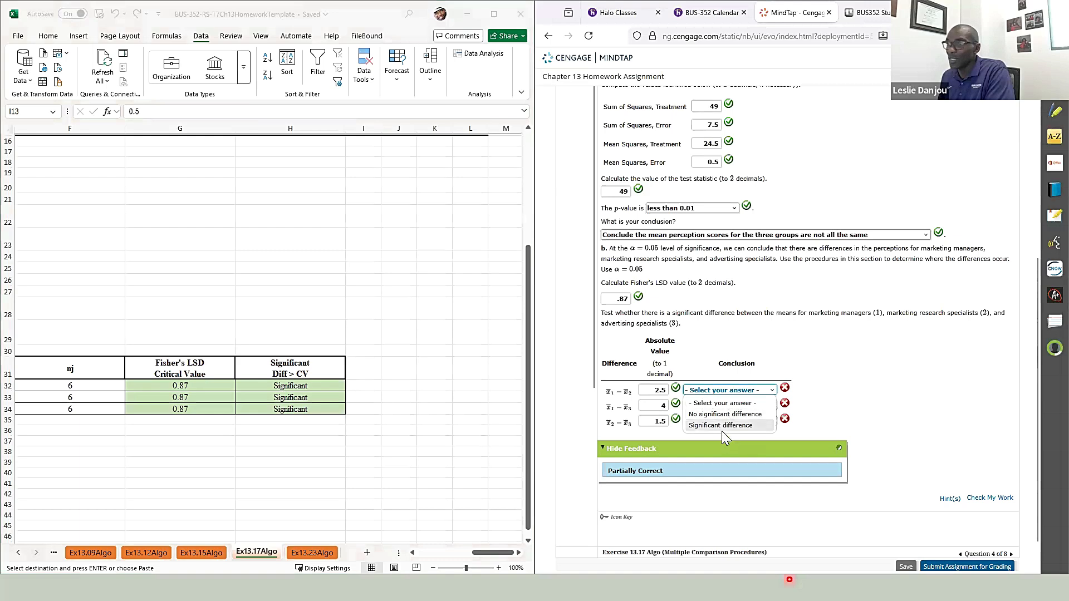
left_click(723, 425)
left_click(724, 406)
left_click(723, 440)
left_click(722, 425)
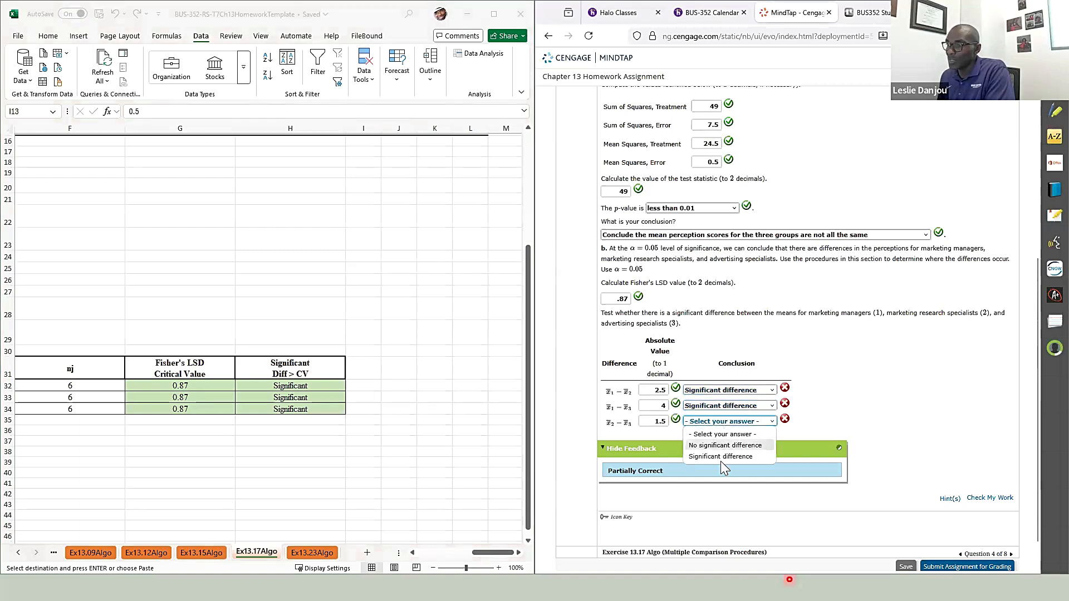
left_click(721, 455)
left_click(993, 498)
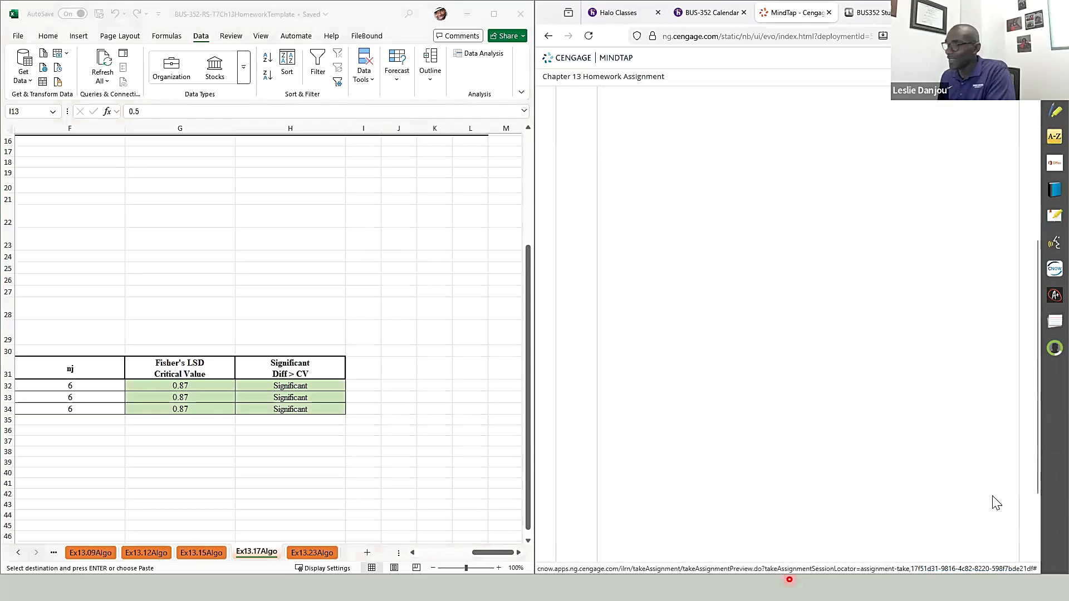
scroll(974, 468, "down", 4)
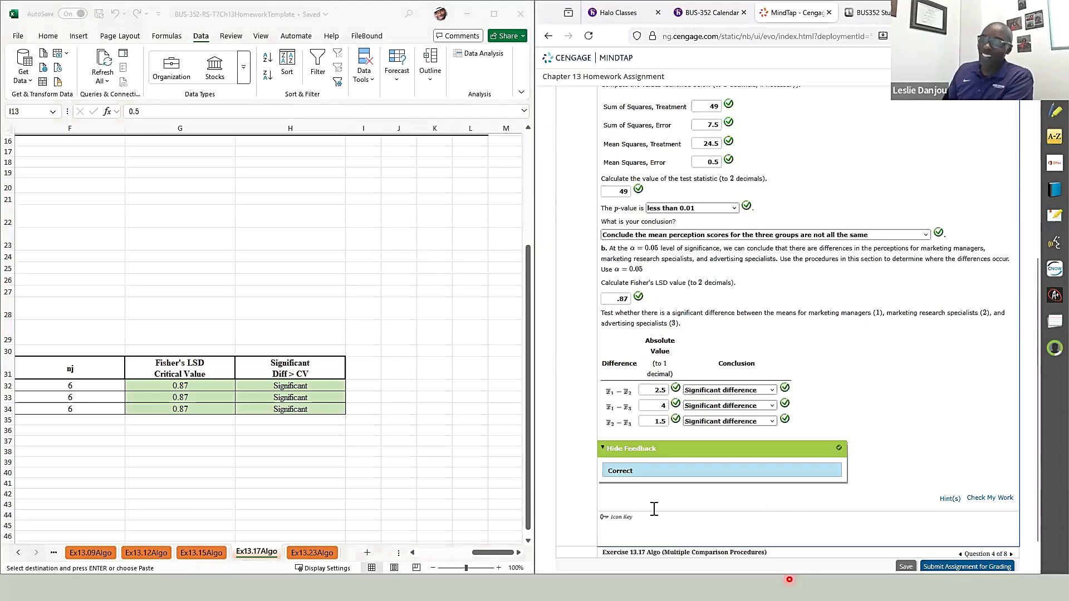
Open the Ex13.23Algo worksheet and bring up Exercise 13.23 (Randomized Block Design), question 7, in MindTap
left_click(302, 553)
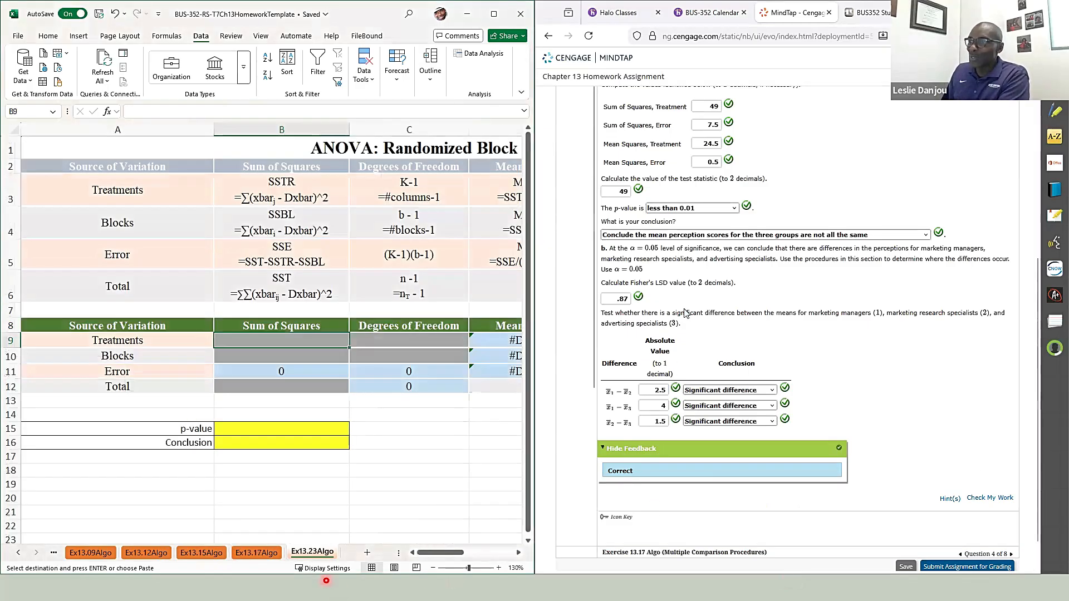
scroll(635, 287, "up", 5)
left_click(575, 231)
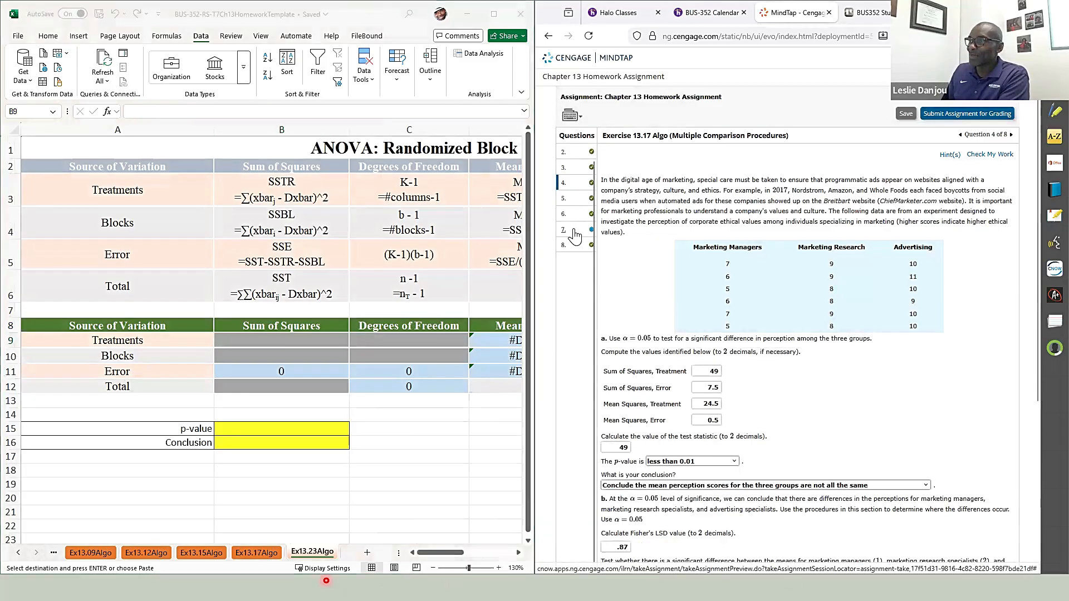
Enter the sums of squares in the worksheet's ANOVA table: 1000 for Treatments, 600 for Blocks and 2000 for Total
left_click(267, 340)
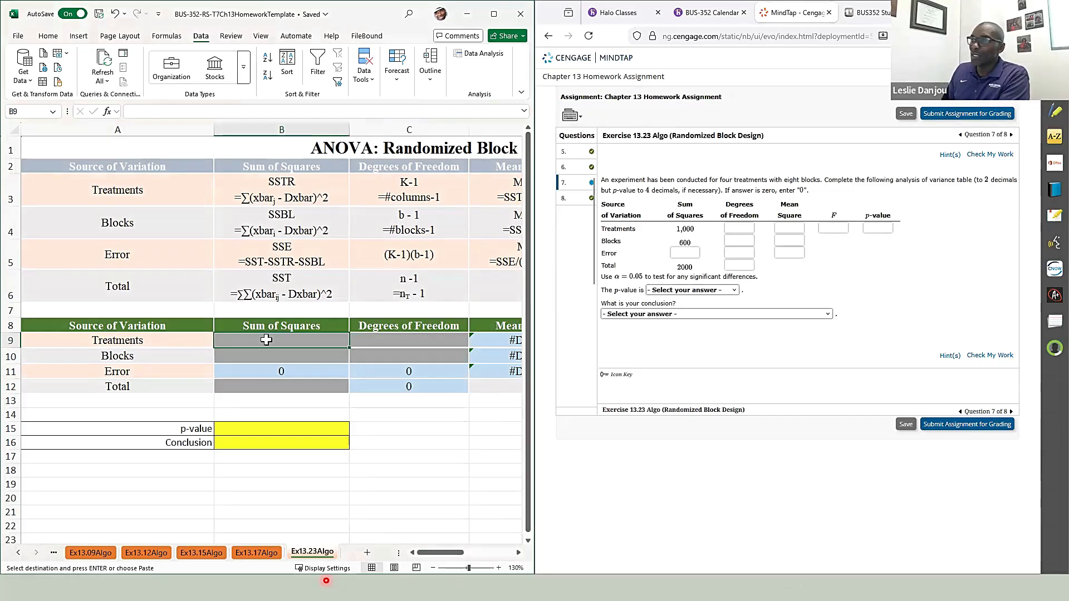
type("1000")
key("Return")
type("600")
left_click(280, 385)
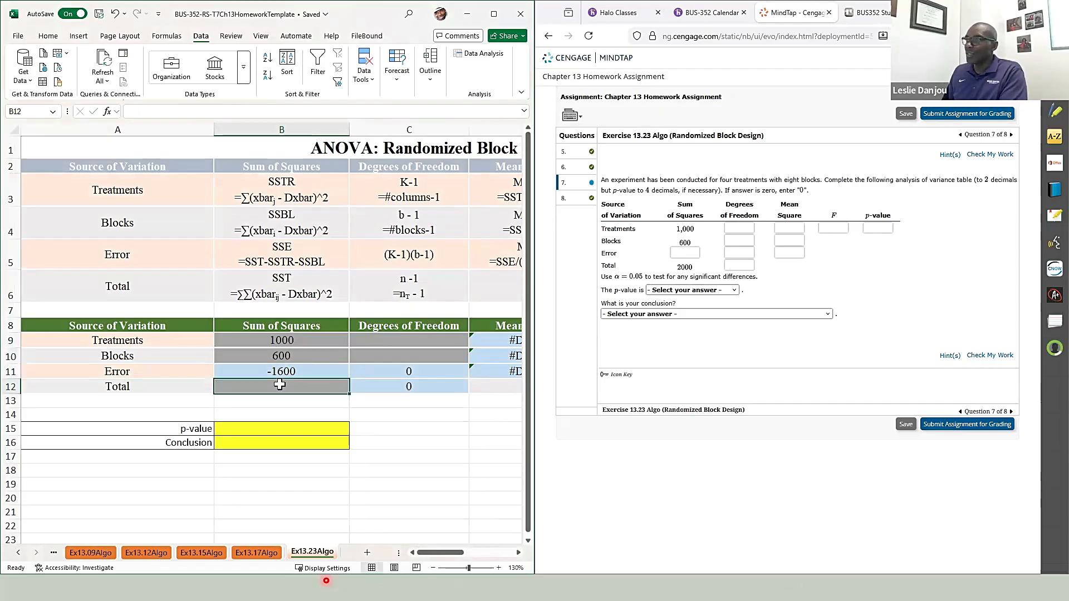
type("2000")
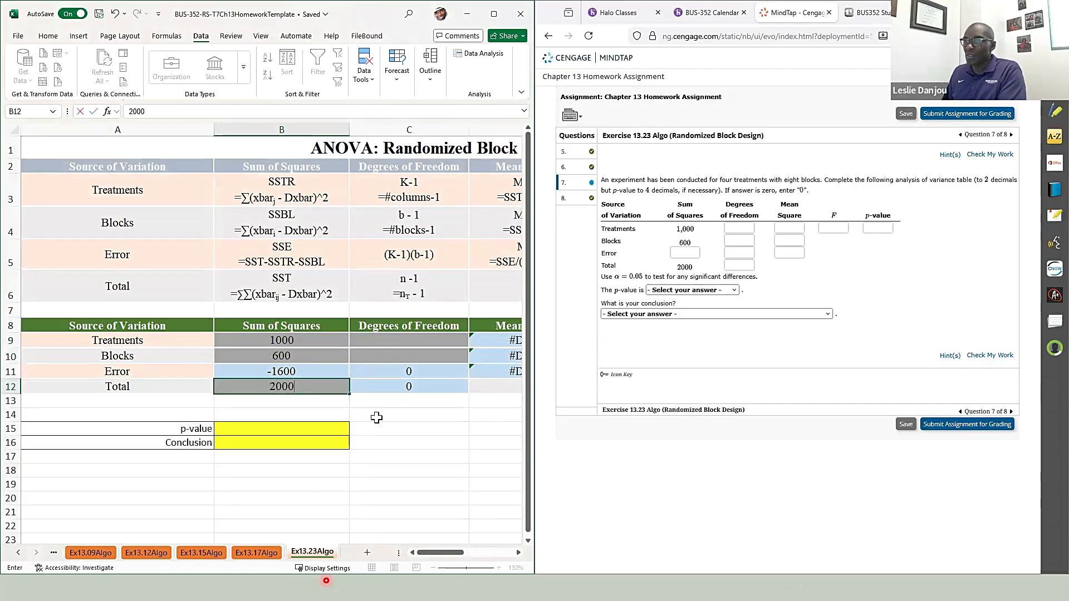
key("Return")
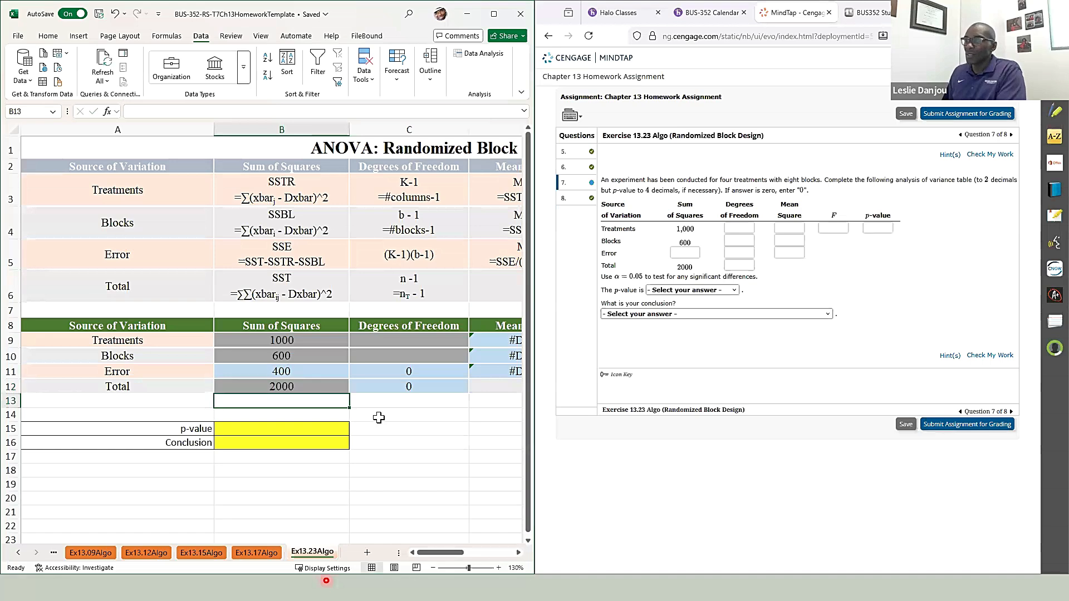
Enter the degrees of freedom in the worksheet as =4-1 for Treatments and =8-1 for Blocks
left_click(389, 341)
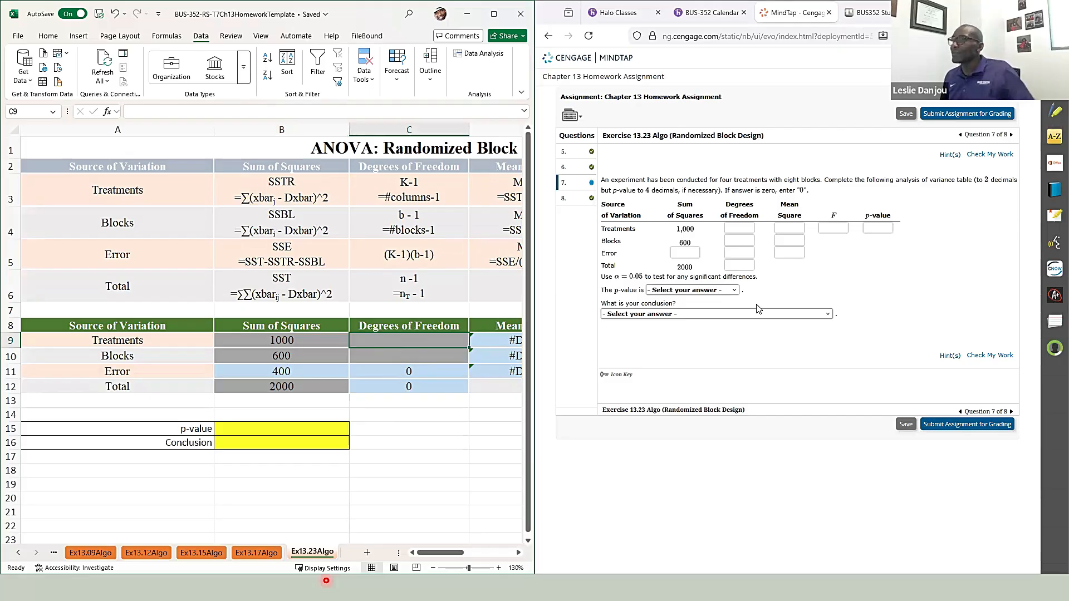
left_click(776, 286)
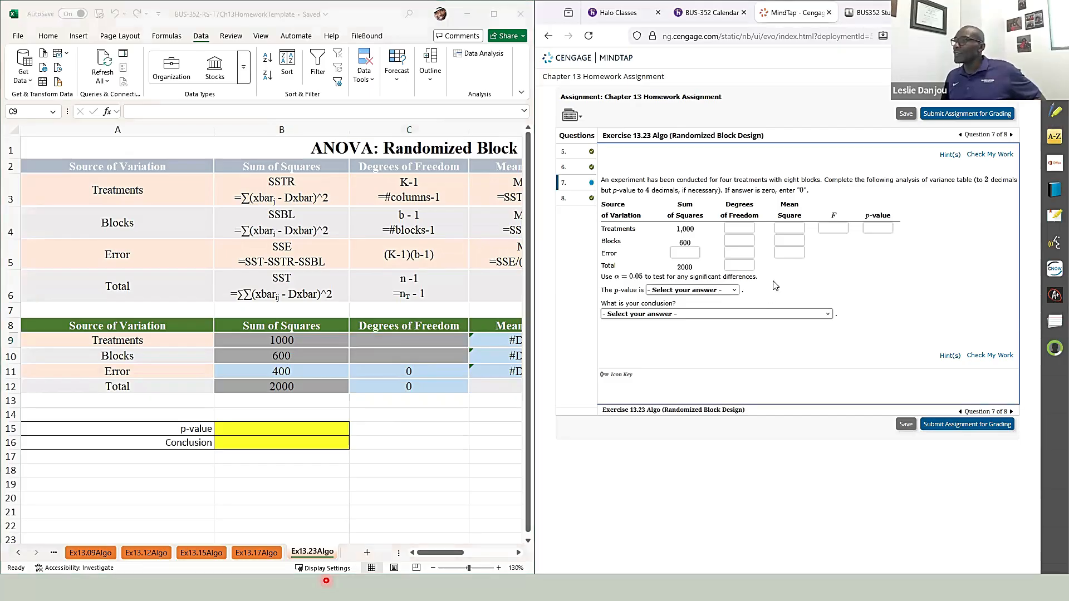
key("ctrl+minus")
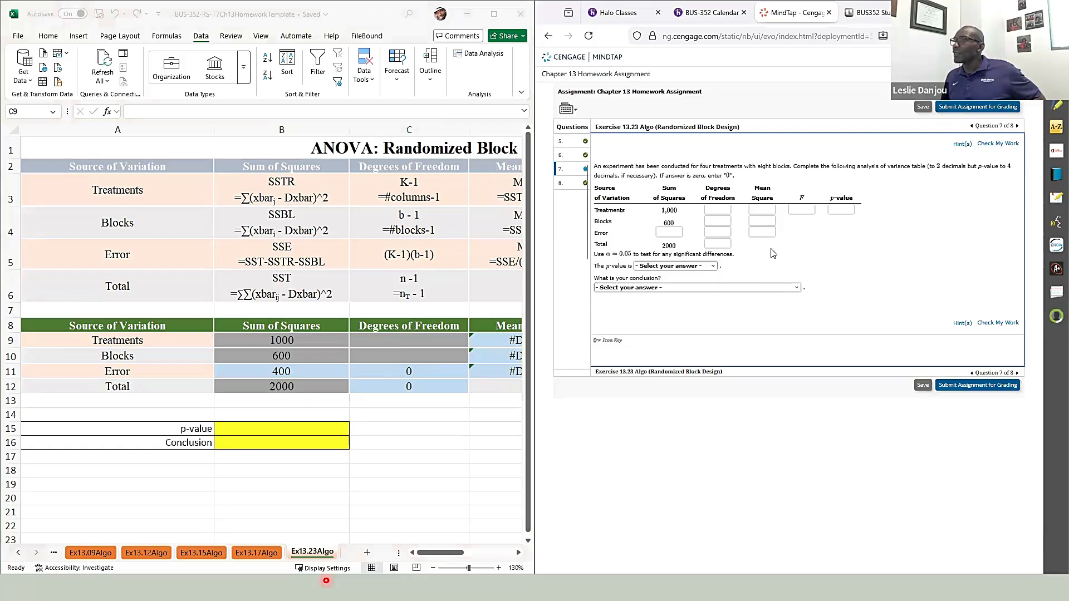
key("ctrl+plus")
key("ctrl+plus")
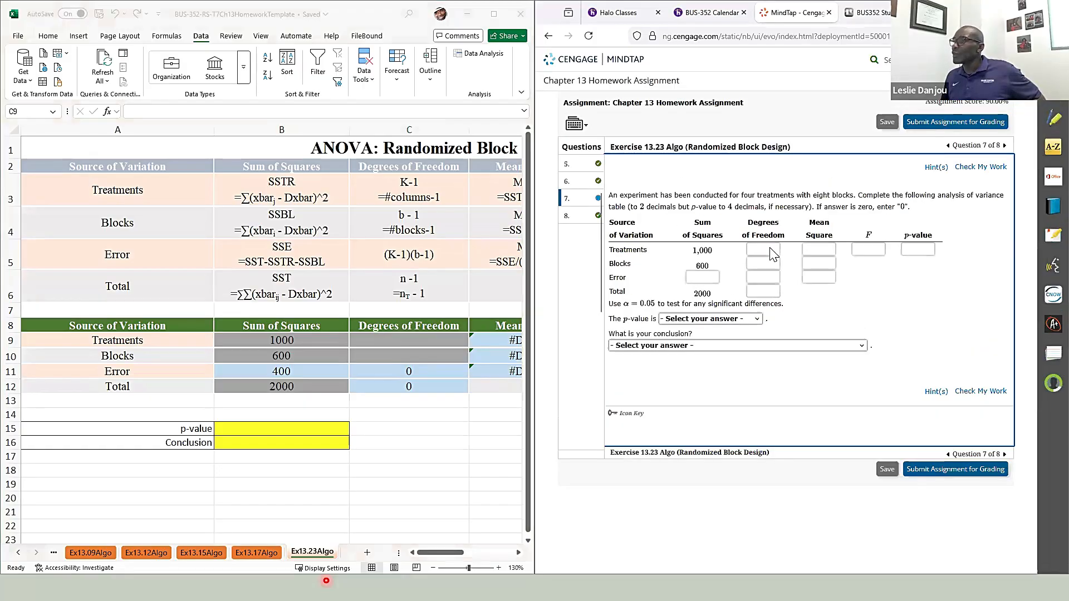
key("ctrl+plus")
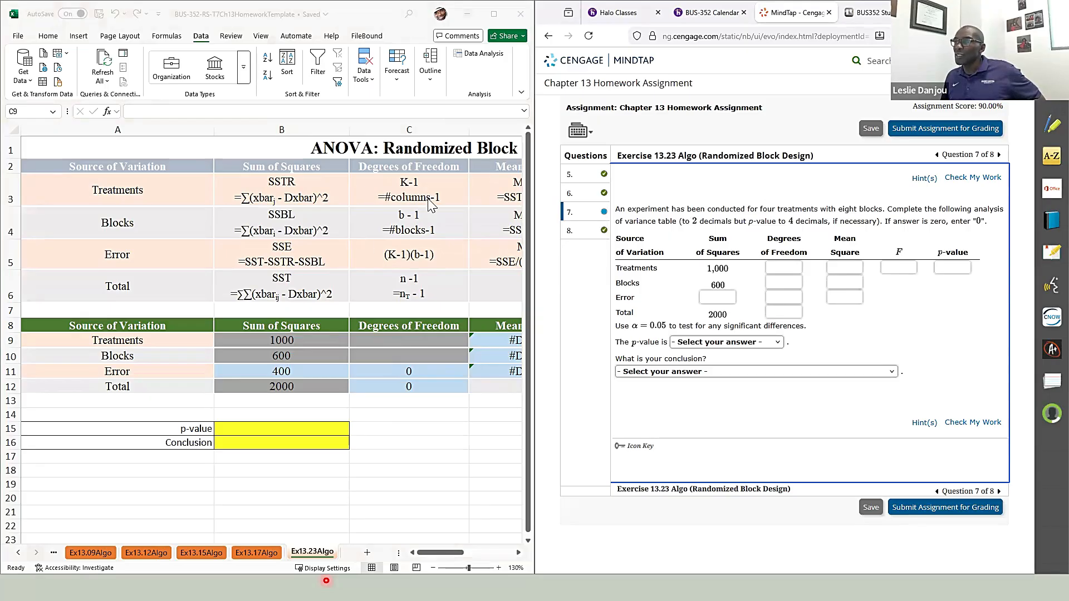
left_click(402, 336)
type("=")
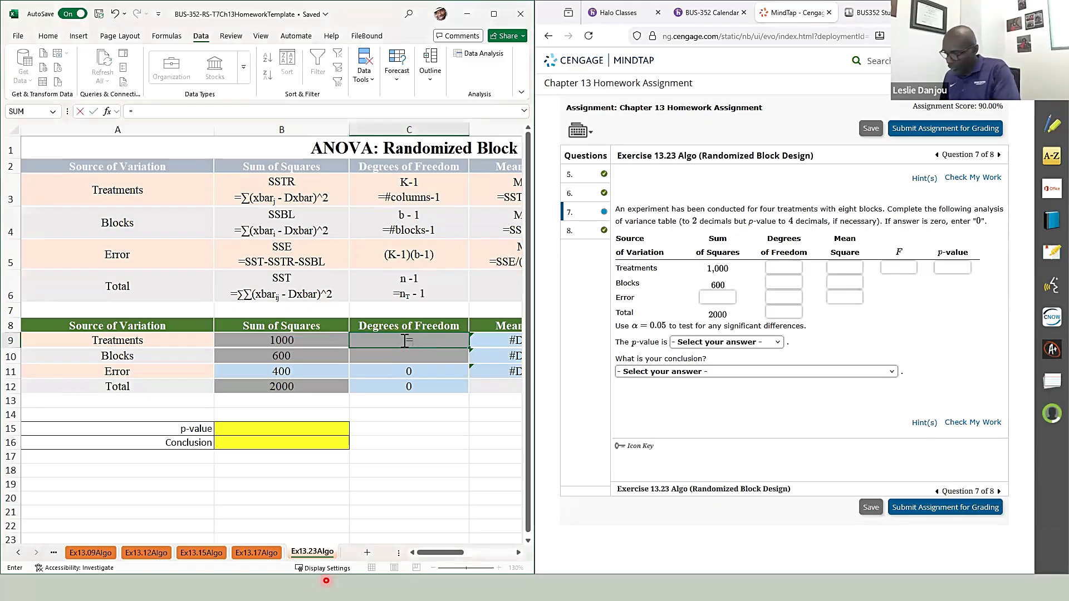
type("4-1")
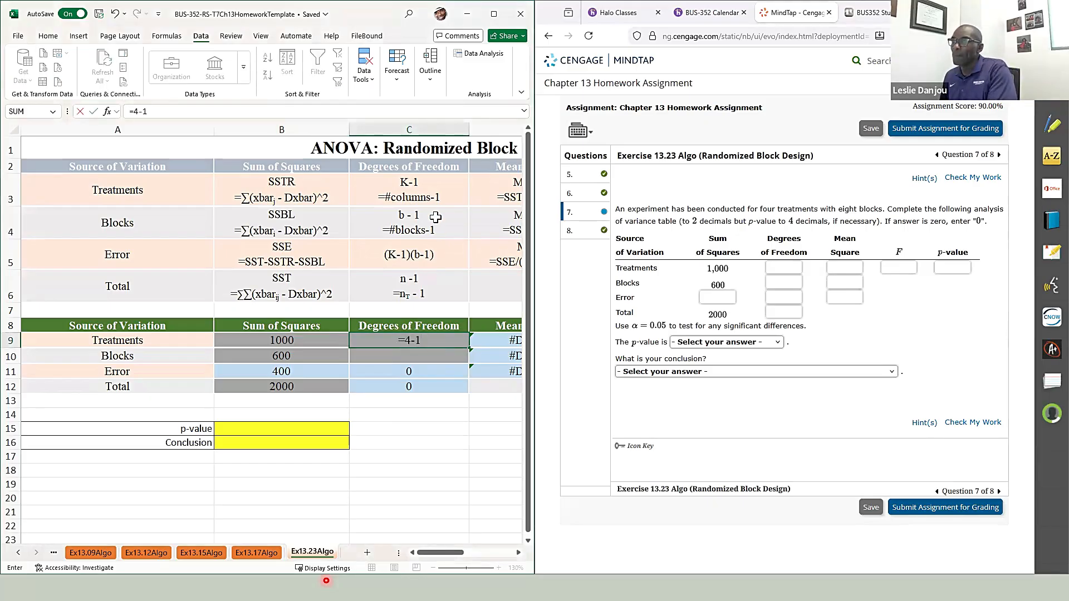
key("Return")
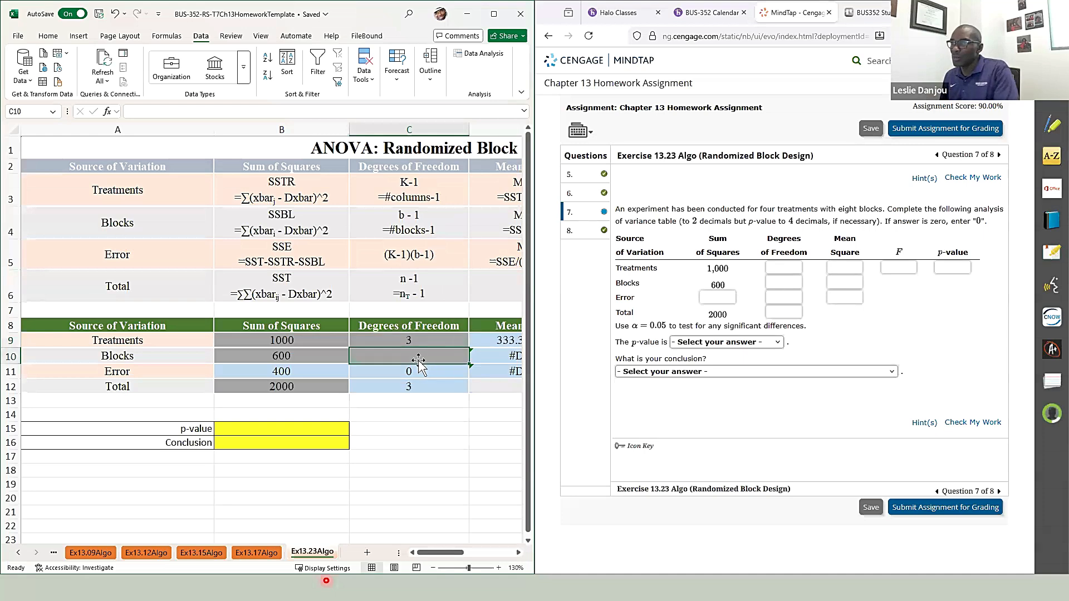
type("=")
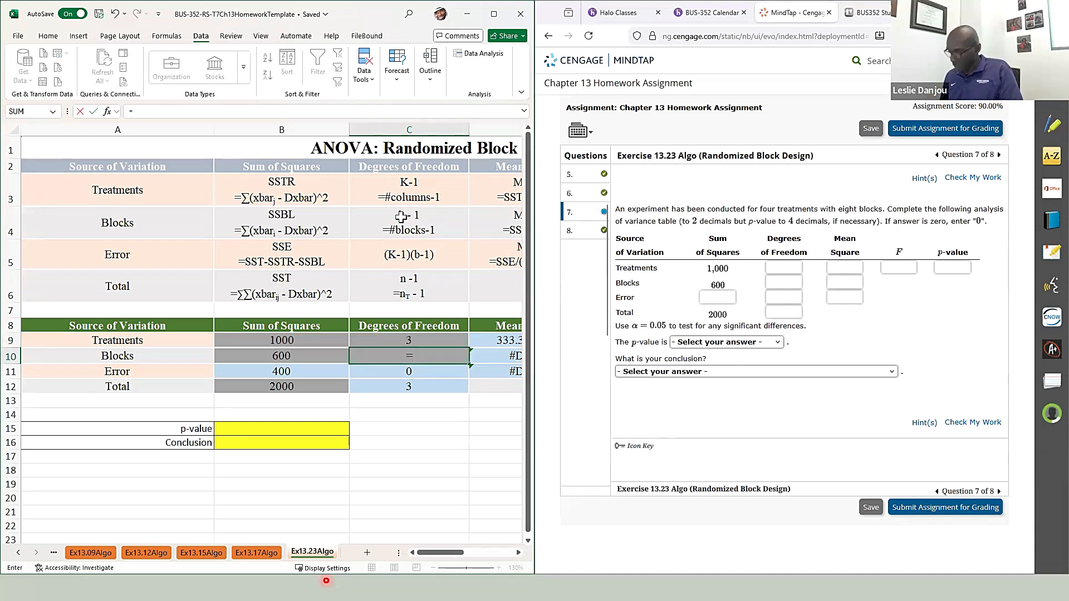
type("8-1")
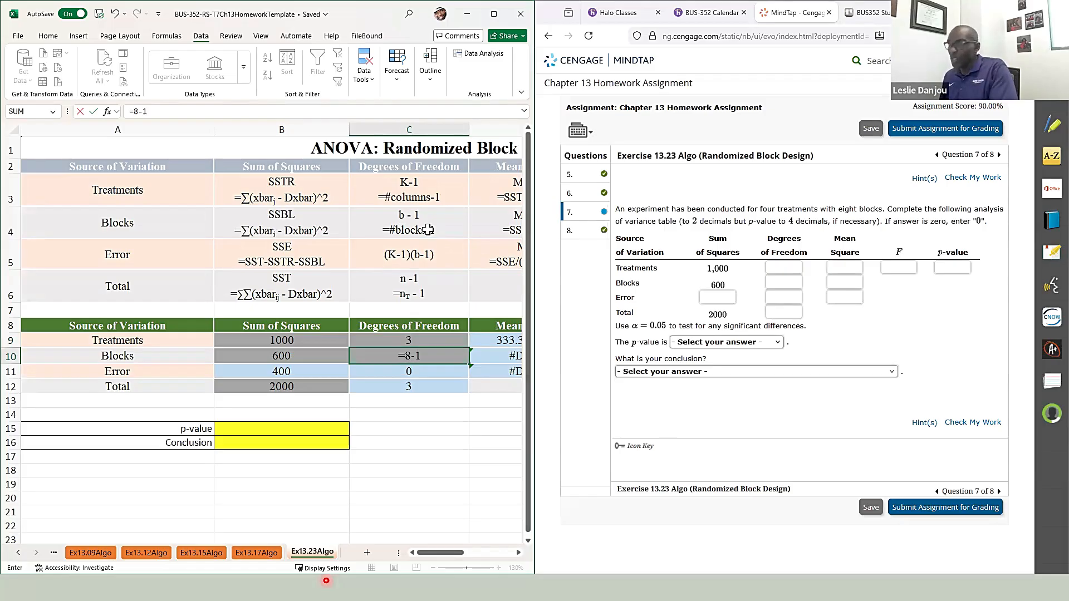
key("Return")
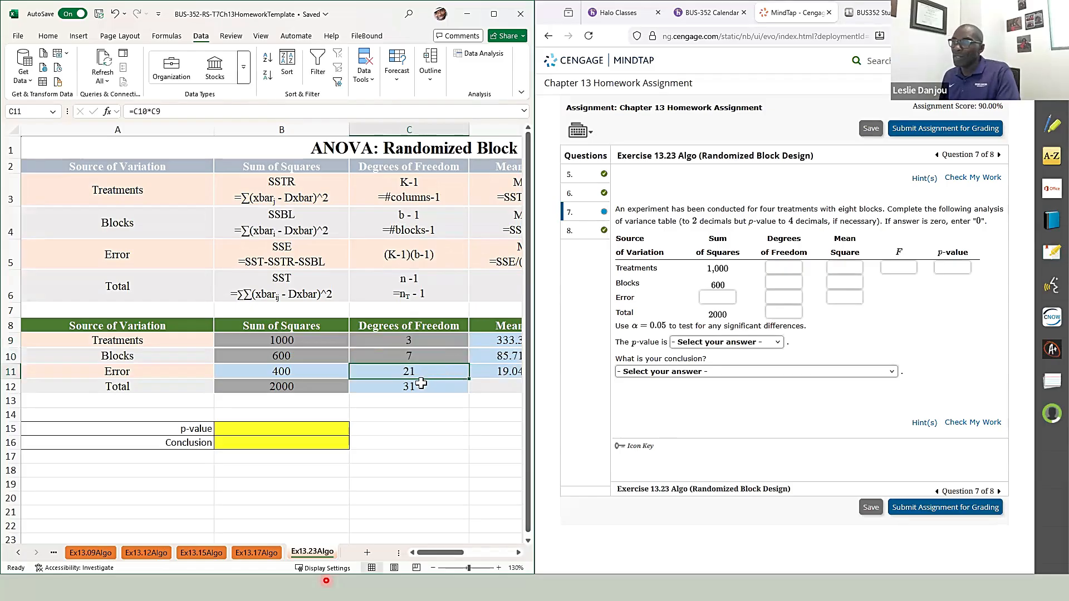
Inspect the formulas behind the Error and Total degrees of freedom in the worksheet
double_click(418, 372)
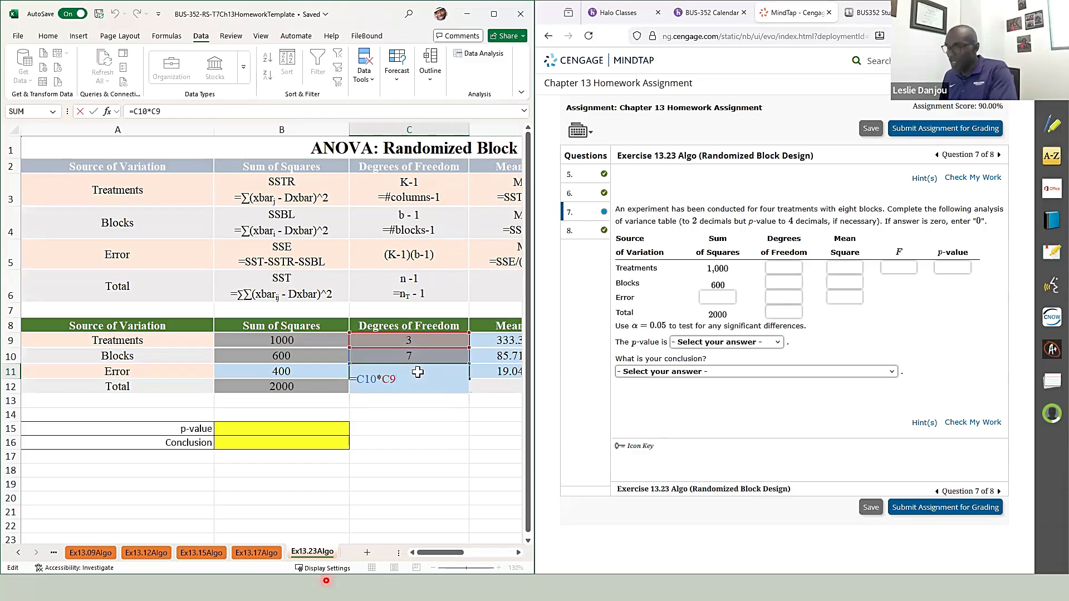
key("Return")
double_click(415, 386)
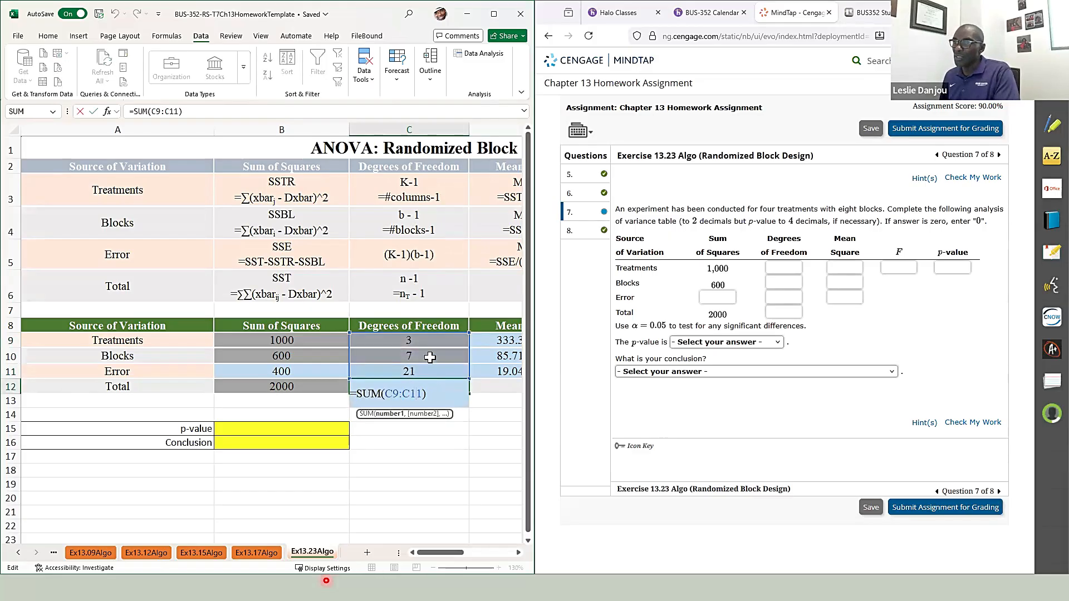
key("Return")
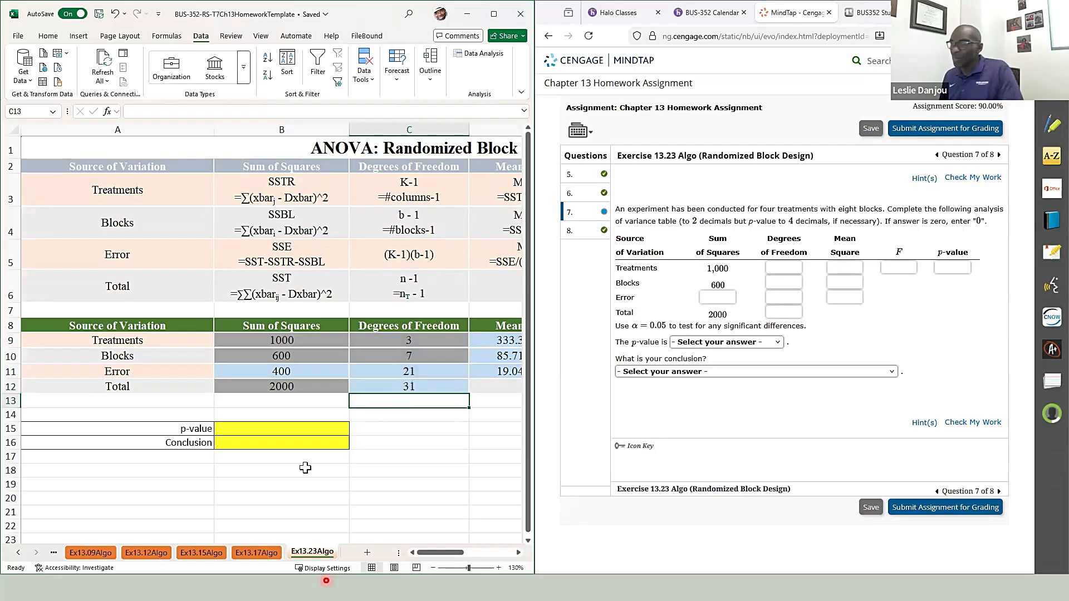
Format the Treatments, Blocks and Error mean squares in D9:D11 to two decimal places
mouse_move(456, 557)
left_mouse_down()
mouse_move(495, 559)
mouse_move(462, 558)
left_mouse_up()
left_click_drag(436, 339, 441, 372)
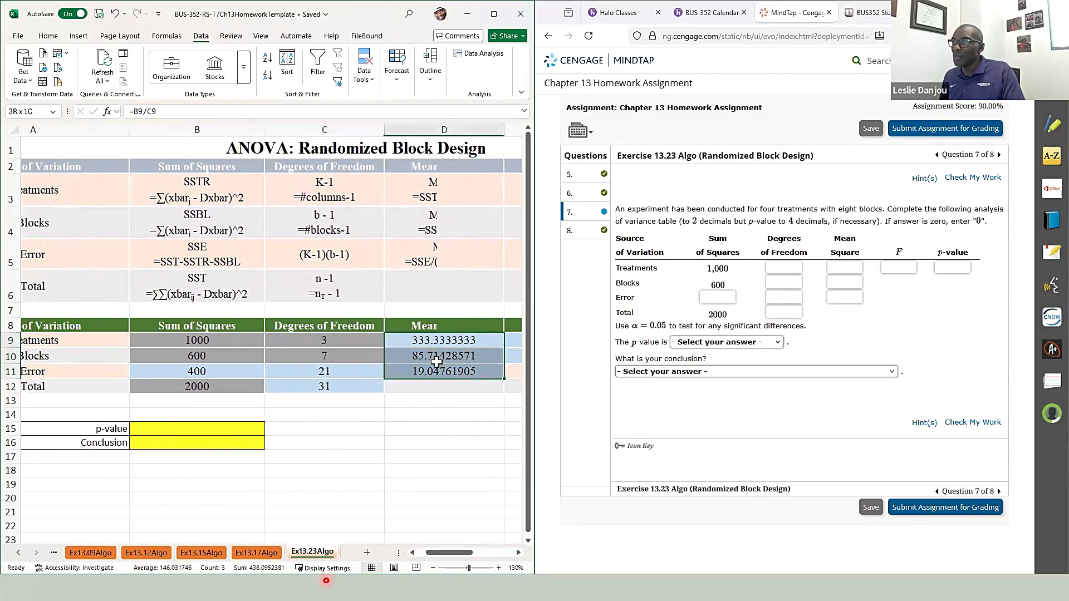
left_click(48, 35)
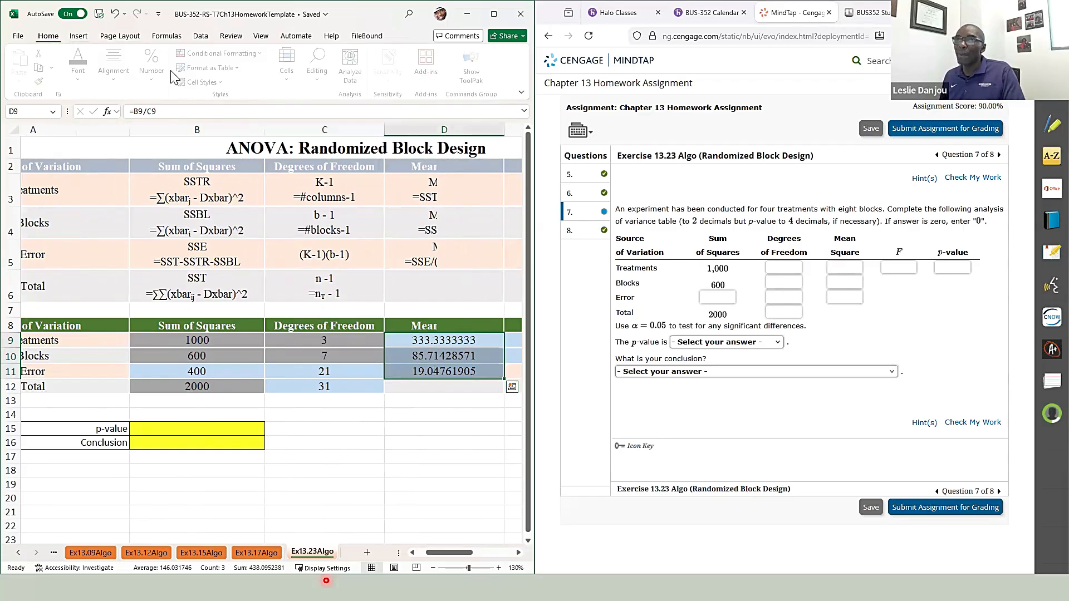
left_click(156, 67)
left_click(219, 132)
left_click(219, 132)
left_click(219, 132)
left_click(219, 132)
left_click(218, 132)
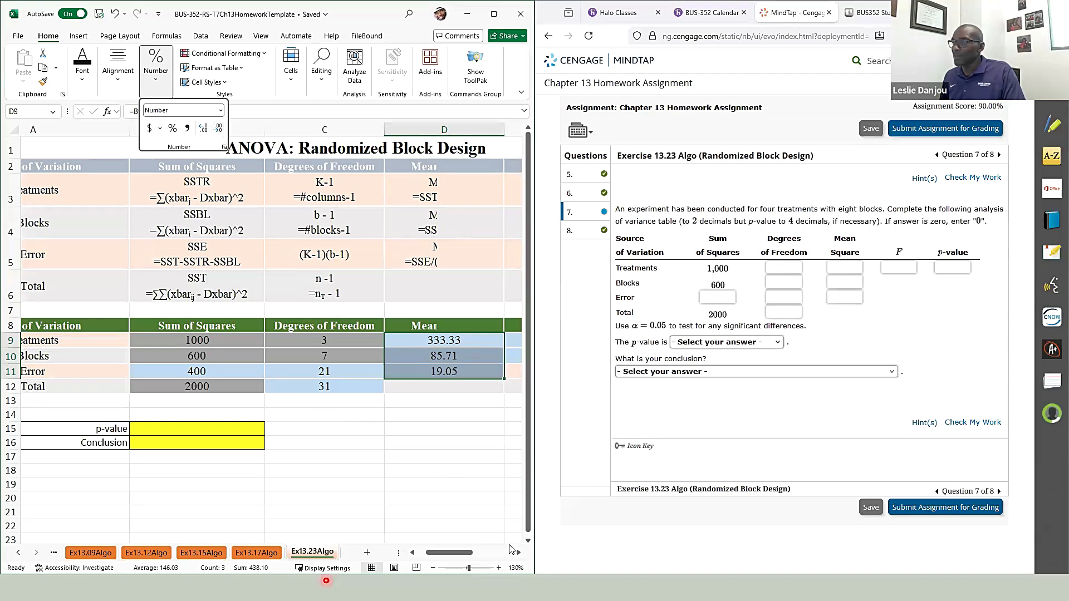
Format the Treatments and Blocks p-values in F9:F10 to four decimal places
left_click(518, 552)
scroll(423, 406, "right", 3)
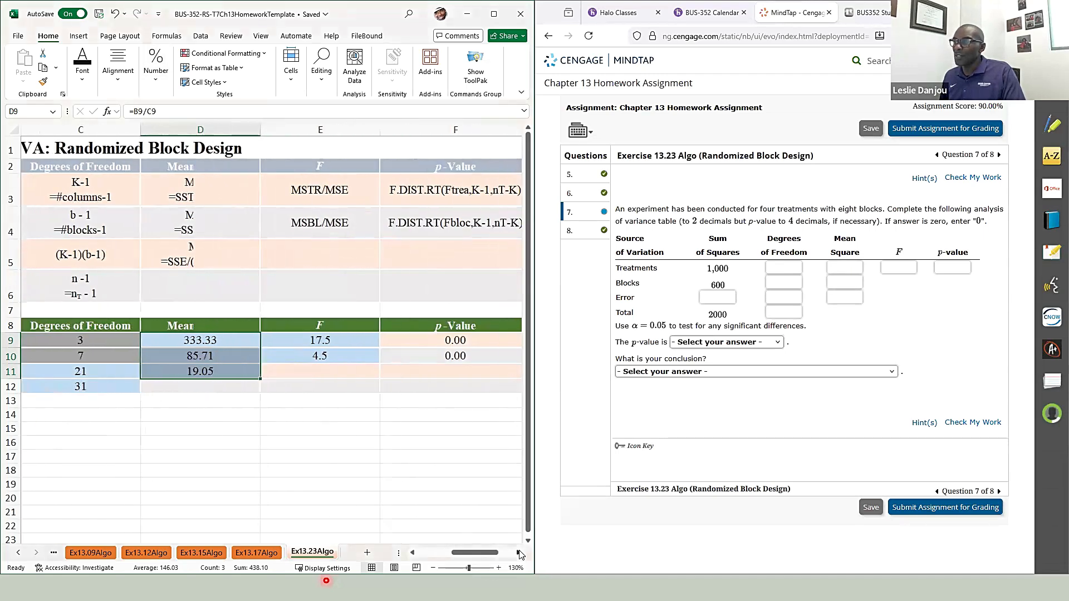
left_click_drag(352, 337, 351, 355)
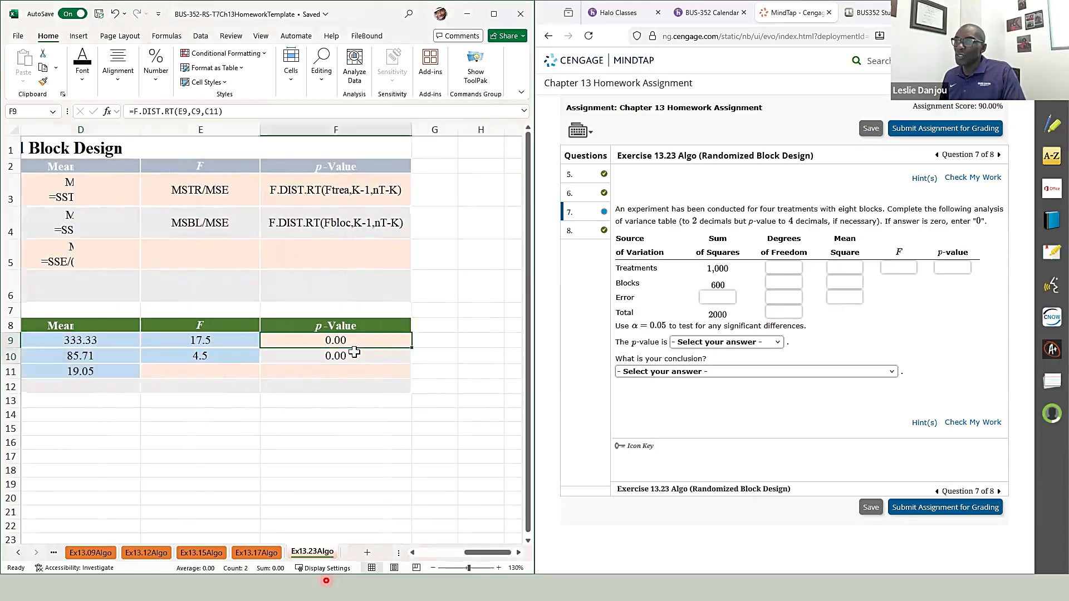
left_click(155, 78)
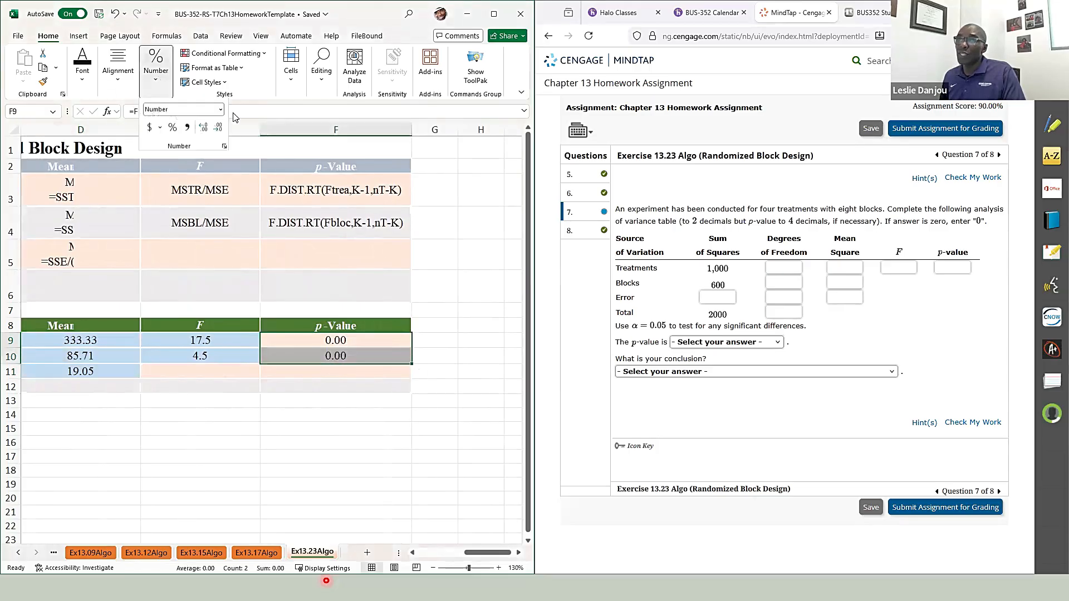
left_click(204, 130)
left_click(204, 130)
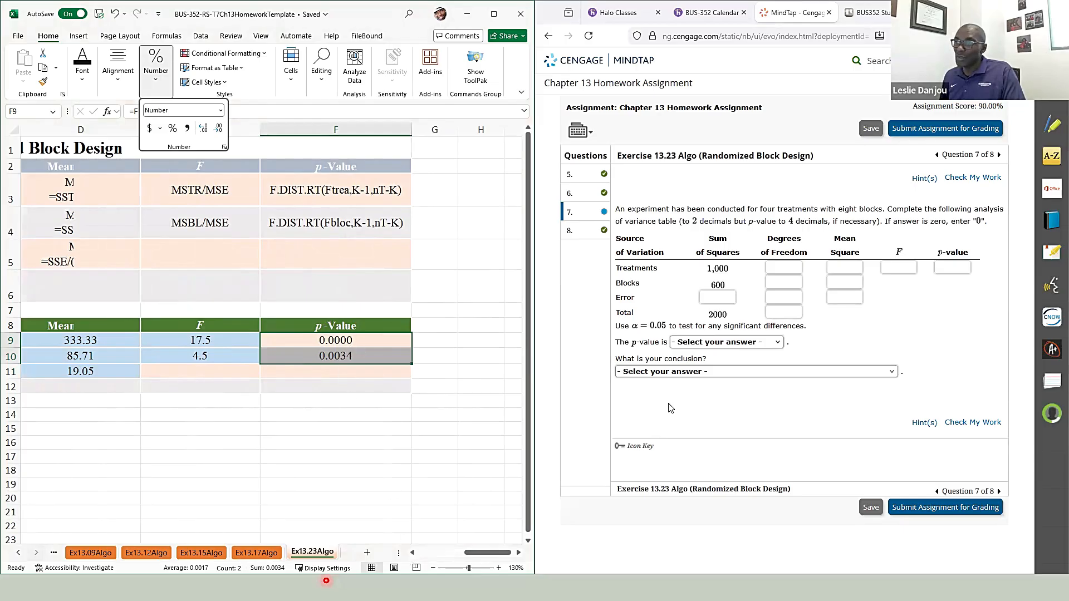
Answer "Conclude not all treatment means are equal" and a p-value of "less than 0.01" in MindTap, and check the work
left_click(688, 373)
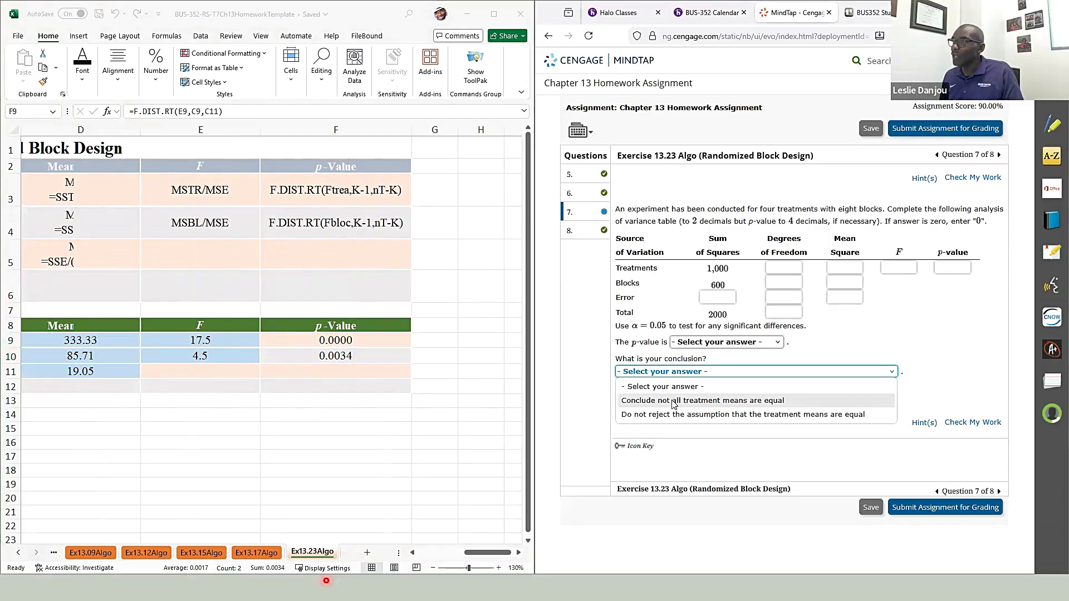
left_click(673, 401)
left_click(693, 349)
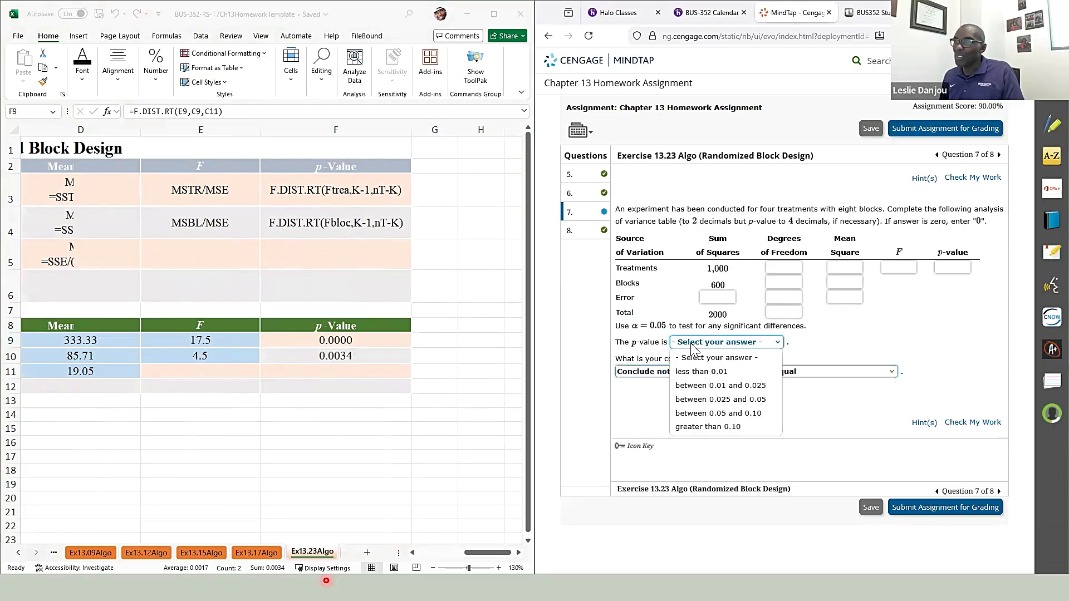
left_click(696, 372)
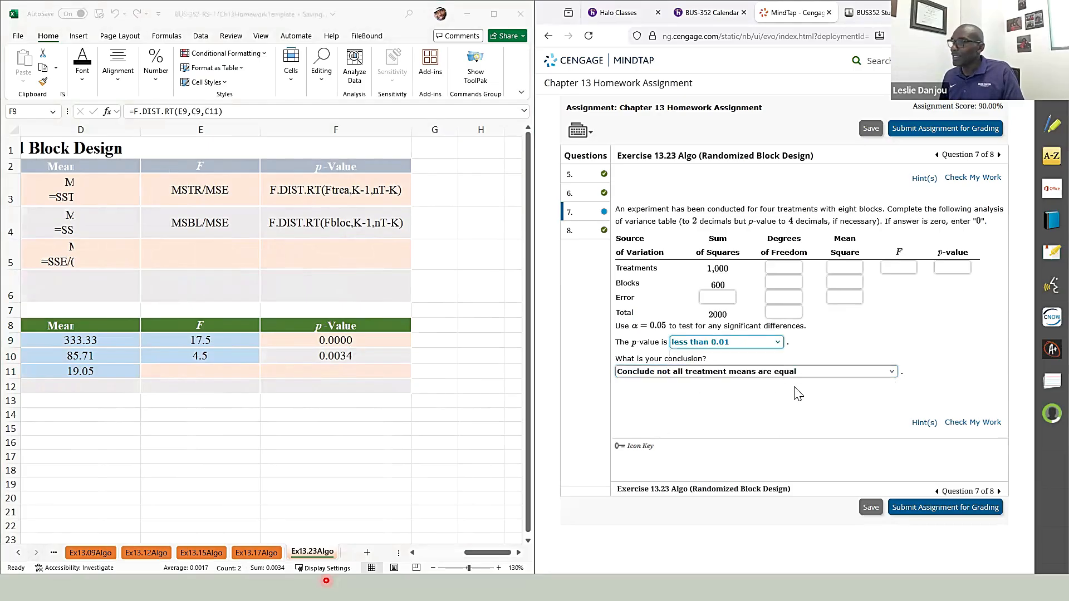
left_click(977, 423)
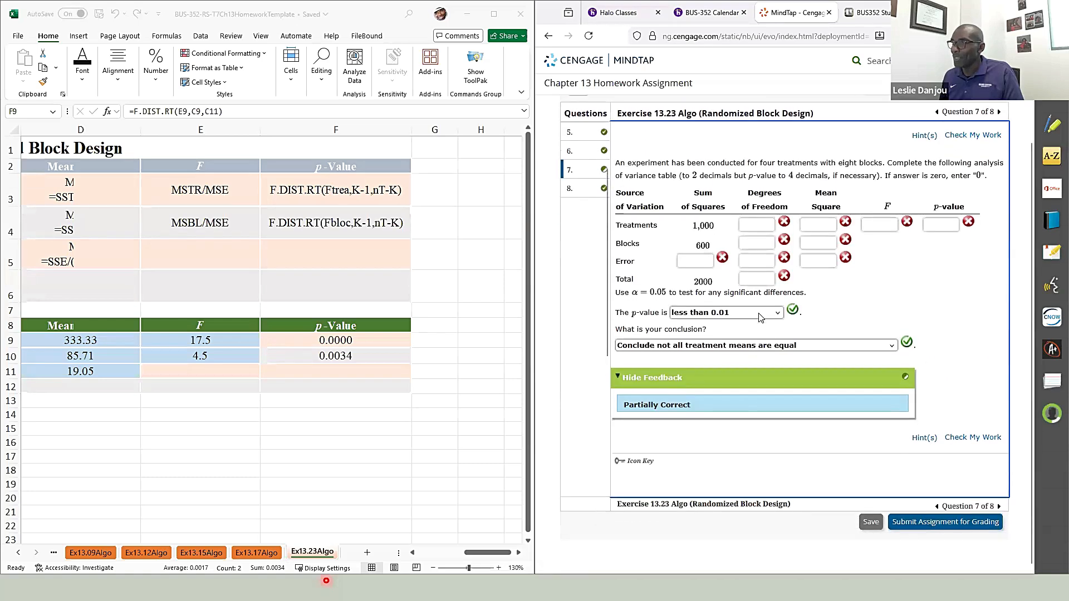
Copy the Error sum of squares, 400, from the worksheet into the Error row of the MindTap ANOVA table
left_click(412, 552)
left_click(412, 553)
left_click(412, 552)
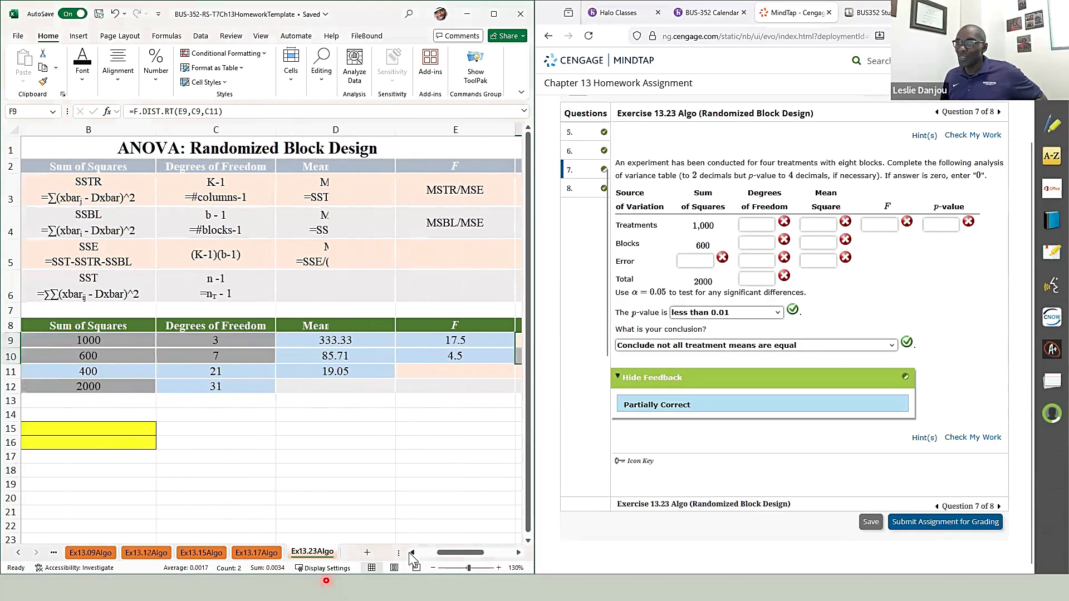
left_click(325, 372)
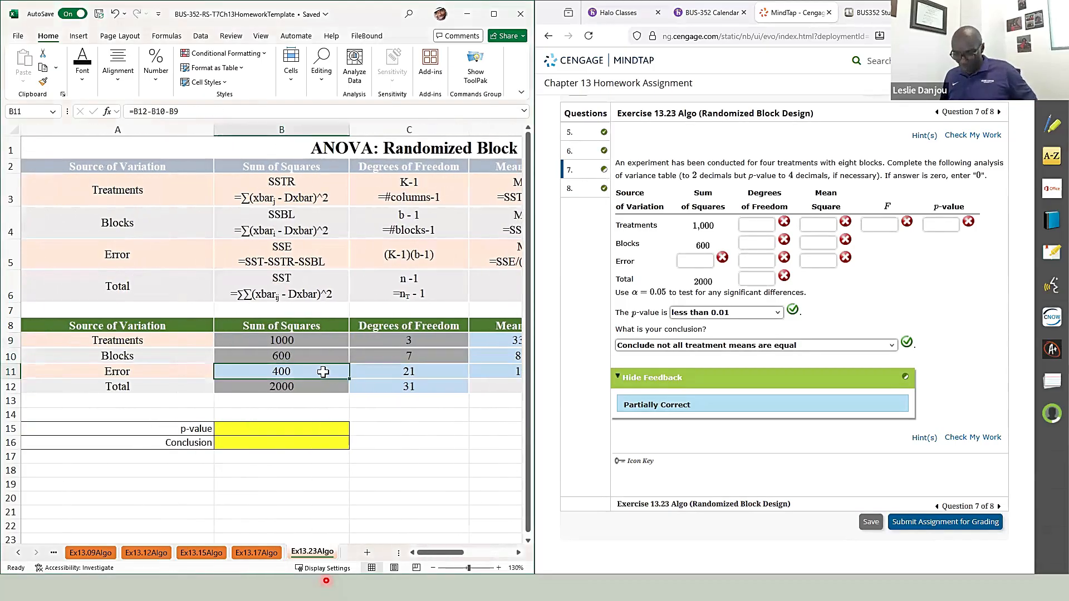
left_click(695, 260)
type("400")
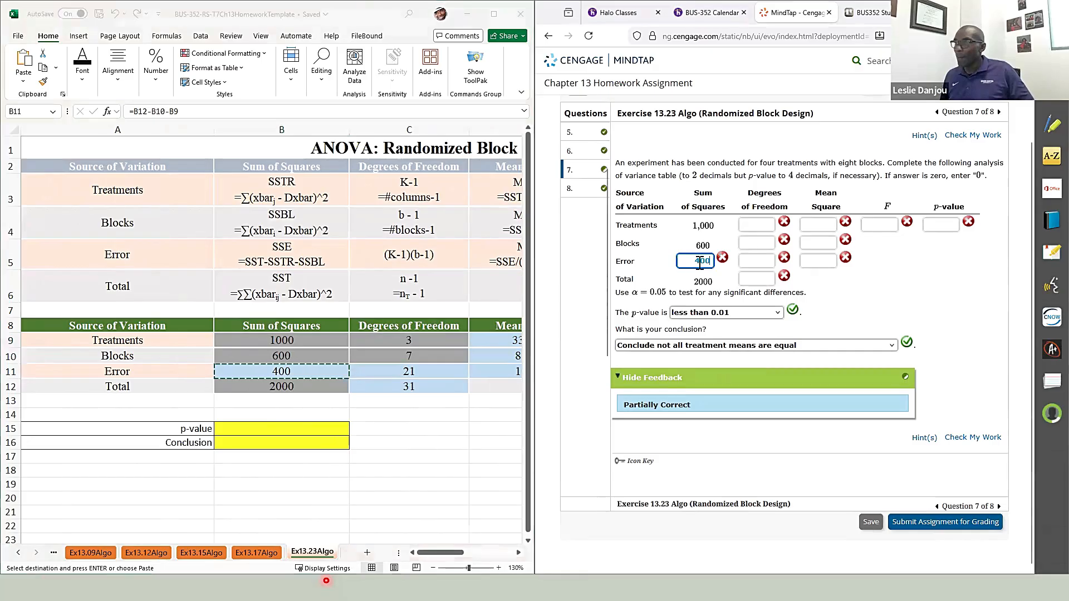
Enter the degrees of freedom in the MindTap table: Treatments 3, Blocks 7, Error 21 and Total 31
left_click(755, 228)
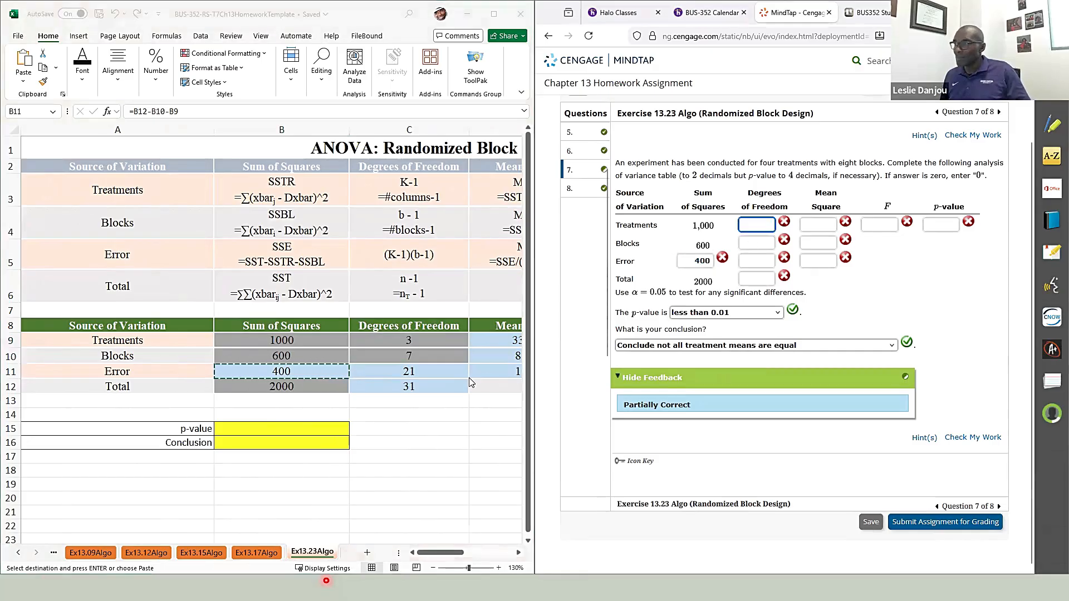
type("3")
left_click(758, 244)
type("7")
left_click(757, 261)
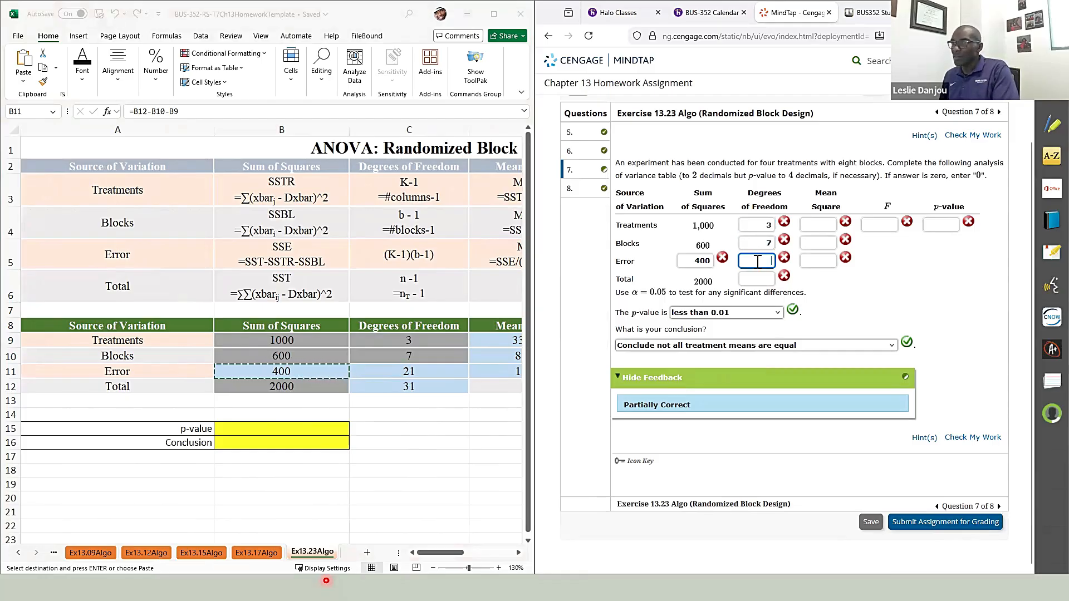
type("21")
left_click(757, 279)
type("31")
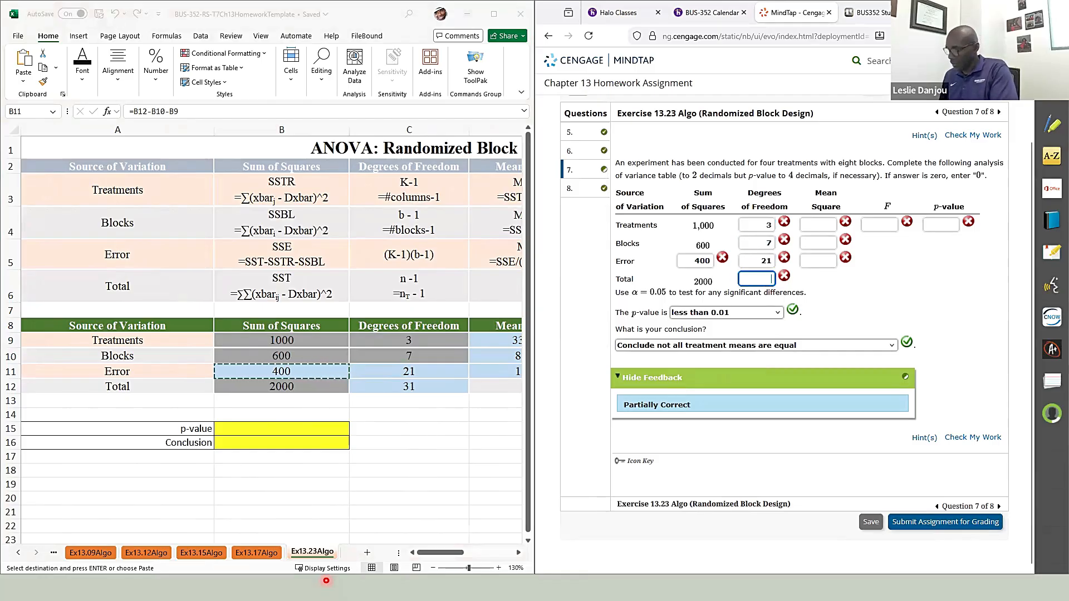
Copy the Treatments mean square, 333.33, from worksheet cell D9 into the MindTap table
left_click(818, 224)
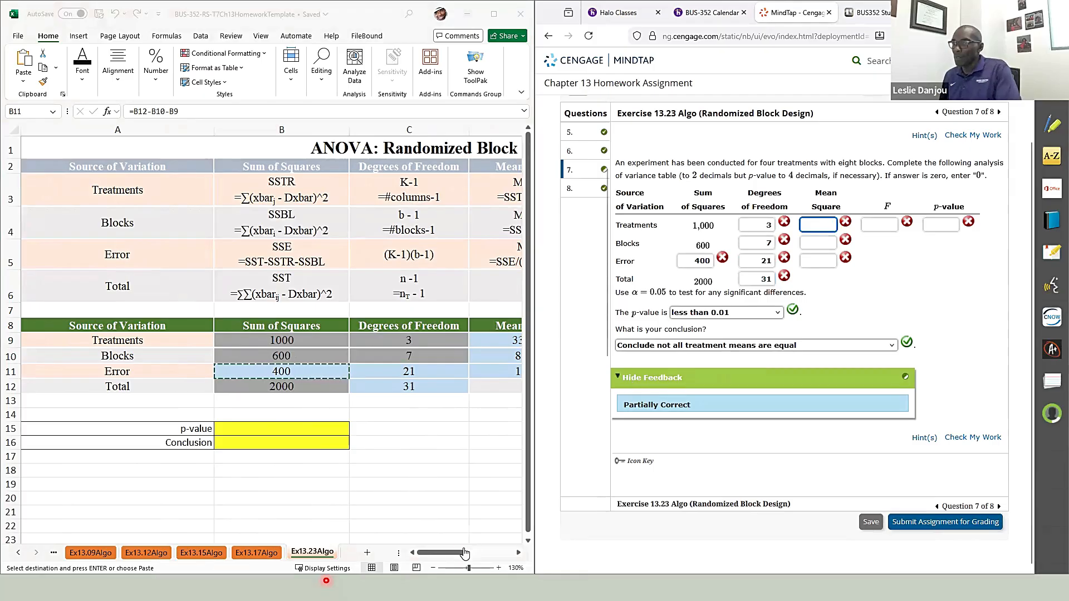
left_click(518, 552)
left_click(518, 552)
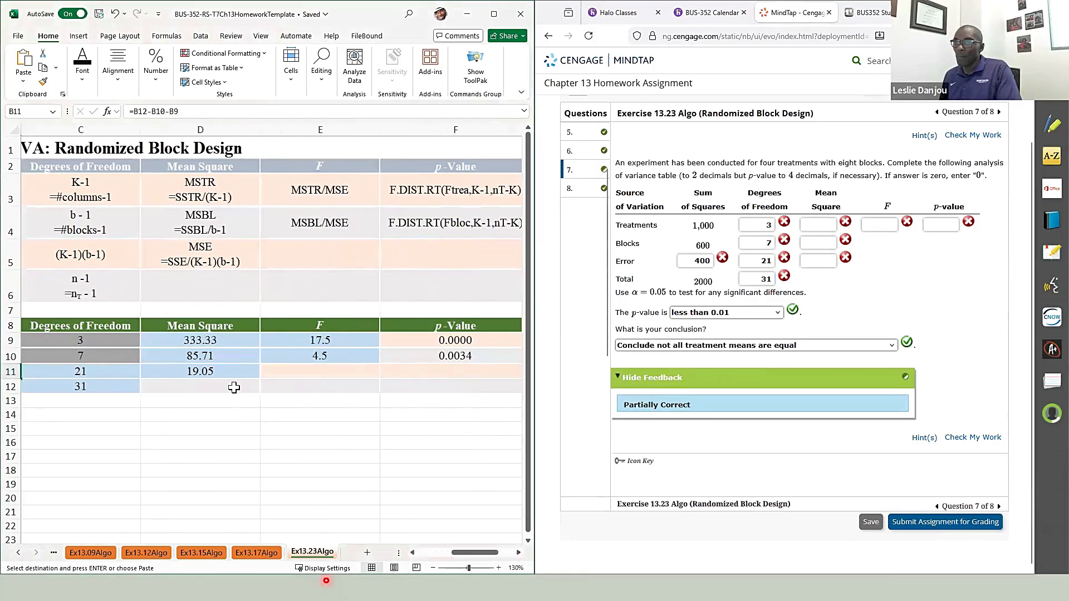
left_click(210, 342)
key("ctrl+c")
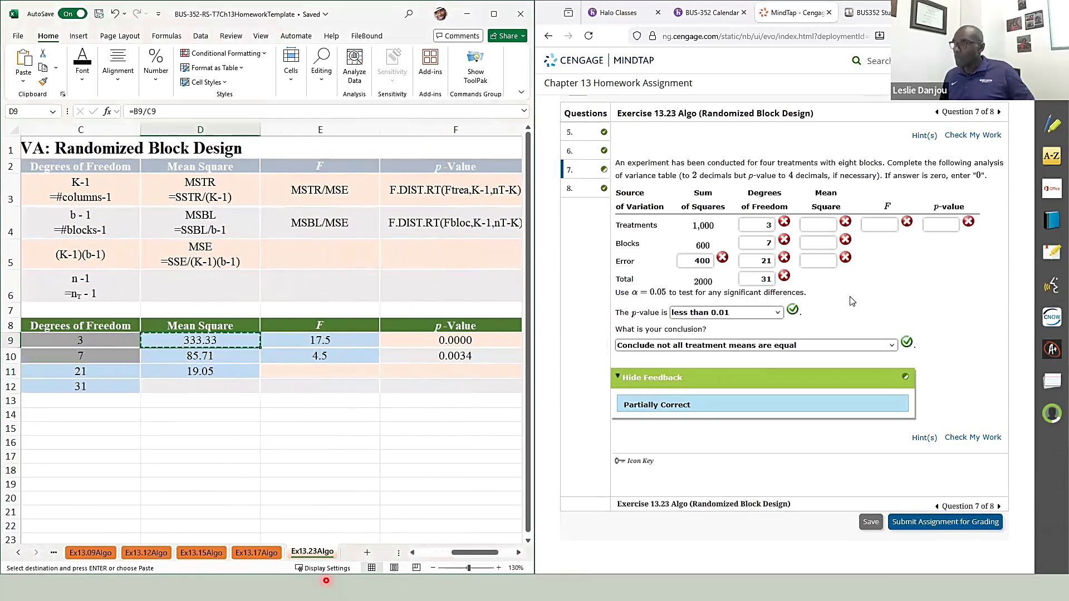
left_click(816, 221)
key("ctrl+v")
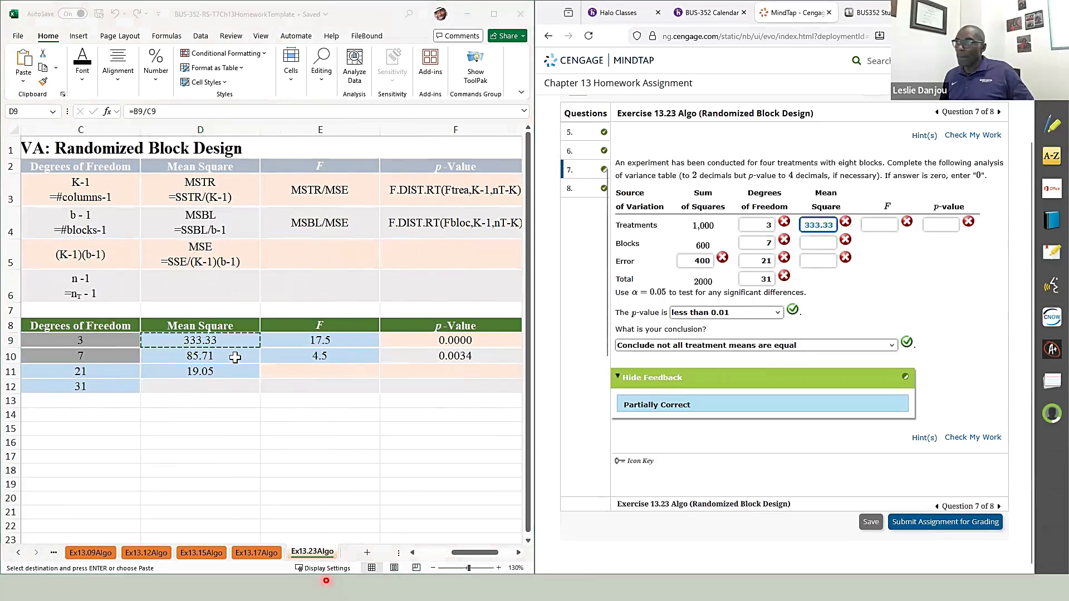
Copy the Blocks mean square, 85.71, and the Error mean square, 19.05, from D10 and D11 into the MindTap table
left_click(234, 357)
left_click(235, 358)
key("ctrl+c")
left_click(818, 243)
key("ctrl+v")
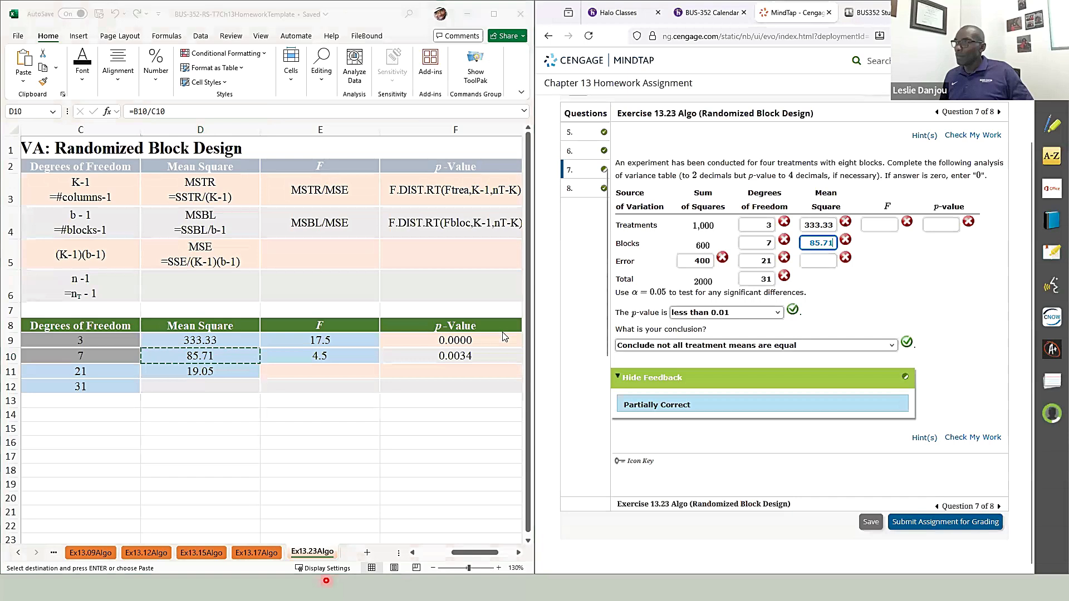
left_click(236, 371)
key("ctrl+c")
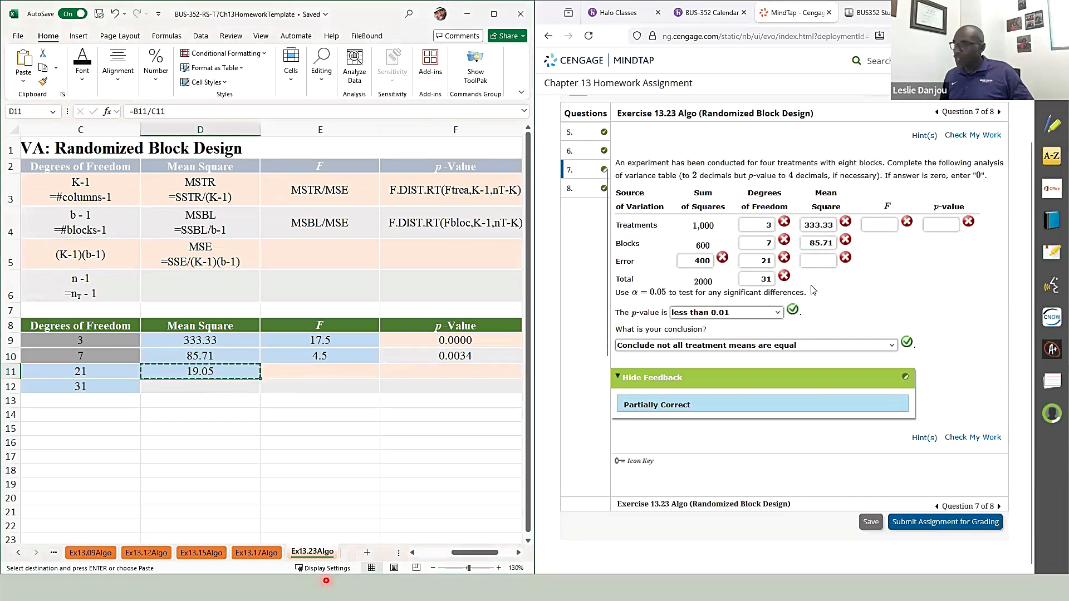
left_click(818, 260)
key("ctrl+v")
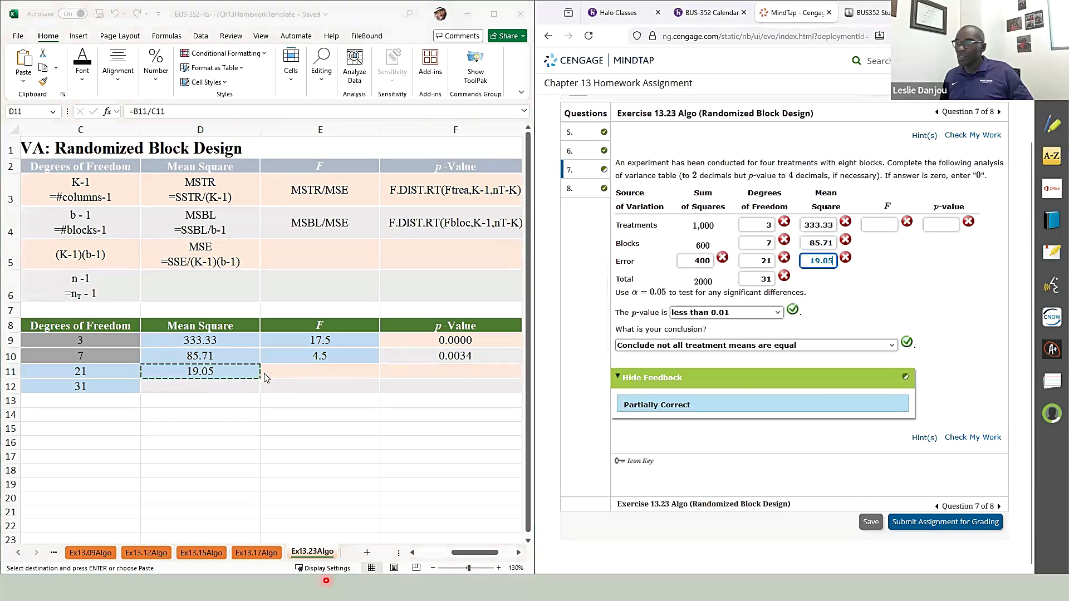
Copy the Treatments F value, 17.5, and p-value, 0.0000, from E9 and F9 into the MindTap table
left_click(289, 346)
key("ctrl+c")
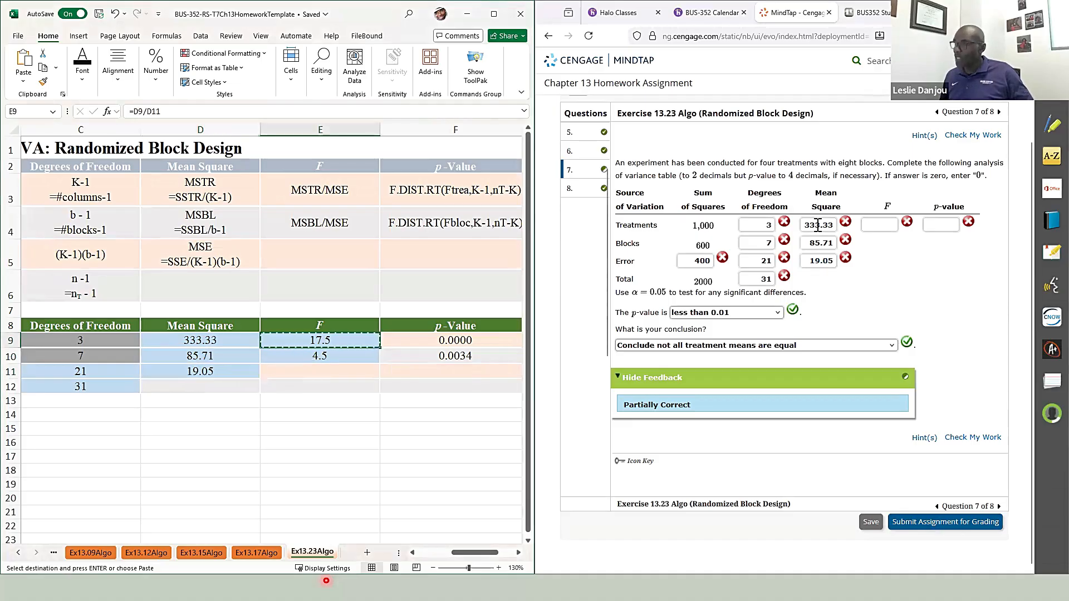
left_click(879, 224)
key("ctrl+v")
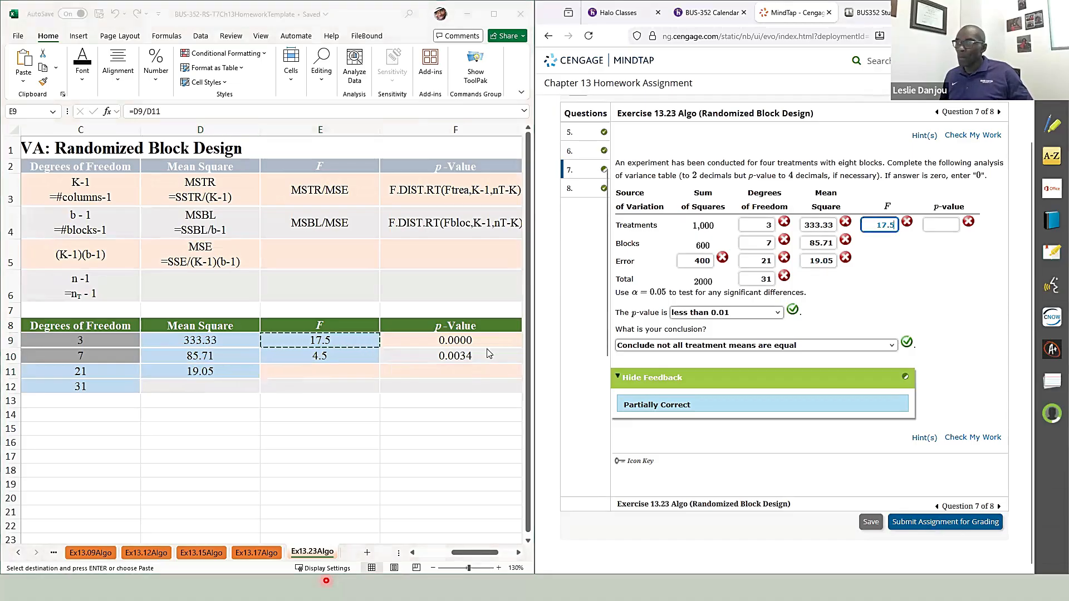
left_click(454, 340)
key("ctrl+c")
left_click(940, 224)
key("ctrl+v")
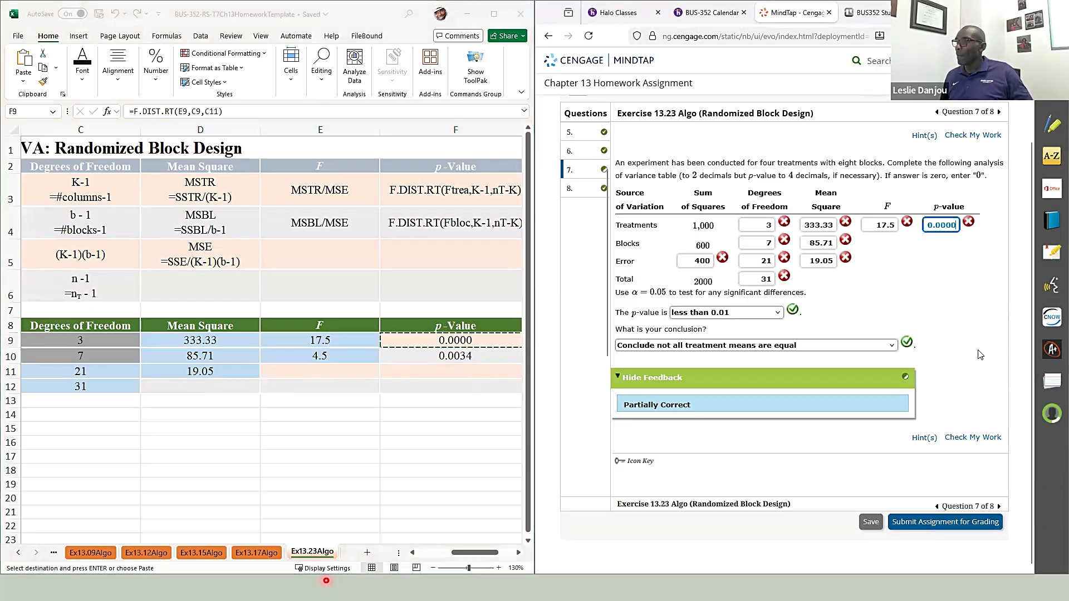
Check the completed Exercise 13.23 answers in MindTap and review the feedback and assignment score
left_click(984, 439)
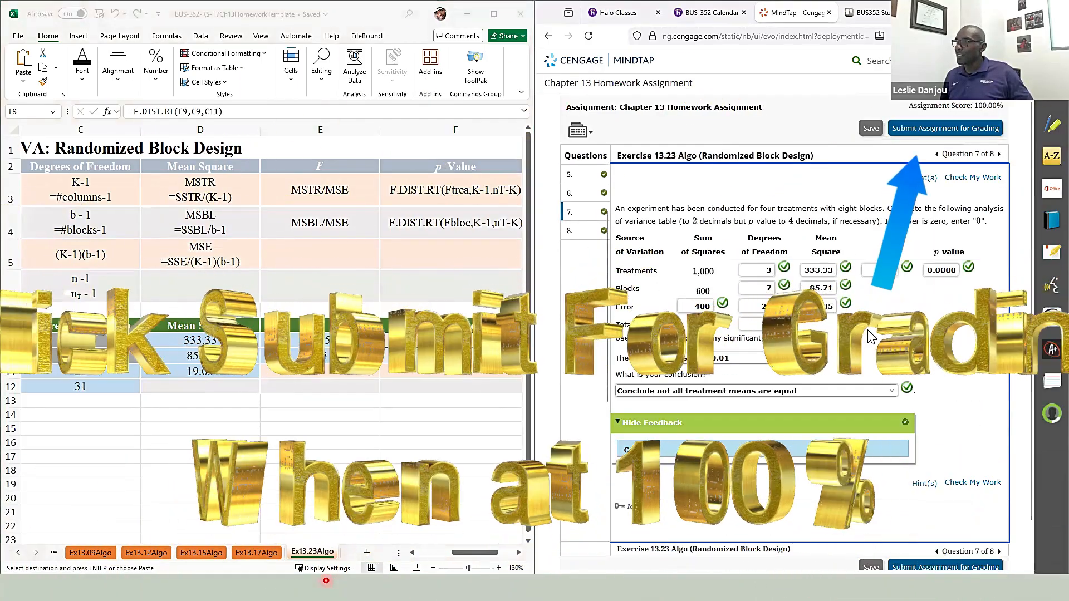
scroll(871, 336, "down", 1)
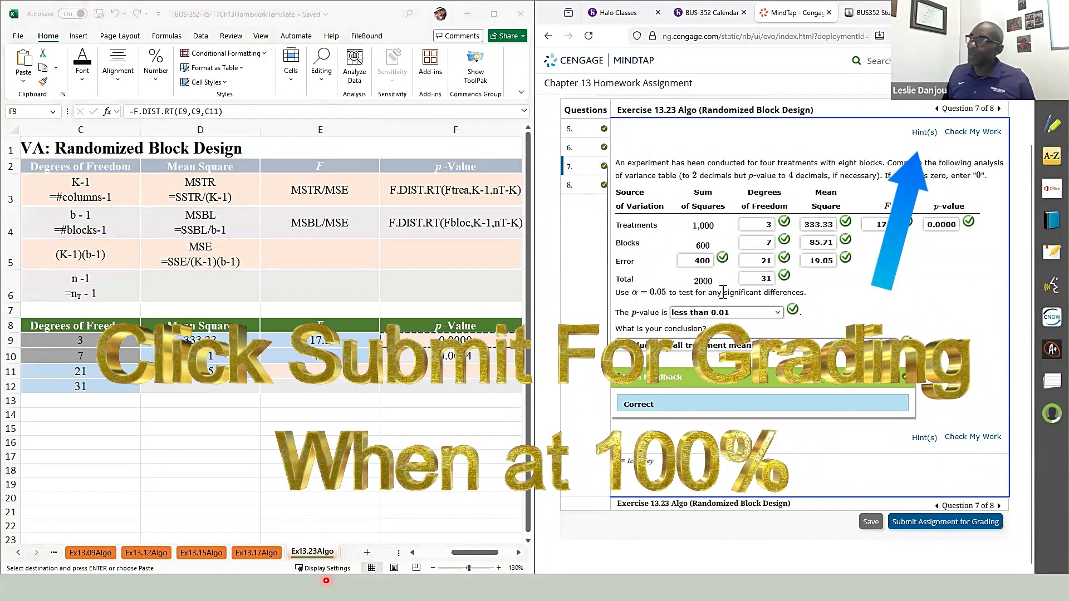
scroll(722, 292, "up", 1)
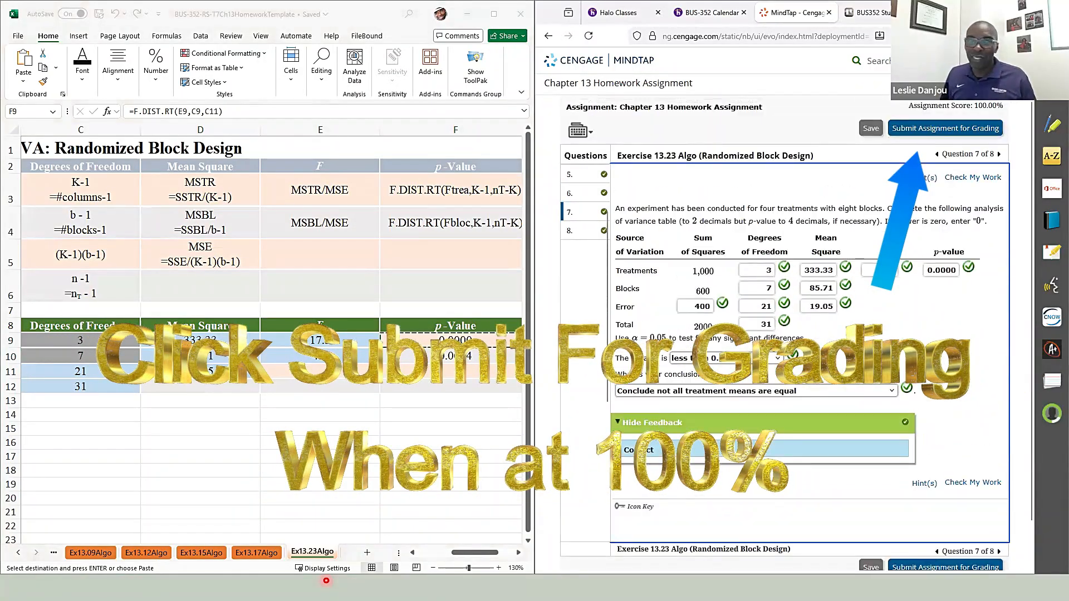